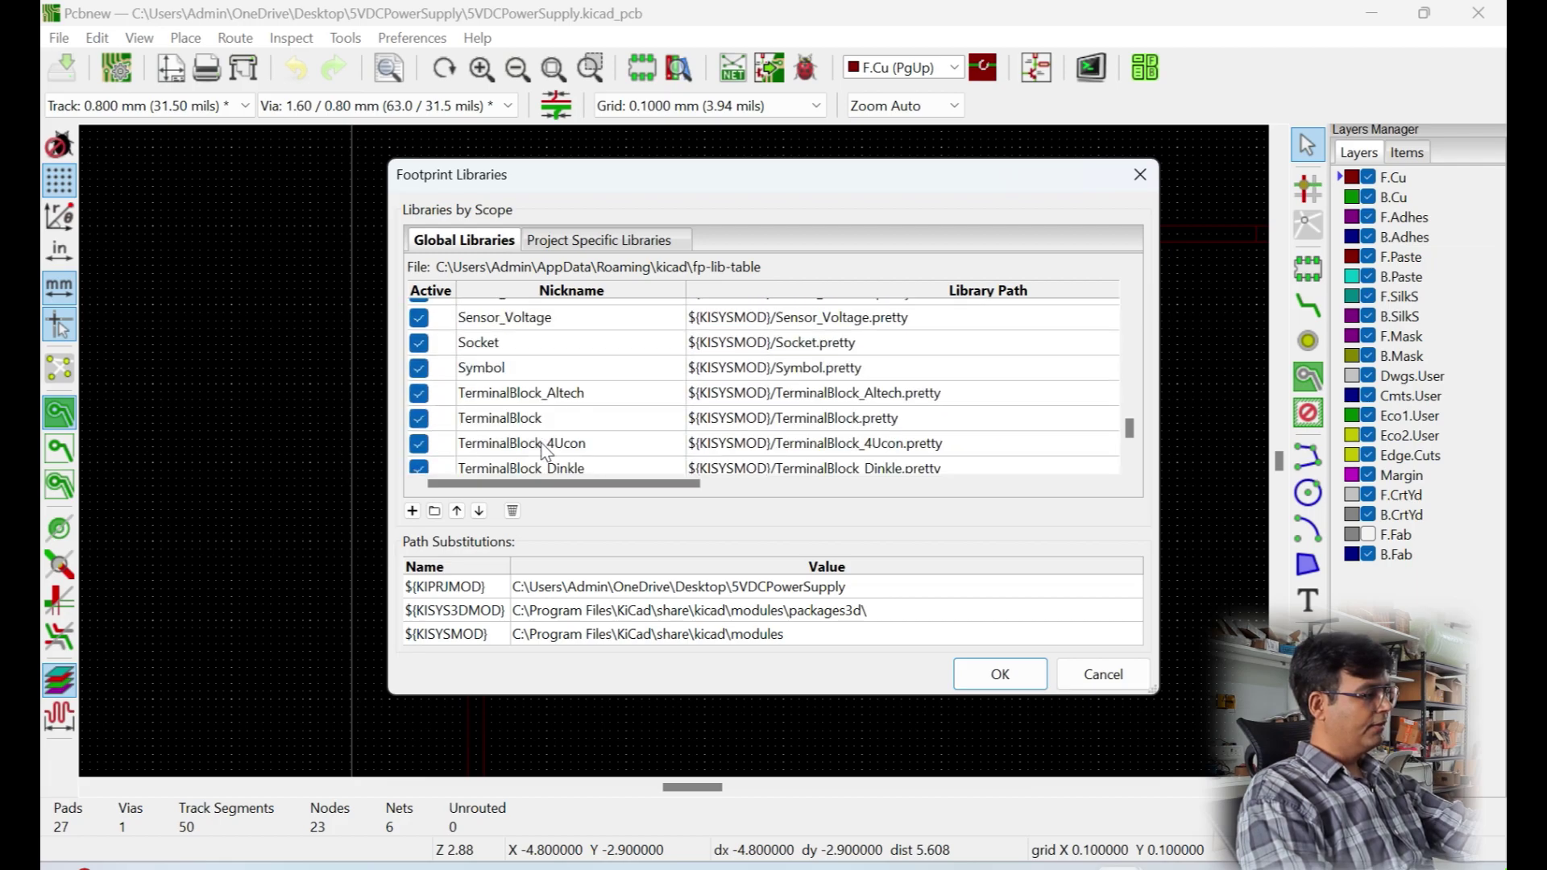
Check the library path of the Panelization entry in the global footprint libraries, leaving the library list unchanged
{"action": "scroll", "coordinate": [547, 450], "scroll_direction": "down", "scroll_amount": 5}
{"action": "double_click", "coordinate": [551, 453]}
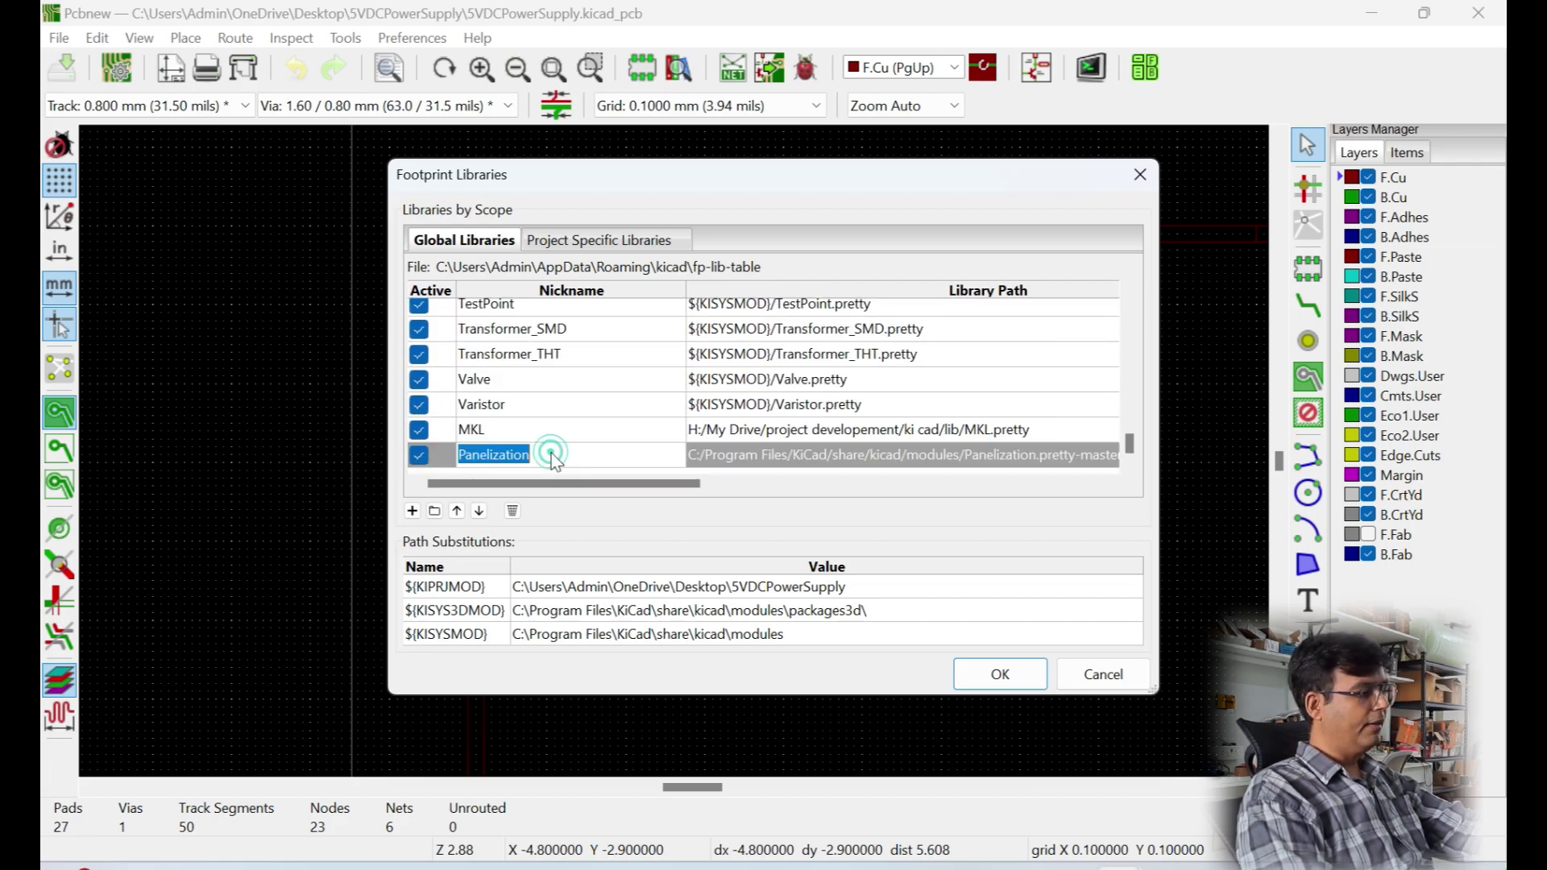
{"action": "double_click", "coordinate": [854, 458]}
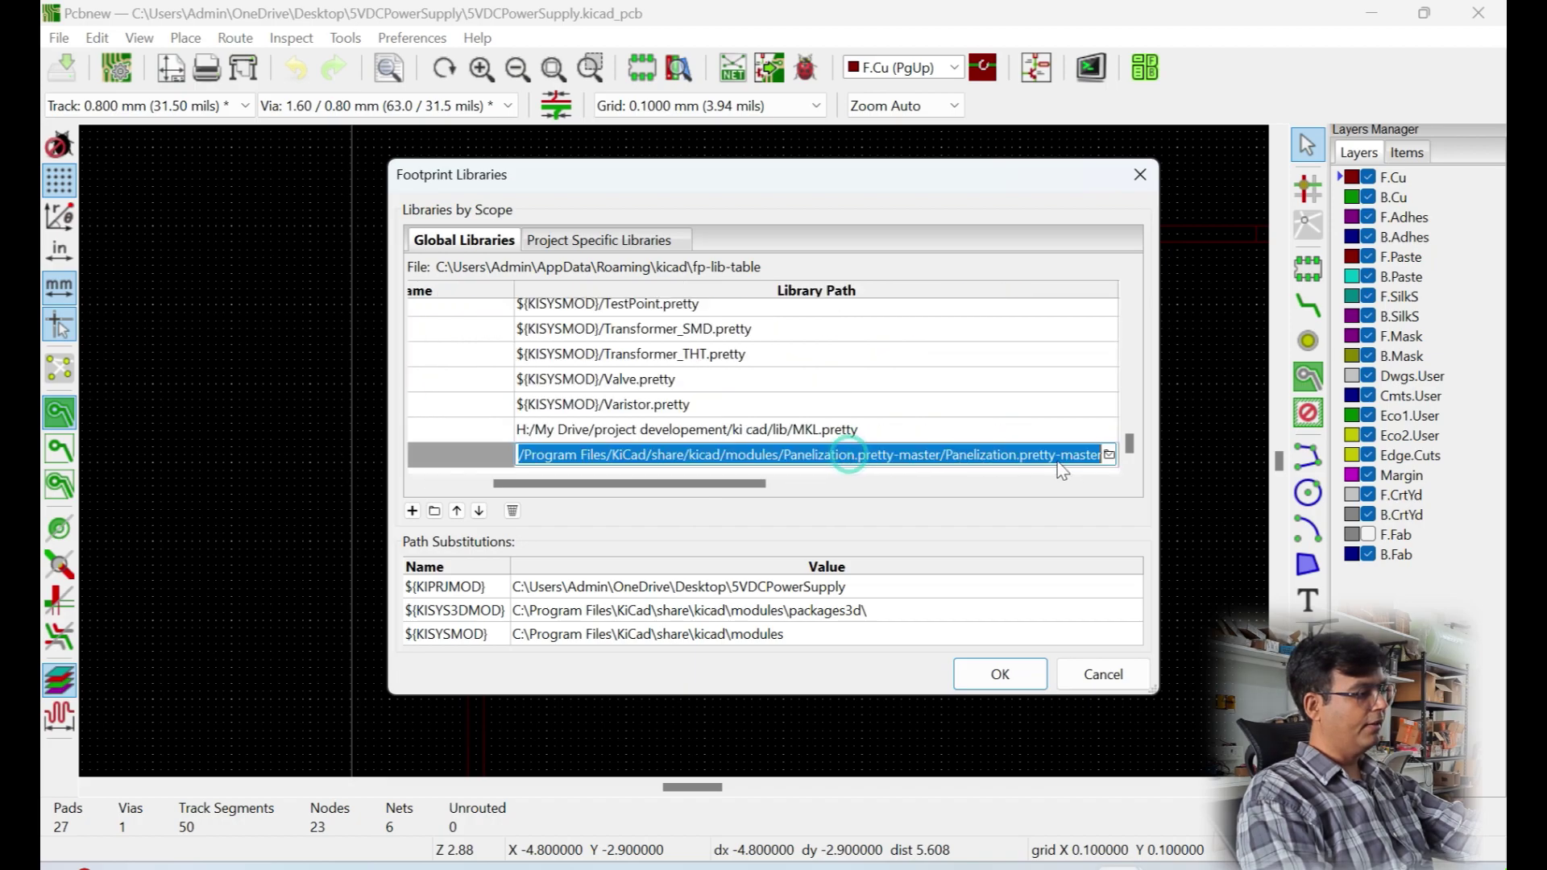
{"action": "left_click", "coordinate": [1110, 456]}
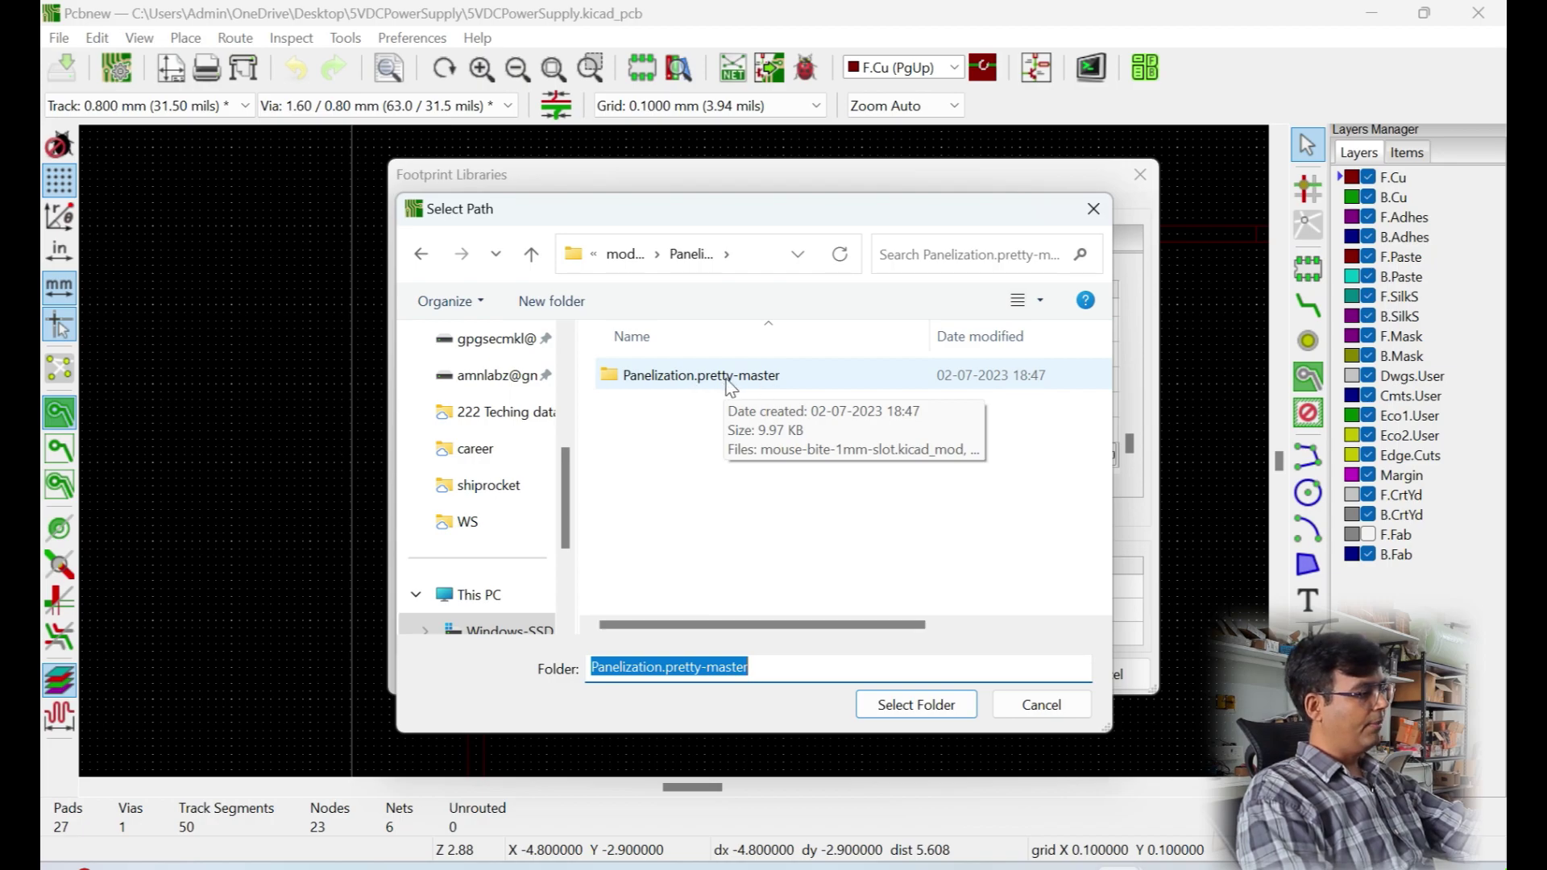
{"action": "key", "text": "Return"}
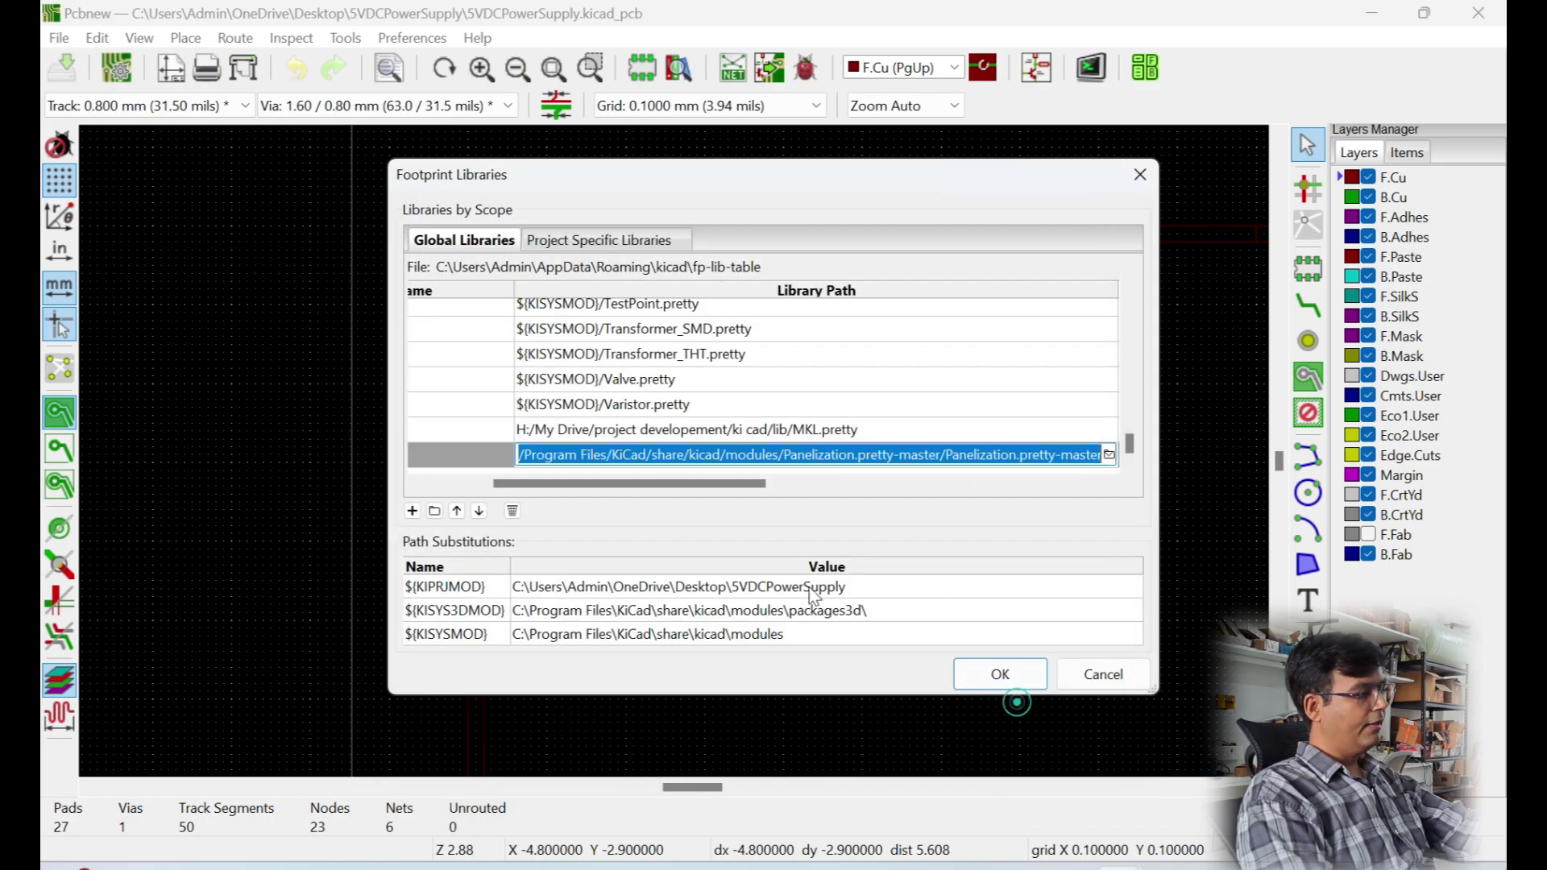
{"action": "left_click", "coordinate": [1103, 674]}
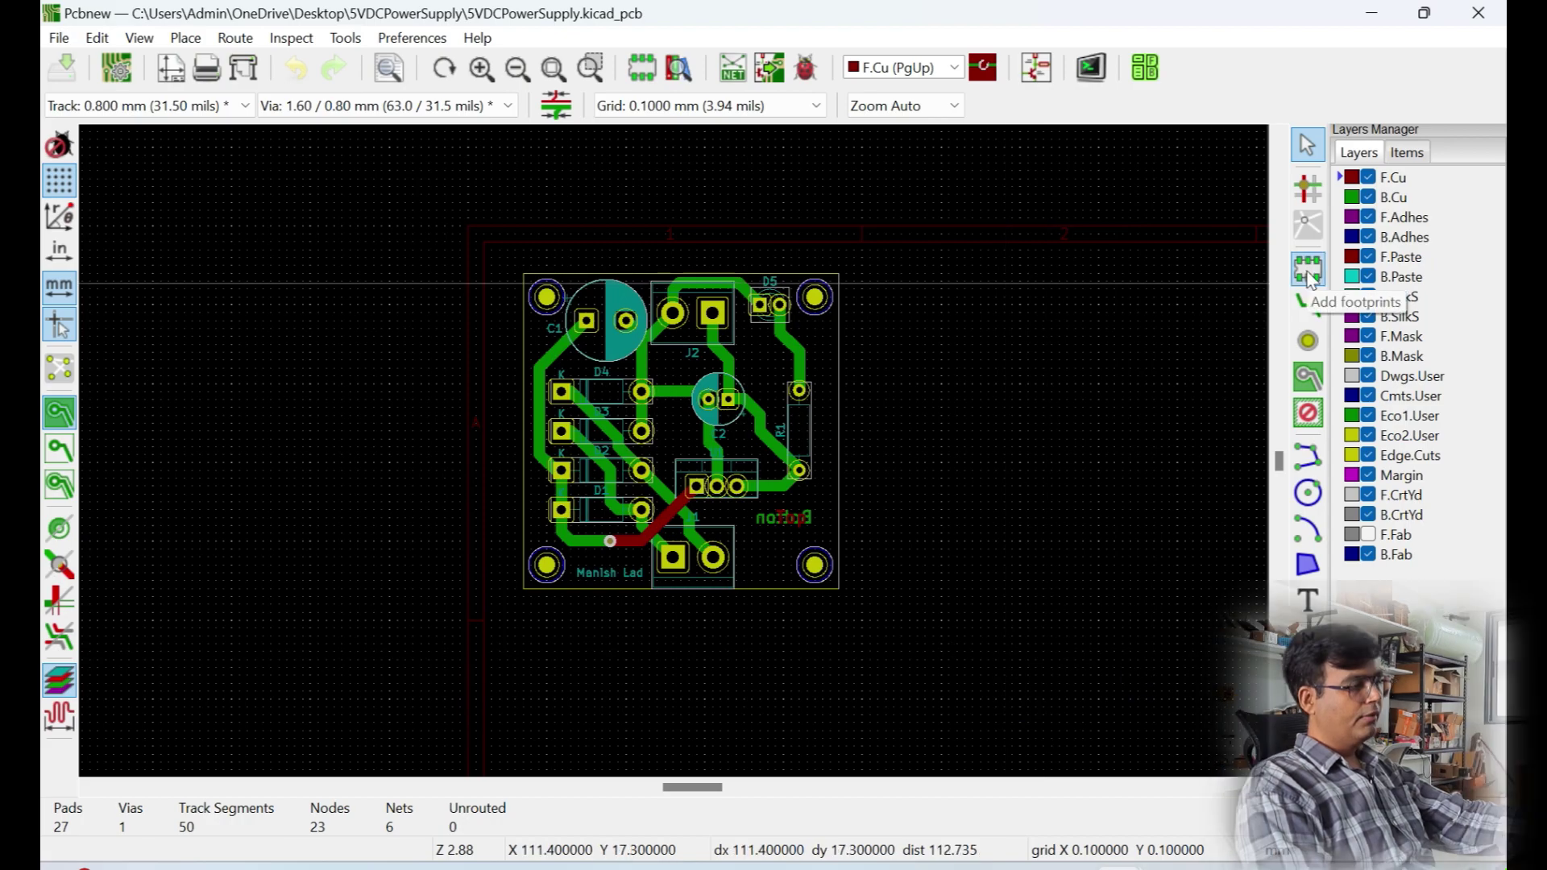
Place the mouse-bite-2mm-slot footprint from the Panelization library, rotated 90°, on the board's right edge near the upper mounting hole, at about X 58, Y 23.2 mm
{"action": "left_click", "coordinate": [1308, 272]}
{"action": "left_click", "coordinate": [1005, 378]}
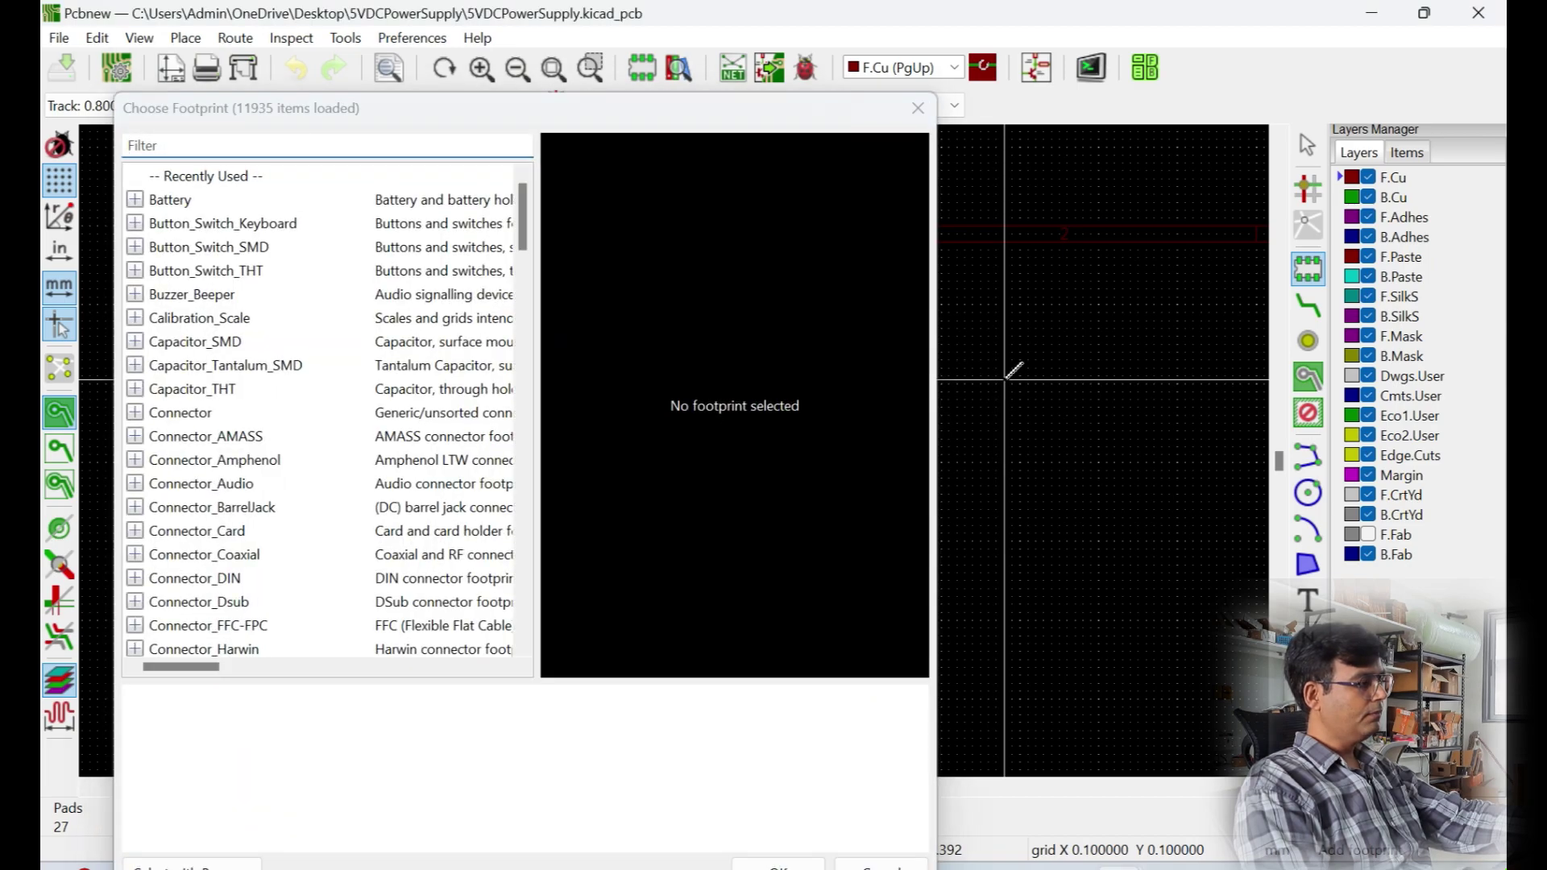
{"action": "type", "text": "m"}
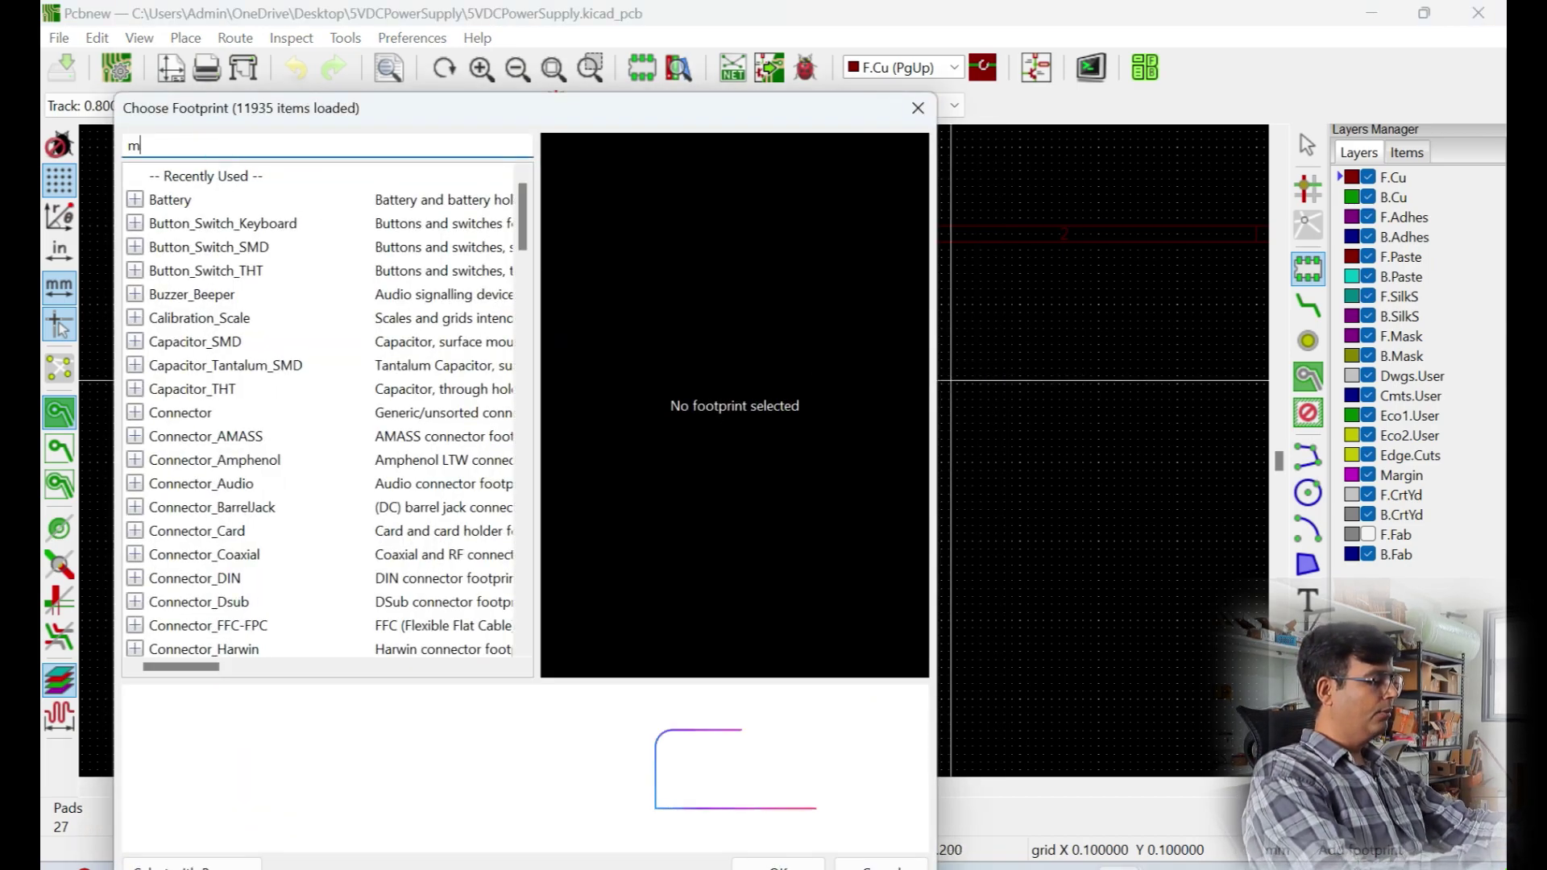
{"action": "type", "text": "ouse"}
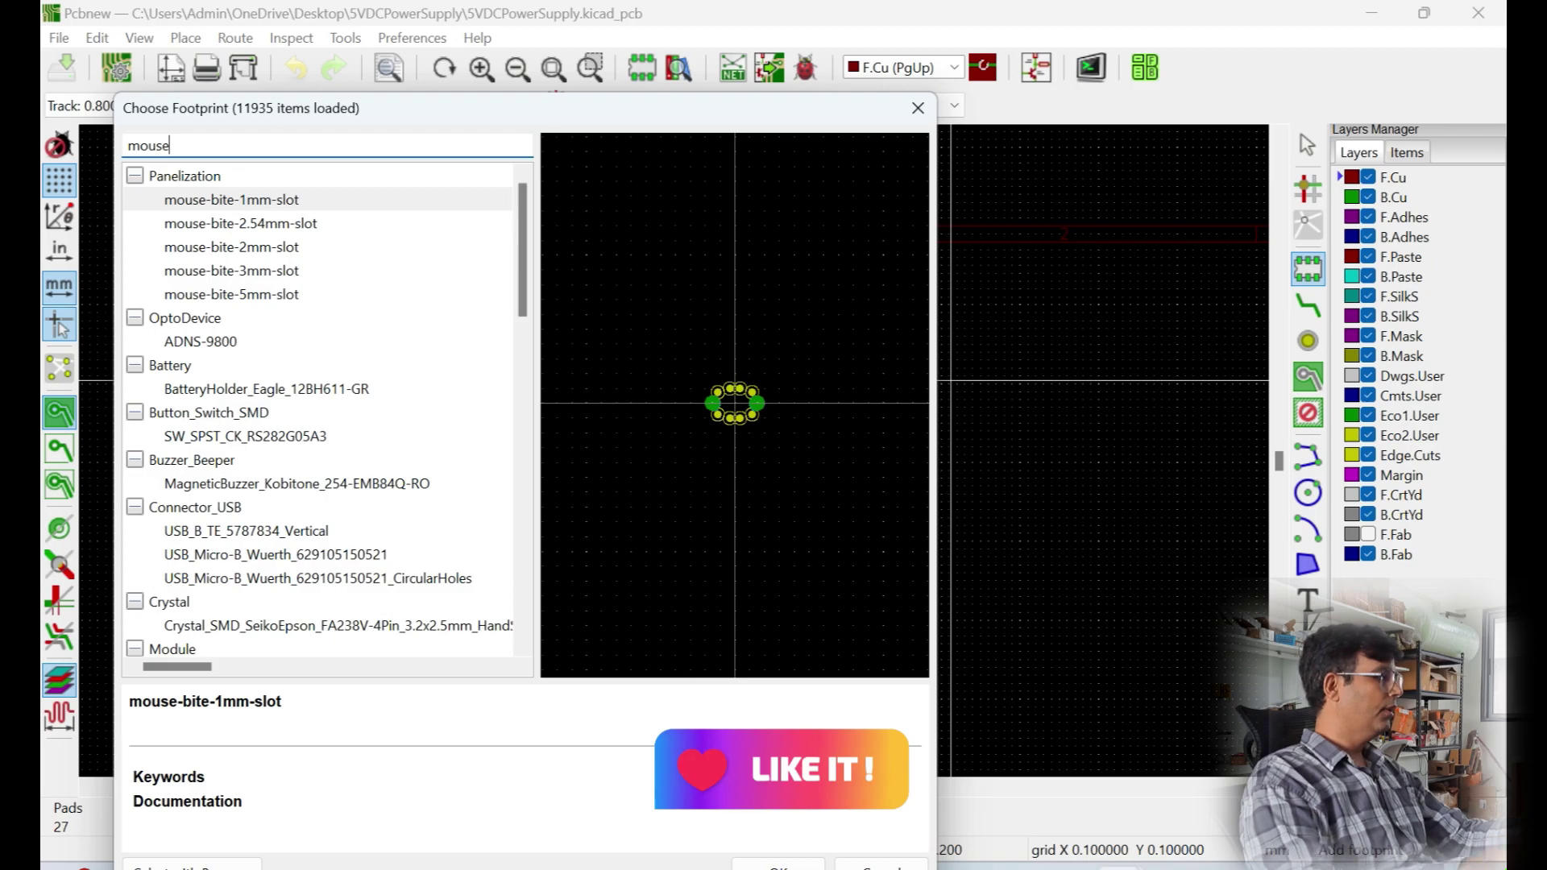
{"action": "left_click", "coordinate": [206, 250]}
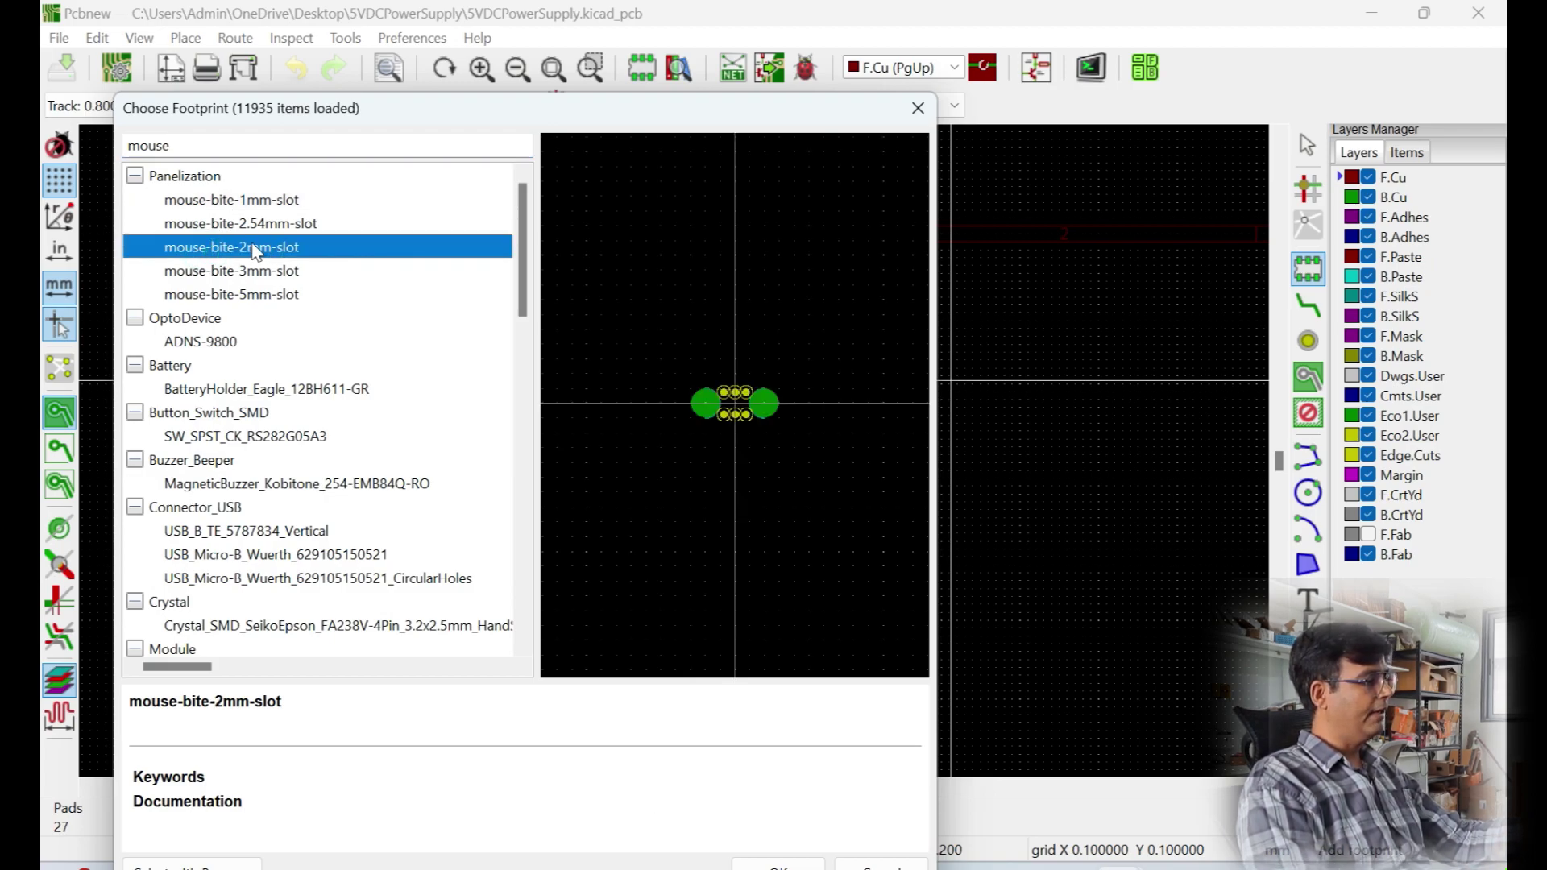
{"action": "double_click", "coordinate": [255, 249]}
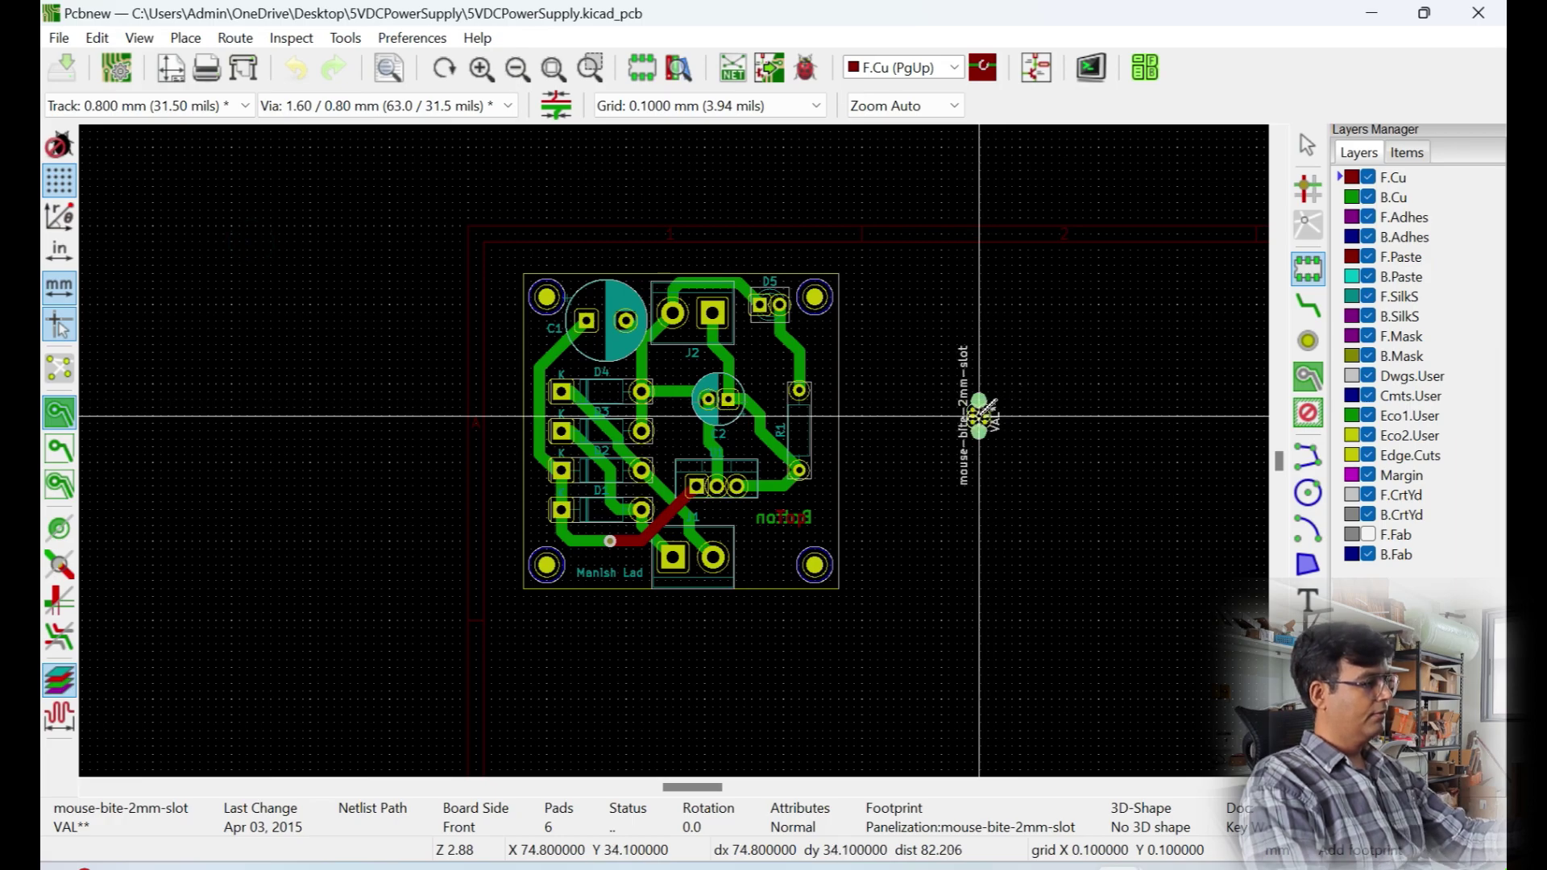
{"action": "scroll", "coordinate": [850, 346], "scroll_direction": "up", "scroll_amount": 8}
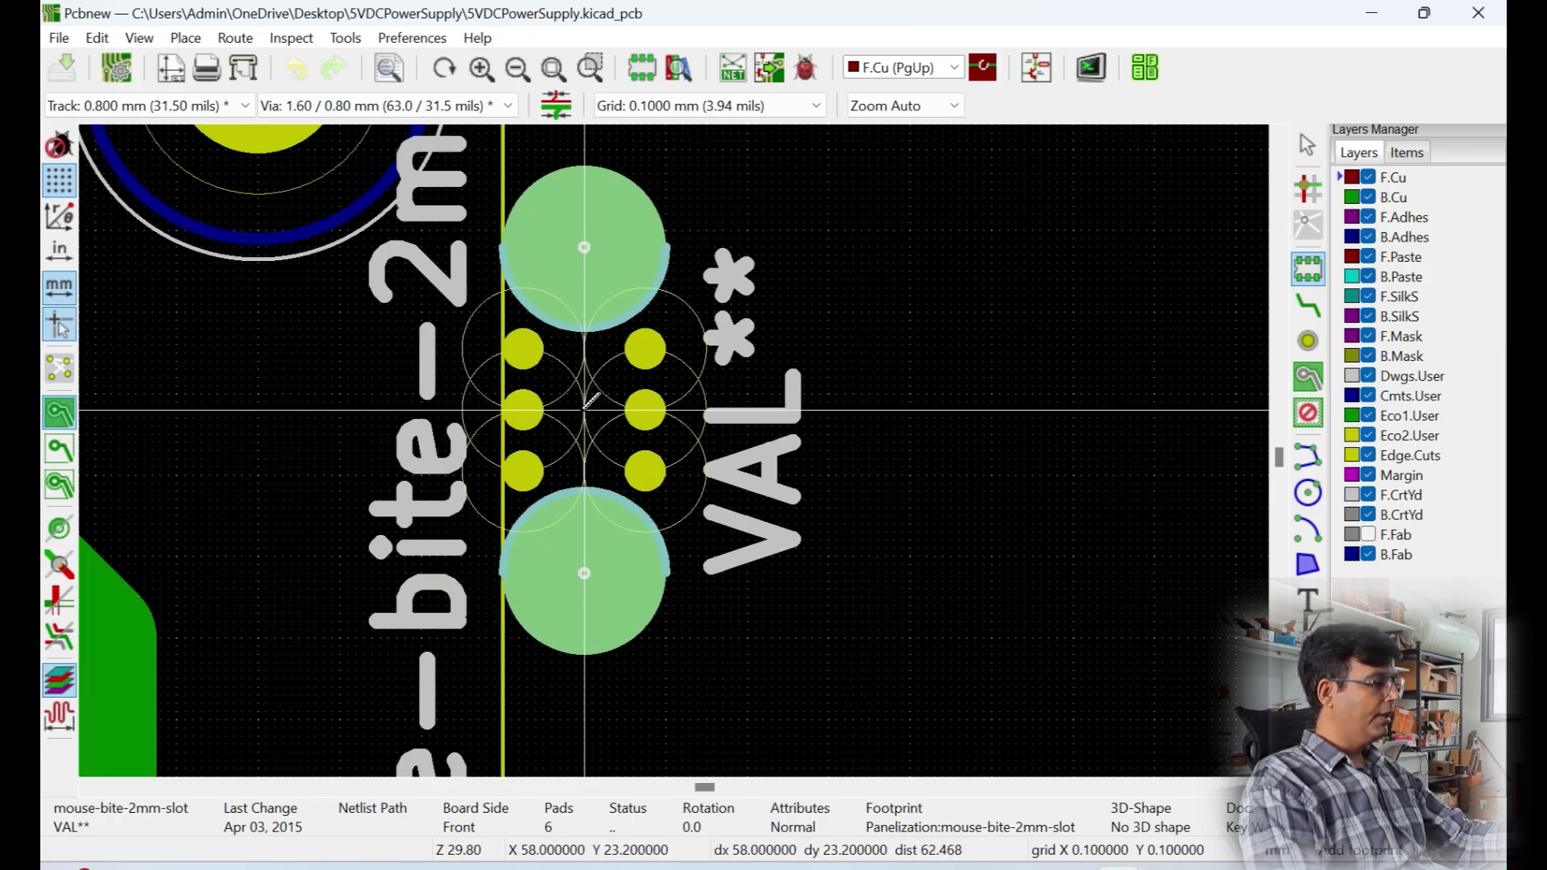
{"action": "left_click", "coordinate": [585, 410]}
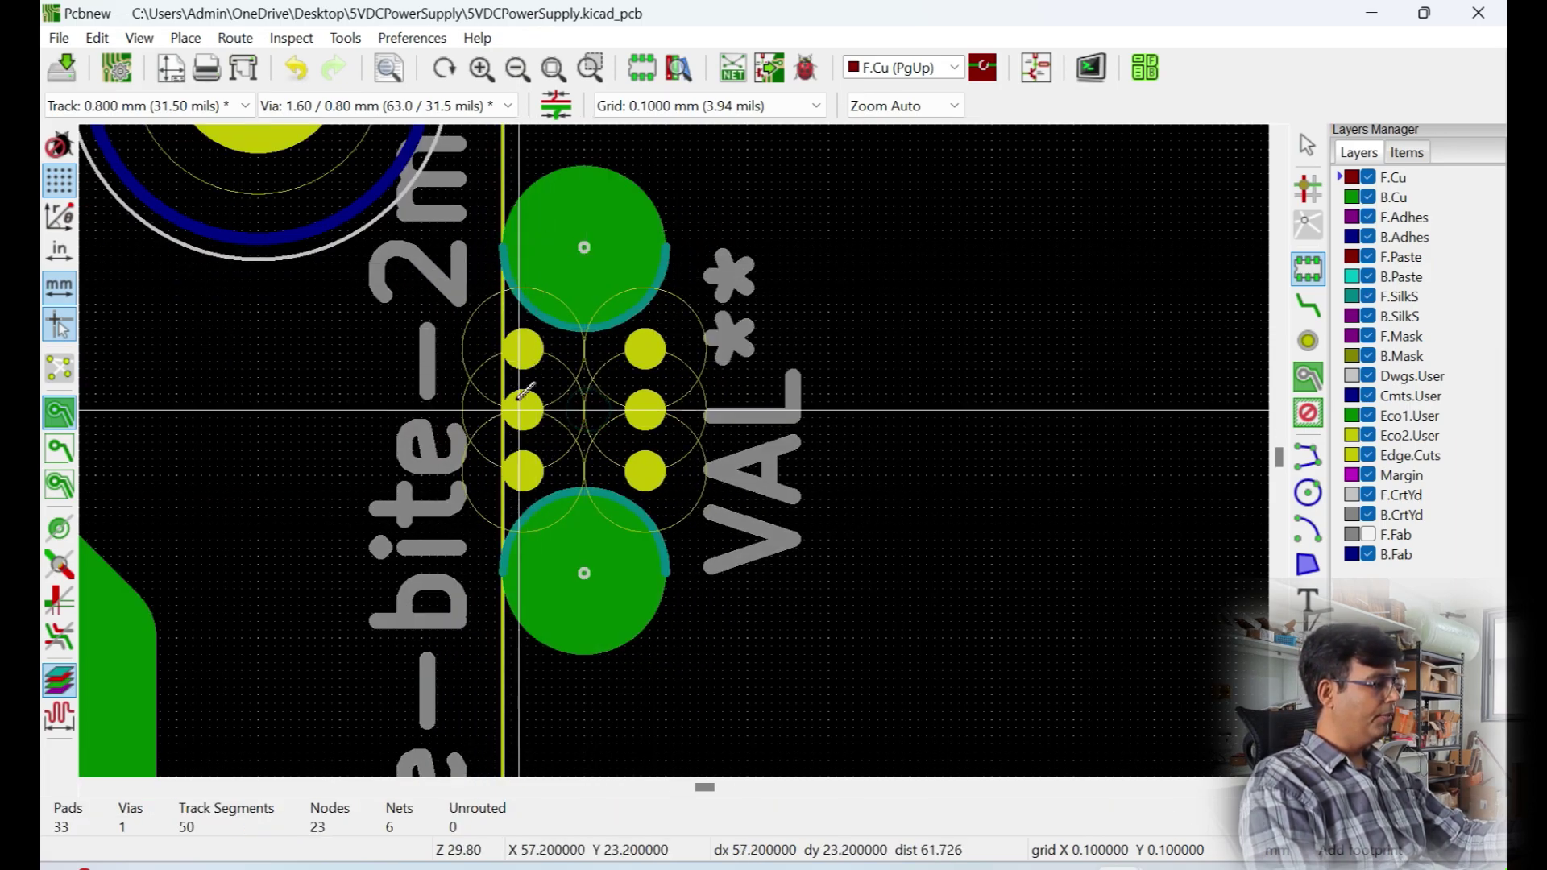
Inspect the mouse-bite slot at the board edge in the 3D view, then close the viewer
{"action": "scroll", "coordinate": [310, 361], "scroll_direction": "down", "scroll_amount": 1}
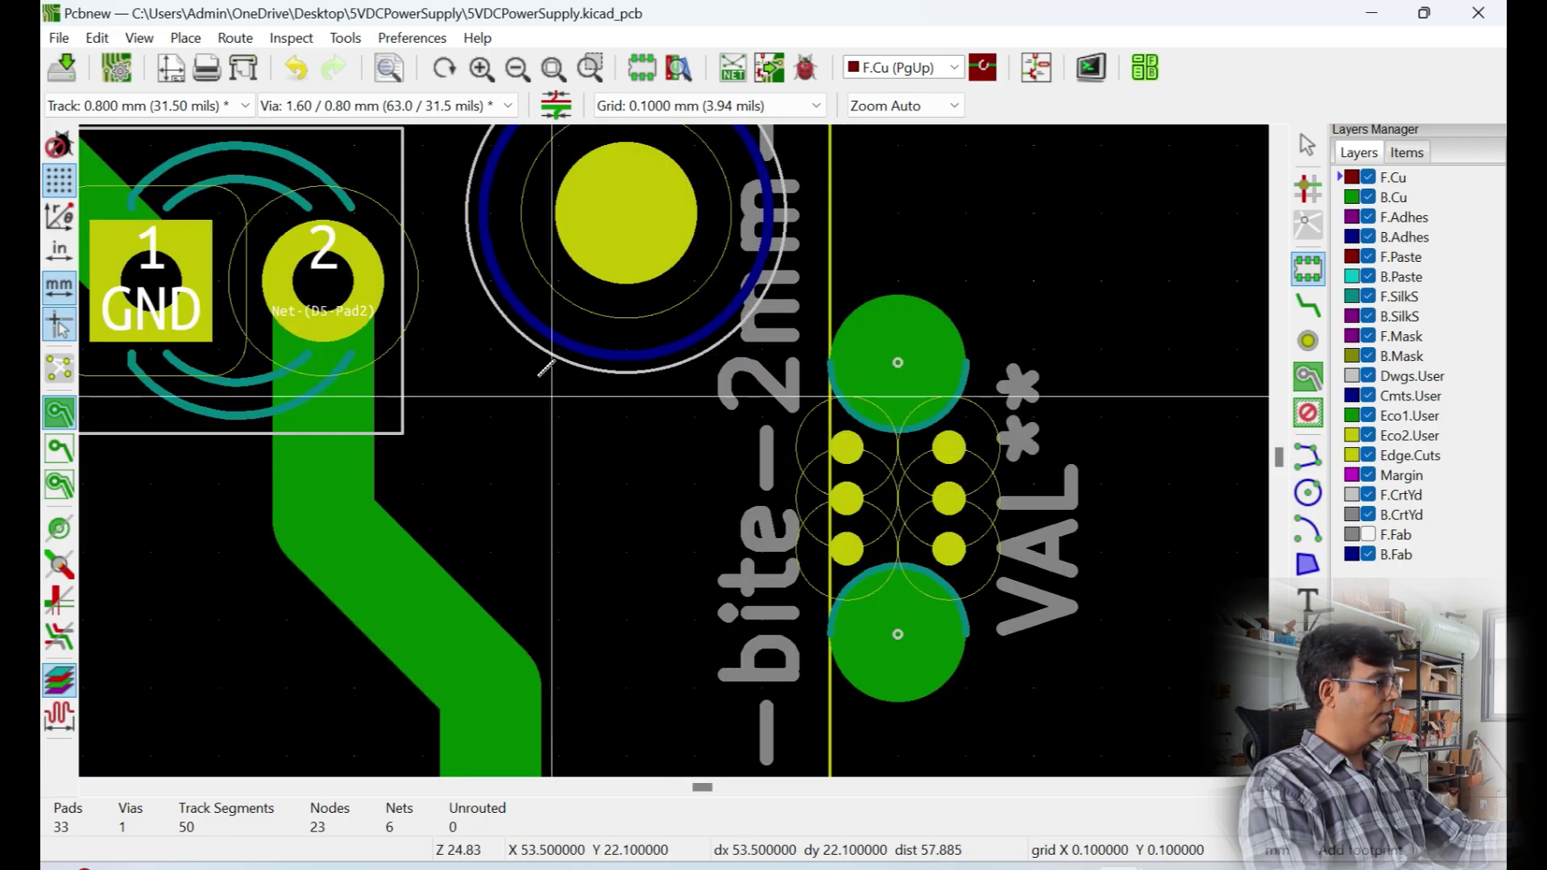
{"action": "left_click", "coordinate": [140, 38]}
{"action": "left_click", "coordinate": [193, 138]}
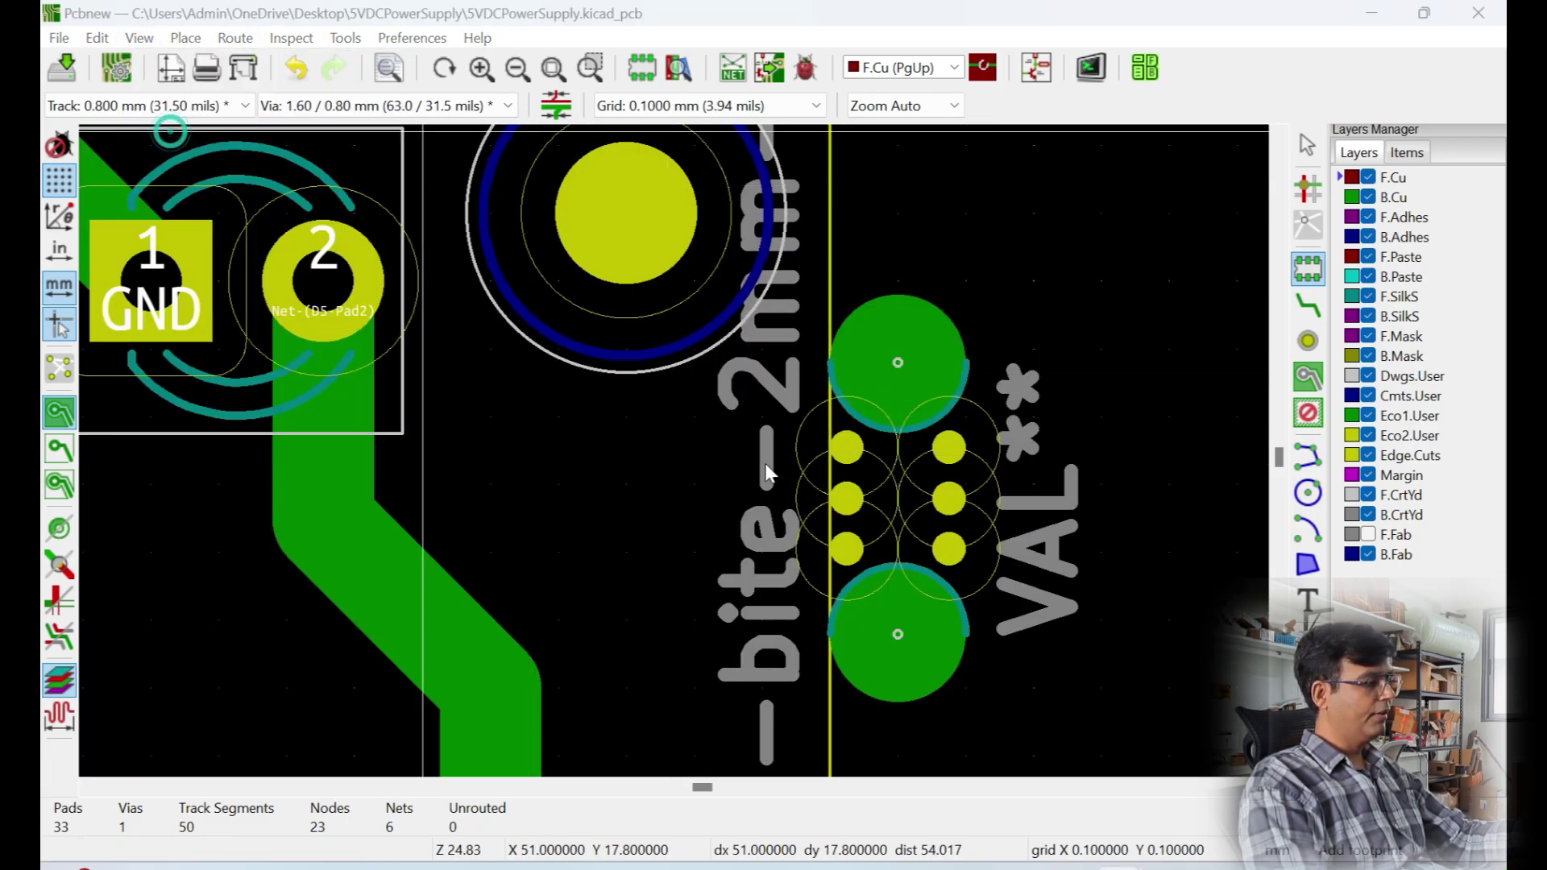
{"action": "scroll", "coordinate": [999, 356], "scroll_direction": "up", "scroll_amount": 5}
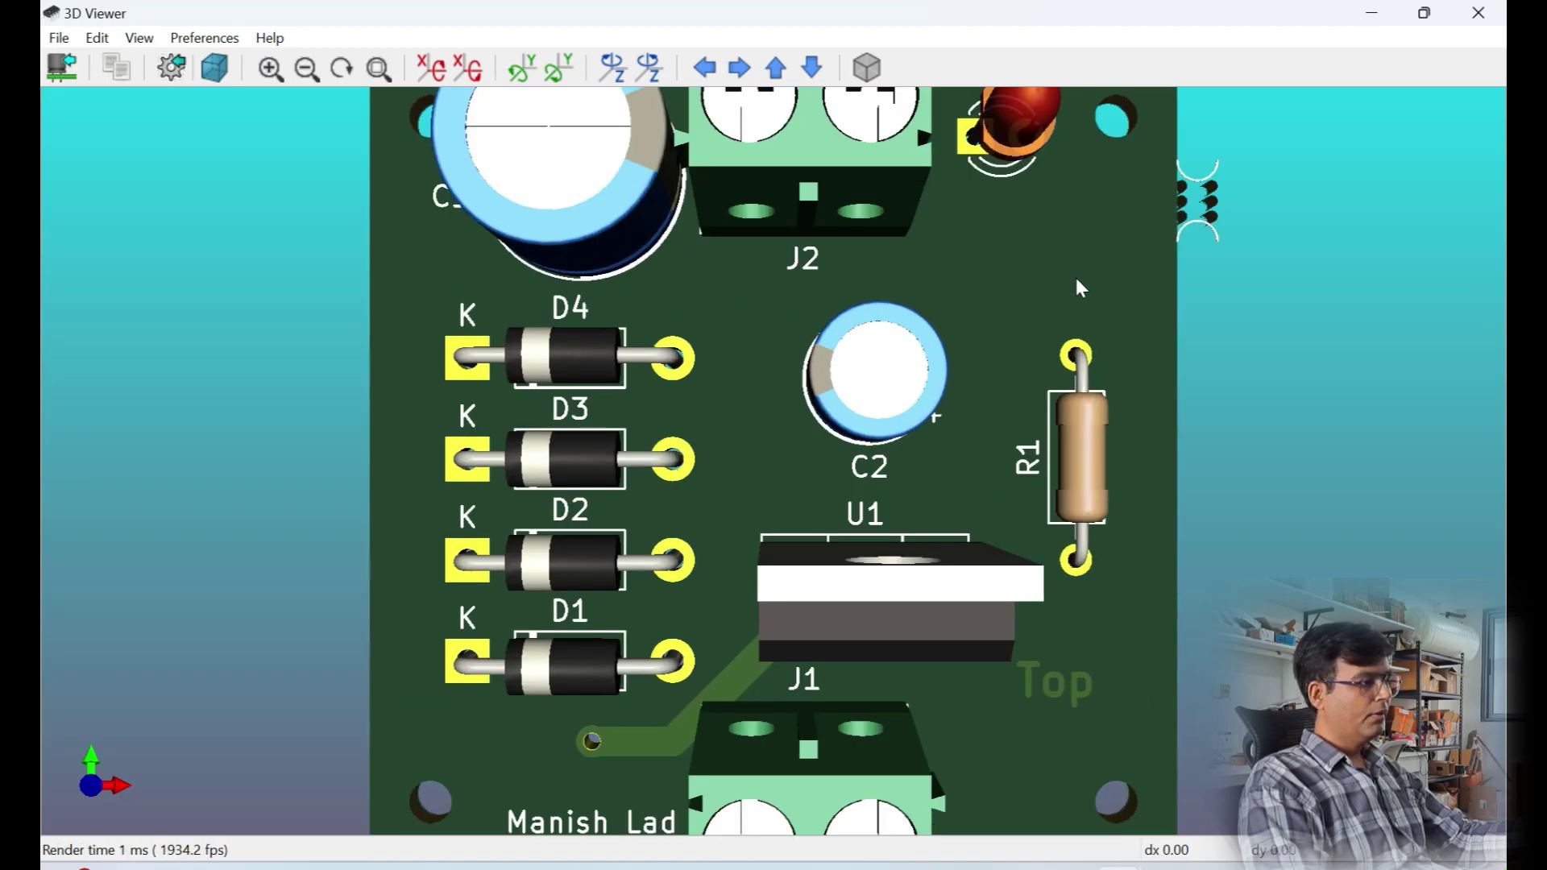
{"action": "left_click_drag", "start_coordinate": [1077, 287], "coordinate": [957, 349]}
{"action": "scroll", "coordinate": [1125, 298], "scroll_direction": "down", "scroll_amount": 3}
{"action": "left_click_drag", "start_coordinate": [1264, 326], "coordinate": [1417, 243]}
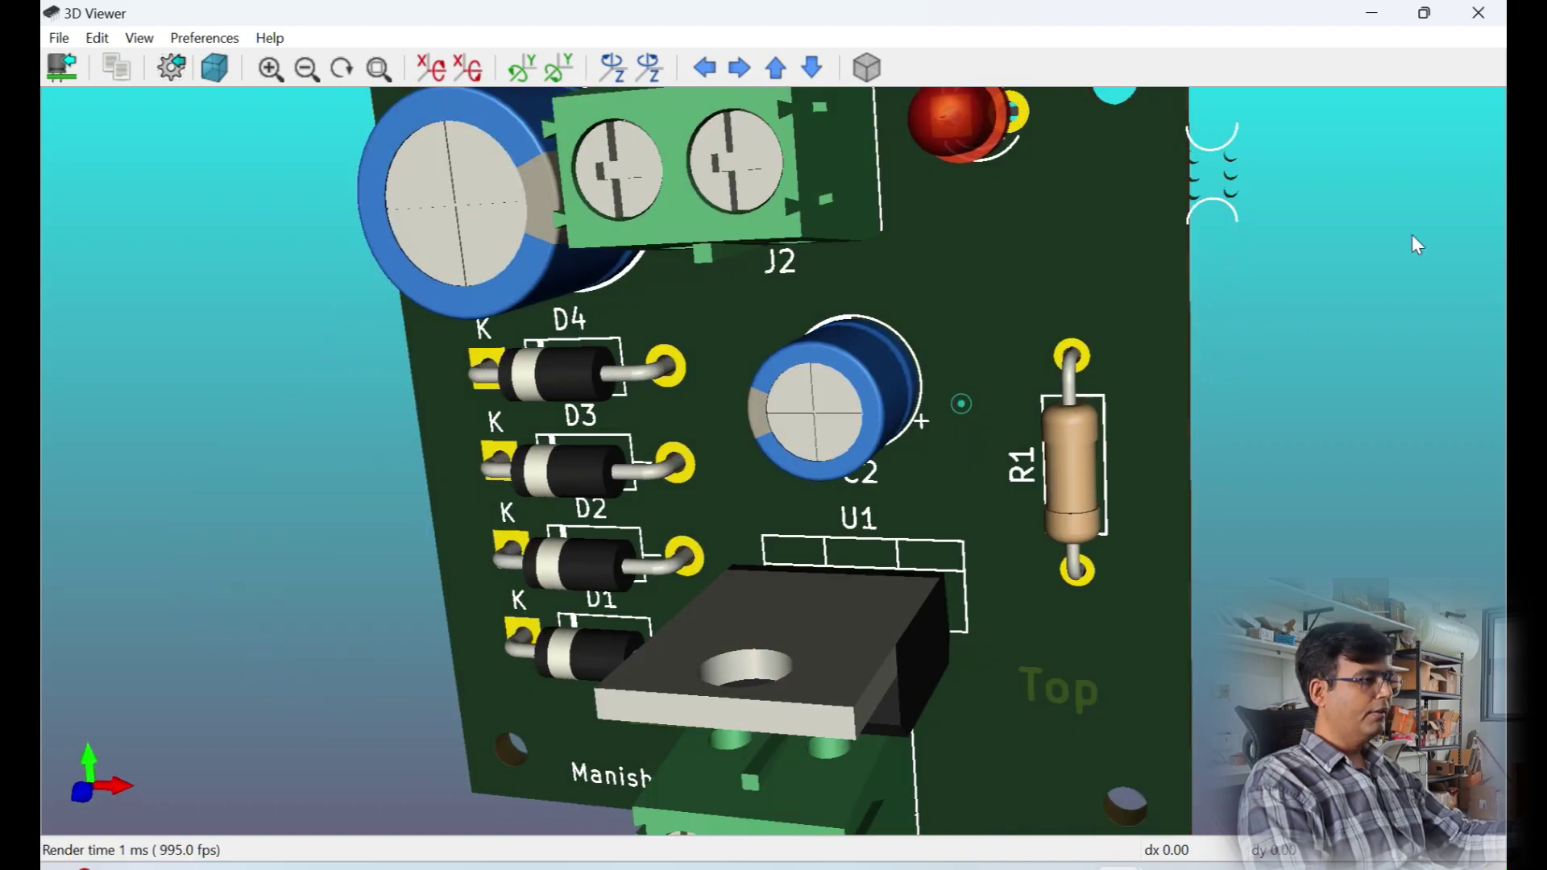
{"action": "left_click", "coordinate": [1467, 23]}
Duplicate the mouse-bite footprint and place the copy lower on the same board edge, at about X 58, Y 47.1 mm
{"action": "scroll", "coordinate": [669, 455], "scroll_direction": "down", "scroll_amount": 5}
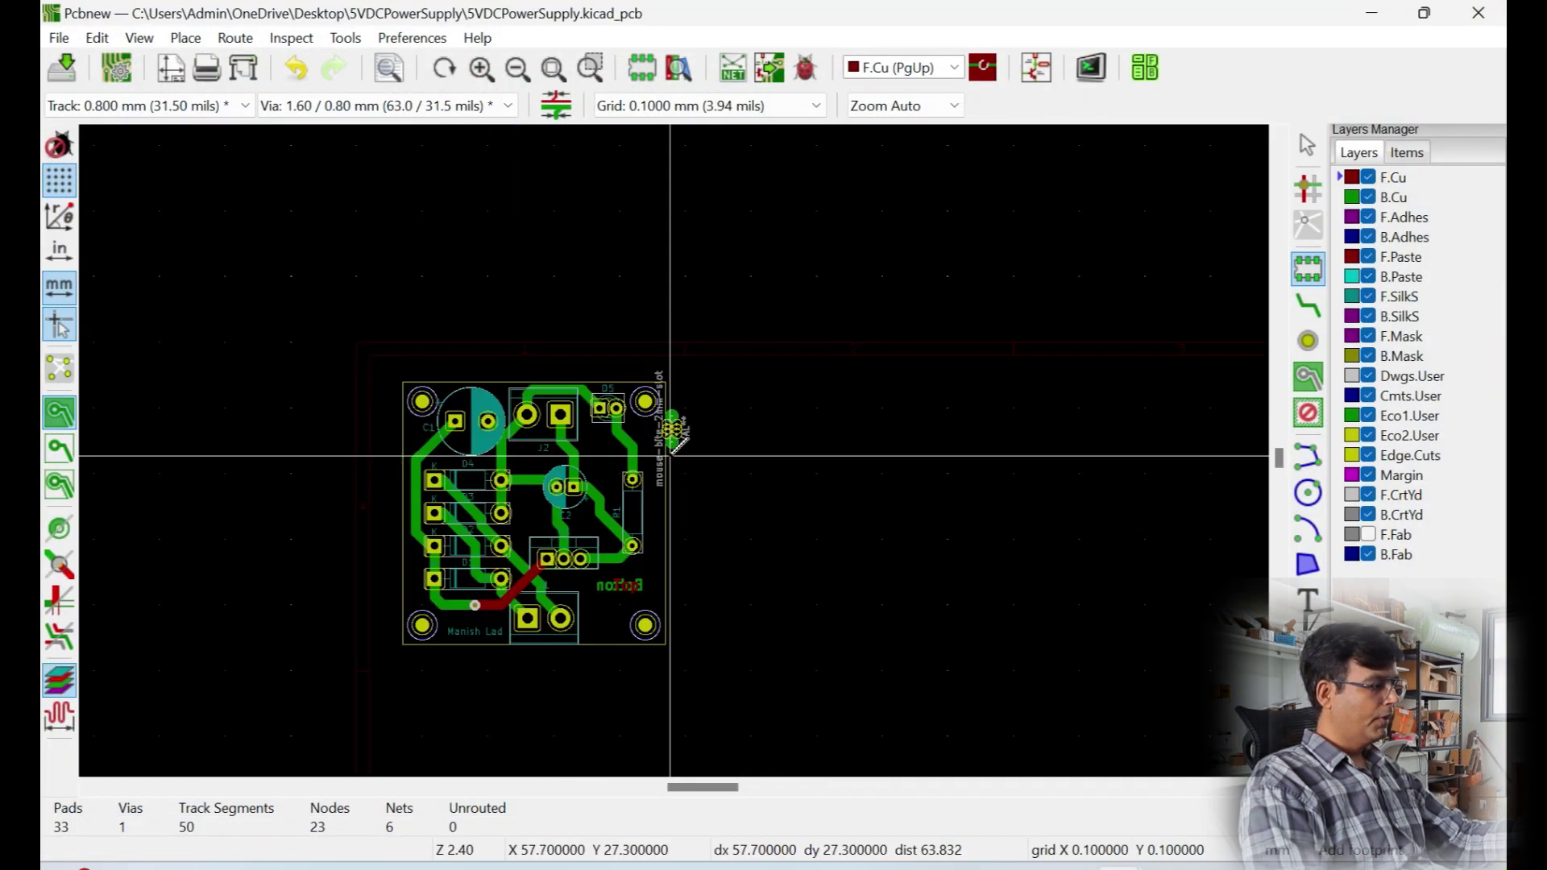
{"action": "scroll", "coordinate": [670, 456], "scroll_direction": "up", "scroll_amount": 5}
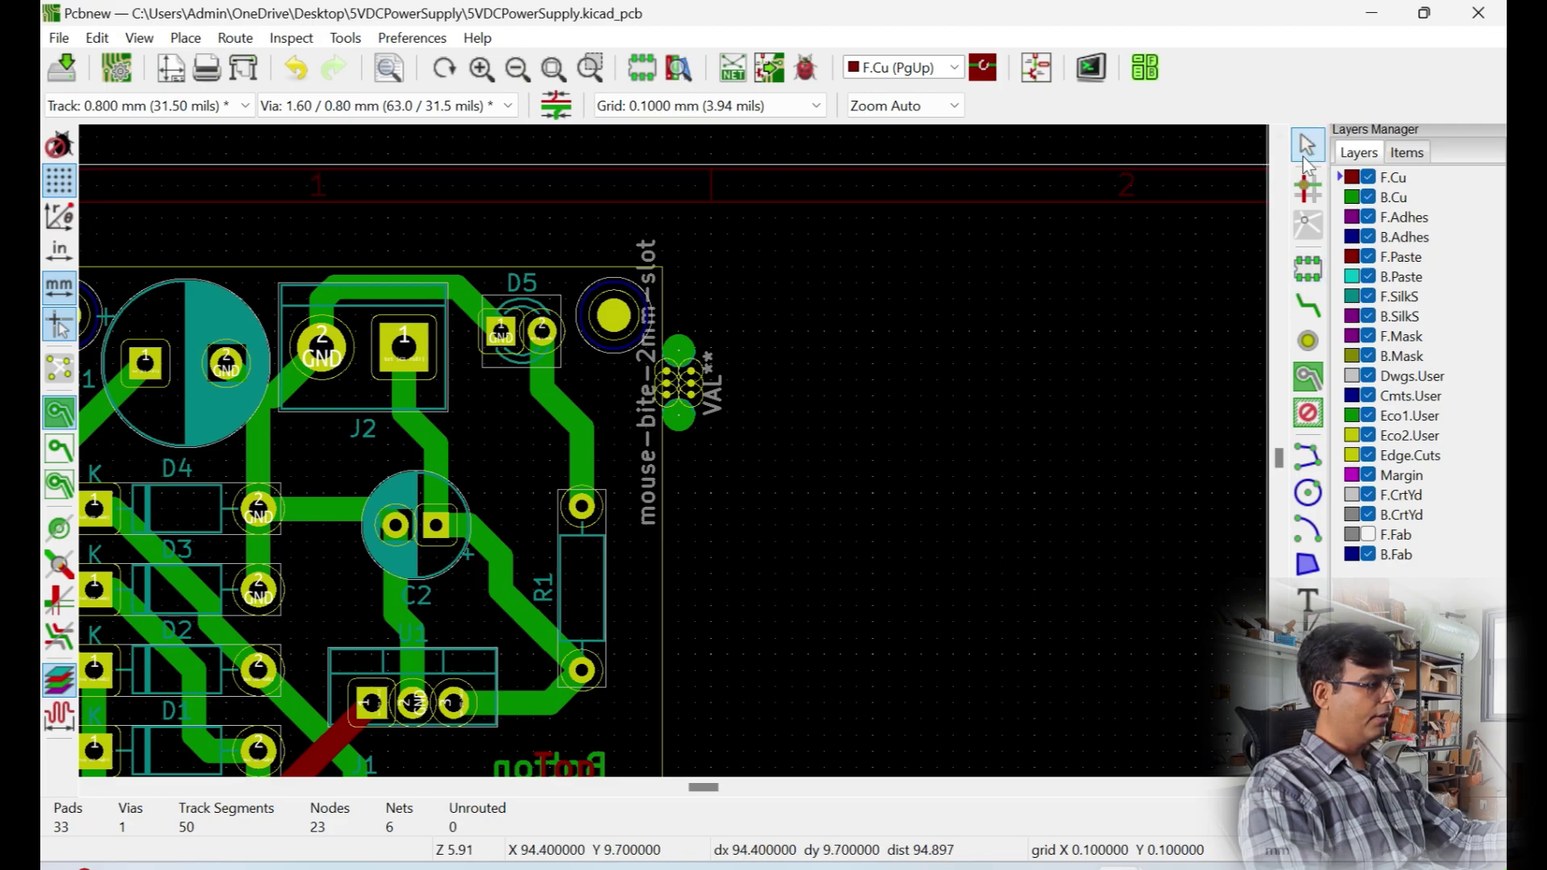
{"action": "left_click", "coordinate": [678, 420]}
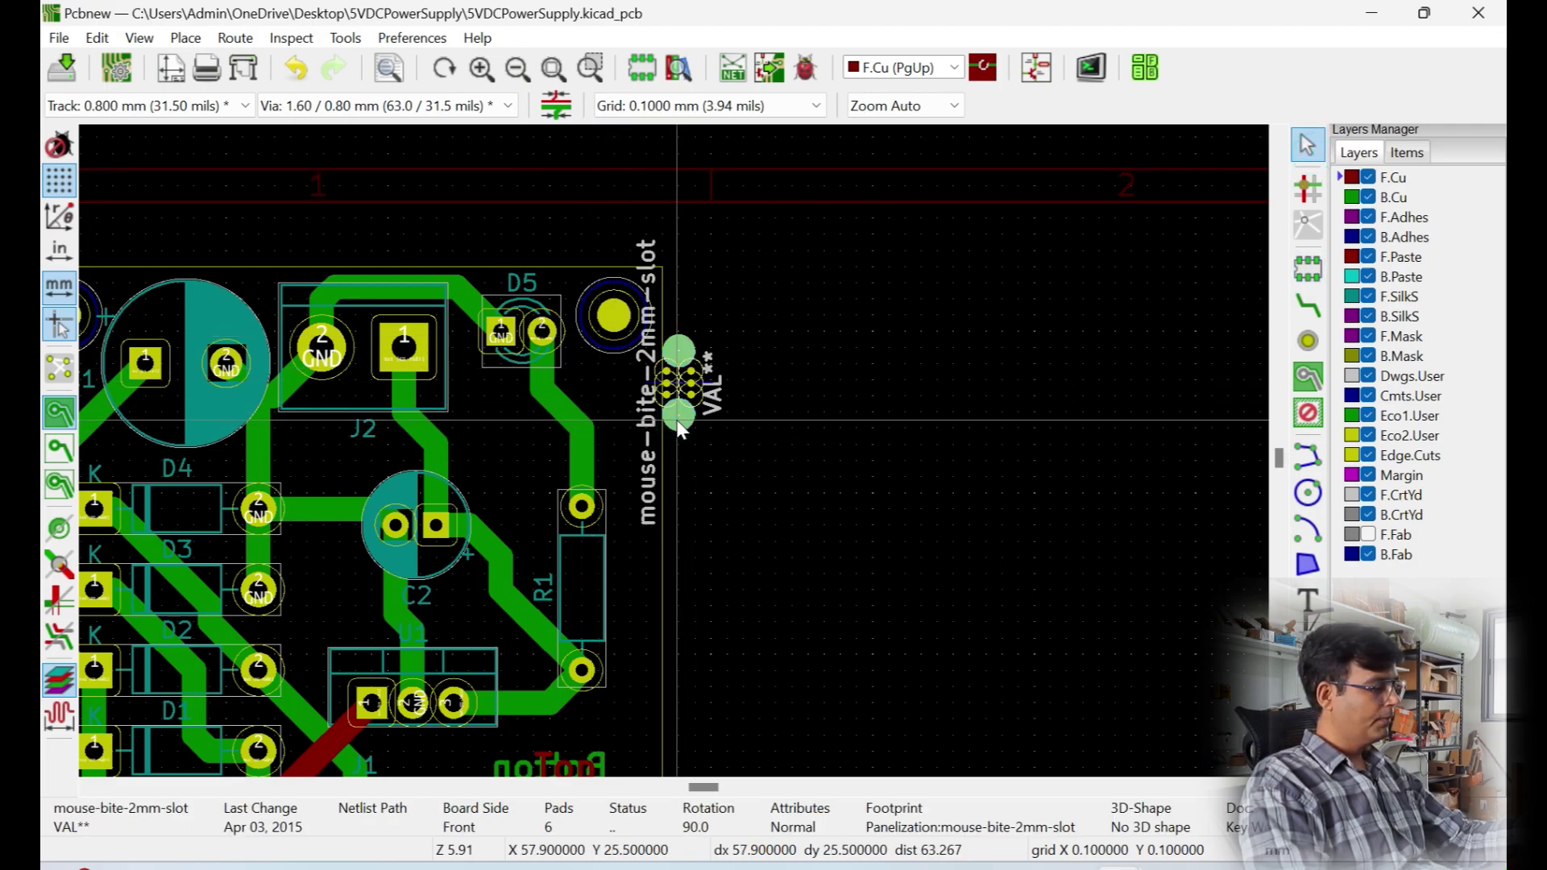
{"action": "key", "text": "ctrl+d"}
{"action": "scroll", "coordinate": [692, 481], "scroll_direction": "down", "scroll_amount": 5}
{"action": "scroll", "coordinate": [686, 518], "scroll_direction": "up", "scroll_amount": 13}
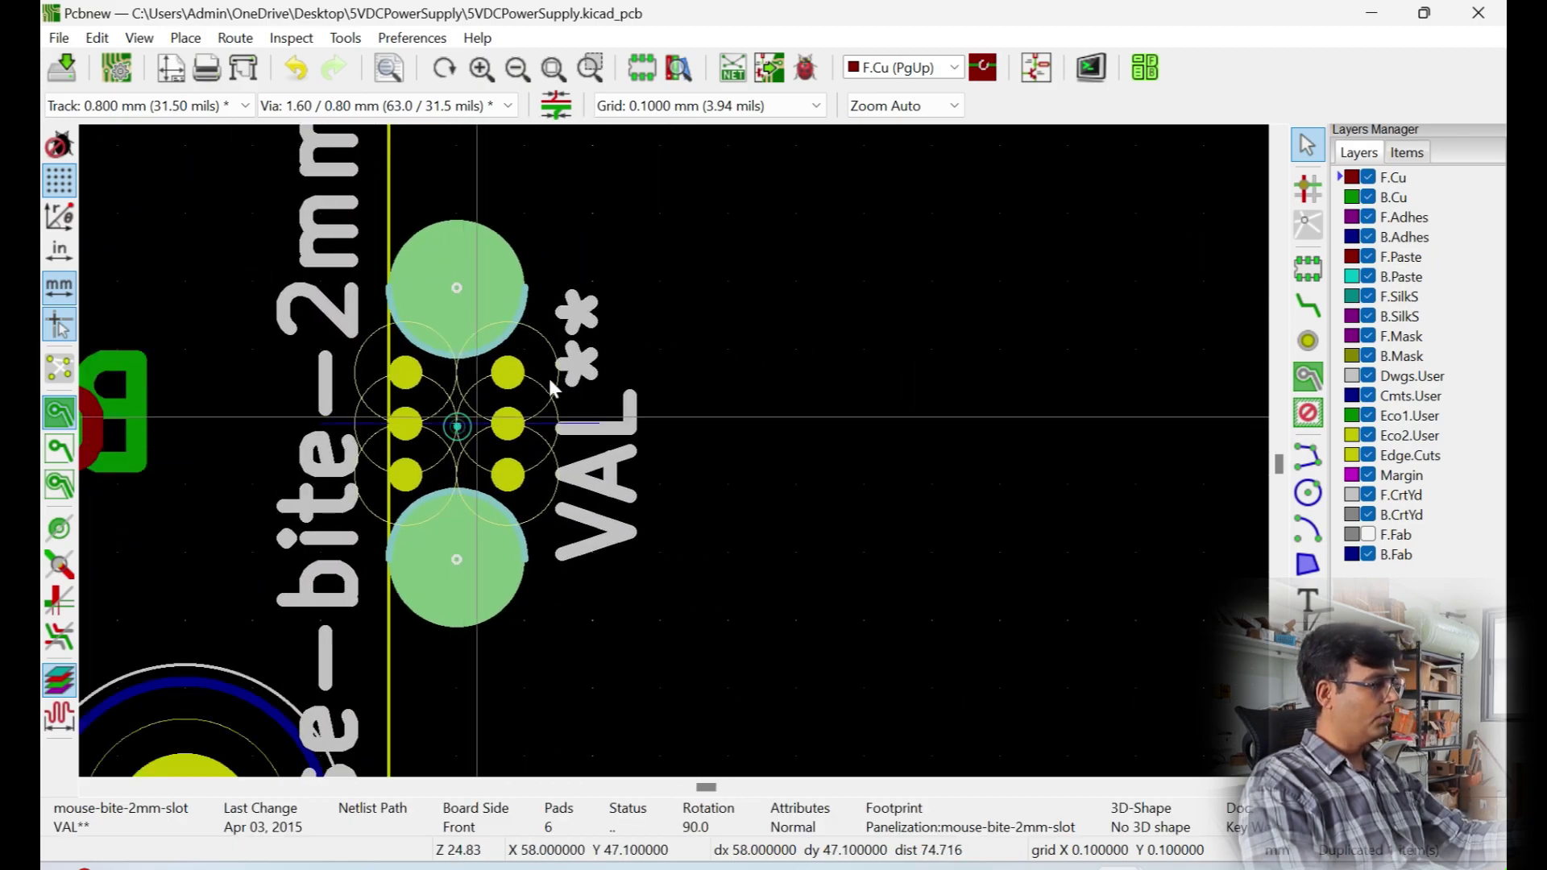
{"action": "scroll", "coordinate": [677, 457], "scroll_direction": "down", "scroll_amount": 8}
{"action": "left_click", "coordinate": [794, 479]}
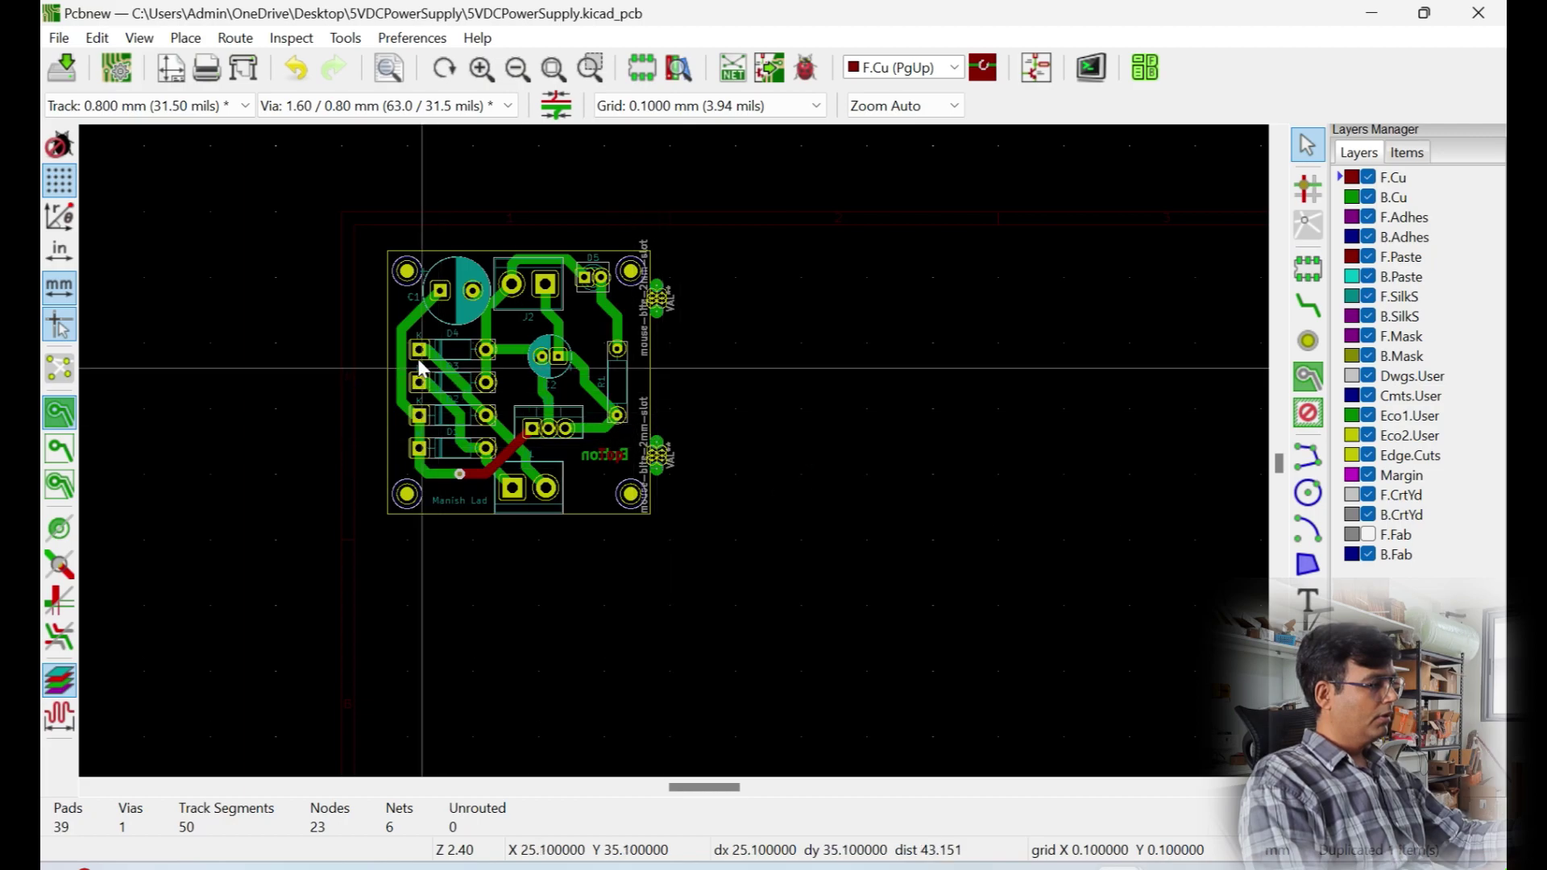
Copy the whole board with both mouse-bite footprints, using the upper-left corner of the board outline as the reference point
{"action": "left_click", "coordinate": [362, 227]}
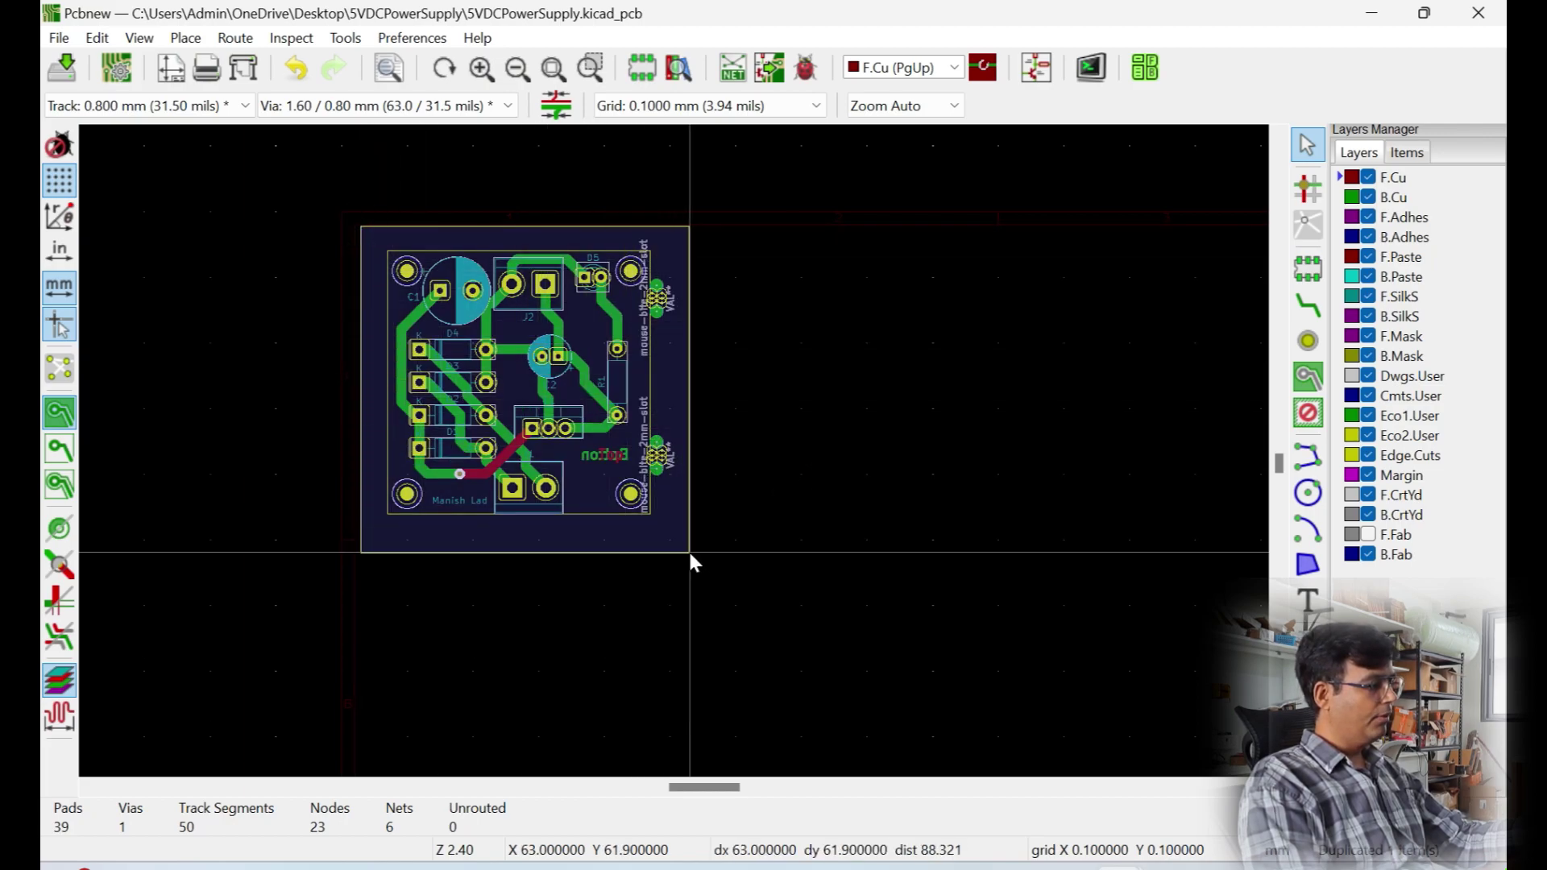
{"action": "left_click_drag", "start_coordinate": [690, 553], "coordinate": [690, 553]}
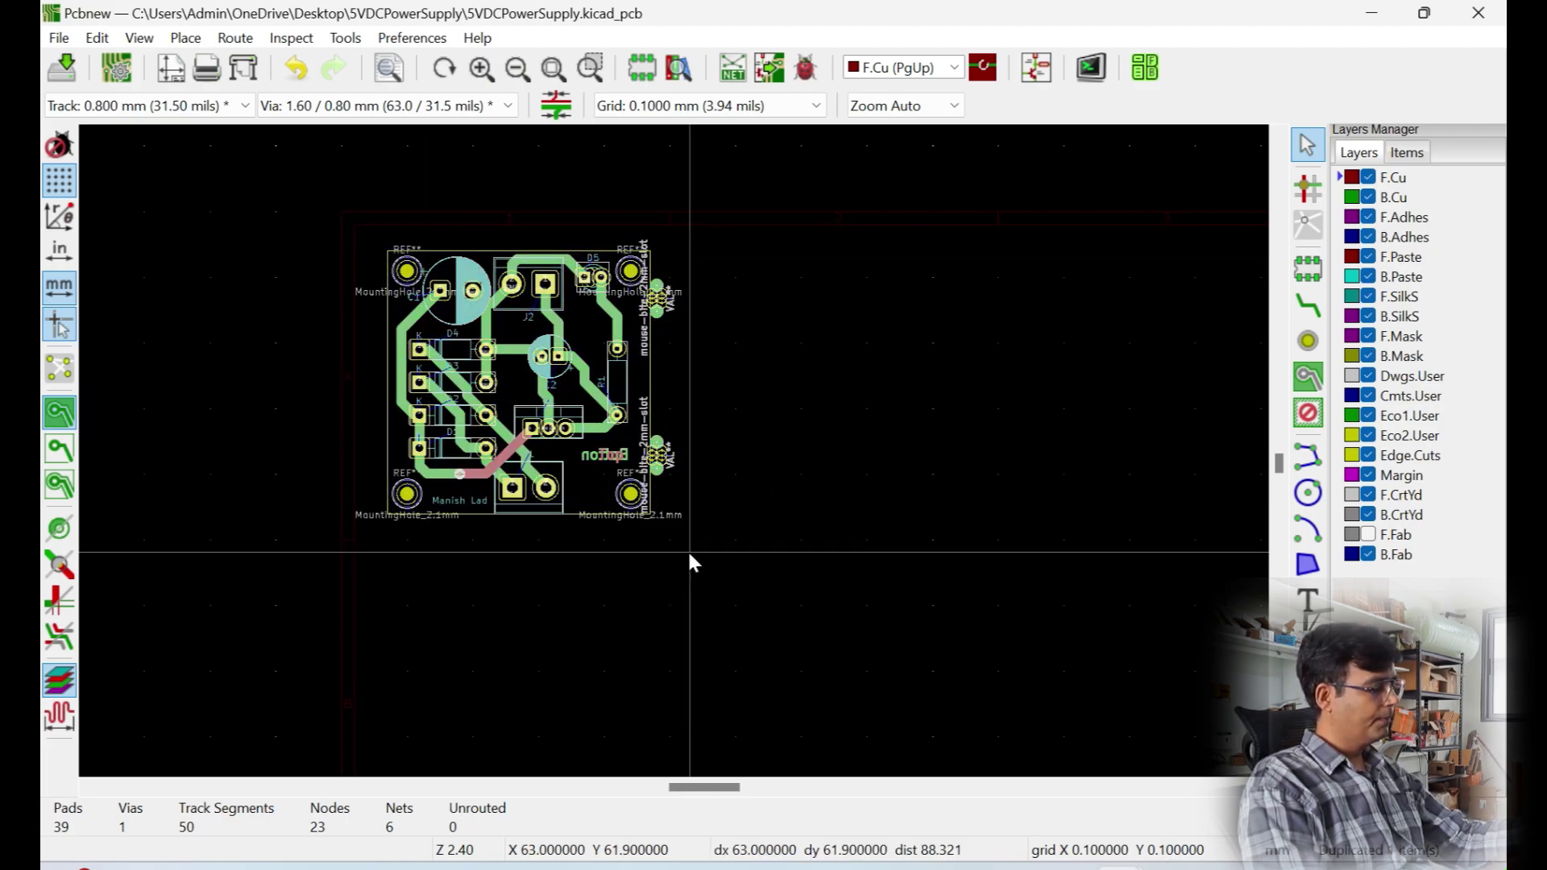
{"action": "key", "text": "ctrl+c"}
{"action": "scroll", "coordinate": [387, 253], "scroll_direction": "up", "scroll_amount": 10}
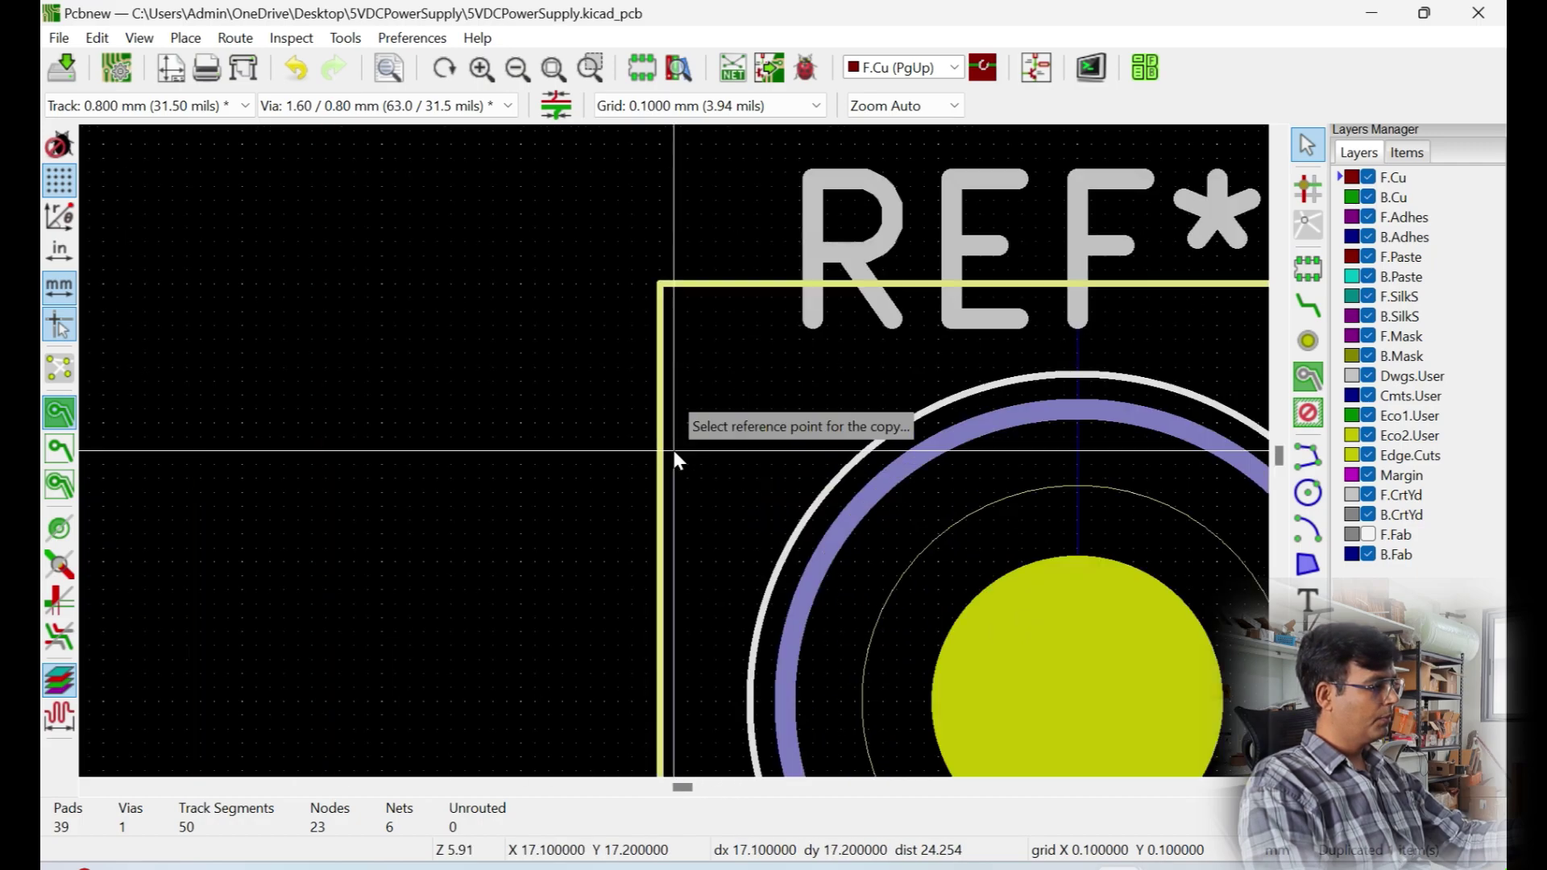
{"action": "left_click", "coordinate": [658, 284]}
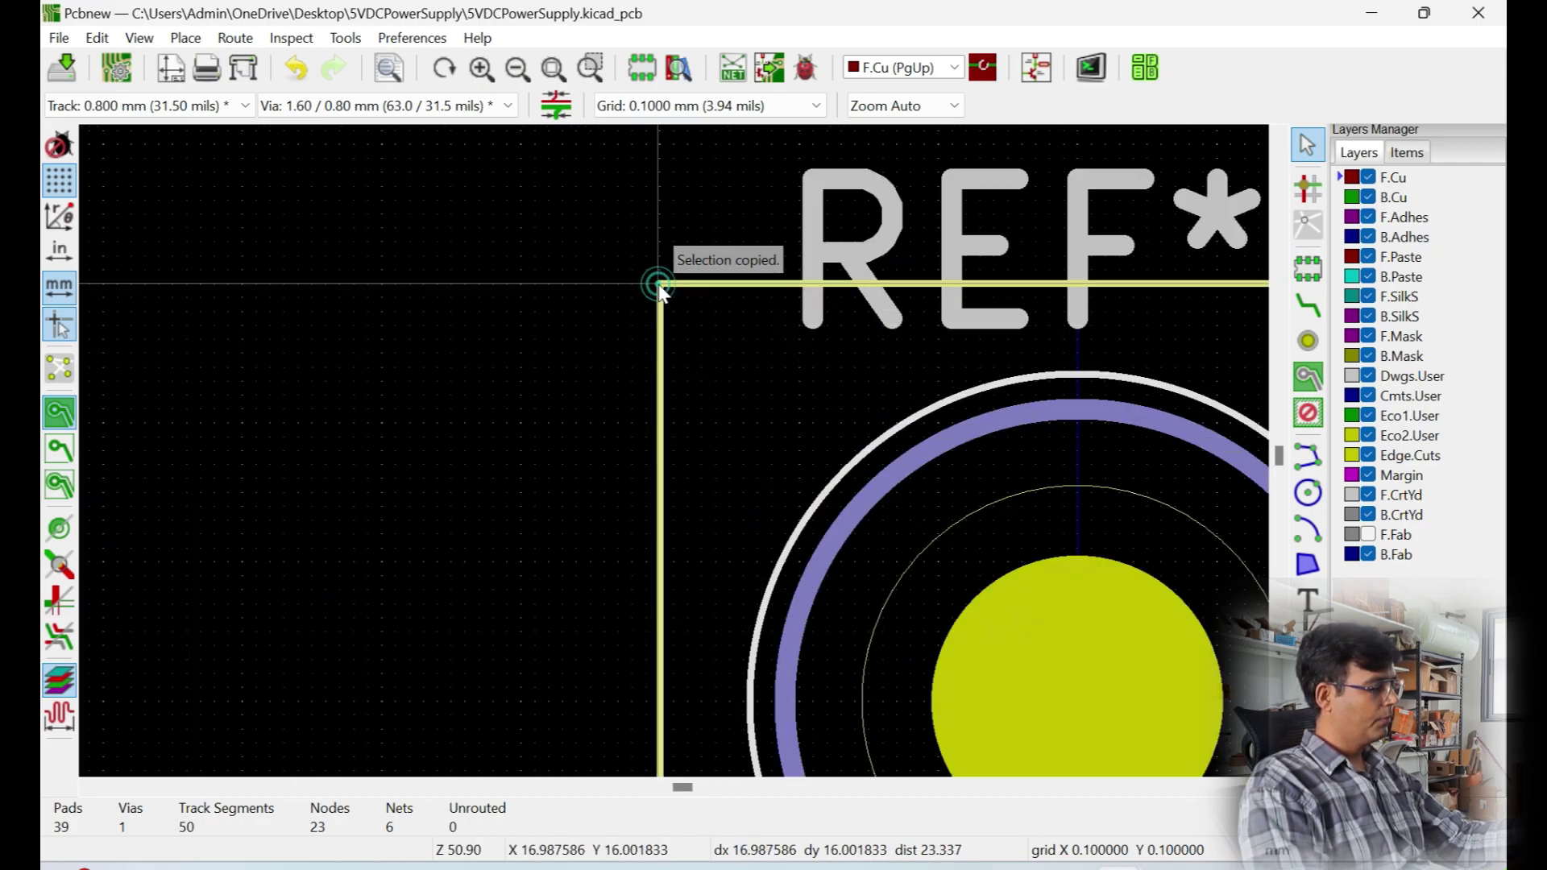
Paste the board copy beside the original, against the mouse bites, with its upper-left corner at X 59, Y 16 mm
{"action": "key", "text": "ctrl+v"}
{"action": "scroll", "coordinate": [660, 292], "scroll_direction": "down", "scroll_amount": 10}
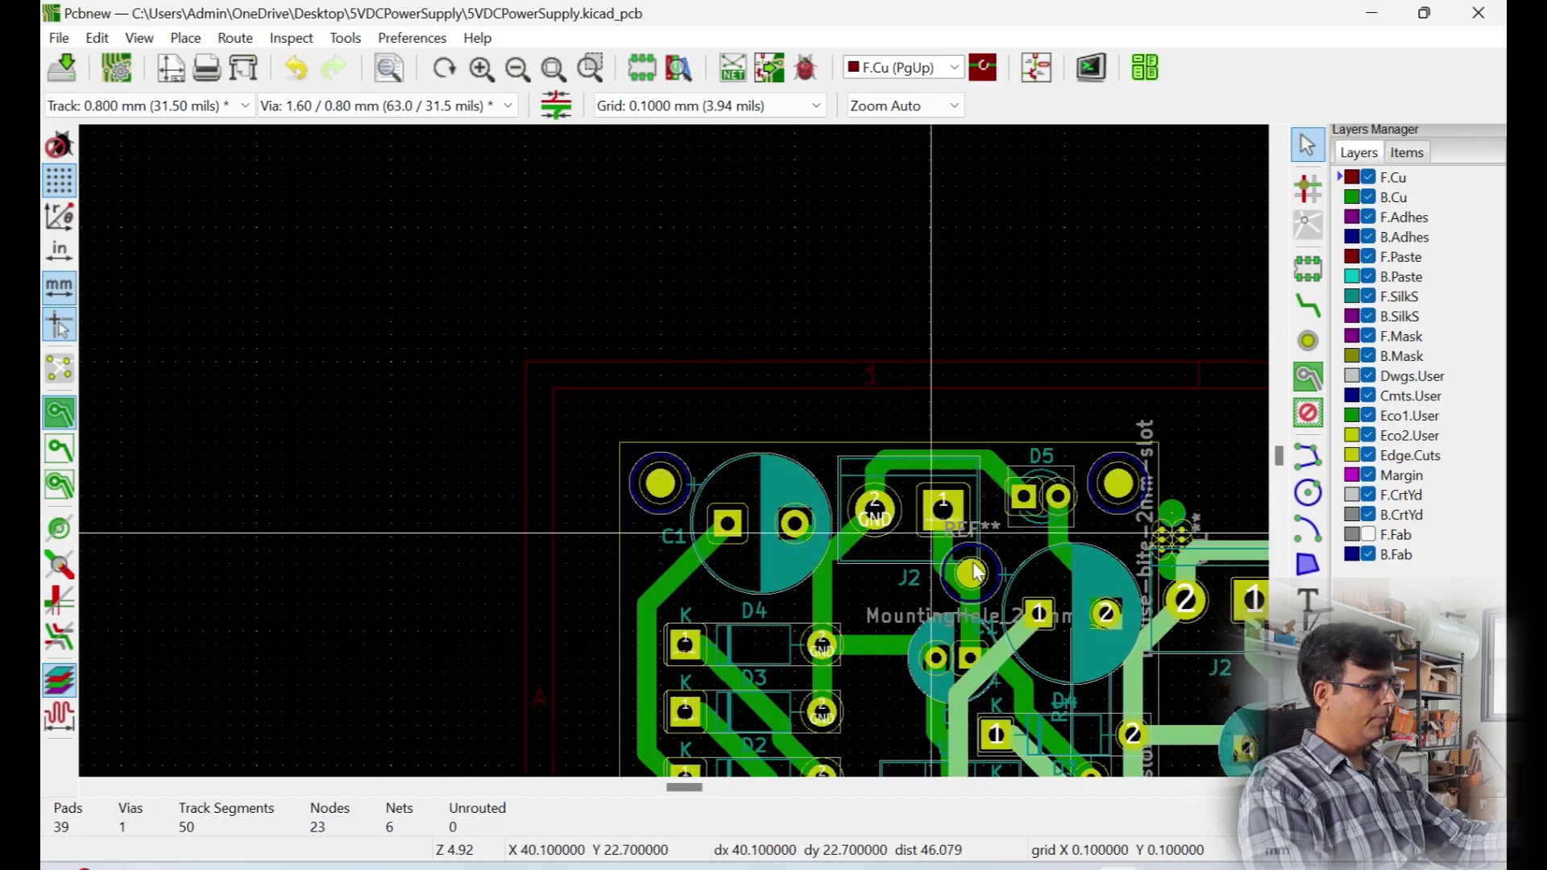
{"action": "scroll", "coordinate": [657, 448], "scroll_direction": "up", "scroll_amount": 11}
{"action": "scroll", "coordinate": [666, 434], "scroll_direction": "down", "scroll_amount": 5}
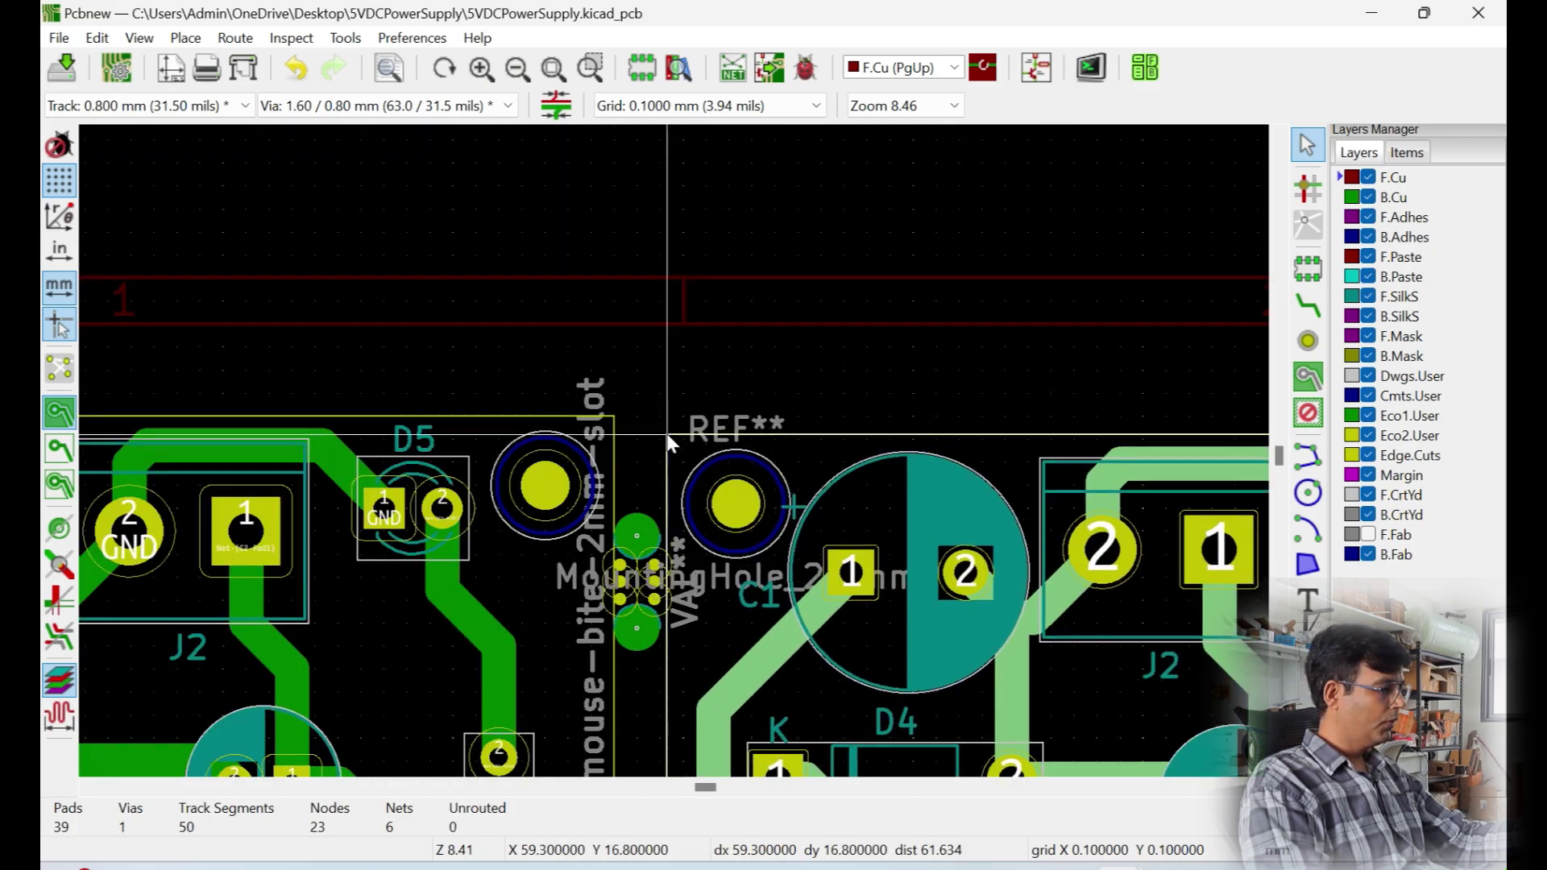
{"action": "scroll", "coordinate": [672, 449], "scroll_direction": "up", "scroll_amount": 1}
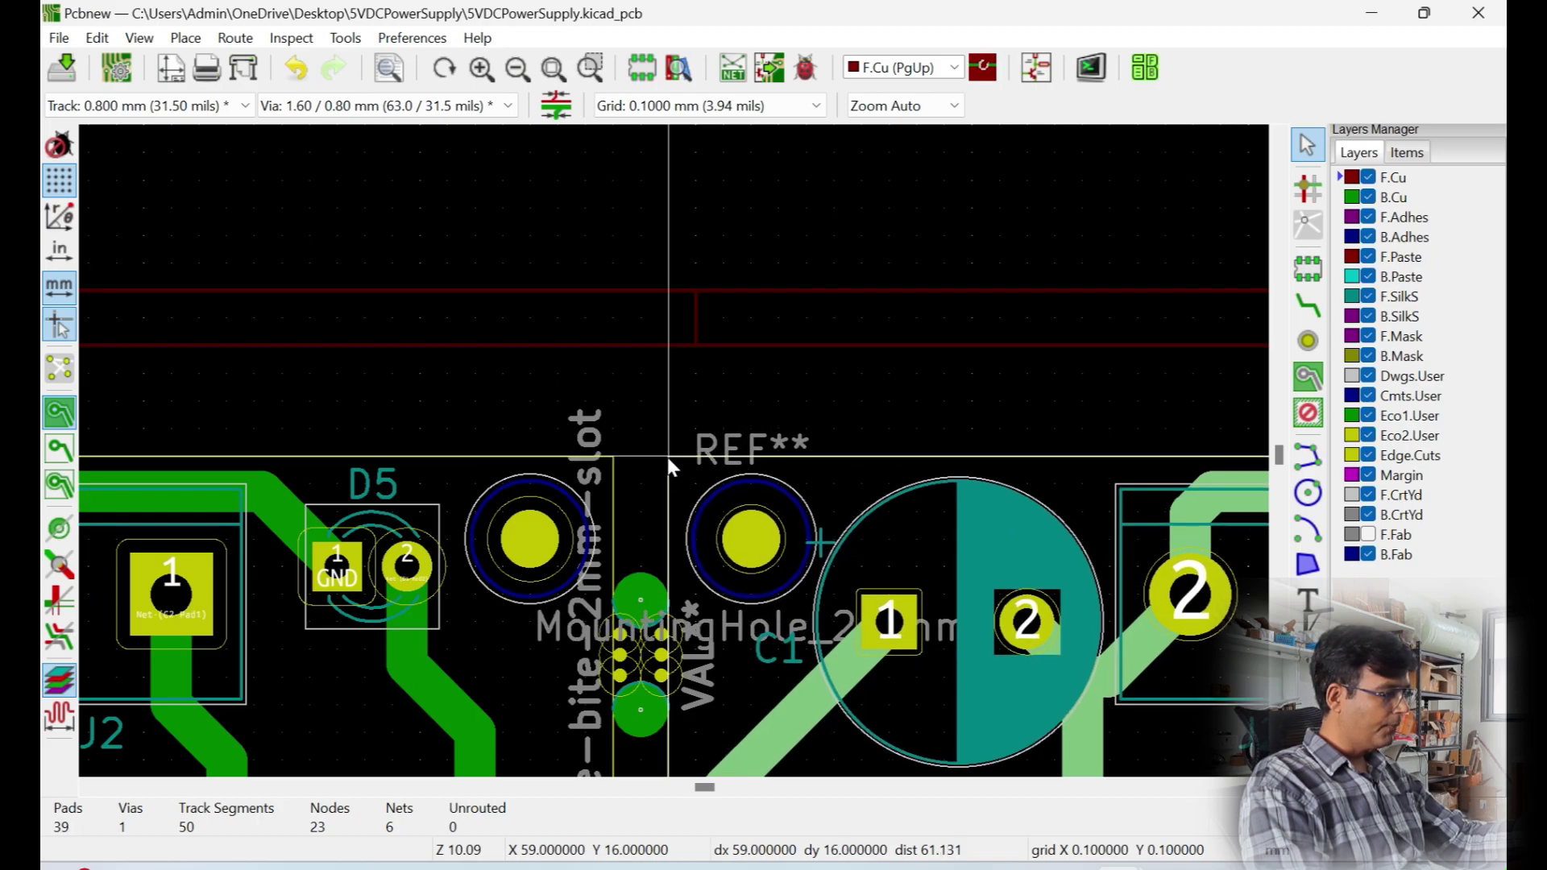
{"action": "left_click", "coordinate": [667, 461]}
Examine the gap and mouse-bite joints between the two boards in the layout and the 3D view, then close the viewer
{"action": "scroll", "coordinate": [651, 710], "scroll_direction": "down", "scroll_amount": 5}
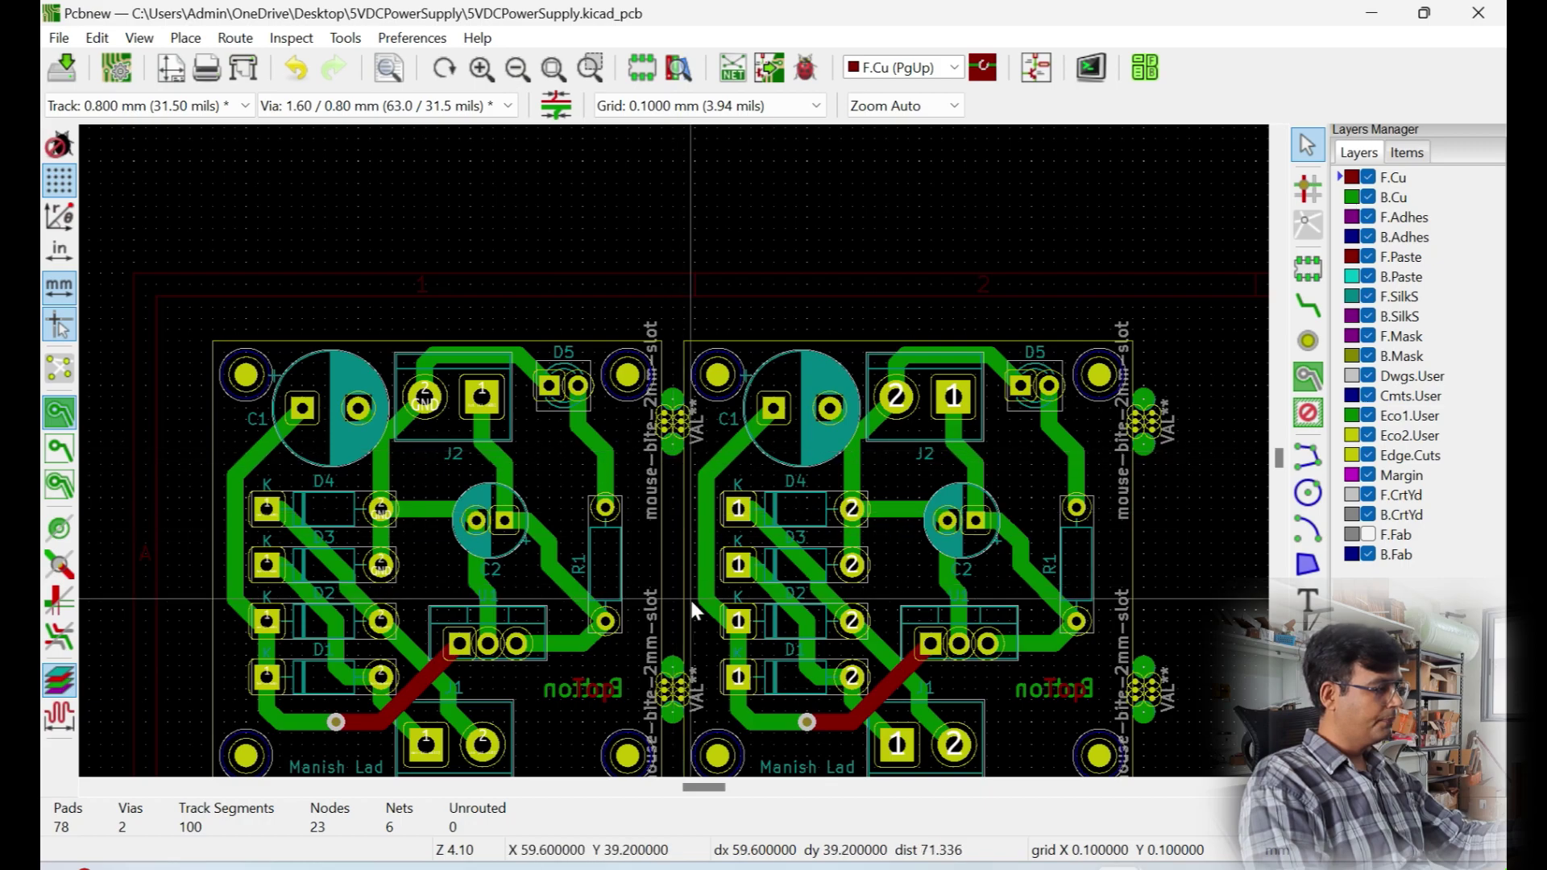
{"action": "scroll", "coordinate": [670, 516], "scroll_direction": "up", "scroll_amount": 5}
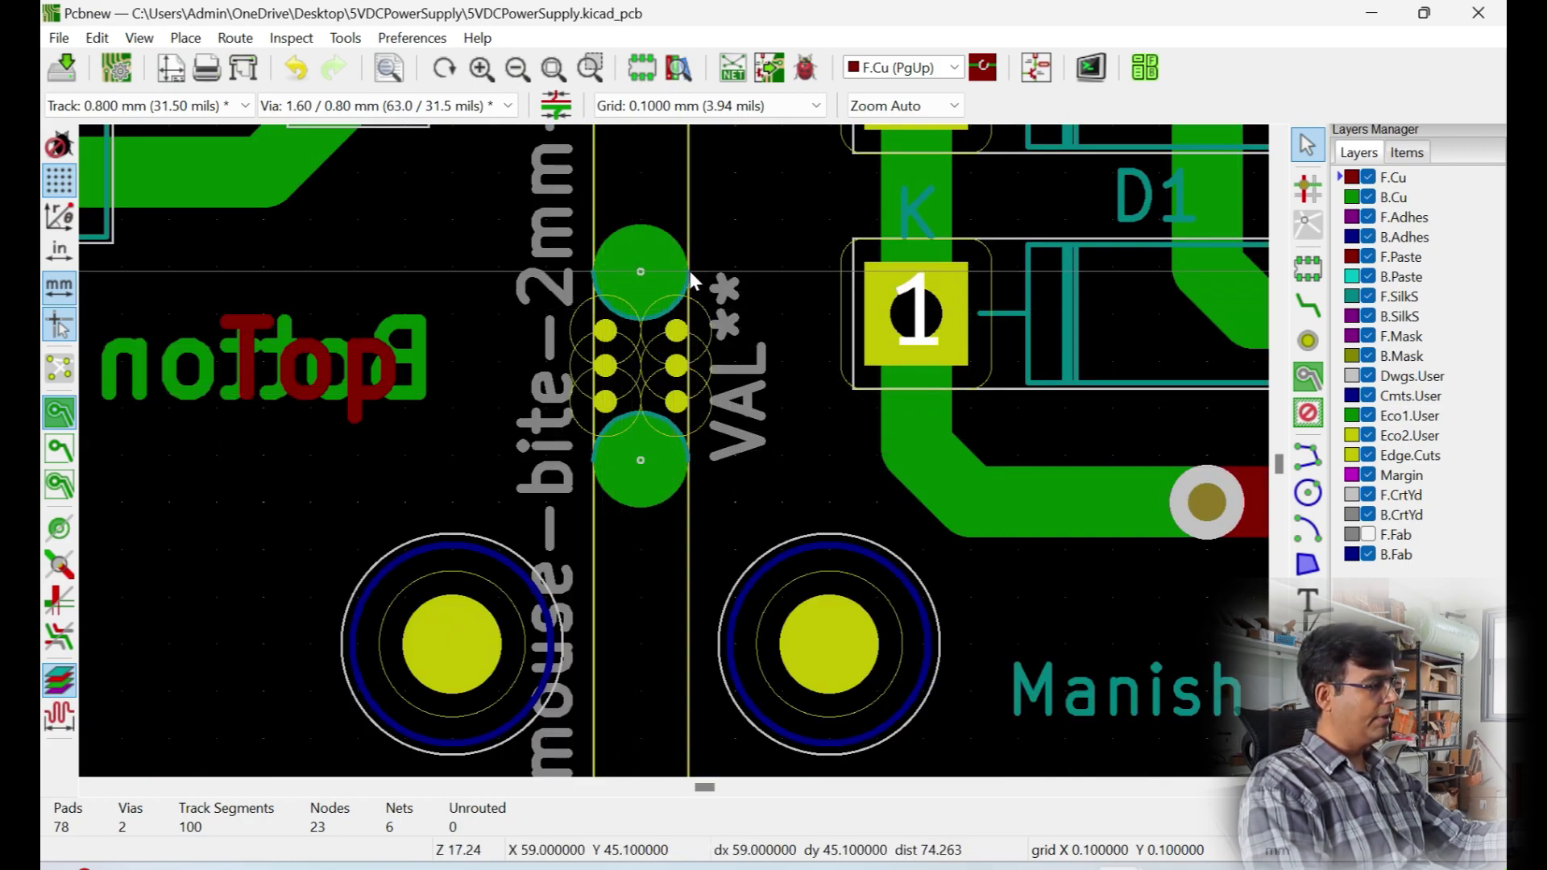
{"action": "scroll", "coordinate": [690, 271], "scroll_direction": "down", "scroll_amount": 5}
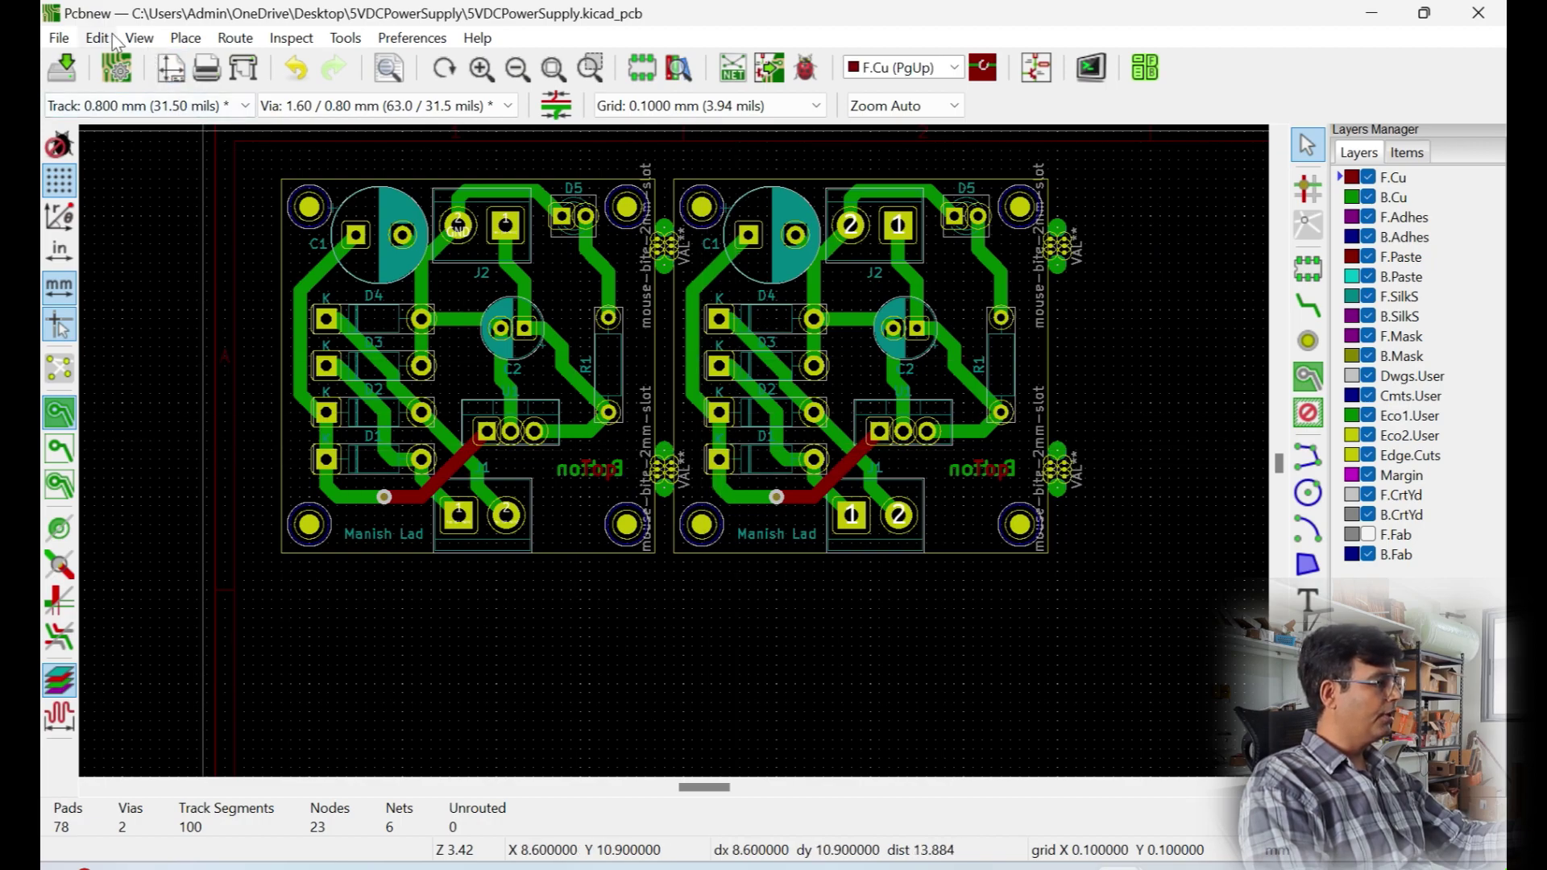
{"action": "left_click", "coordinate": [138, 38]}
{"action": "left_click", "coordinate": [187, 136]}
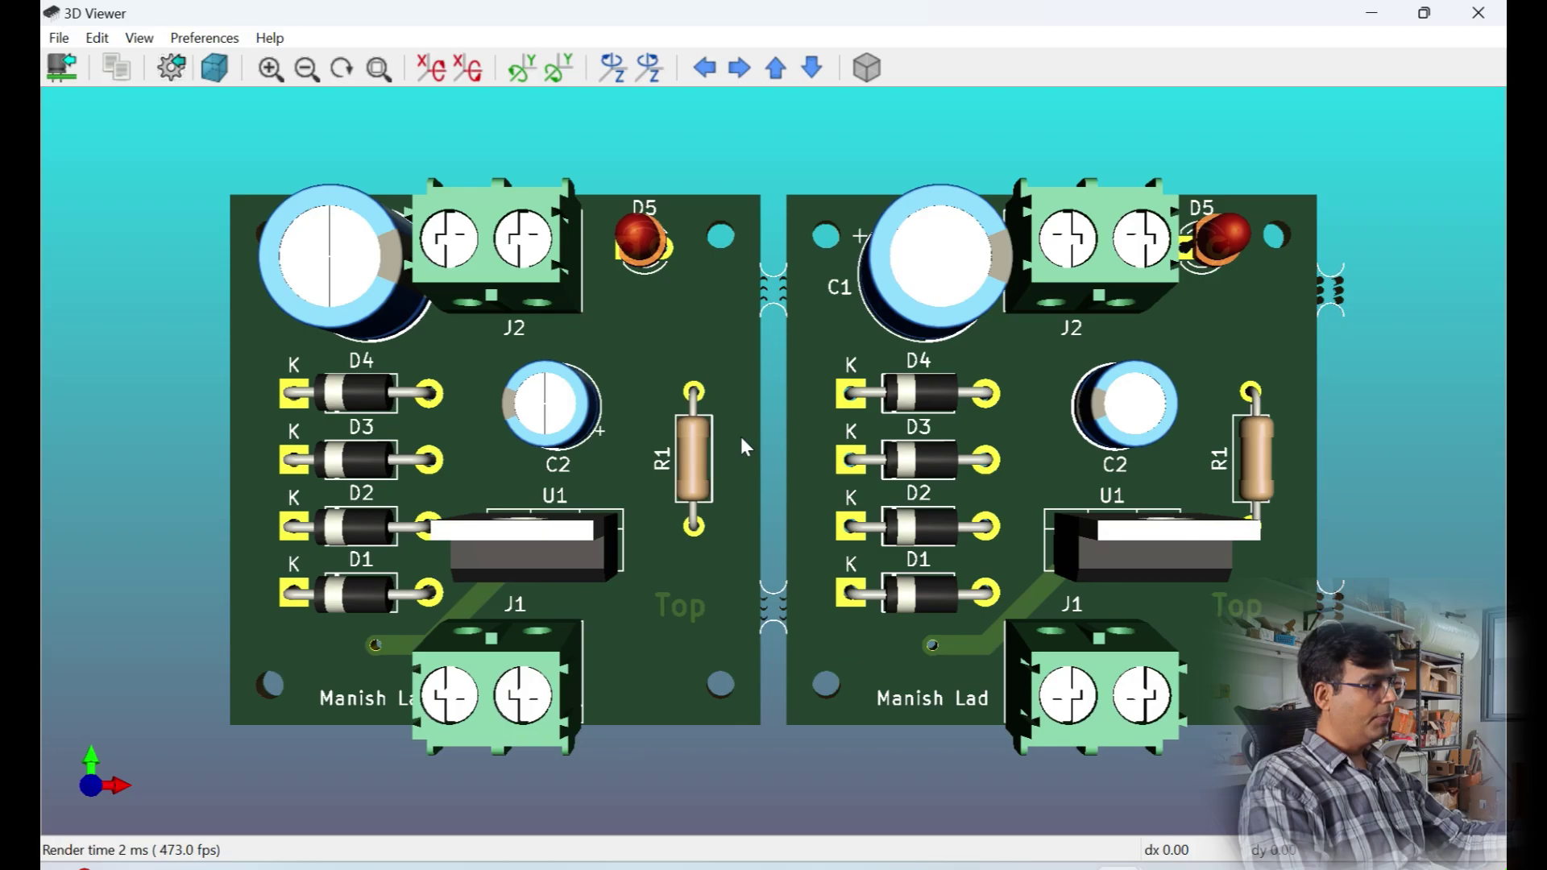
{"action": "scroll", "coordinate": [745, 435], "scroll_direction": "up", "scroll_amount": 4}
{"action": "scroll", "coordinate": [772, 420], "scroll_direction": "down", "scroll_amount": 2}
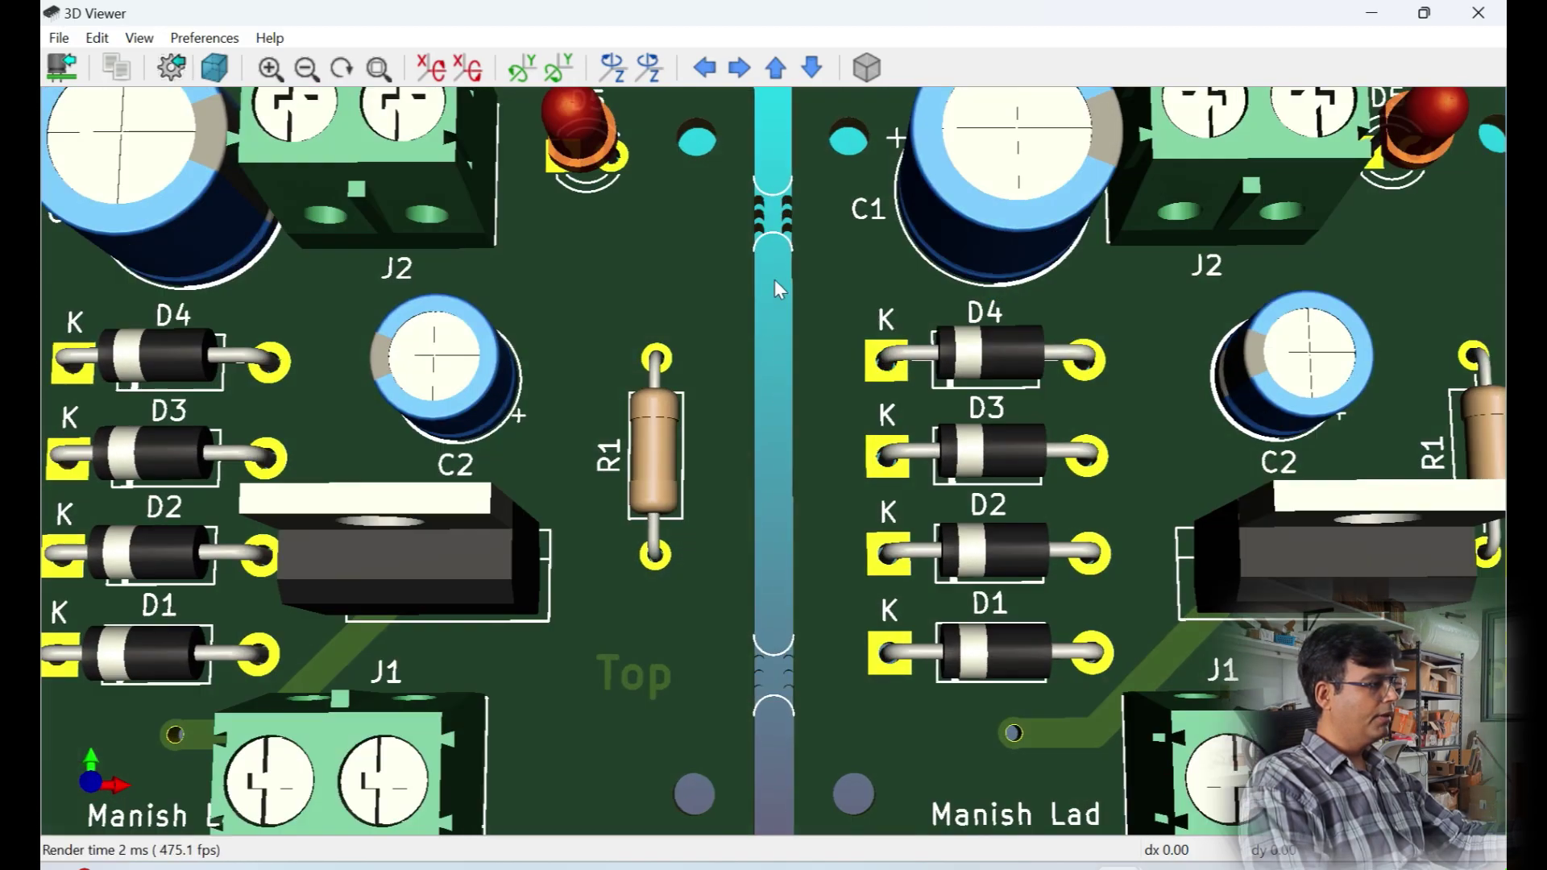
{"action": "scroll", "coordinate": [772, 324], "scroll_direction": "up", "scroll_amount": 3}
{"action": "left_click_drag", "start_coordinate": [777, 406], "coordinate": [825, 327]}
{"action": "scroll", "coordinate": [826, 329], "scroll_direction": "down", "scroll_amount": 5}
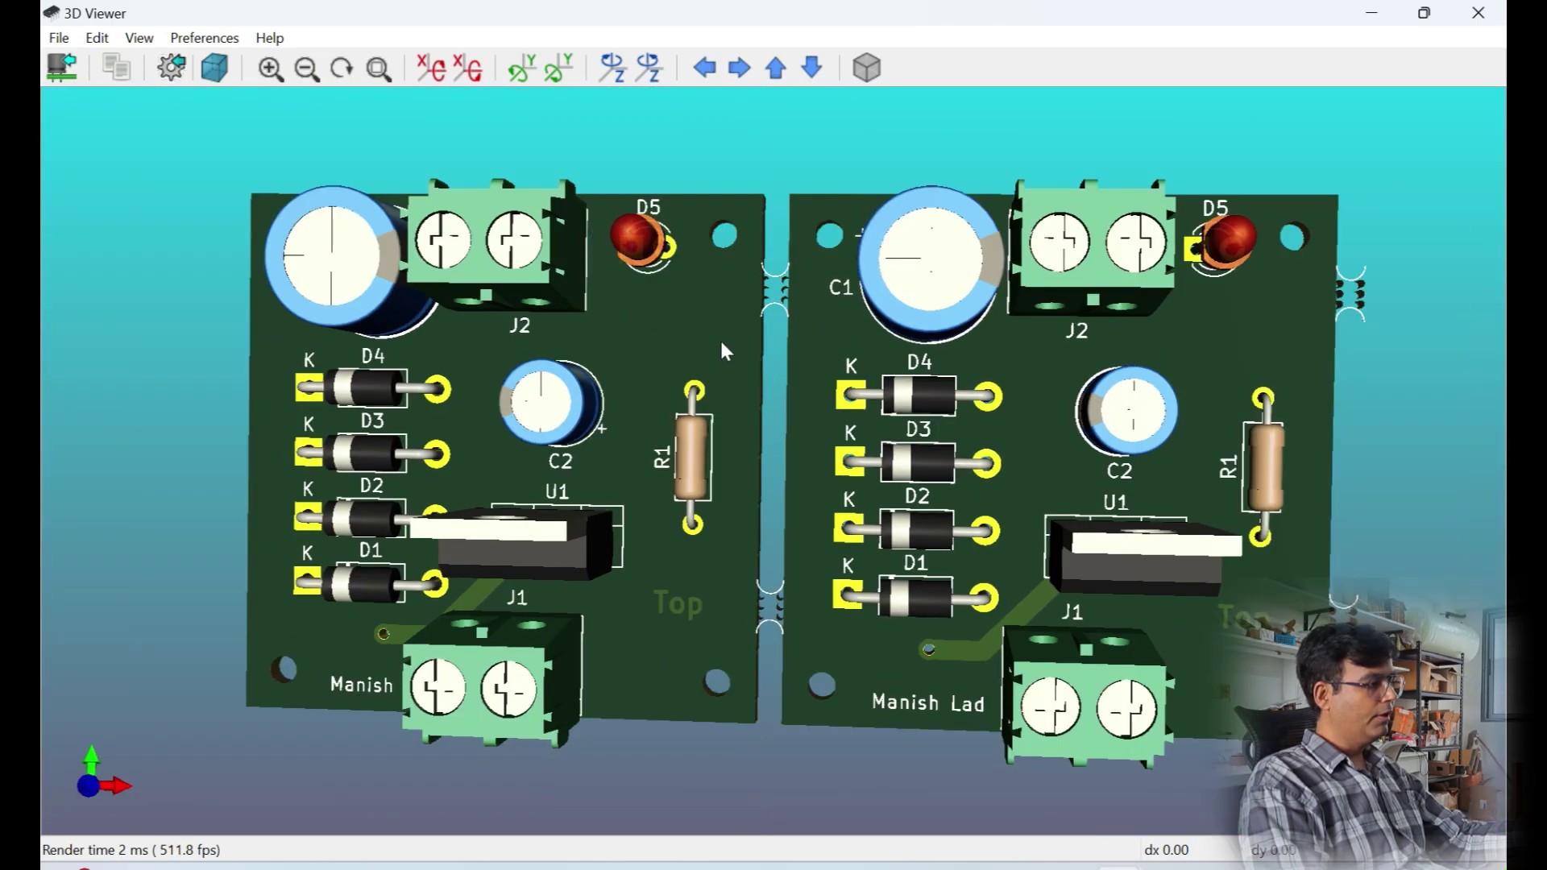
{"action": "left_click_drag", "start_coordinate": [927, 334], "coordinate": [982, 337]}
{"action": "left_click", "coordinate": [1478, 13]}
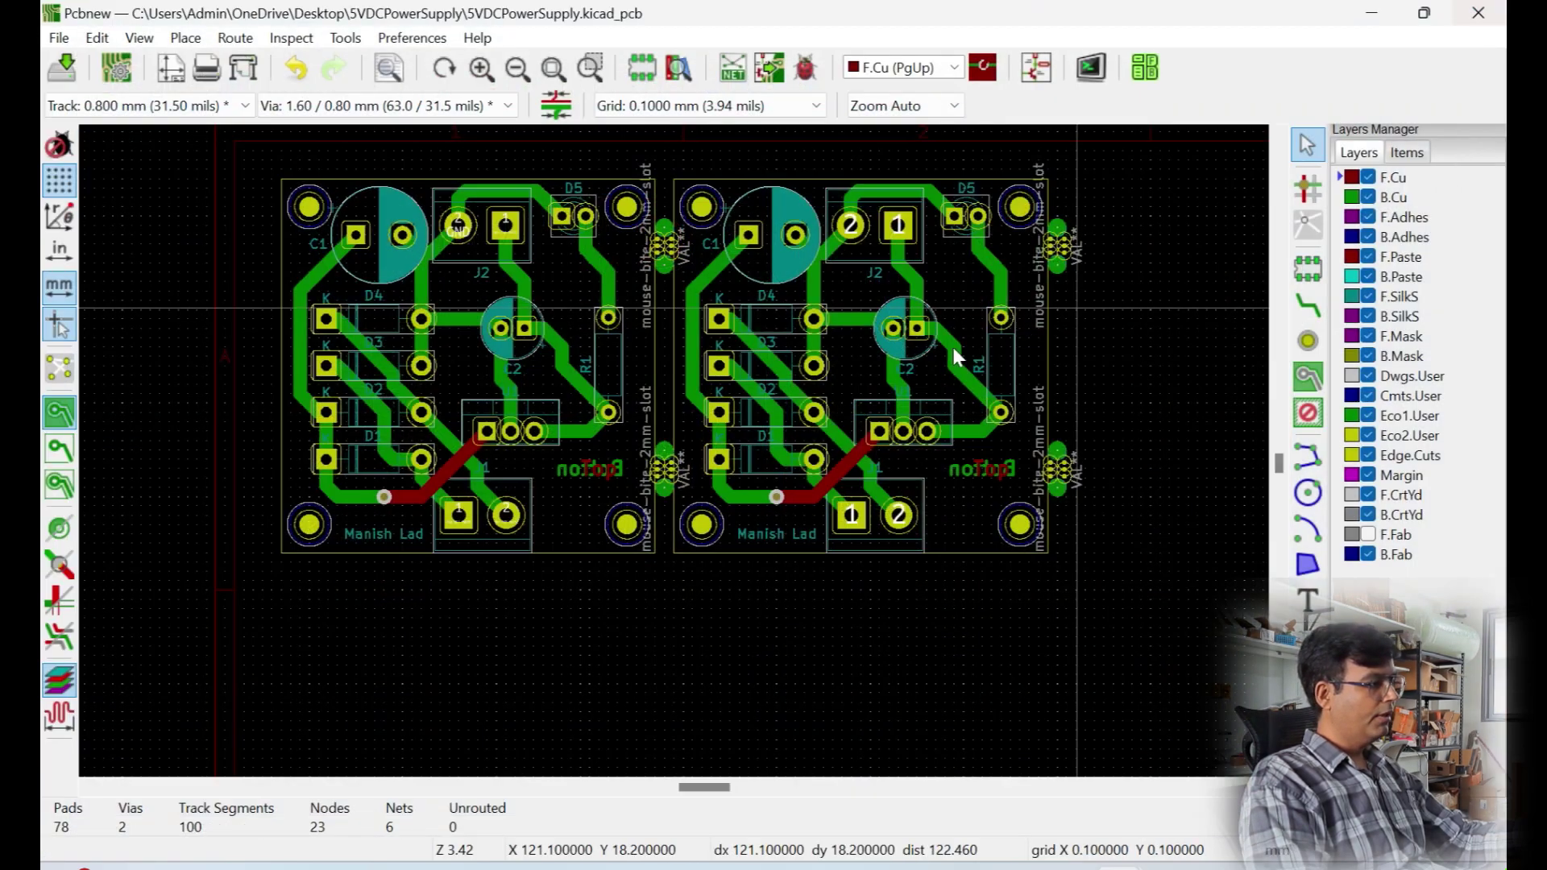
Start the graphic Arc tool with Edge.Cuts as the active layer at the upper mouse bite between the two boards
{"action": "scroll", "coordinate": [673, 452], "scroll_direction": "up", "scroll_amount": 8}
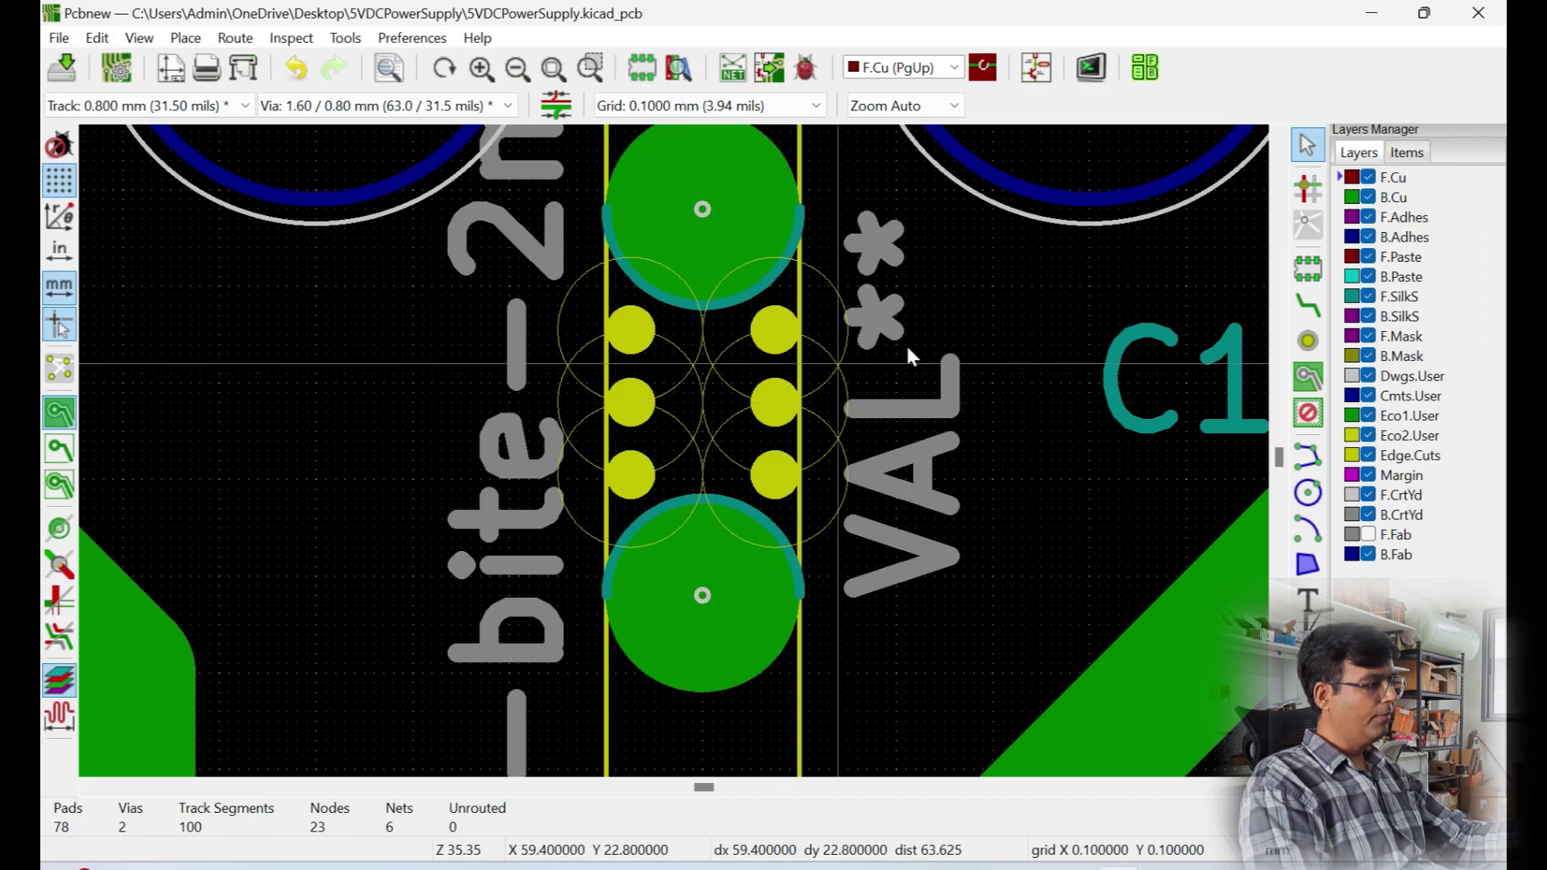
{"action": "left_click", "coordinate": [1309, 520]}
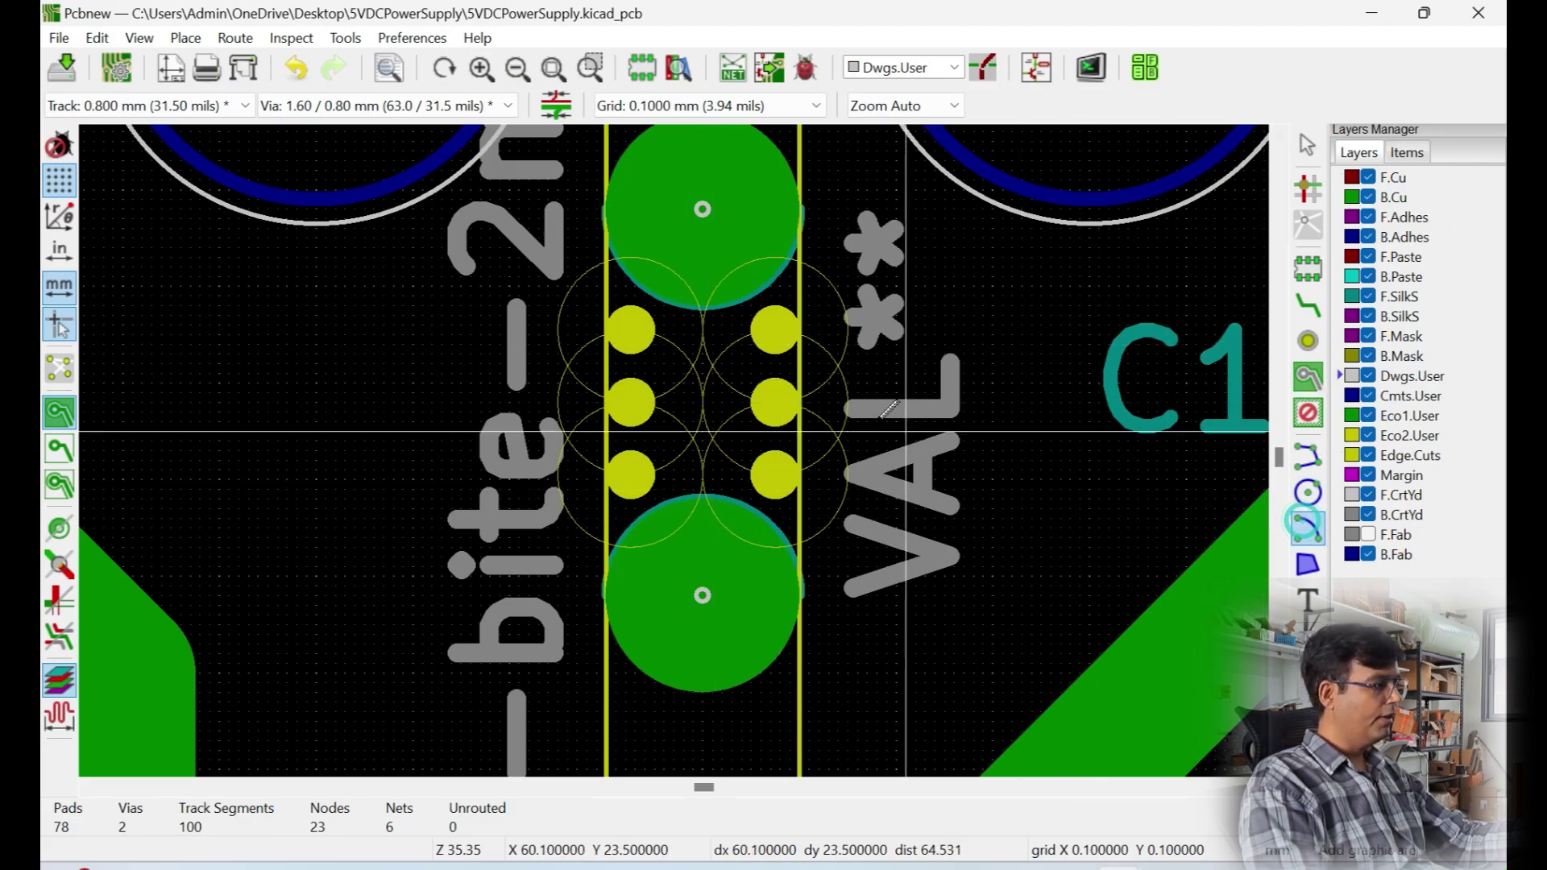
{"action": "left_click", "coordinate": [929, 71]}
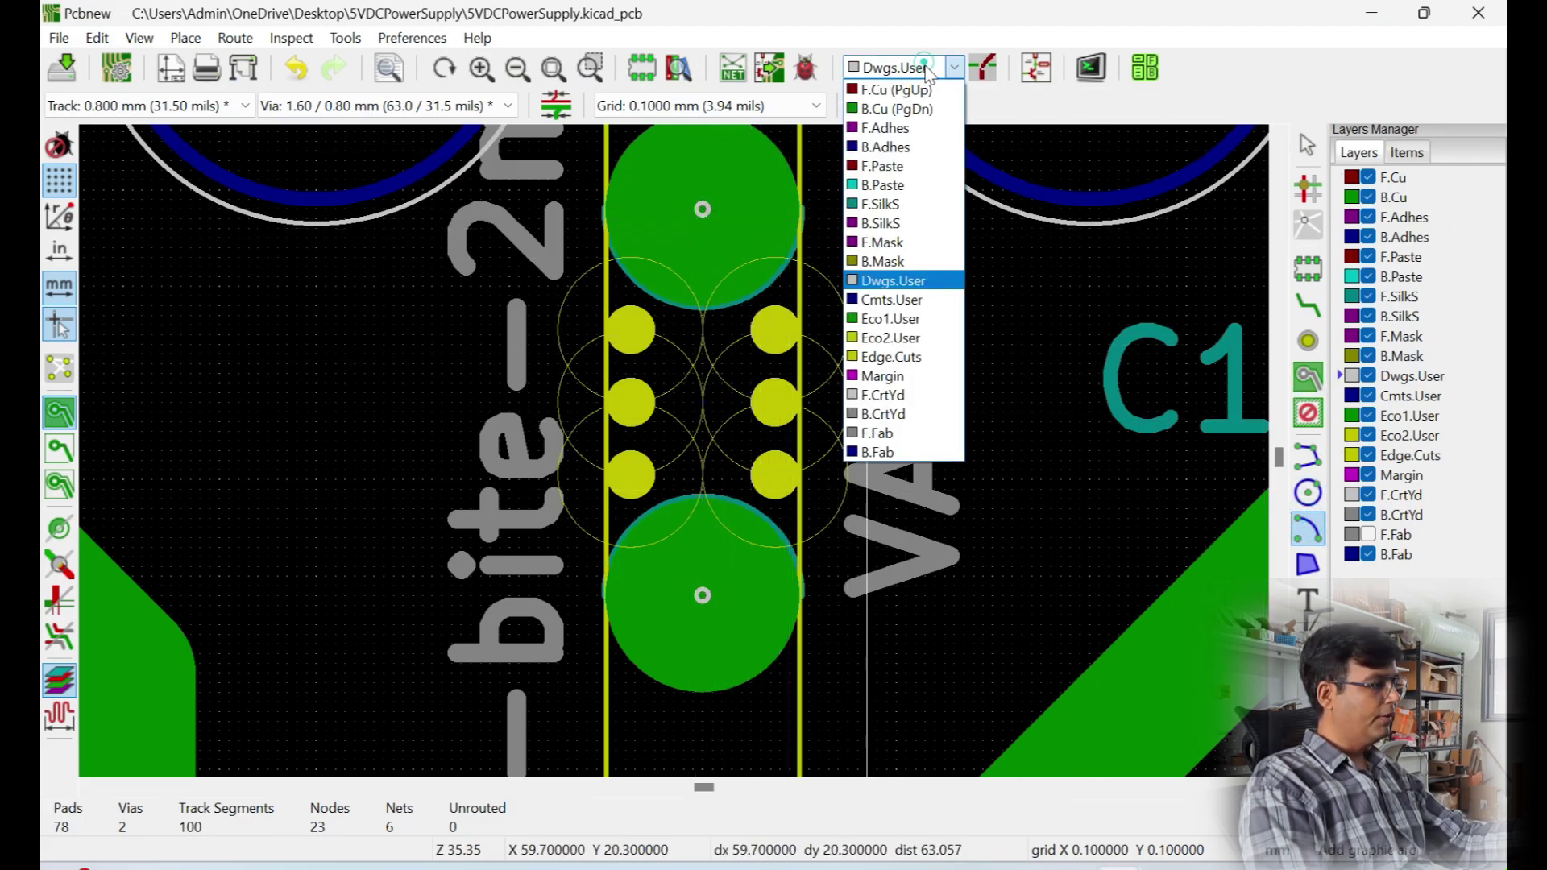
{"action": "left_click", "coordinate": [915, 359]}
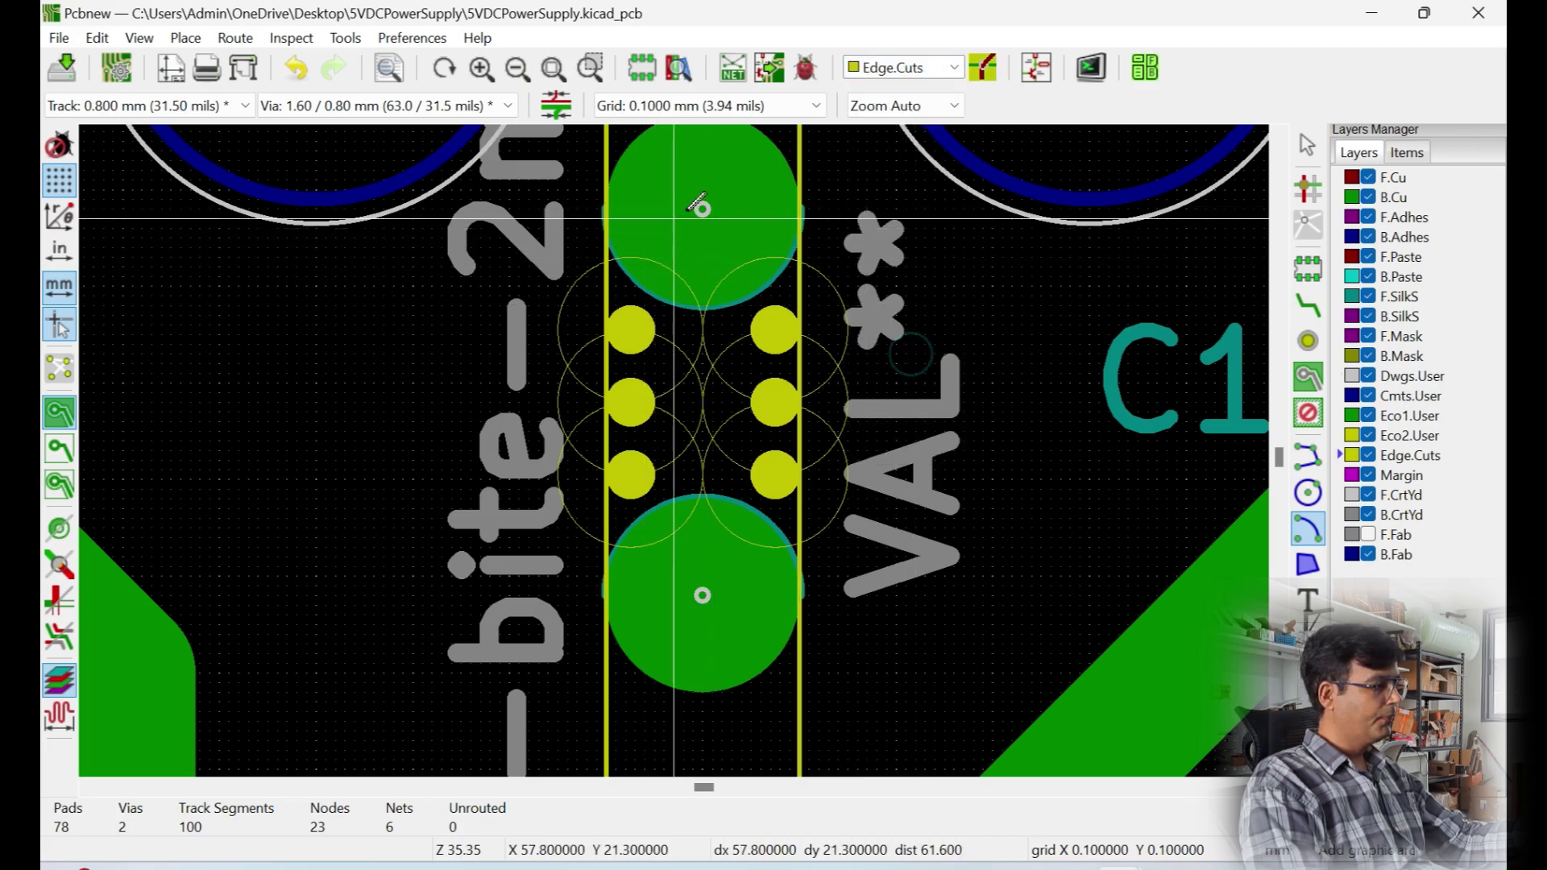
{"action": "left_click", "coordinate": [703, 208]}
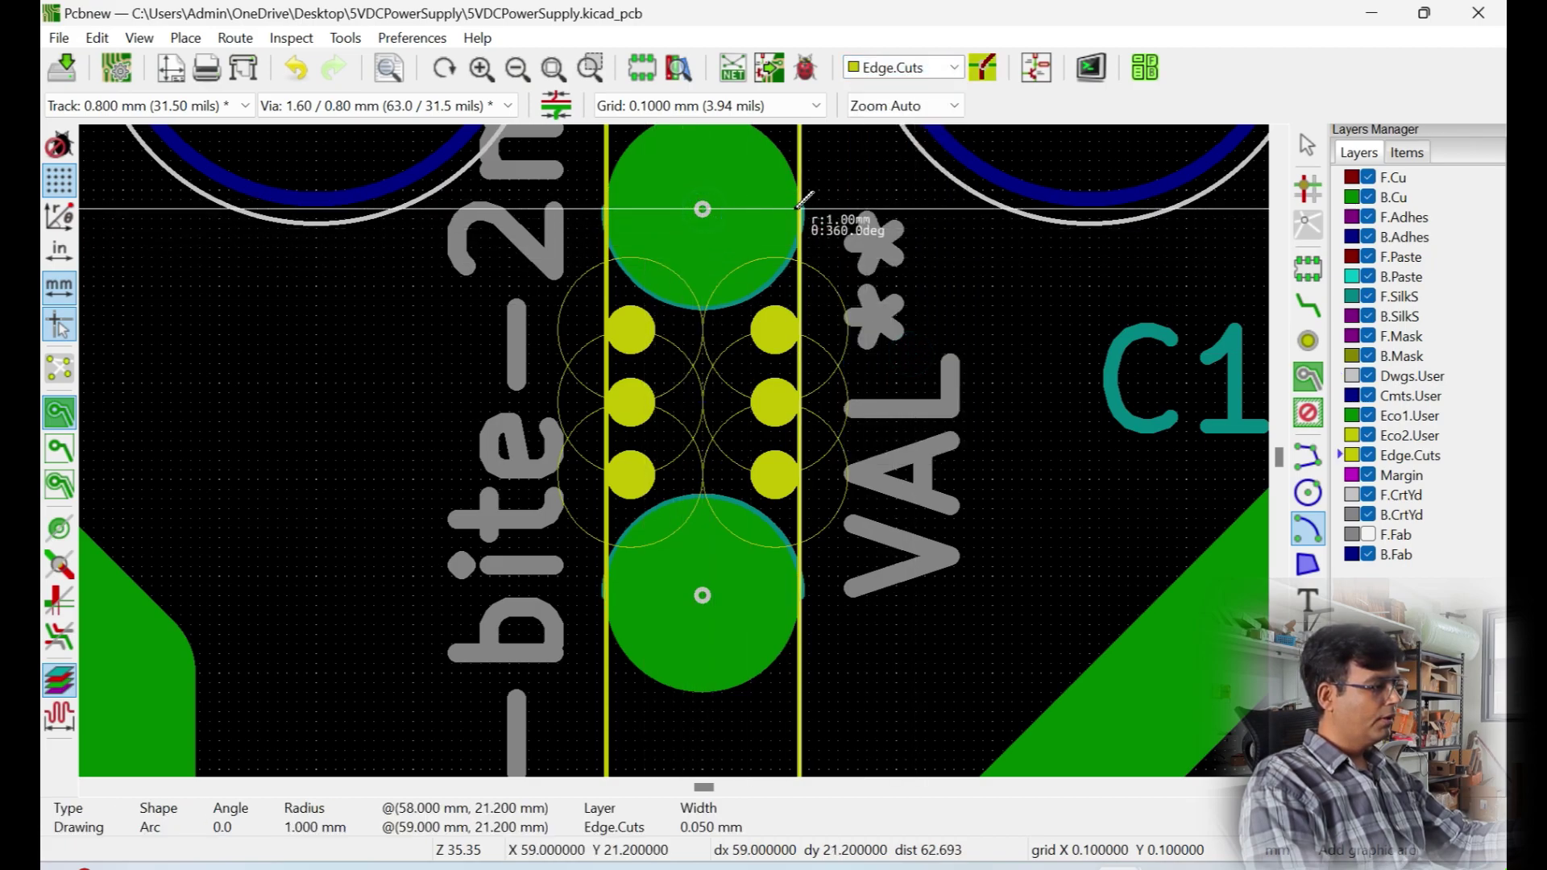
{"action": "right_click", "coordinate": [802, 241]}
{"action": "left_click", "coordinate": [858, 258]}
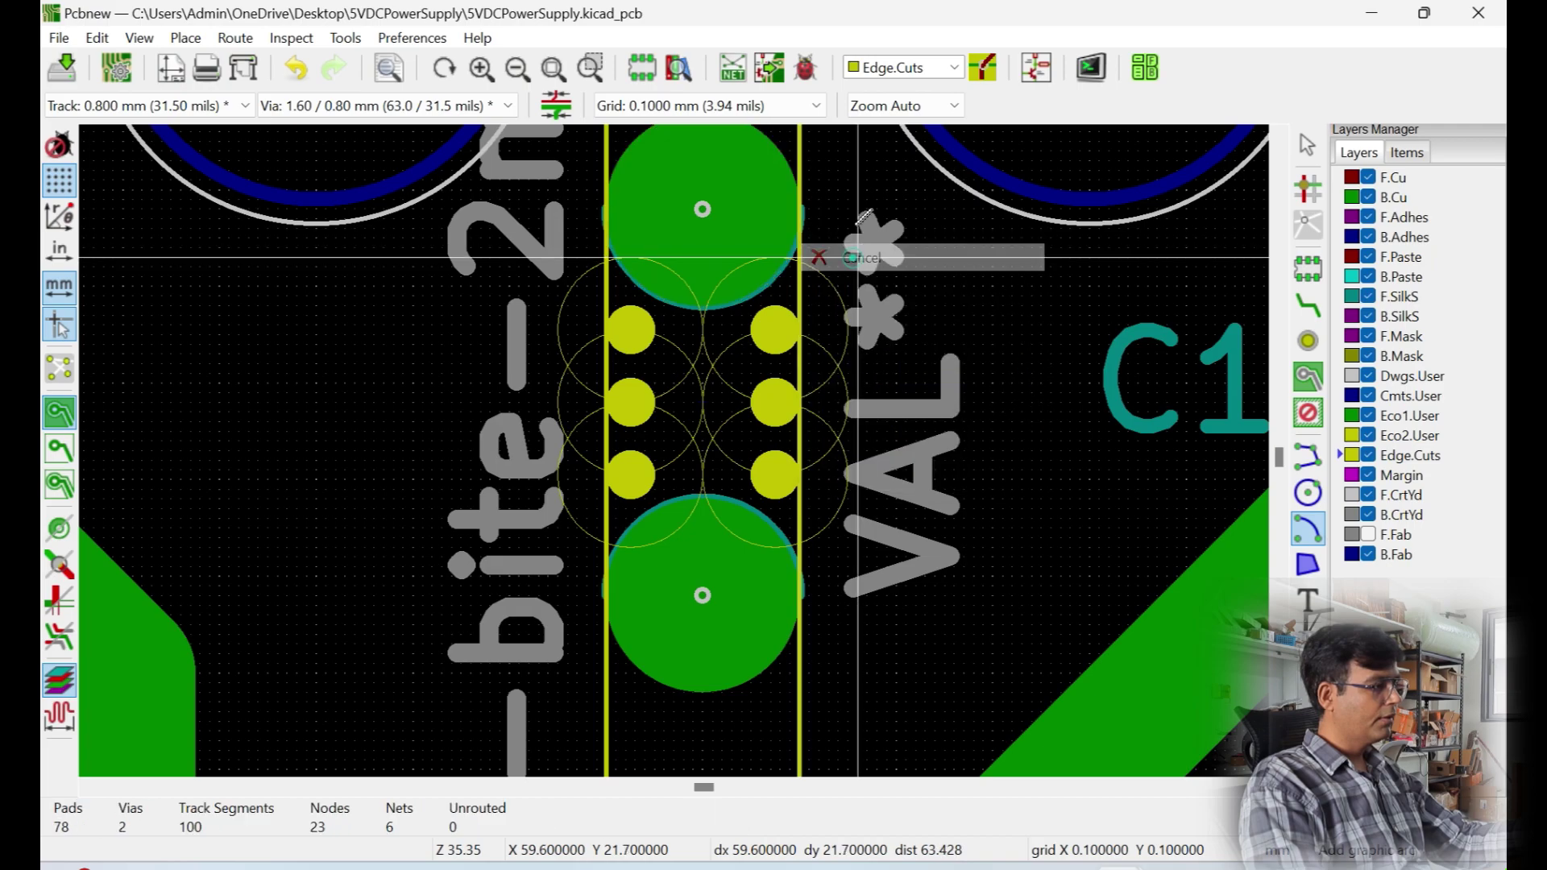
Draw two 1 mm radius Edge.Cuts semicircles facing the upper mouse bite's holes, centred at X 58, Y 21.2 and Y 25.2 mm
{"action": "left_click", "coordinate": [703, 208]}
{"action": "left_click", "coordinate": [610, 208]}
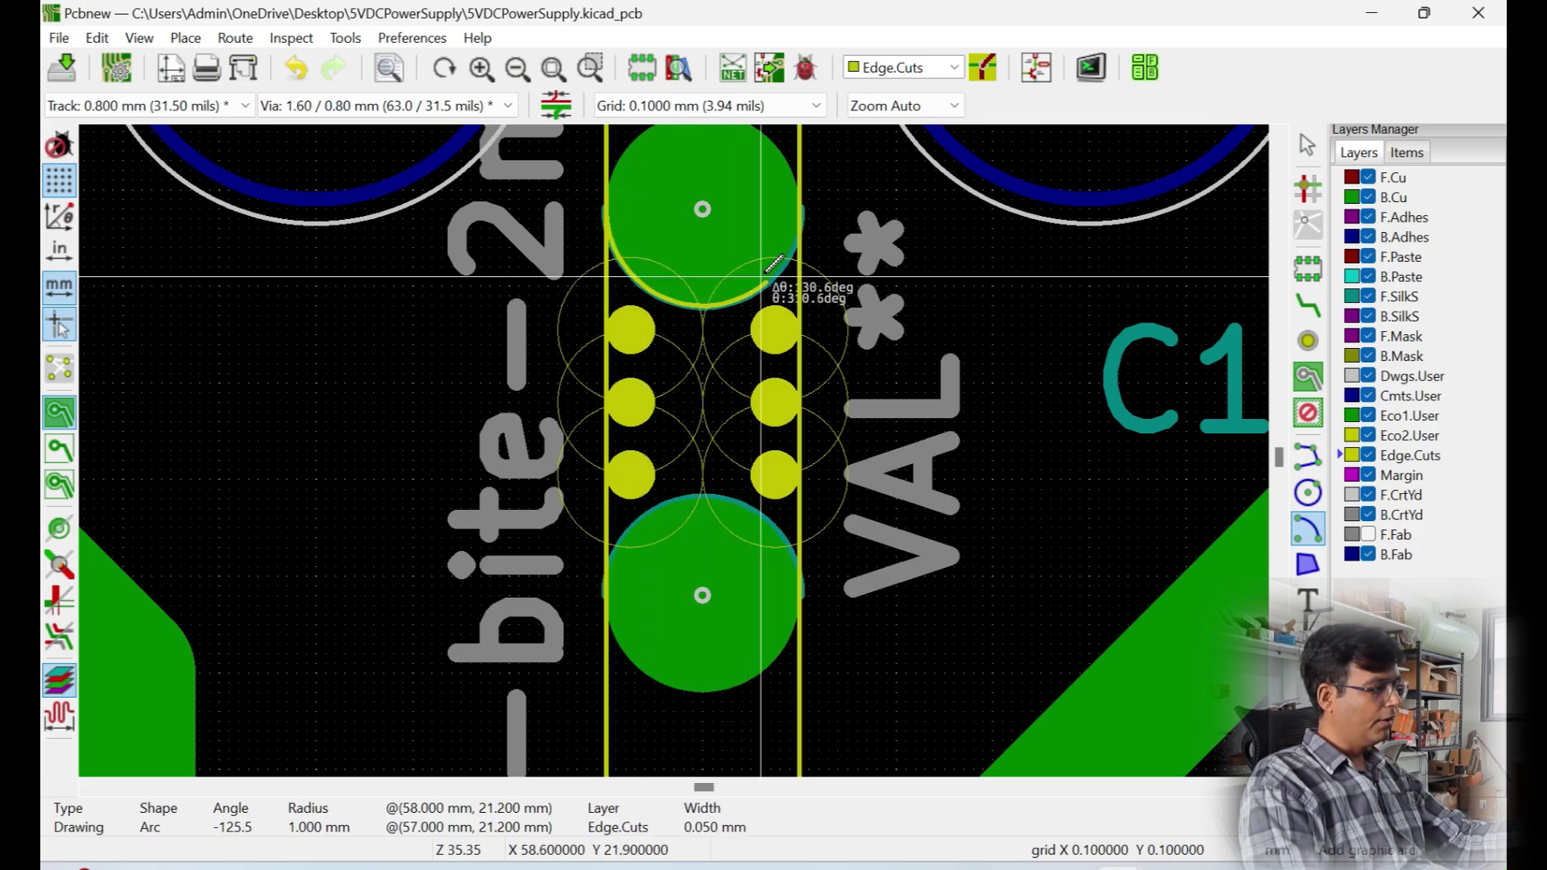
{"action": "left_click", "coordinate": [801, 207]}
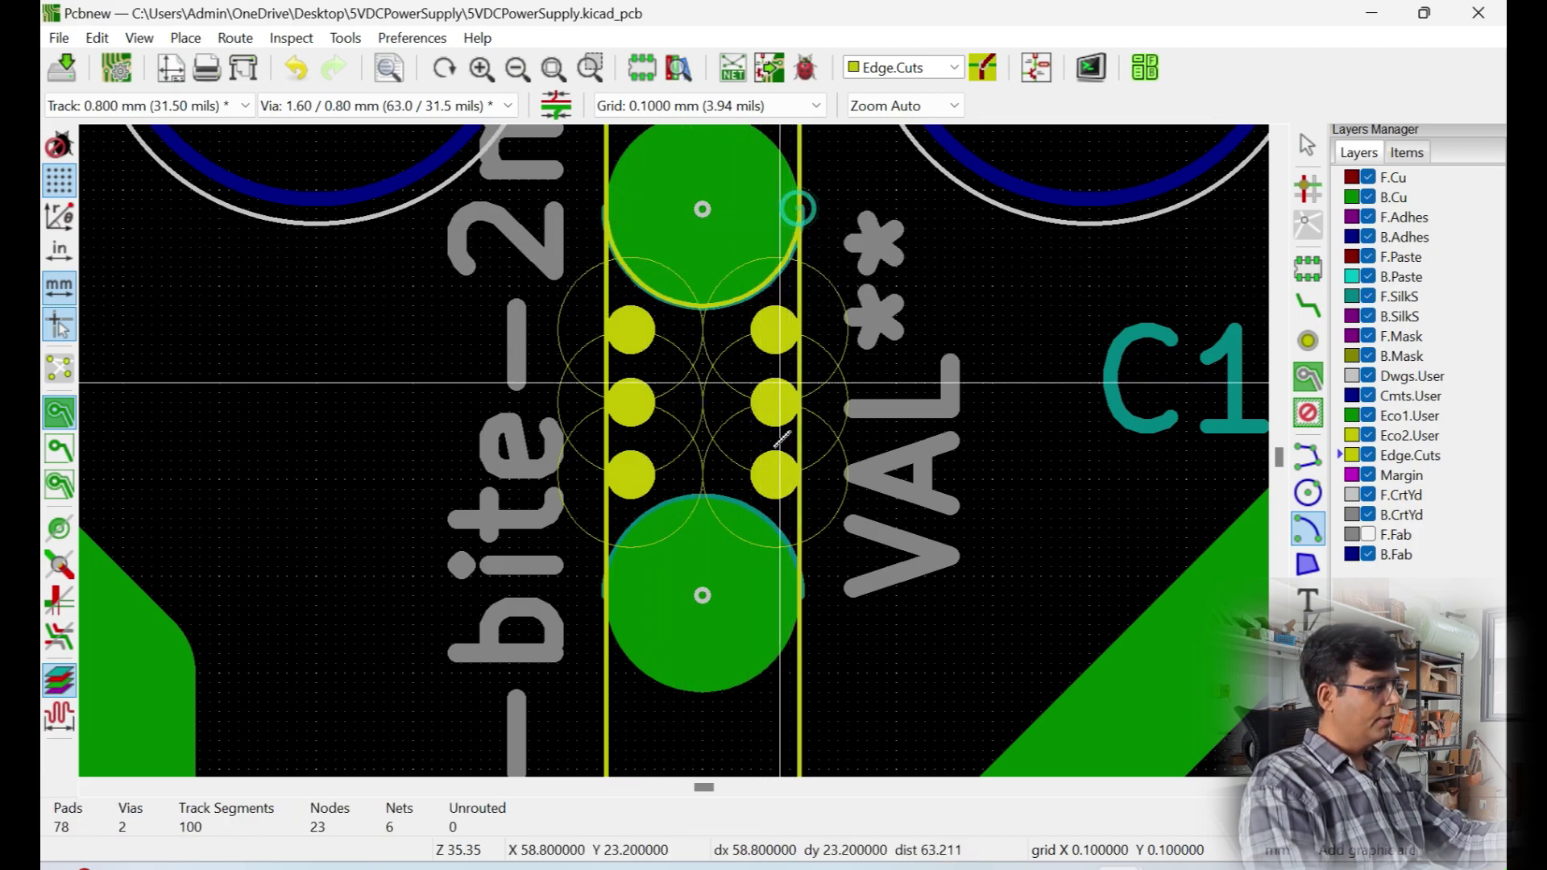
{"action": "left_click", "coordinate": [702, 595]}
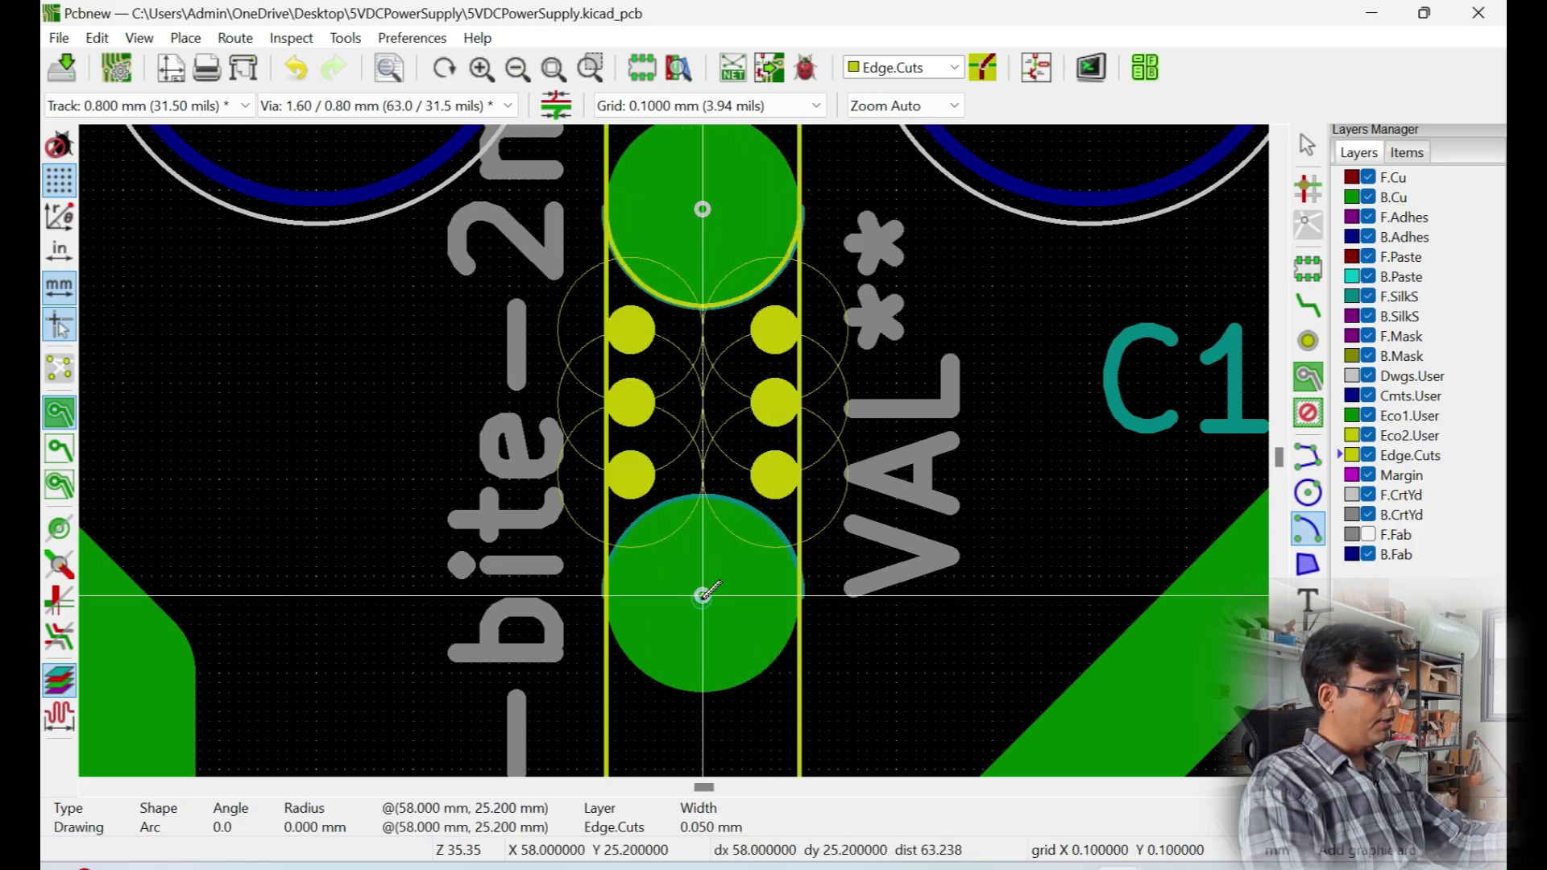
{"action": "left_click", "coordinate": [800, 594]}
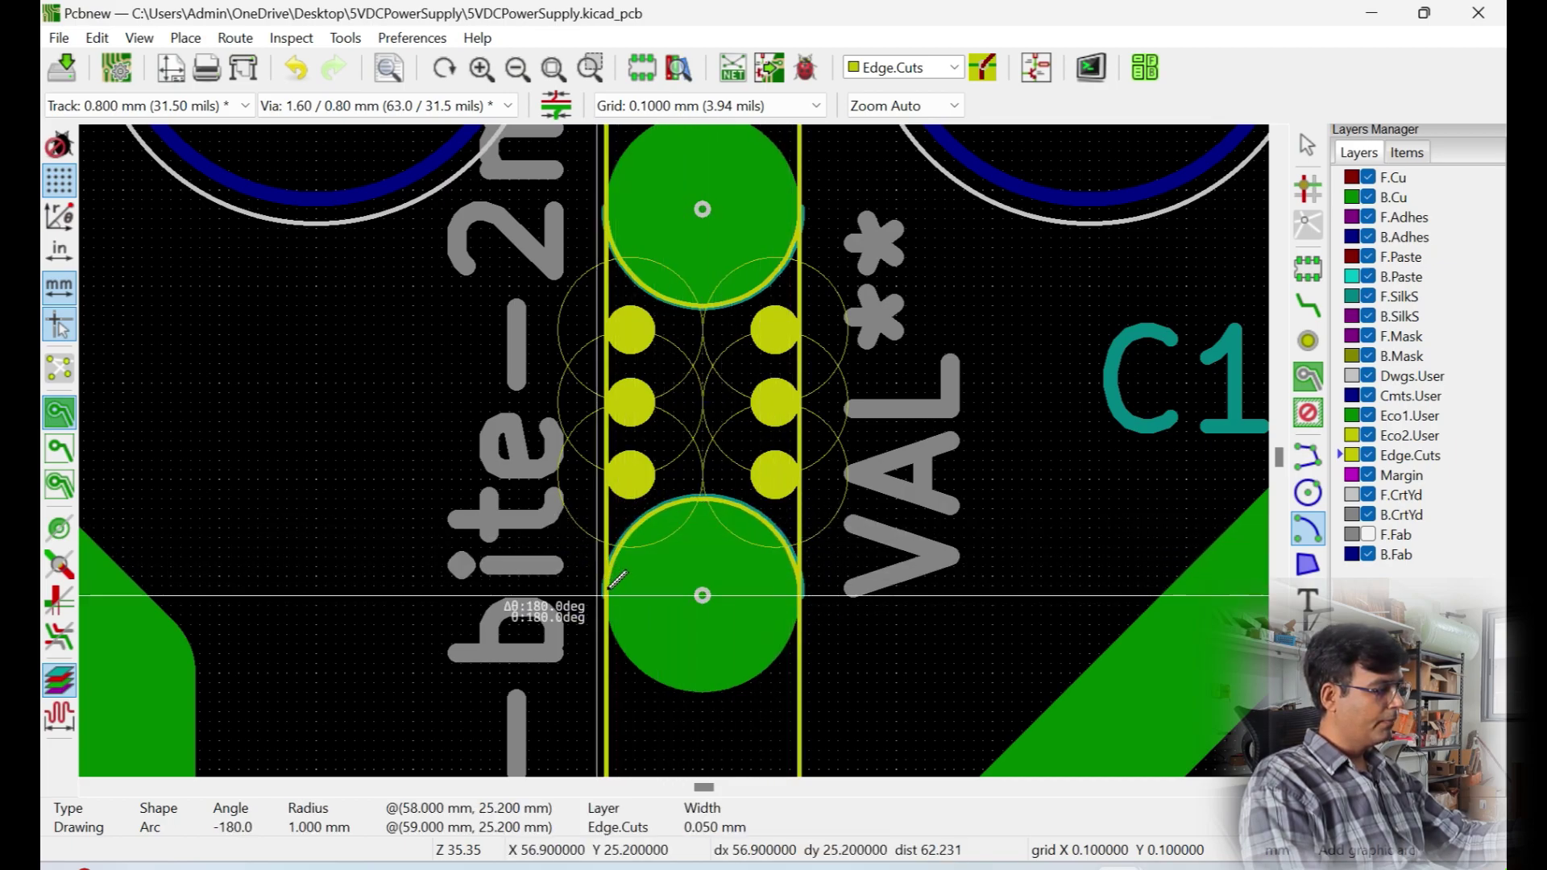
{"action": "left_click", "coordinate": [606, 589]}
Draw an Edge.Cuts semicircle of about 1 mm radius above the lower mouse bite's holes, centred at X 58, Y 45.1 mm
{"action": "scroll", "coordinate": [690, 439], "scroll_direction": "down", "scroll_amount": 3}
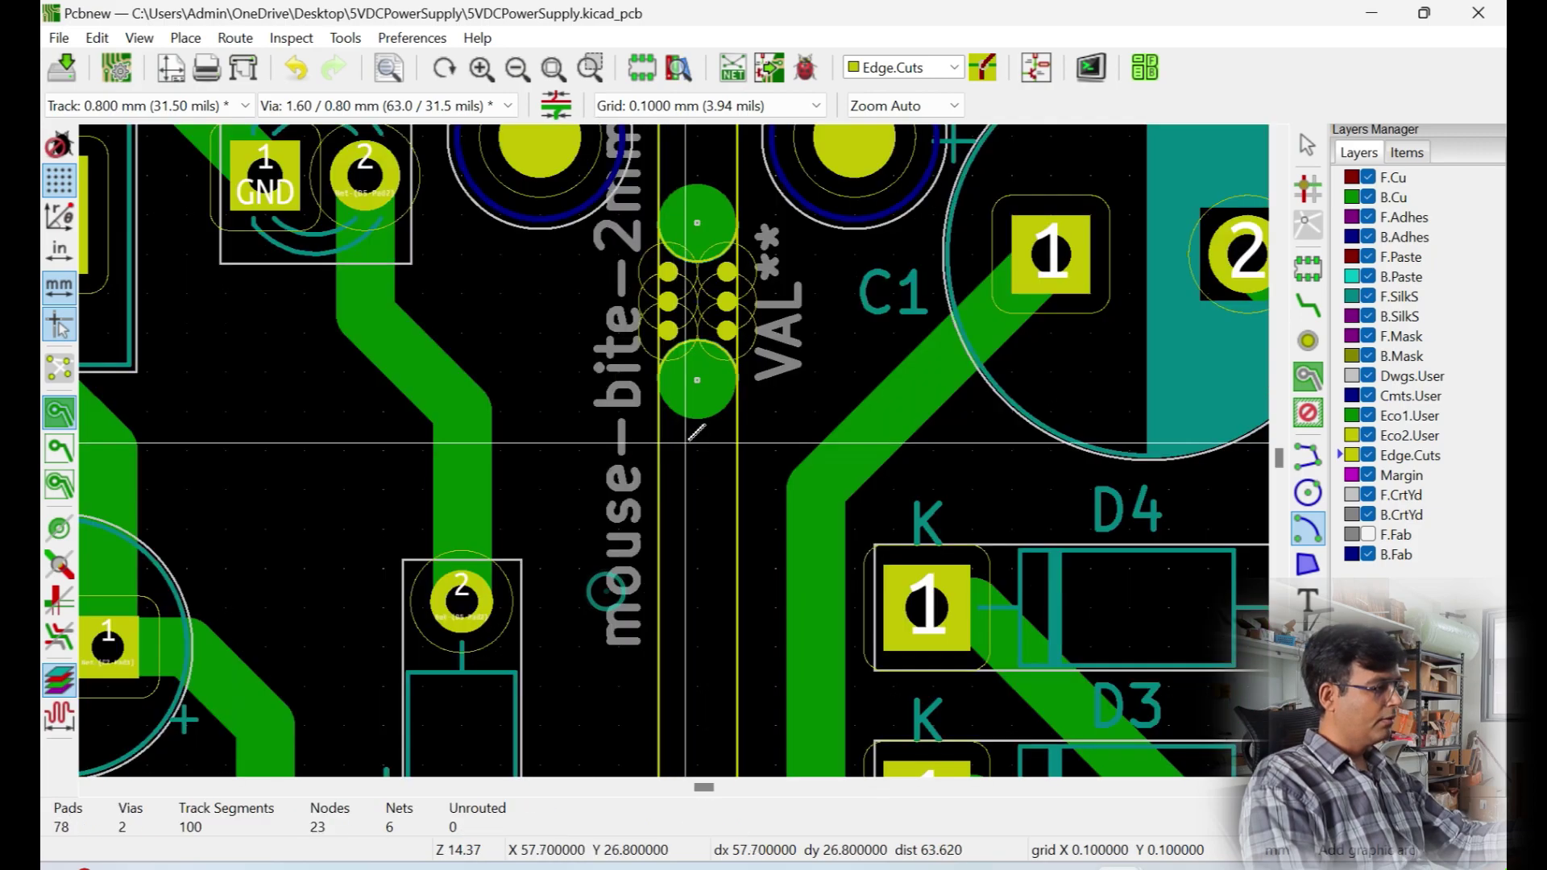
{"action": "scroll", "coordinate": [693, 443], "scroll_direction": "down", "scroll_amount": 6}
{"action": "scroll", "coordinate": [689, 435], "scroll_direction": "up", "scroll_amount": 7}
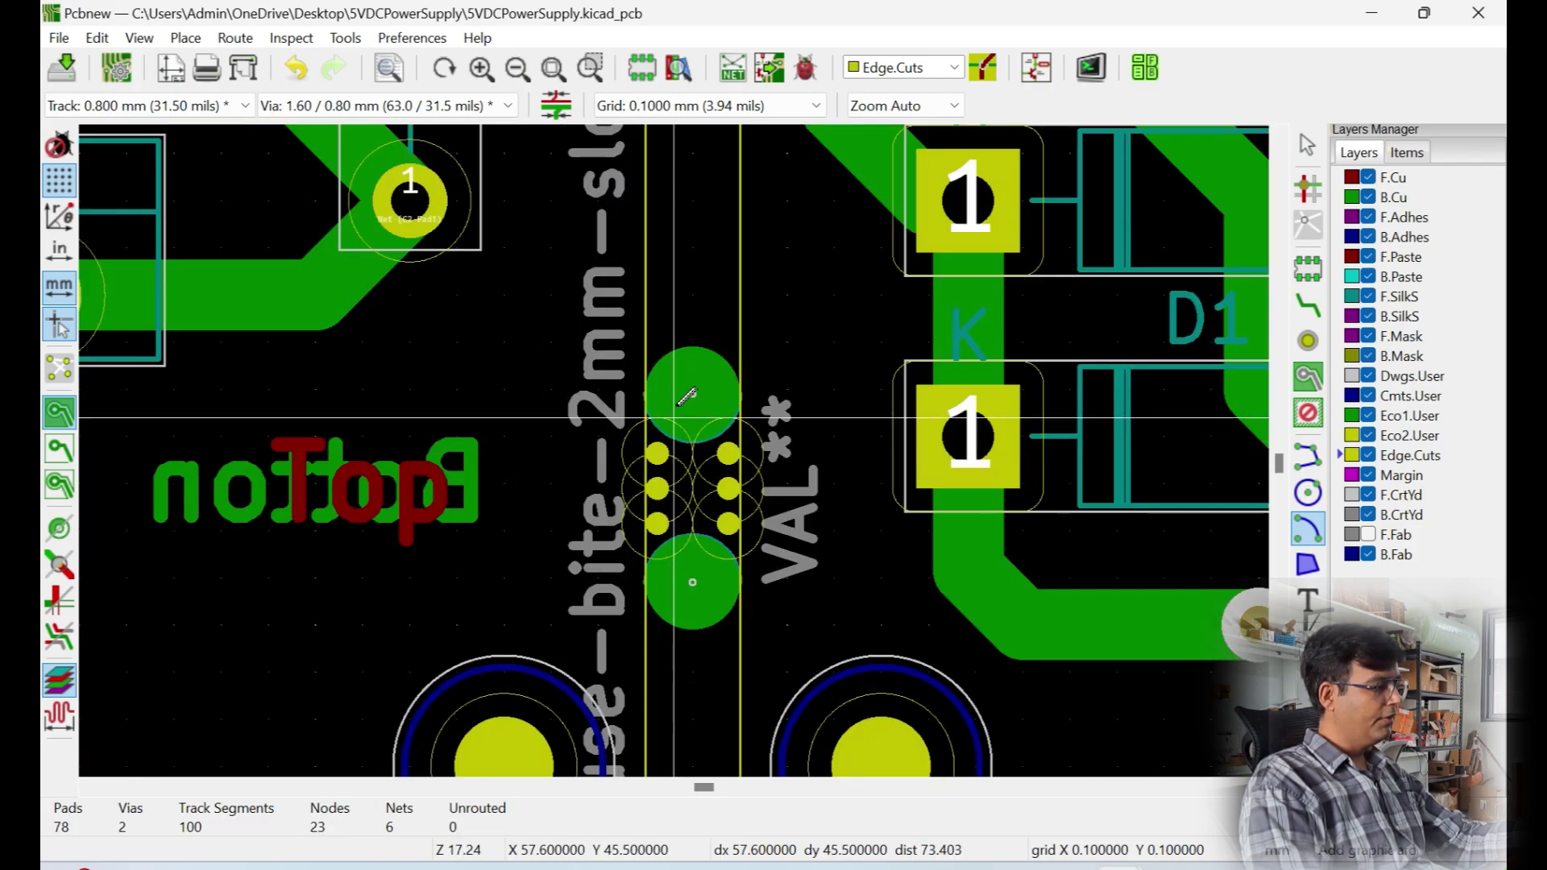
{"action": "scroll", "coordinate": [691, 395], "scroll_direction": "up", "scroll_amount": 2}
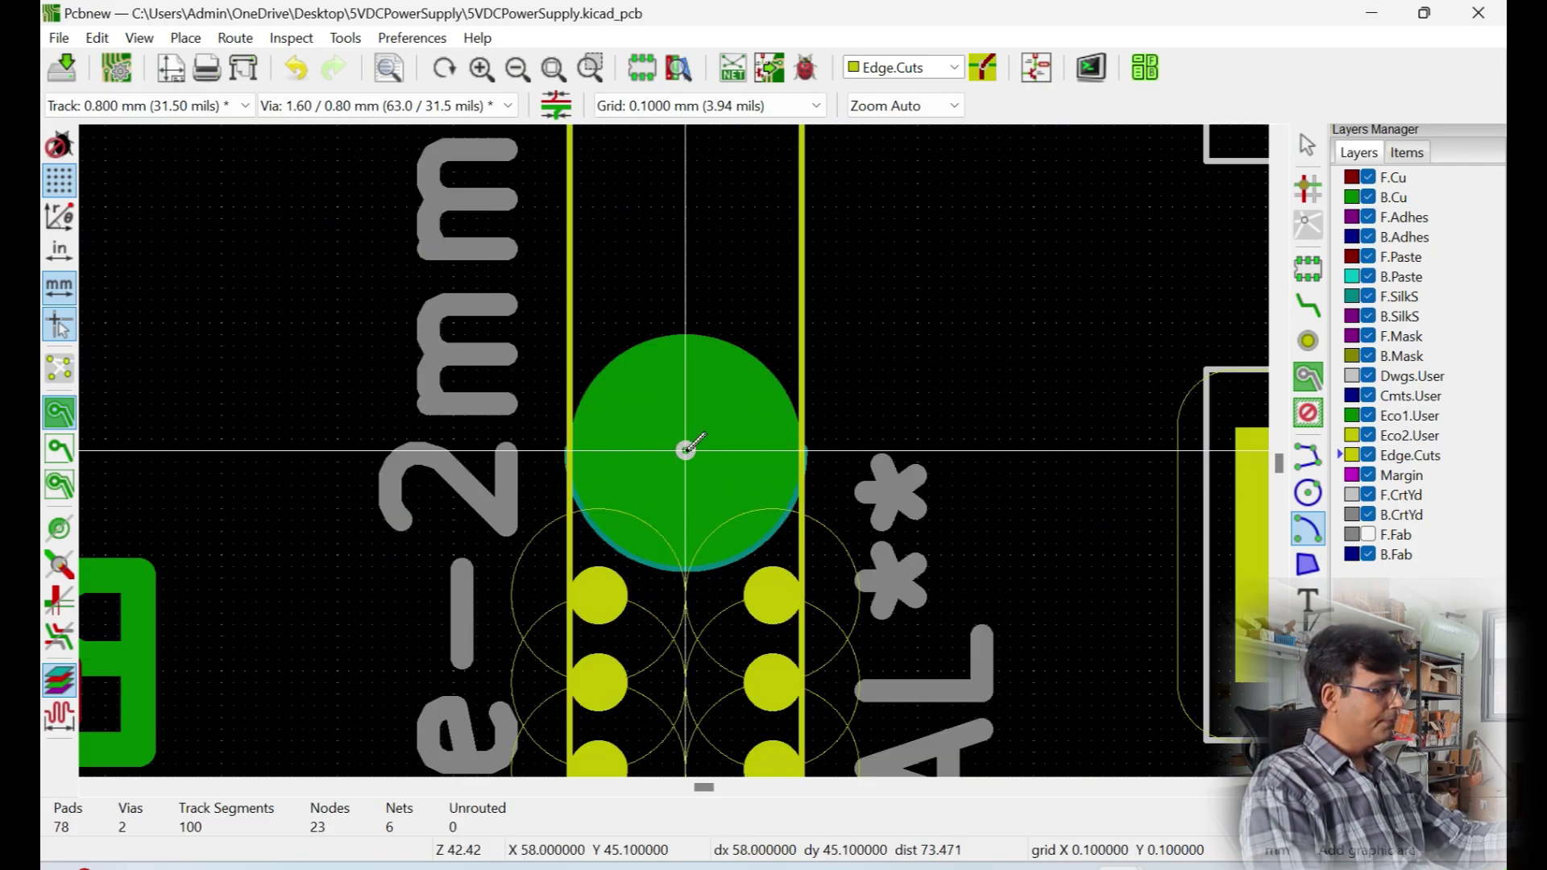
{"action": "left_click", "coordinate": [686, 449]}
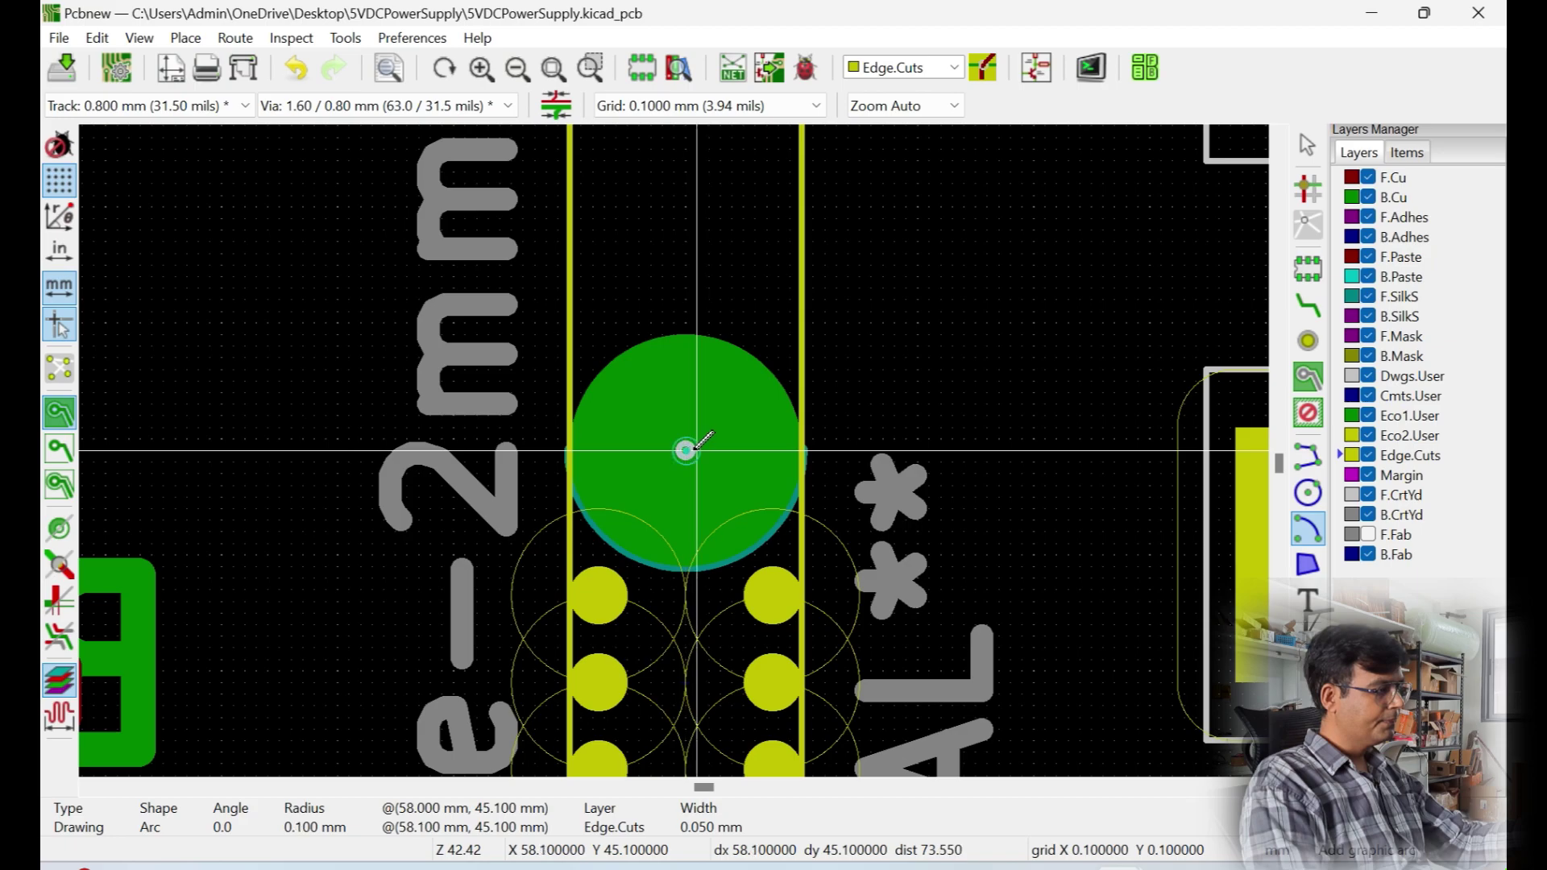
{"action": "left_click", "coordinate": [577, 437]}
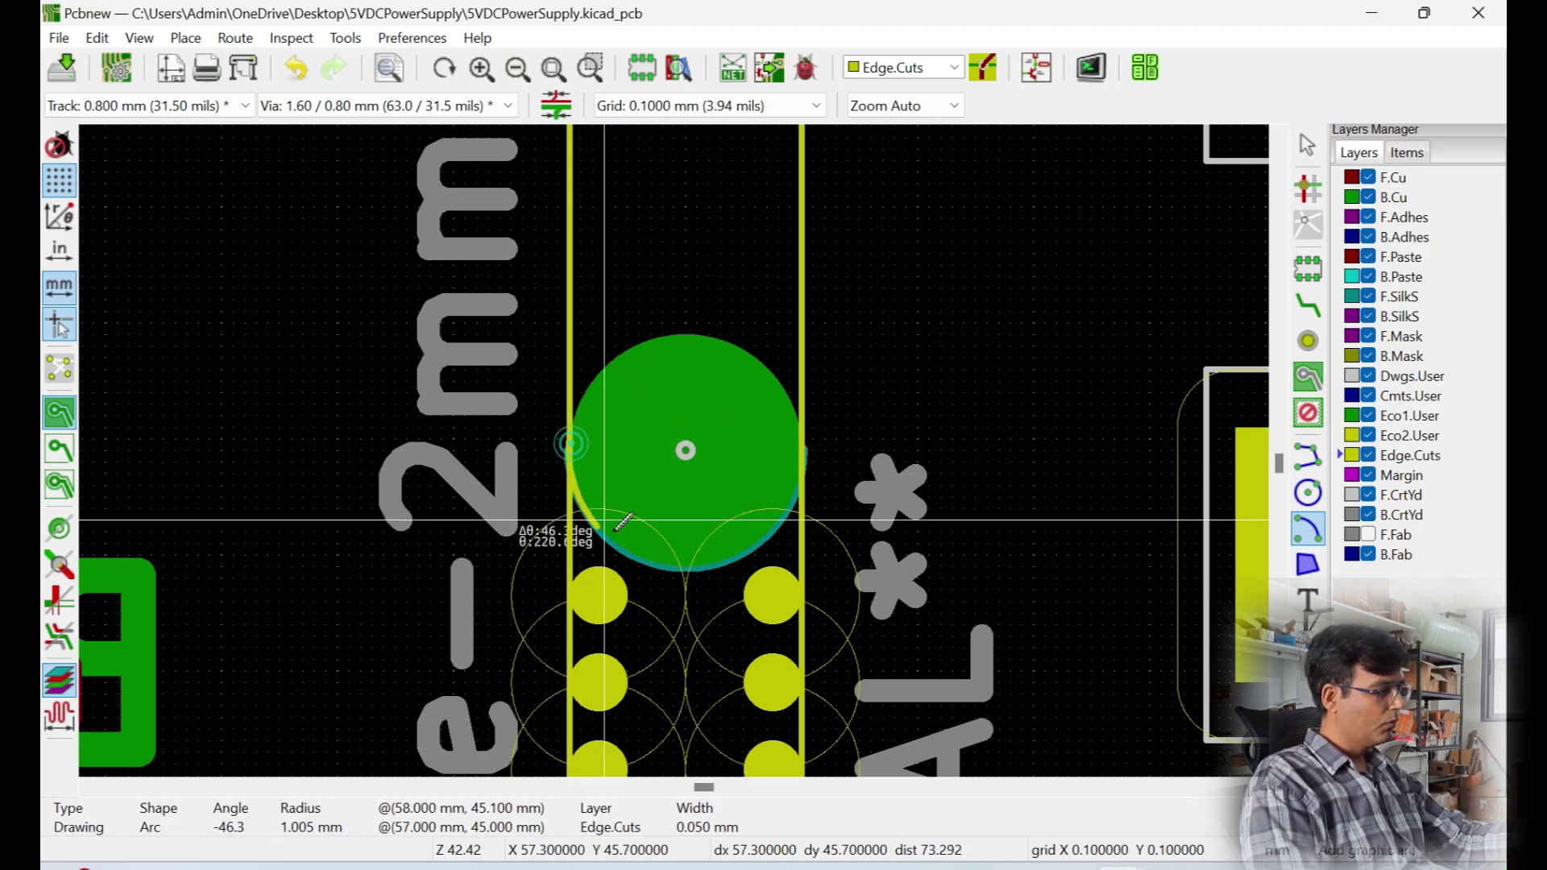
{"action": "left_click", "coordinate": [803, 448]}
Draw a 1 mm radius Edge.Cuts semicircle below the lower mouse bite's holes, centred at X 58, Y 49.1 mm
{"action": "scroll", "coordinate": [731, 543], "scroll_direction": "down", "scroll_amount": 5}
{"action": "scroll", "coordinate": [672, 490], "scroll_direction": "up", "scroll_amount": 5}
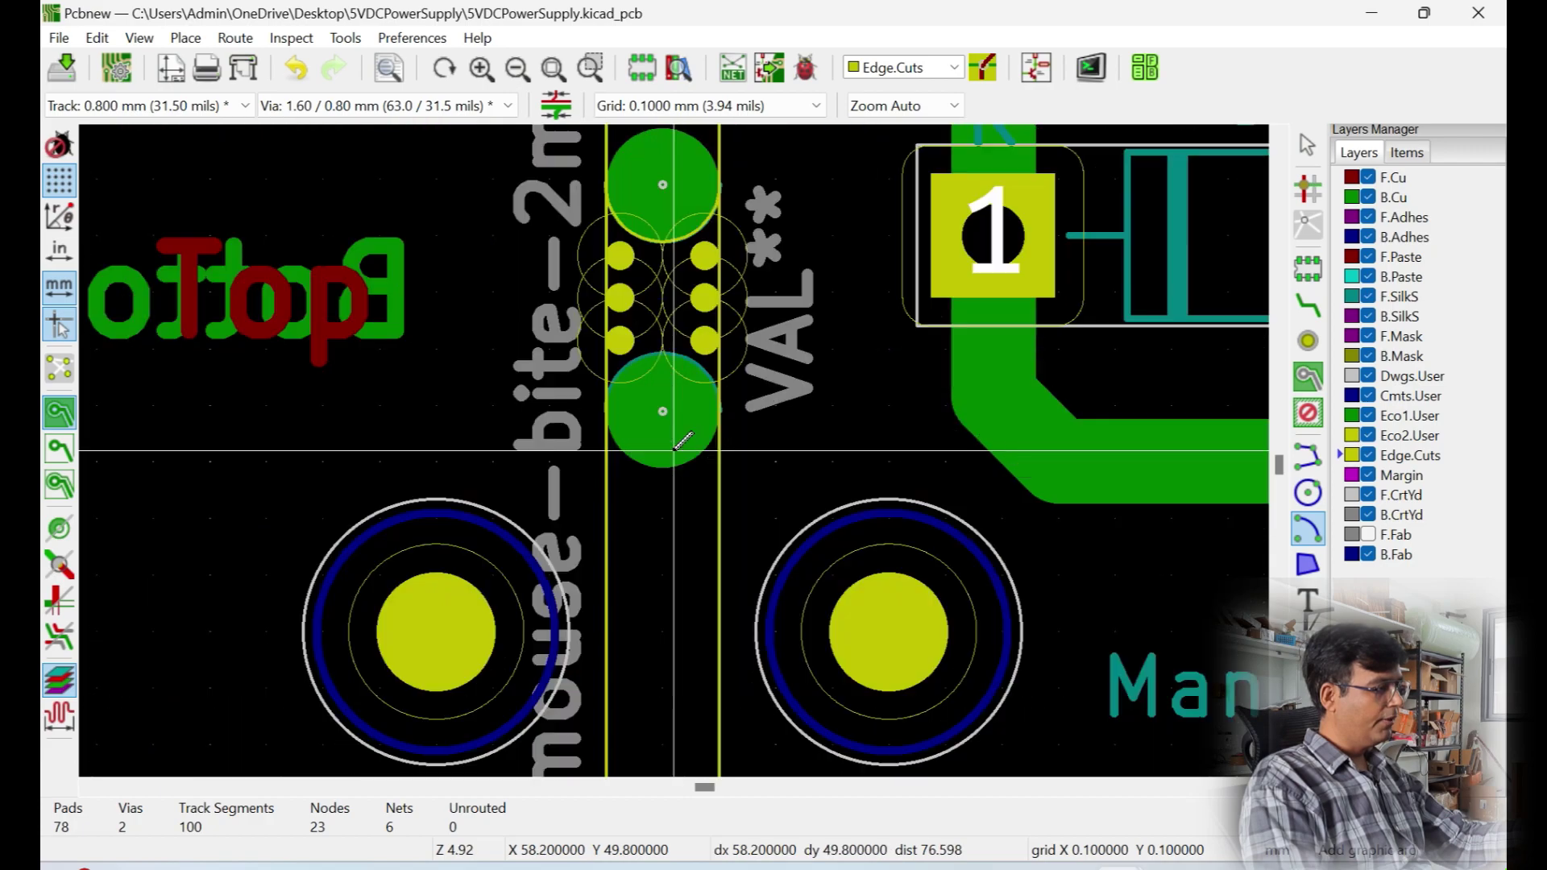
{"action": "left_click", "coordinate": [650, 368]}
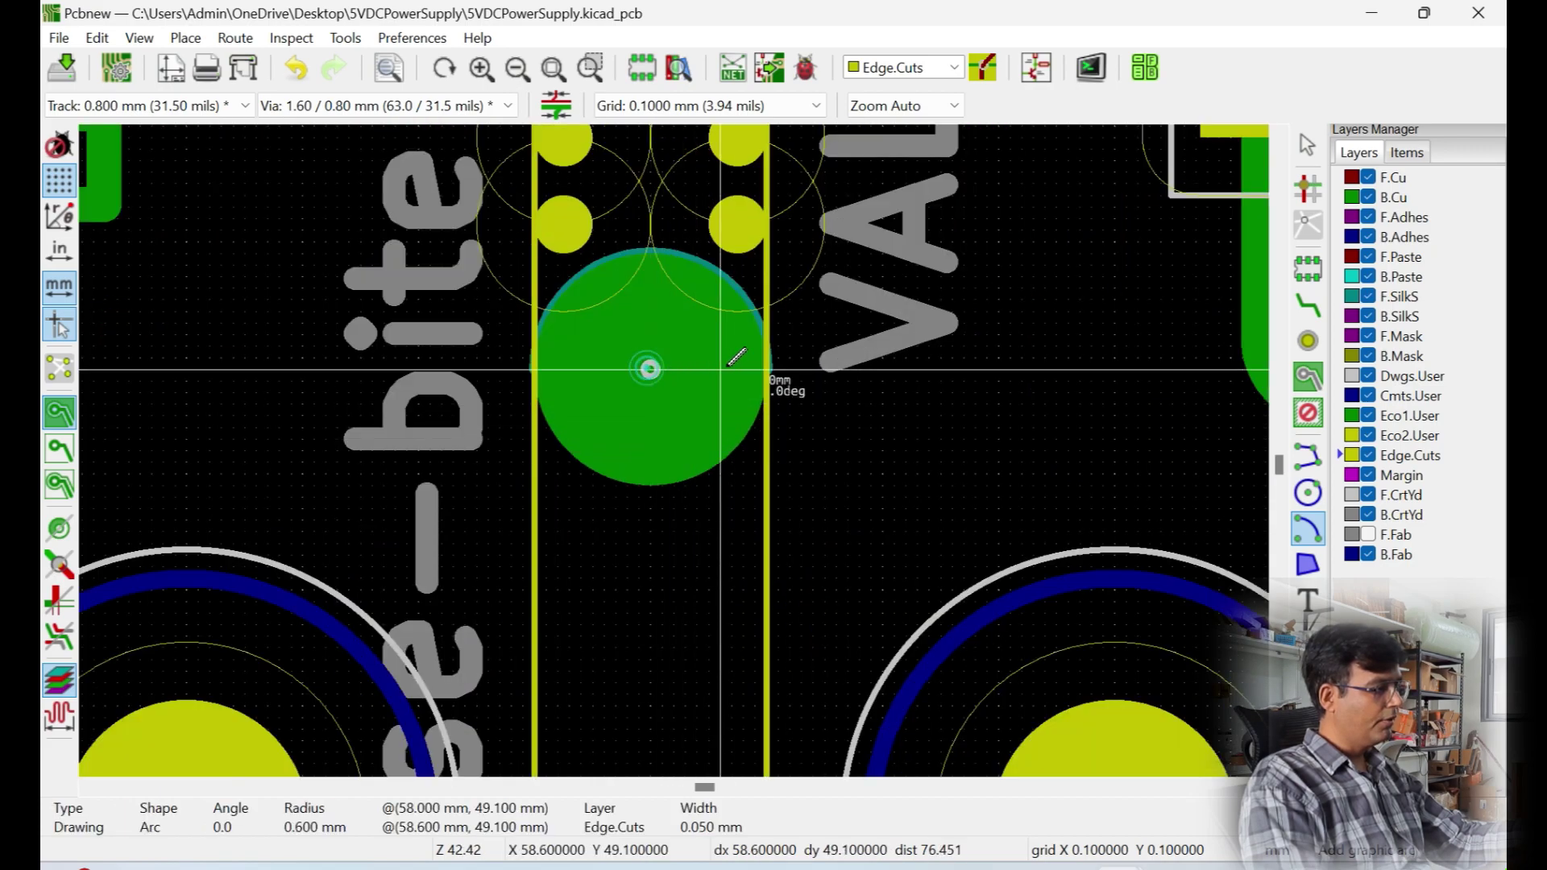
{"action": "left_click", "coordinate": [768, 364]}
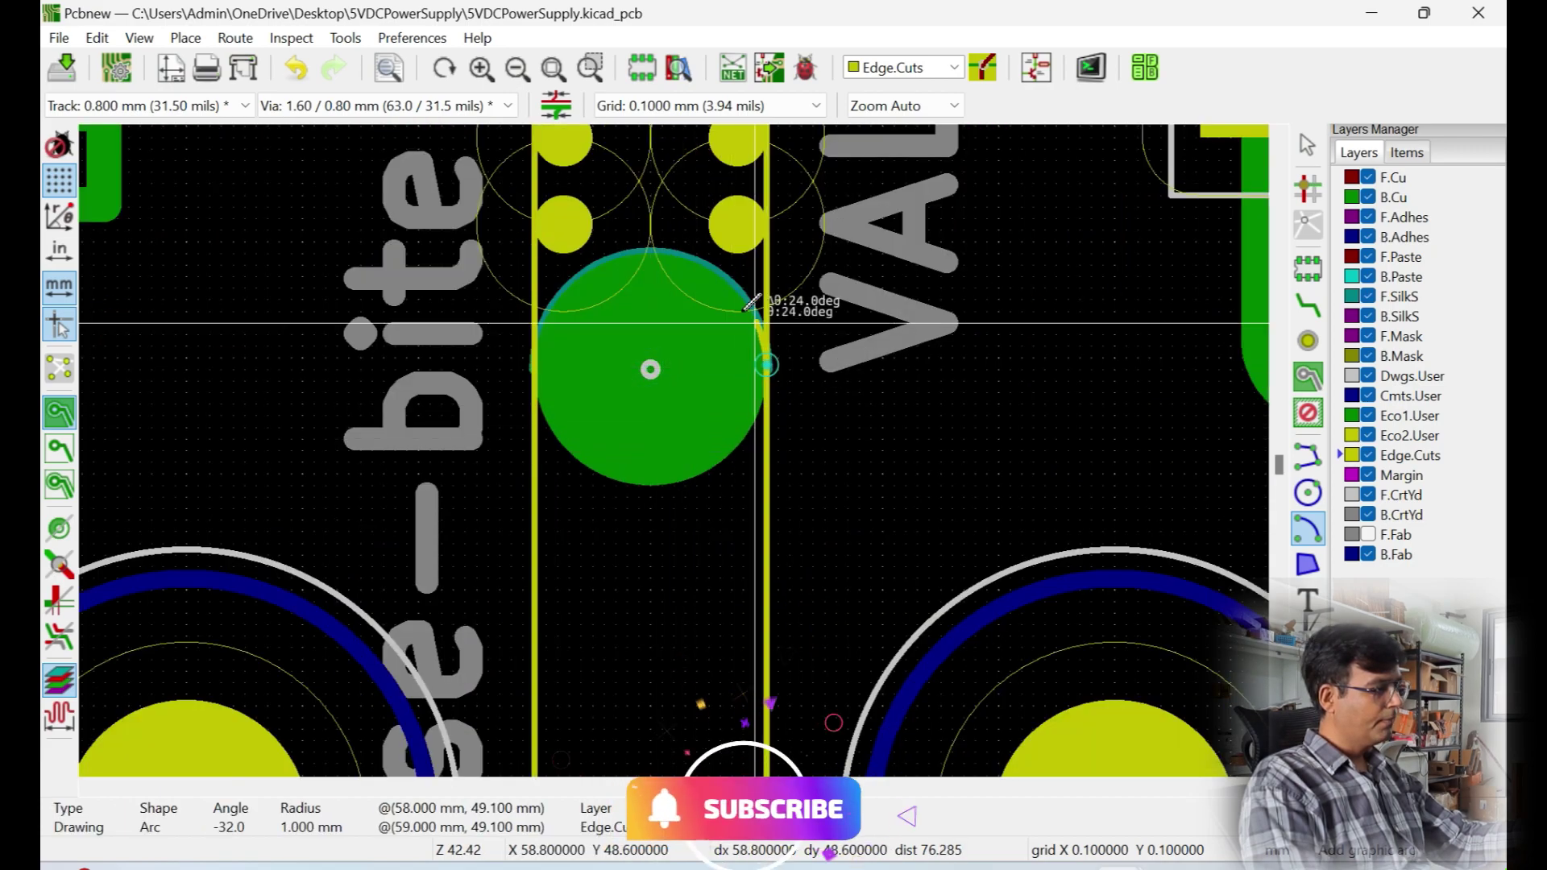
{"action": "left_click", "coordinate": [554, 366]}
Delete the two facing vertical Edge.Cuts lines between the boards, at X 57 and X 59 mm
{"action": "scroll", "coordinate": [1155, 208], "scroll_direction": "down", "scroll_amount": 8}
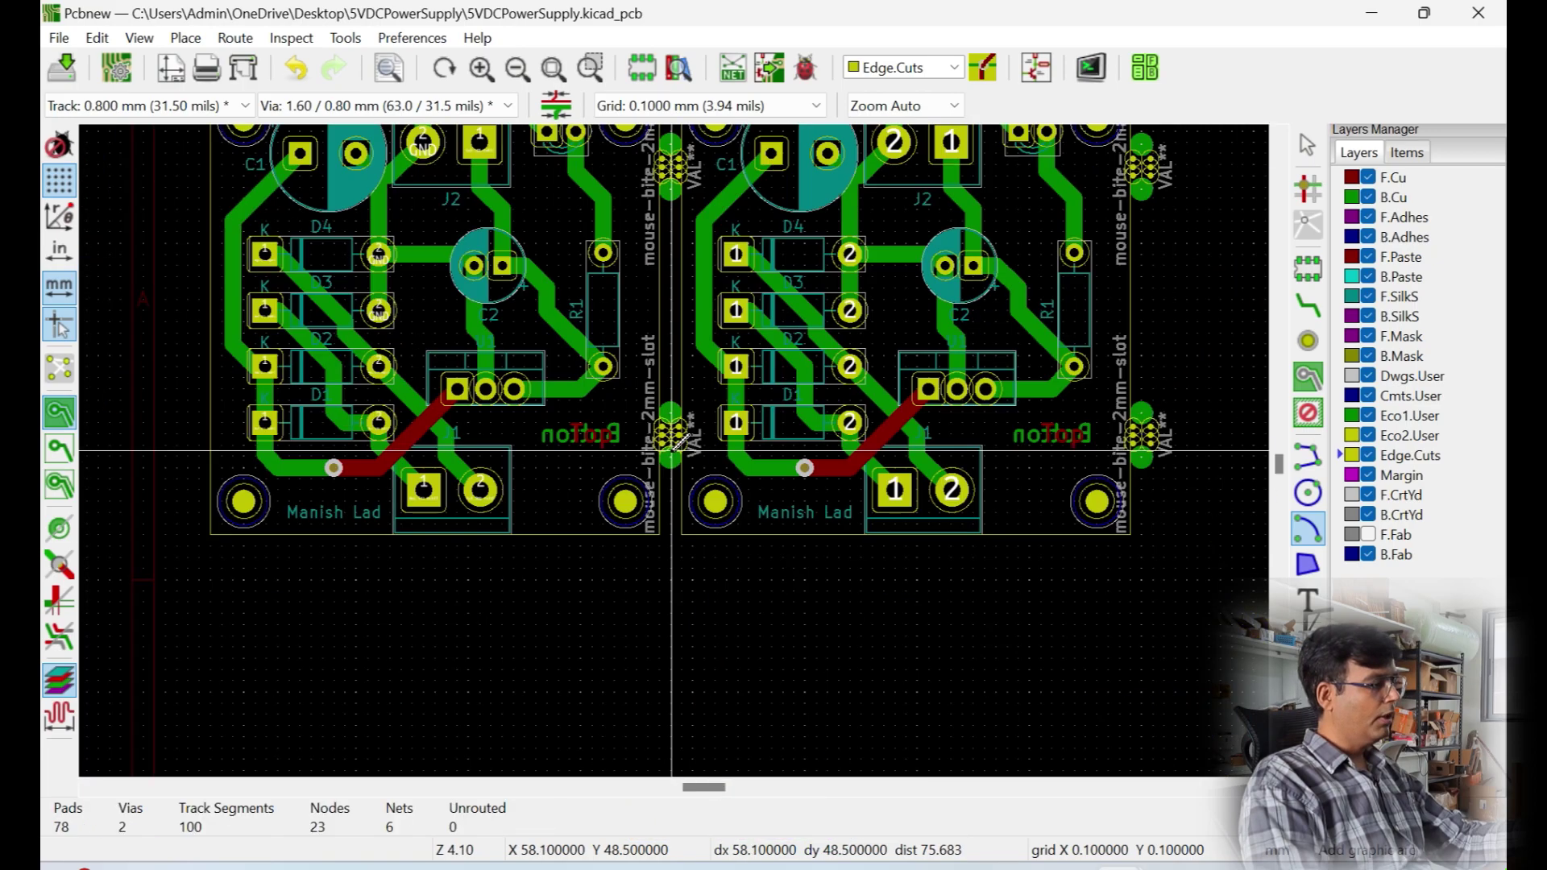
{"action": "left_click", "coordinate": [1308, 145]}
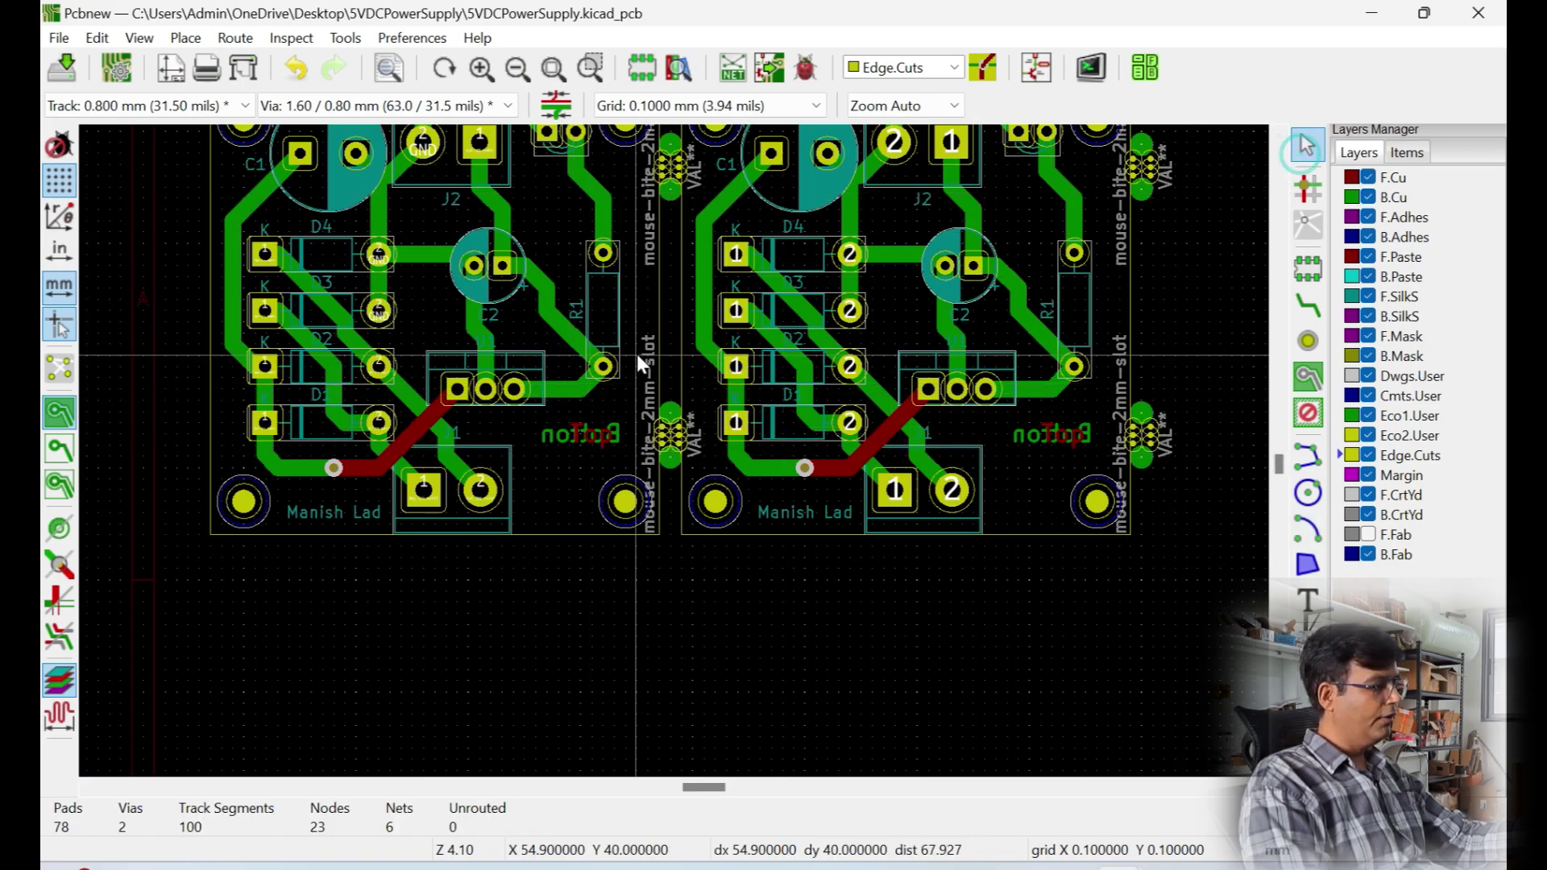
{"action": "scroll", "coordinate": [648, 359], "scroll_direction": "up", "scroll_amount": 5}
{"action": "scroll", "coordinate": [675, 460], "scroll_direction": "up", "scroll_amount": 12}
{"action": "left_click", "coordinate": [335, 415]}
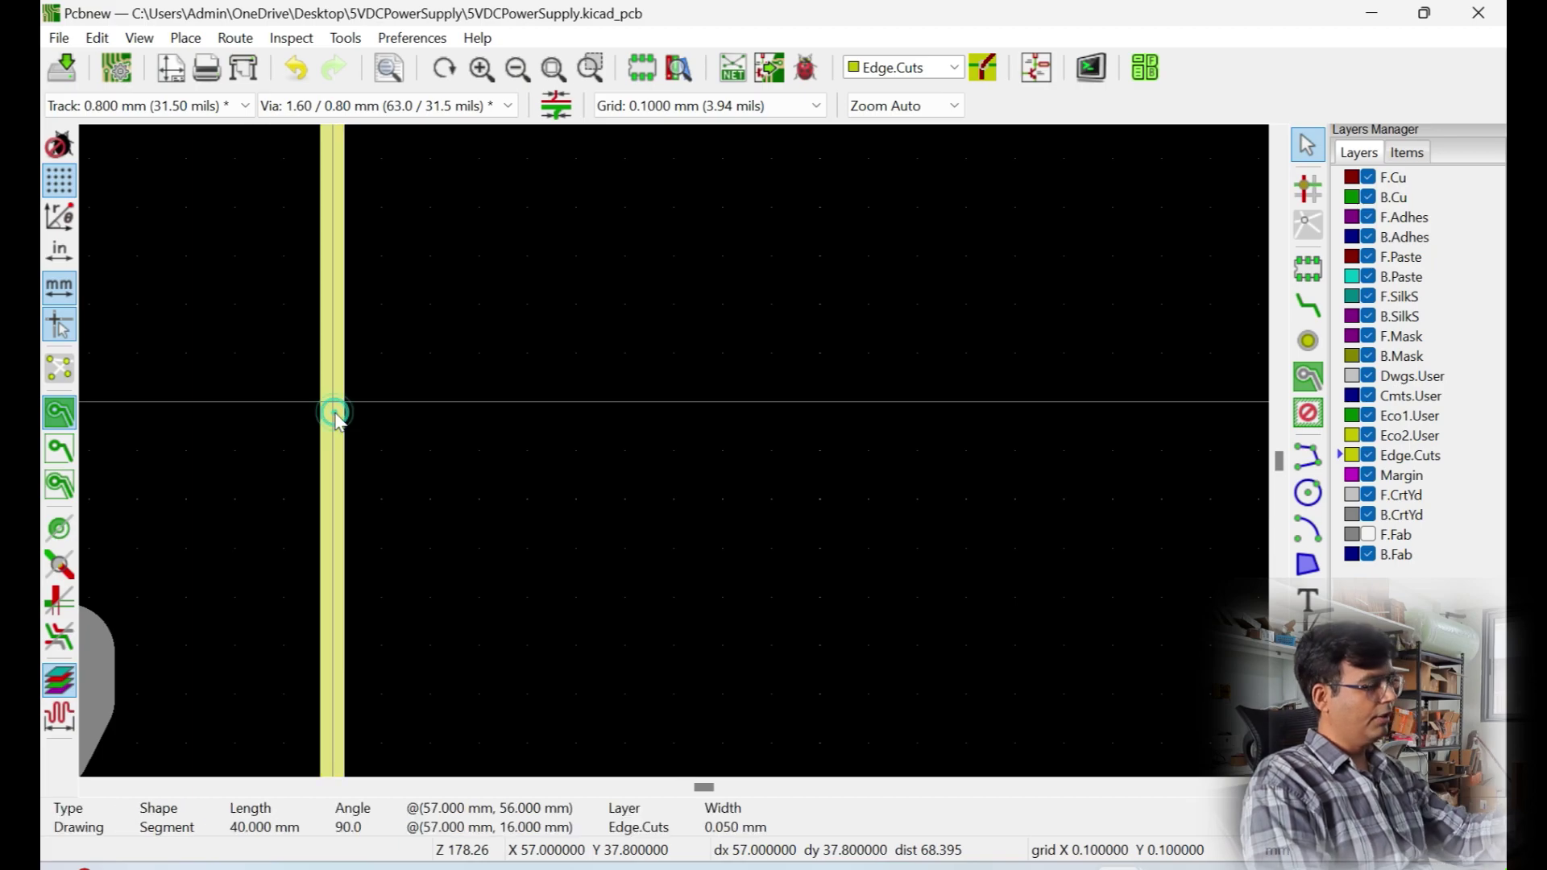
{"action": "key", "text": "Escape"}
{"action": "scroll", "coordinate": [335, 415], "scroll_direction": "down", "scroll_amount": 10}
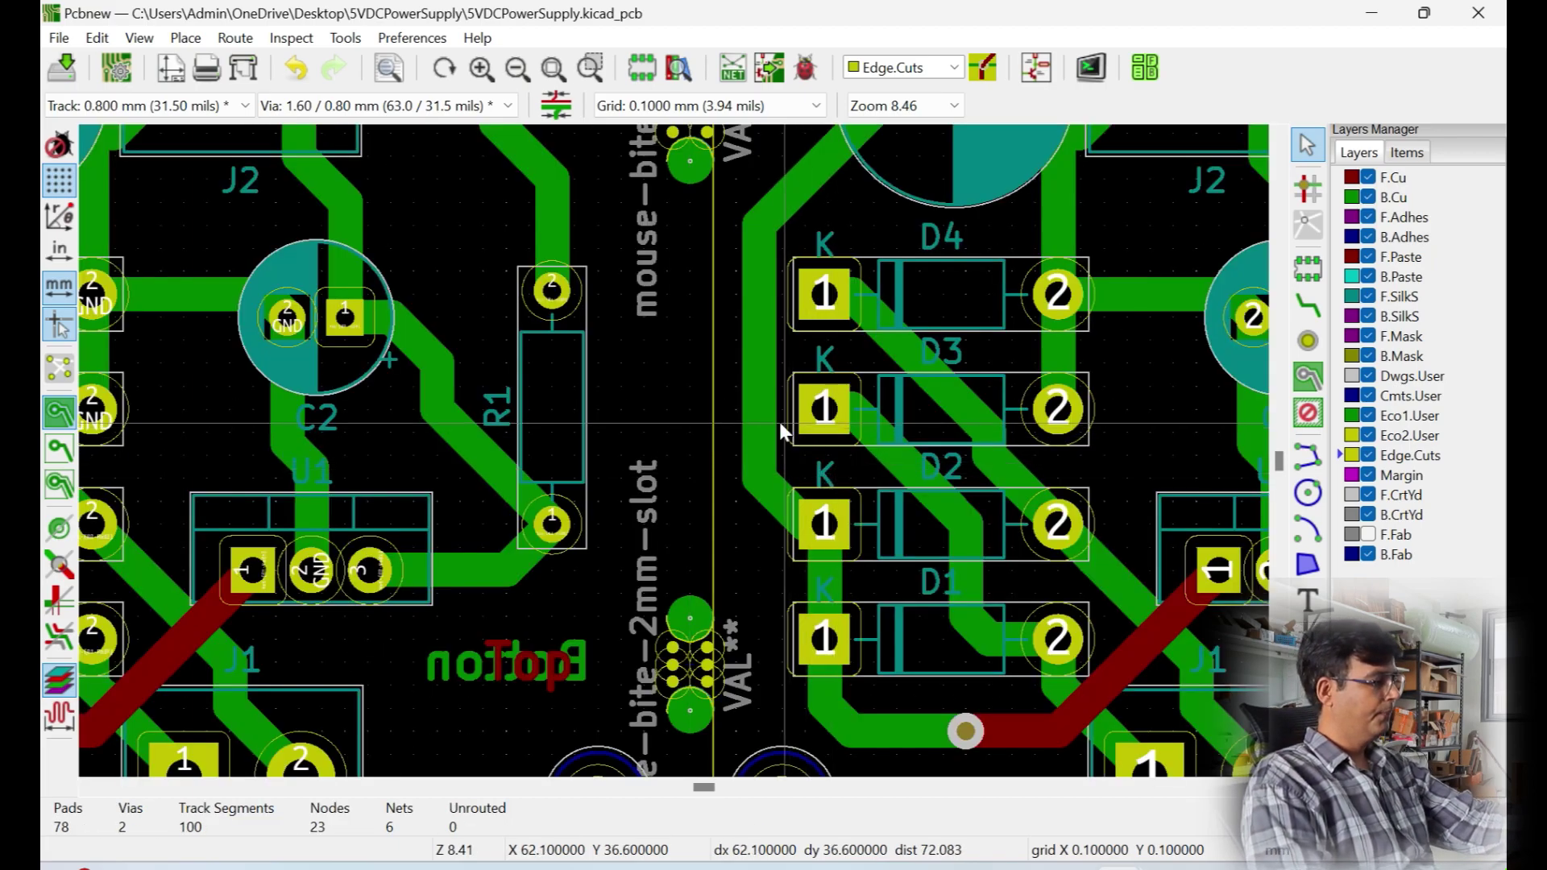
{"action": "scroll", "coordinate": [741, 409], "scroll_direction": "up", "scroll_amount": 10}
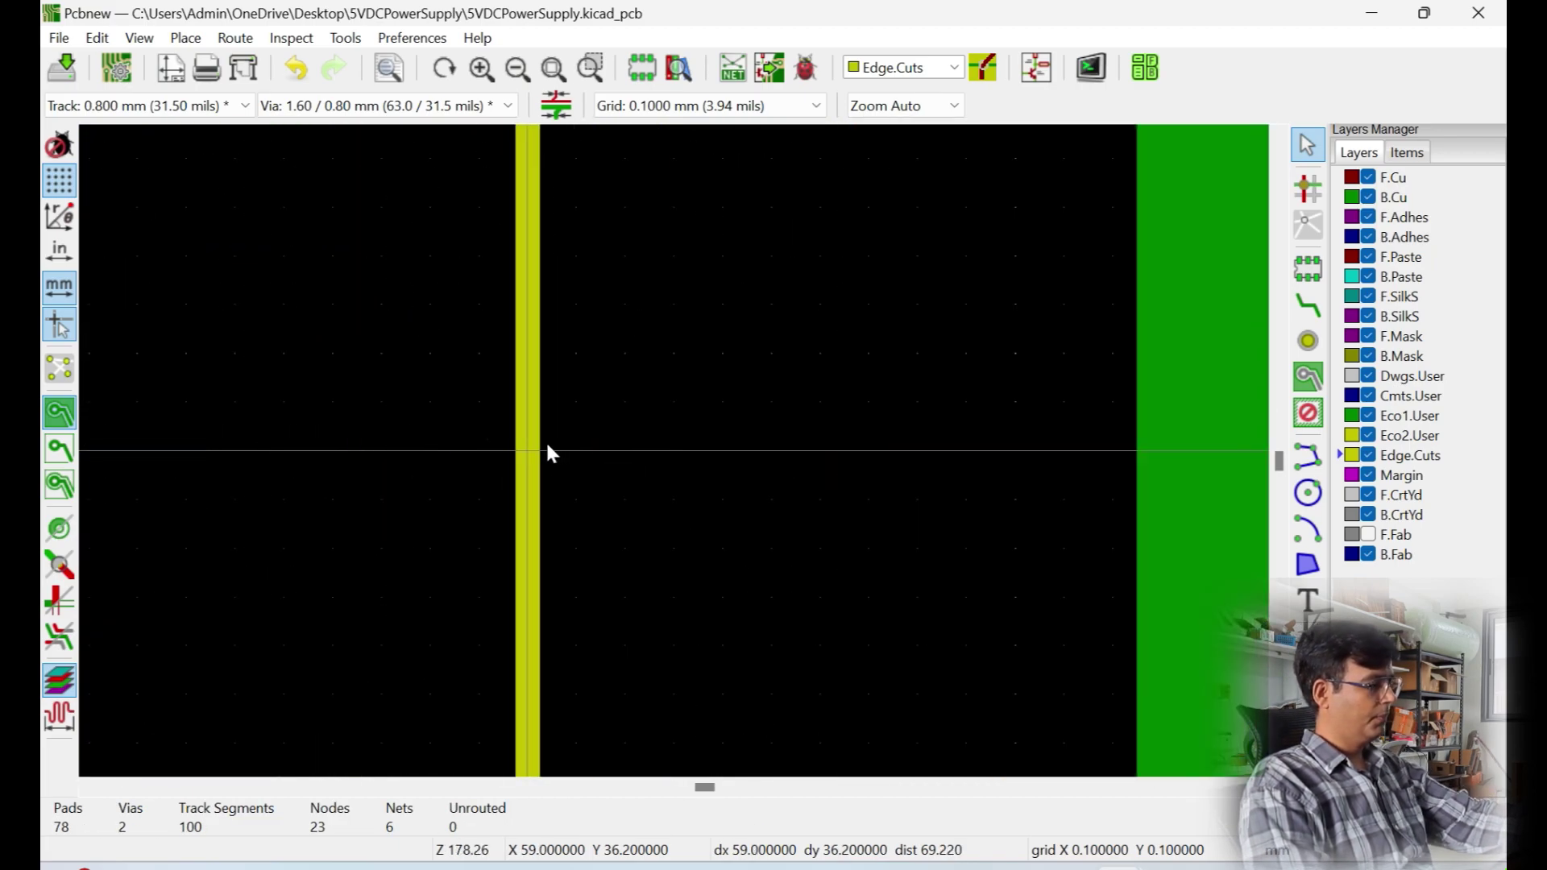
{"action": "left_click", "coordinate": [536, 443]}
{"action": "key", "text": "Escape"}
Draw an Edge.Cuts line at X 57 mm from the upper mouse bite's first arc at Y 21.2 mm up to the board's top edge
{"action": "scroll", "coordinate": [672, 449], "scroll_direction": "down", "scroll_amount": 8}
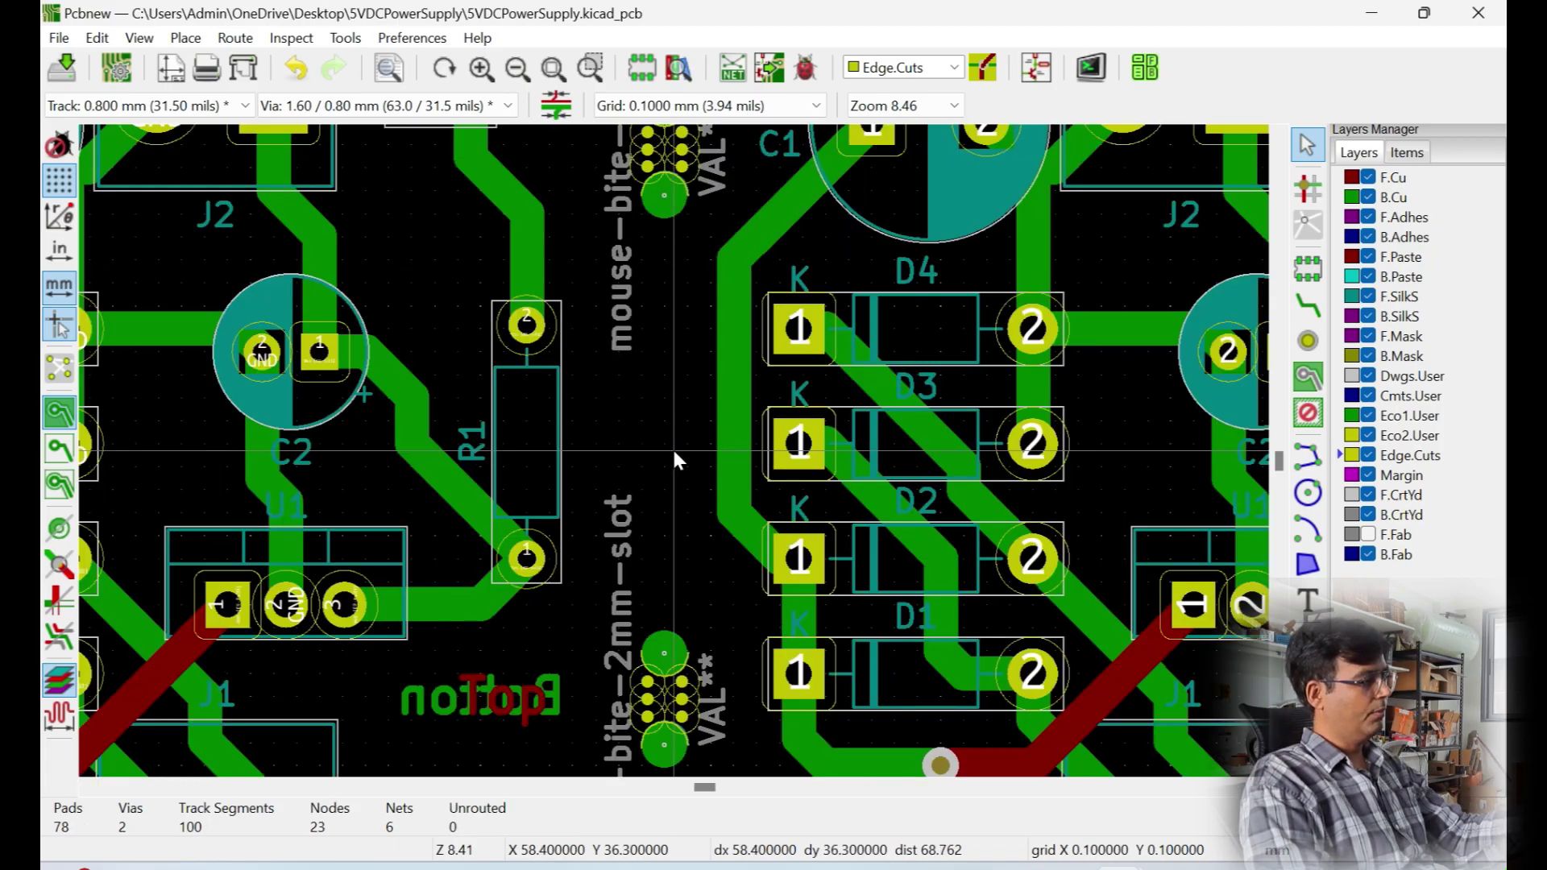
{"action": "scroll", "coordinate": [685, 456], "scroll_direction": "up", "scroll_amount": 5}
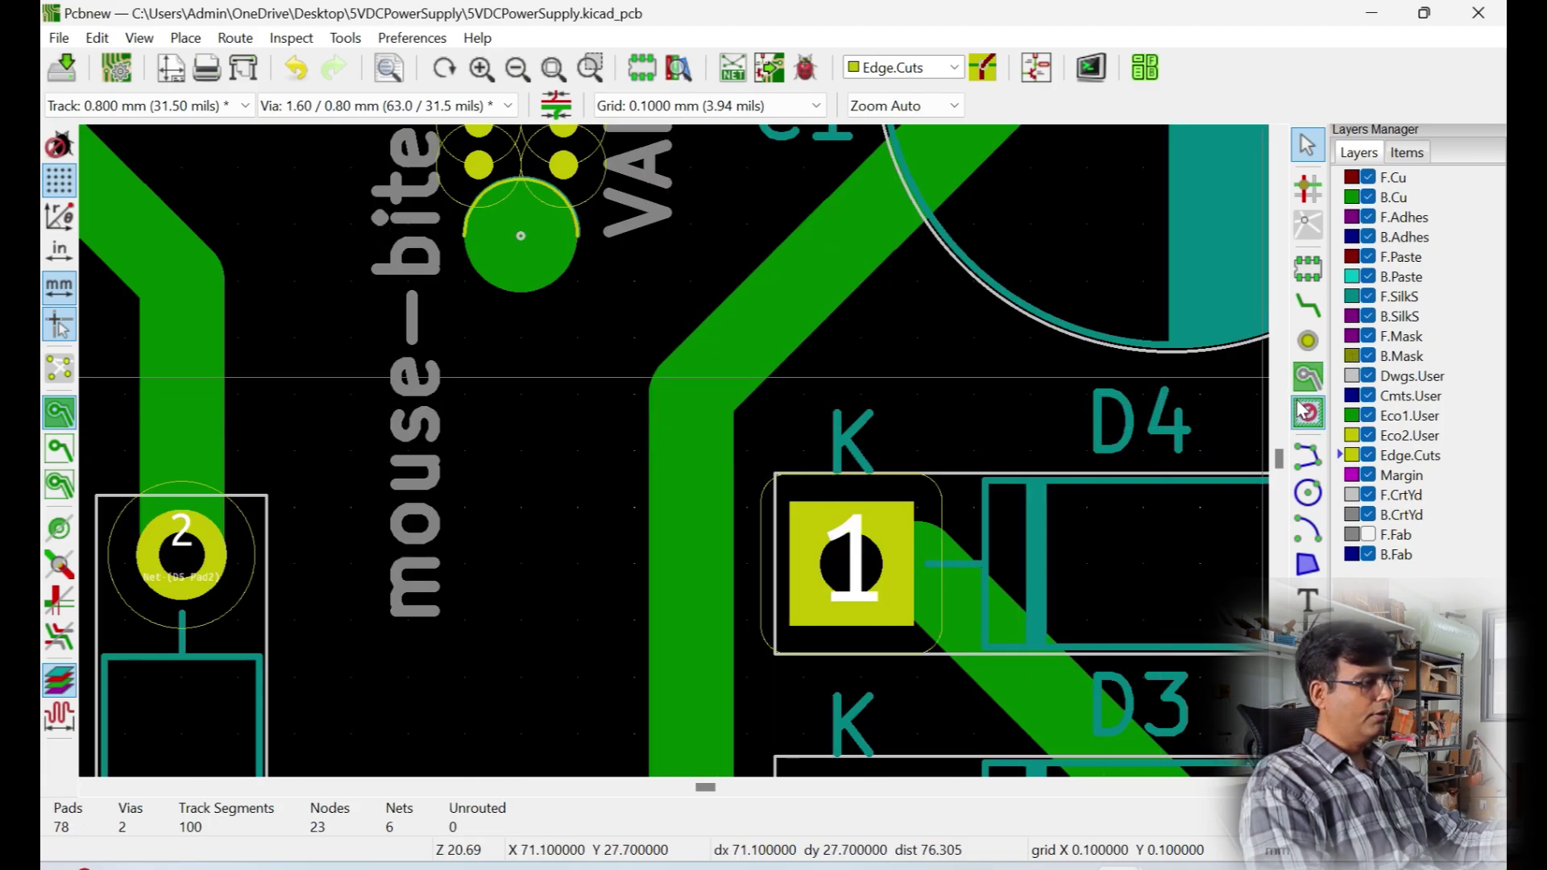
{"action": "left_click", "coordinate": [1307, 459]}
{"action": "scroll", "coordinate": [677, 435], "scroll_direction": "down", "scroll_amount": 5}
{"action": "scroll", "coordinate": [677, 432], "scroll_direction": "up", "scroll_amount": 12}
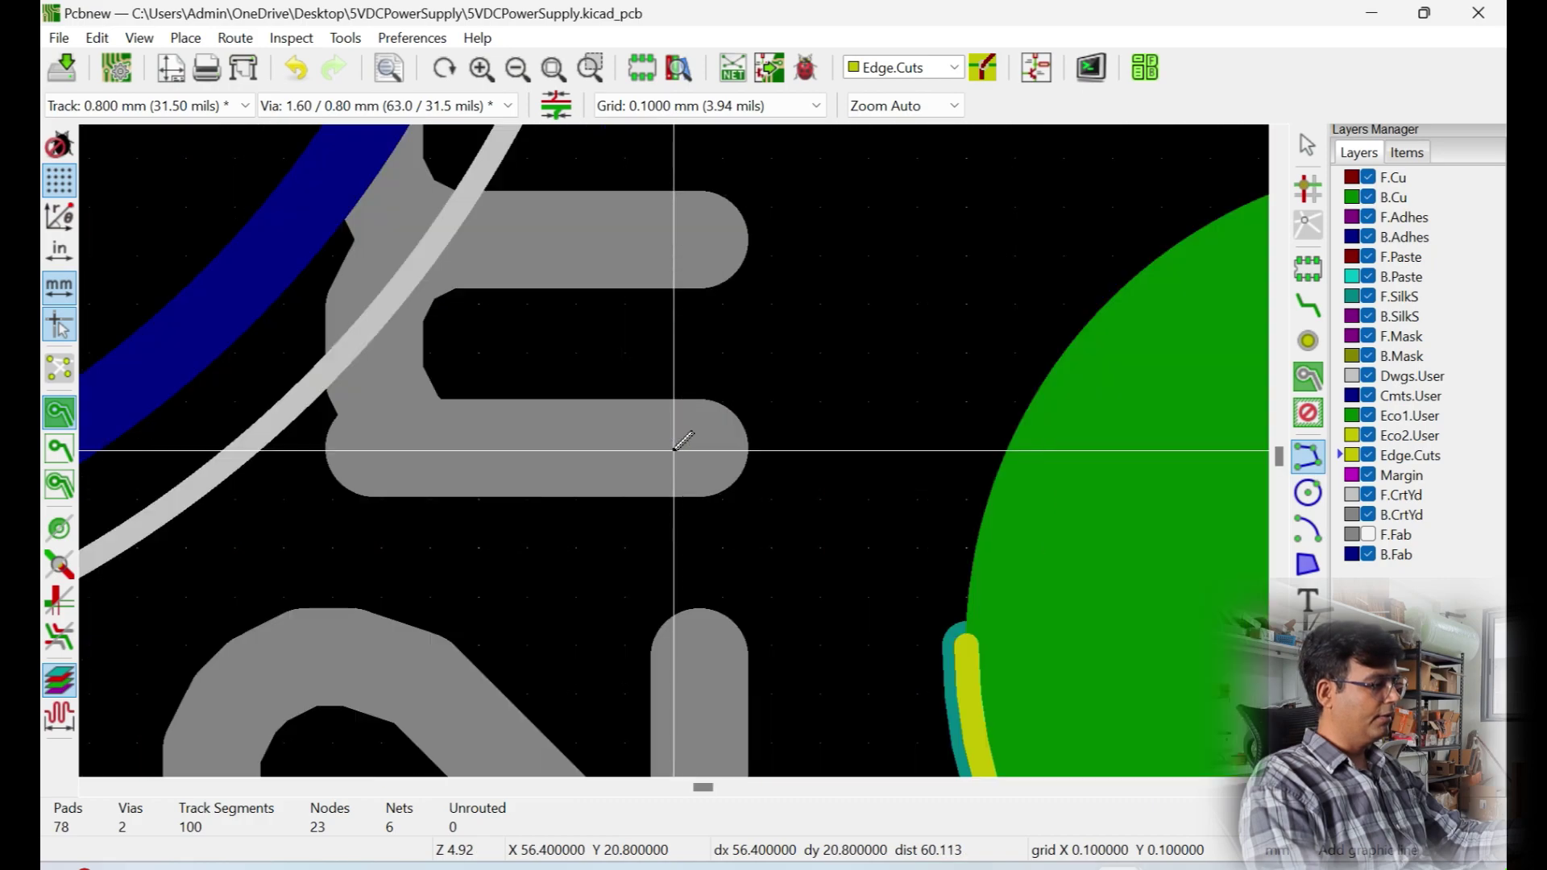
{"action": "left_click", "coordinate": [966, 645]}
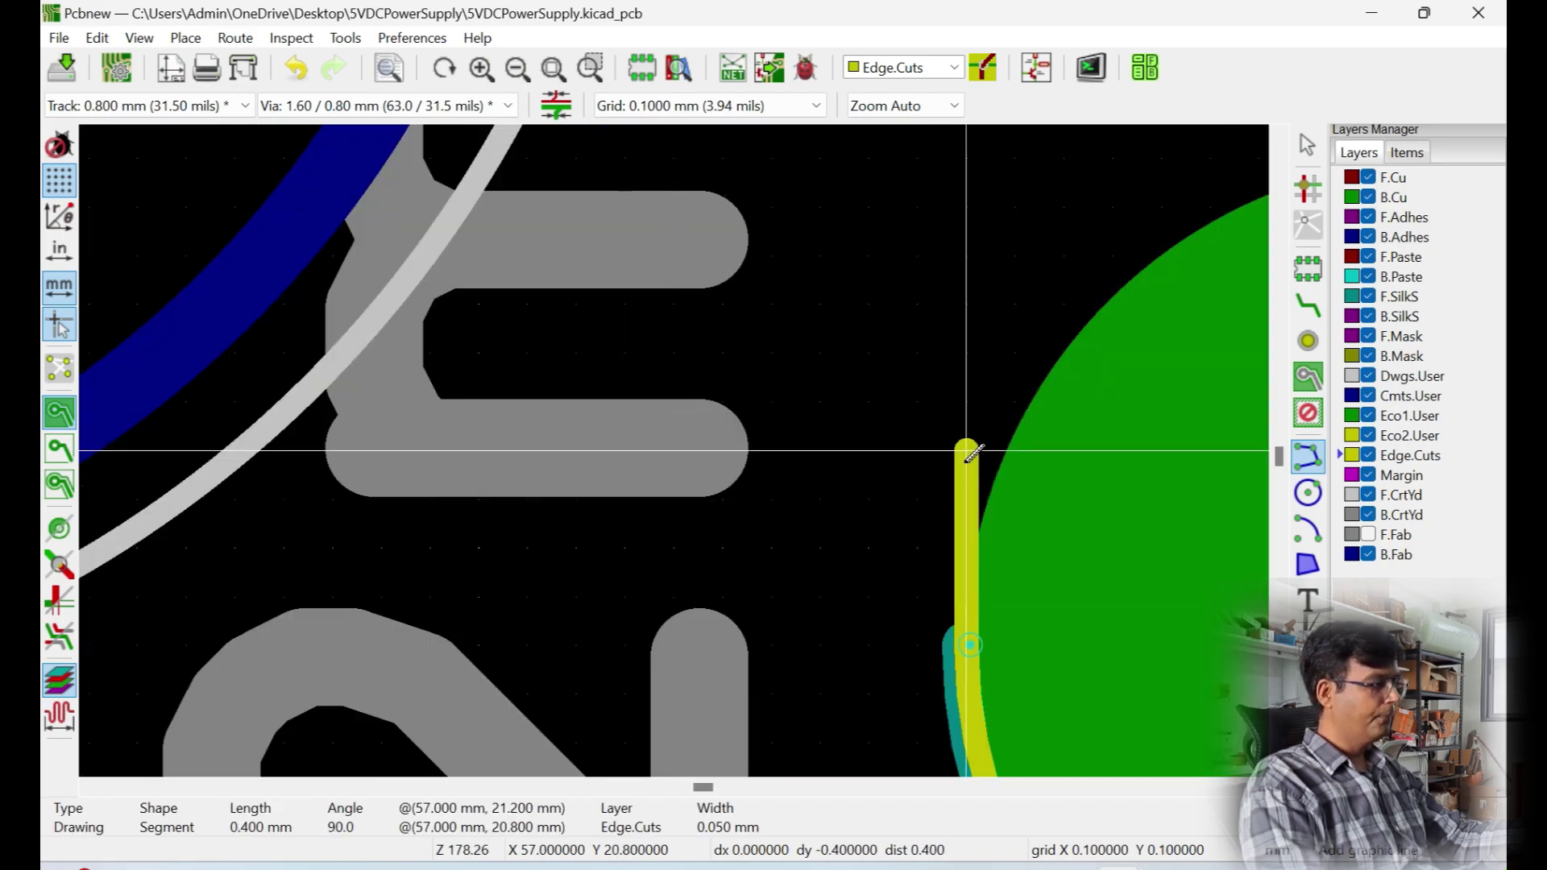
{"action": "scroll", "coordinate": [967, 493], "scroll_direction": "down", "scroll_amount": 10}
{"action": "scroll", "coordinate": [679, 442], "scroll_direction": "up", "scroll_amount": 5}
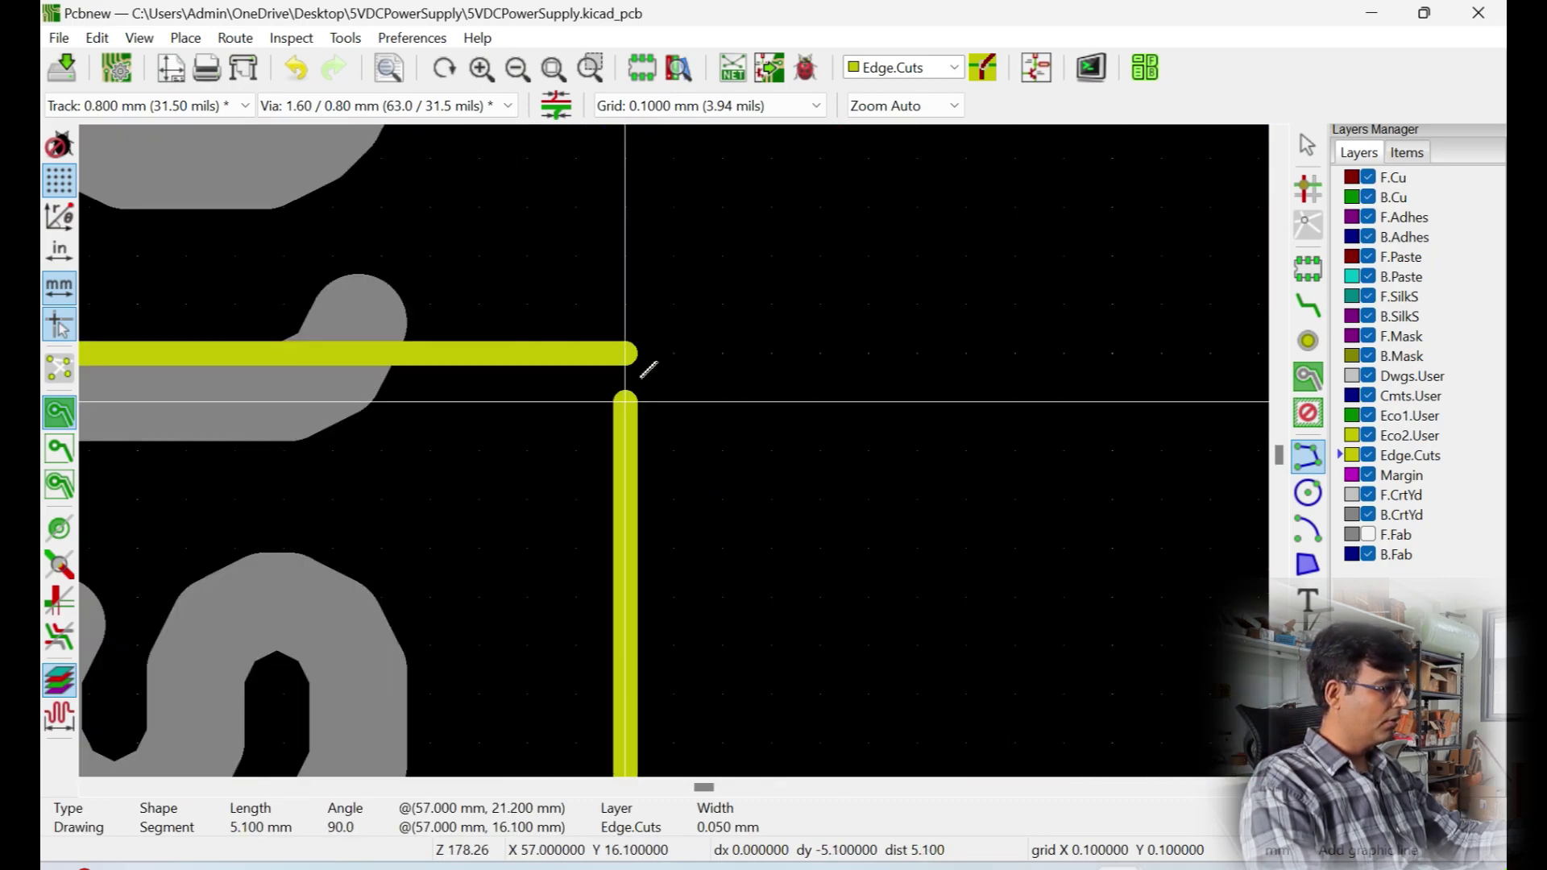
{"action": "double_click", "coordinate": [641, 351]}
Draw an Edge.Cuts line from the second board's top corner at X 59, Y 16 mm down to the upper mouse bite's first arc
{"action": "scroll", "coordinate": [778, 433], "scroll_direction": "down", "scroll_amount": 2}
{"action": "scroll", "coordinate": [778, 433], "scroll_direction": "up", "scroll_amount": 8}
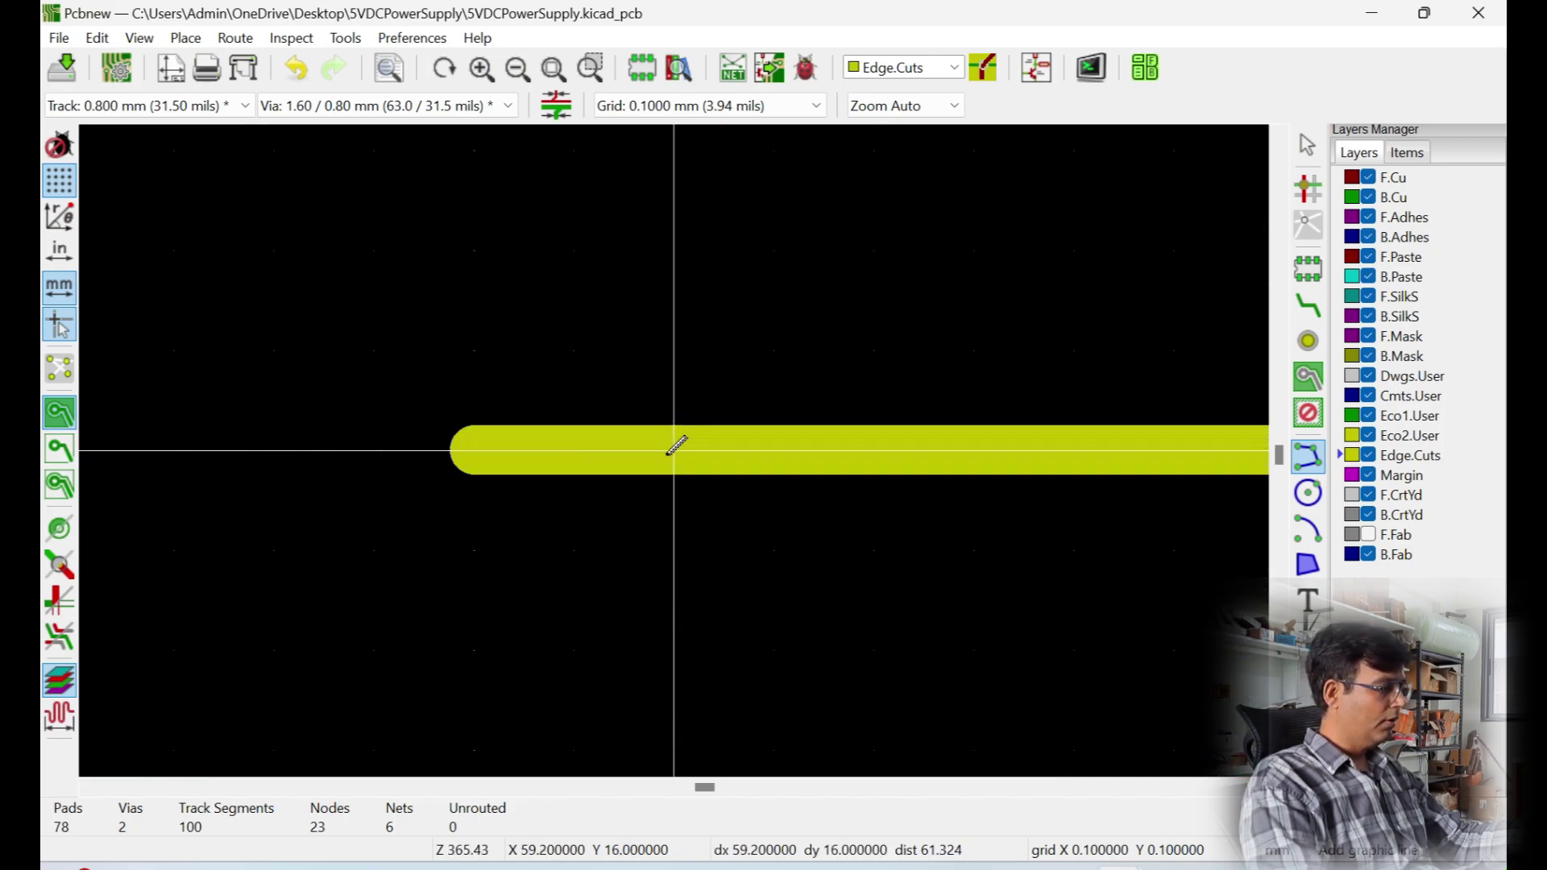
{"action": "left_click", "coordinate": [472, 448]}
{"action": "scroll", "coordinate": [461, 443], "scroll_direction": "down", "scroll_amount": 10}
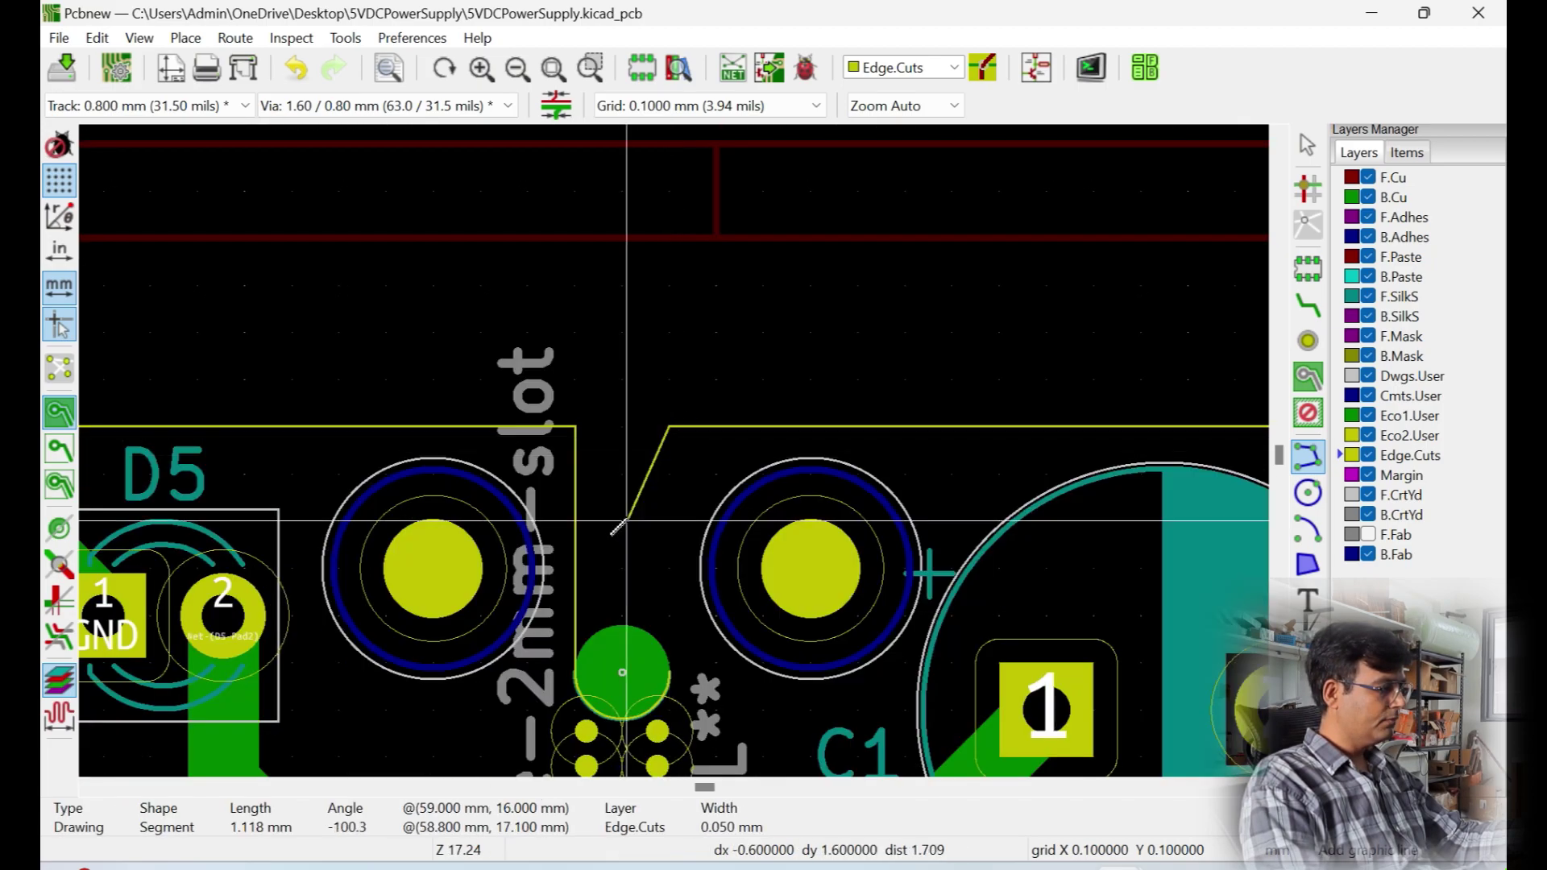
{"action": "scroll", "coordinate": [647, 643], "scroll_direction": "up", "scroll_amount": 10}
Draw an Edge.Cuts line at X 57 mm from Y 25.2 mm down to the lower mouse bite's upper arc, ending the line there
{"action": "scroll", "coordinate": [675, 350], "scroll_direction": "down", "scroll_amount": 17}
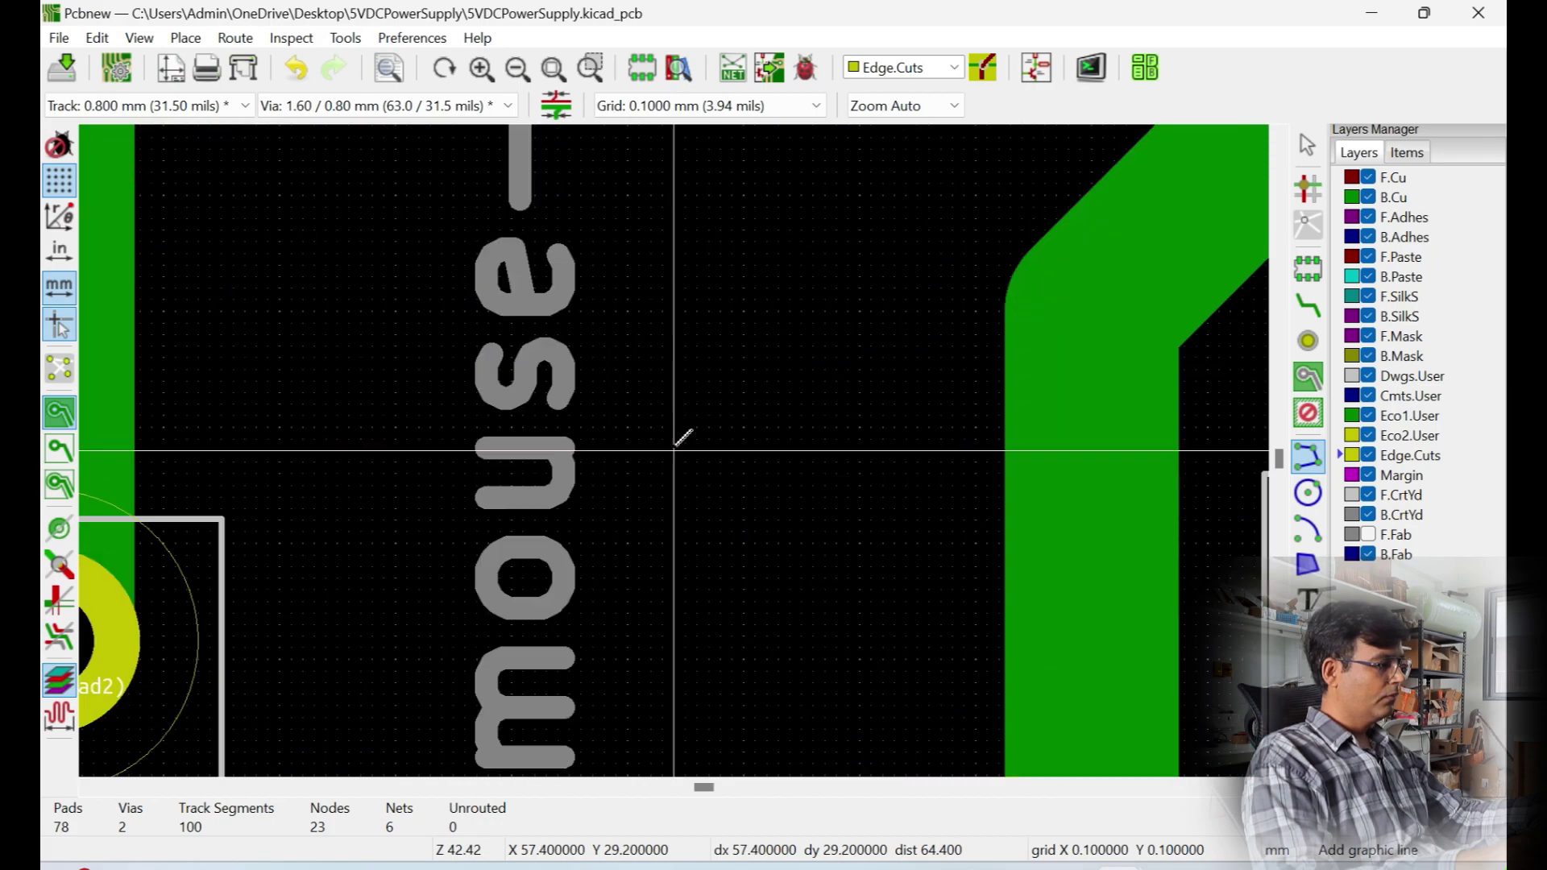
{"action": "scroll", "coordinate": [677, 476], "scroll_direction": "up", "scroll_amount": 6}
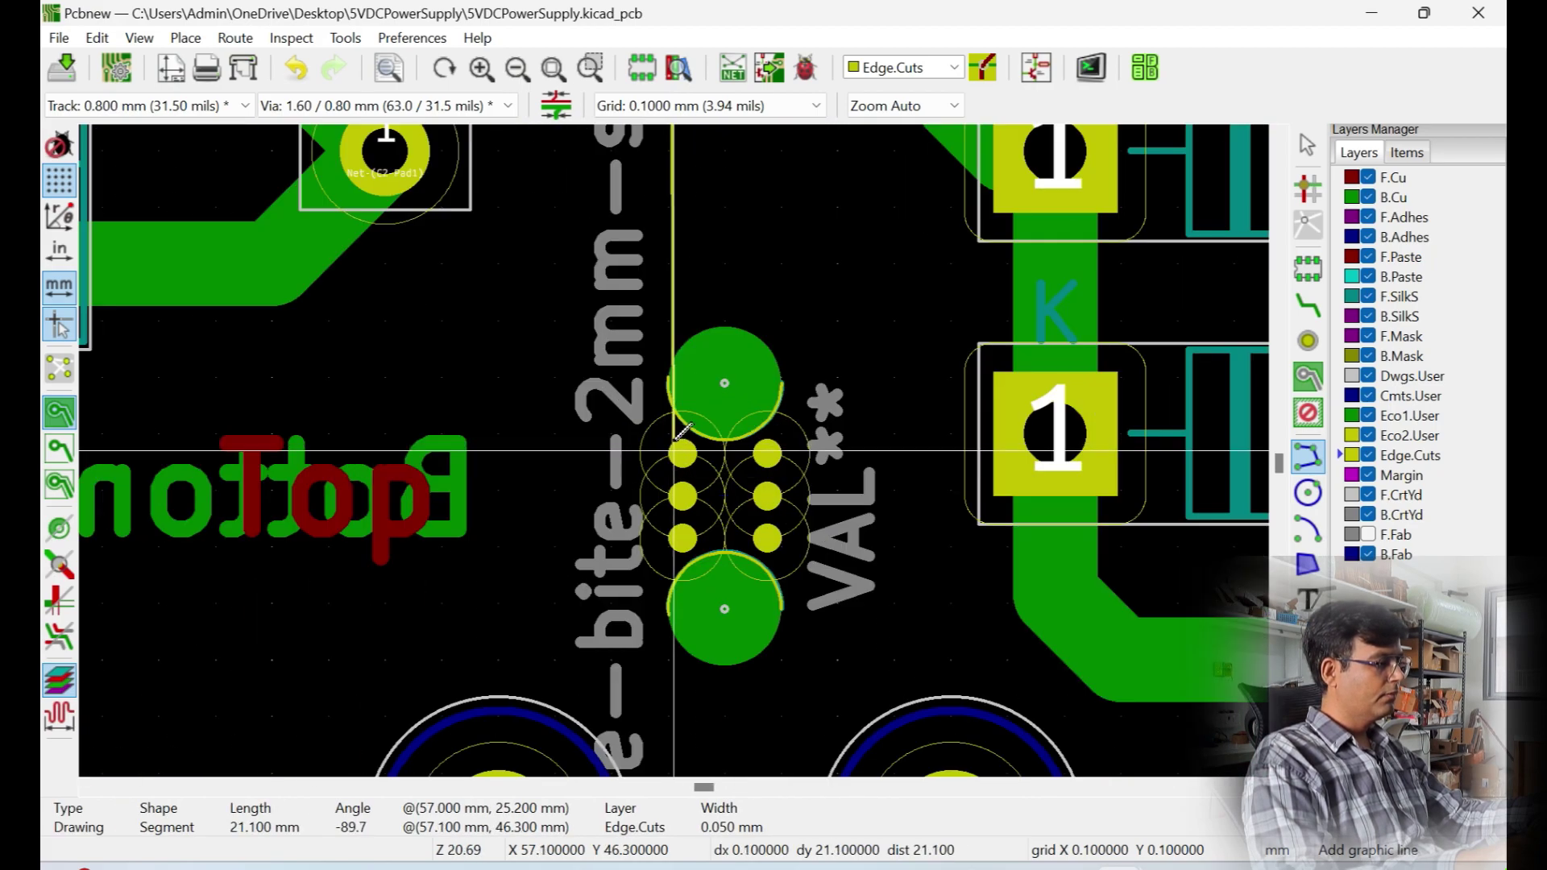
{"action": "right_click", "coordinate": [747, 315]}
{"action": "left_click", "coordinate": [780, 330]}
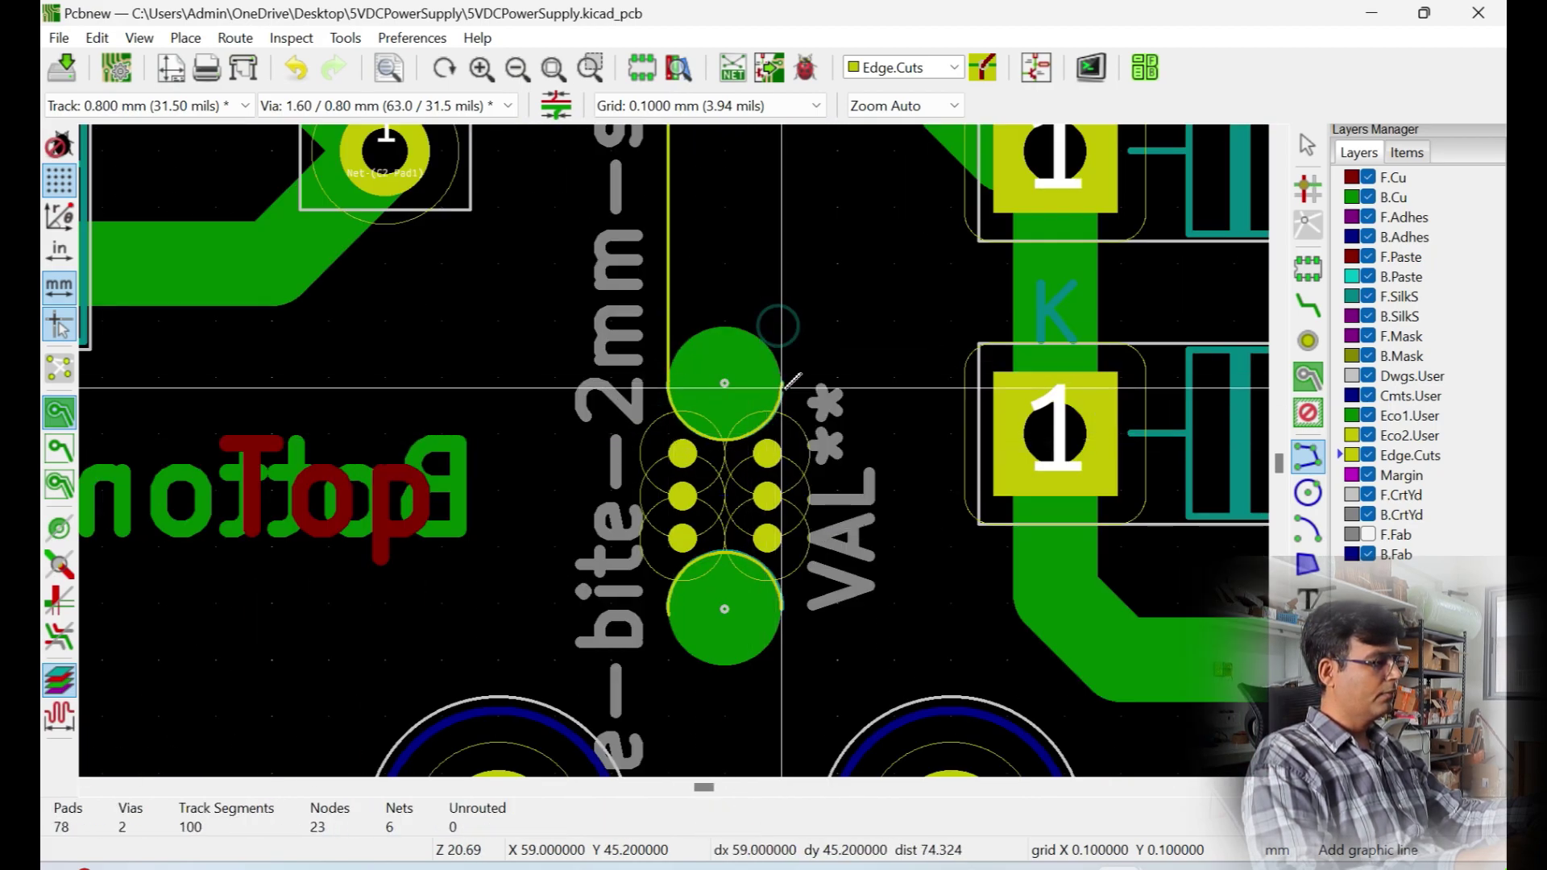
Draw an Edge.Cuts line at about X 59 mm from the lower mouse bite's upper arc at Y 45.1 mm up to Y 25.2 mm
{"action": "left_click", "coordinate": [781, 383]}
{"action": "scroll", "coordinate": [780, 244], "scroll_direction": "down", "scroll_amount": 5}
{"action": "scroll", "coordinate": [679, 234], "scroll_direction": "up", "scroll_amount": 5}
{"action": "scroll", "coordinate": [675, 449], "scroll_direction": "up", "scroll_amount": 4}
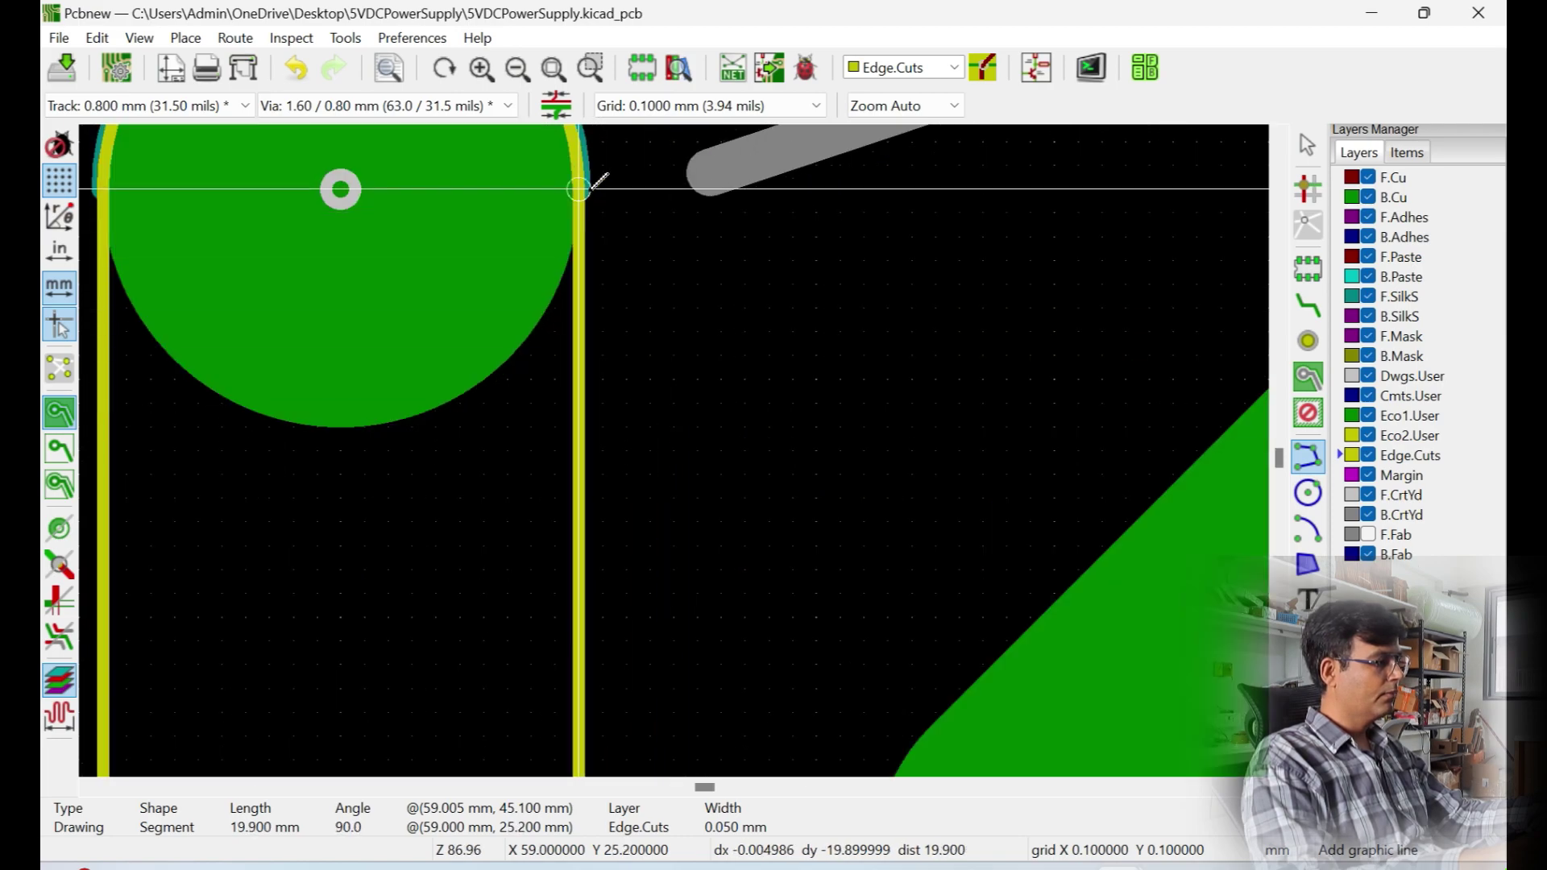
{"action": "double_click", "coordinate": [581, 188]}
Draw an Edge.Cuts line at X 57 mm from the lower mouse bite's lower arc at Y 49.2 mm down to the first board's bottom edge
{"action": "scroll", "coordinate": [581, 189], "scroll_direction": "down", "scroll_amount": 8}
{"action": "scroll", "coordinate": [671, 565], "scroll_direction": "up", "scroll_amount": 6}
{"action": "scroll", "coordinate": [673, 450], "scroll_direction": "down", "scroll_amount": 4}
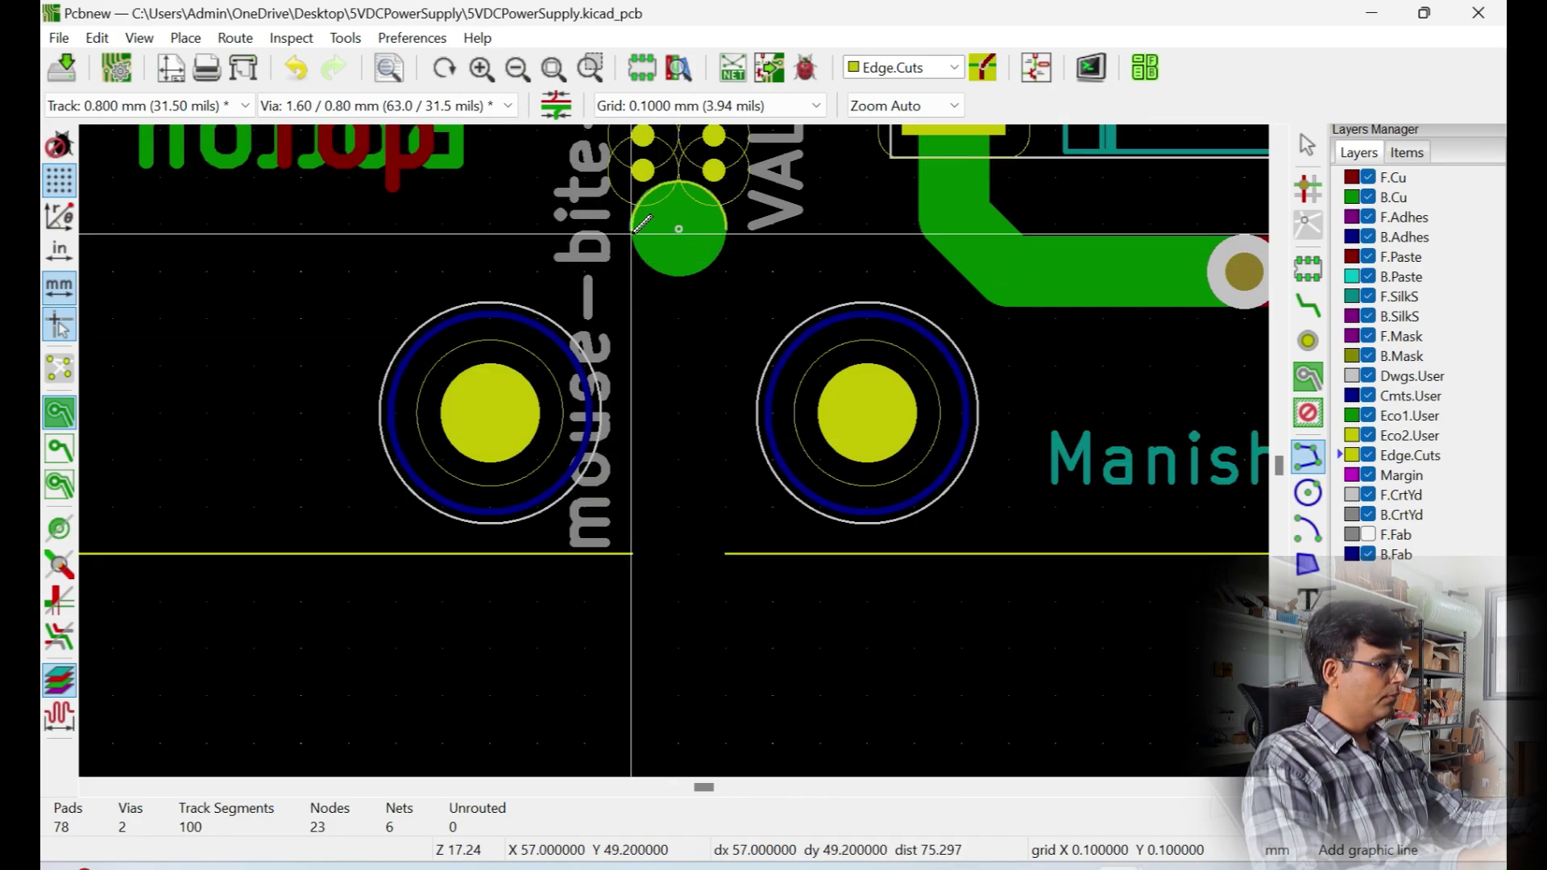
{"action": "scroll", "coordinate": [635, 230], "scroll_direction": "up", "scroll_amount": 5}
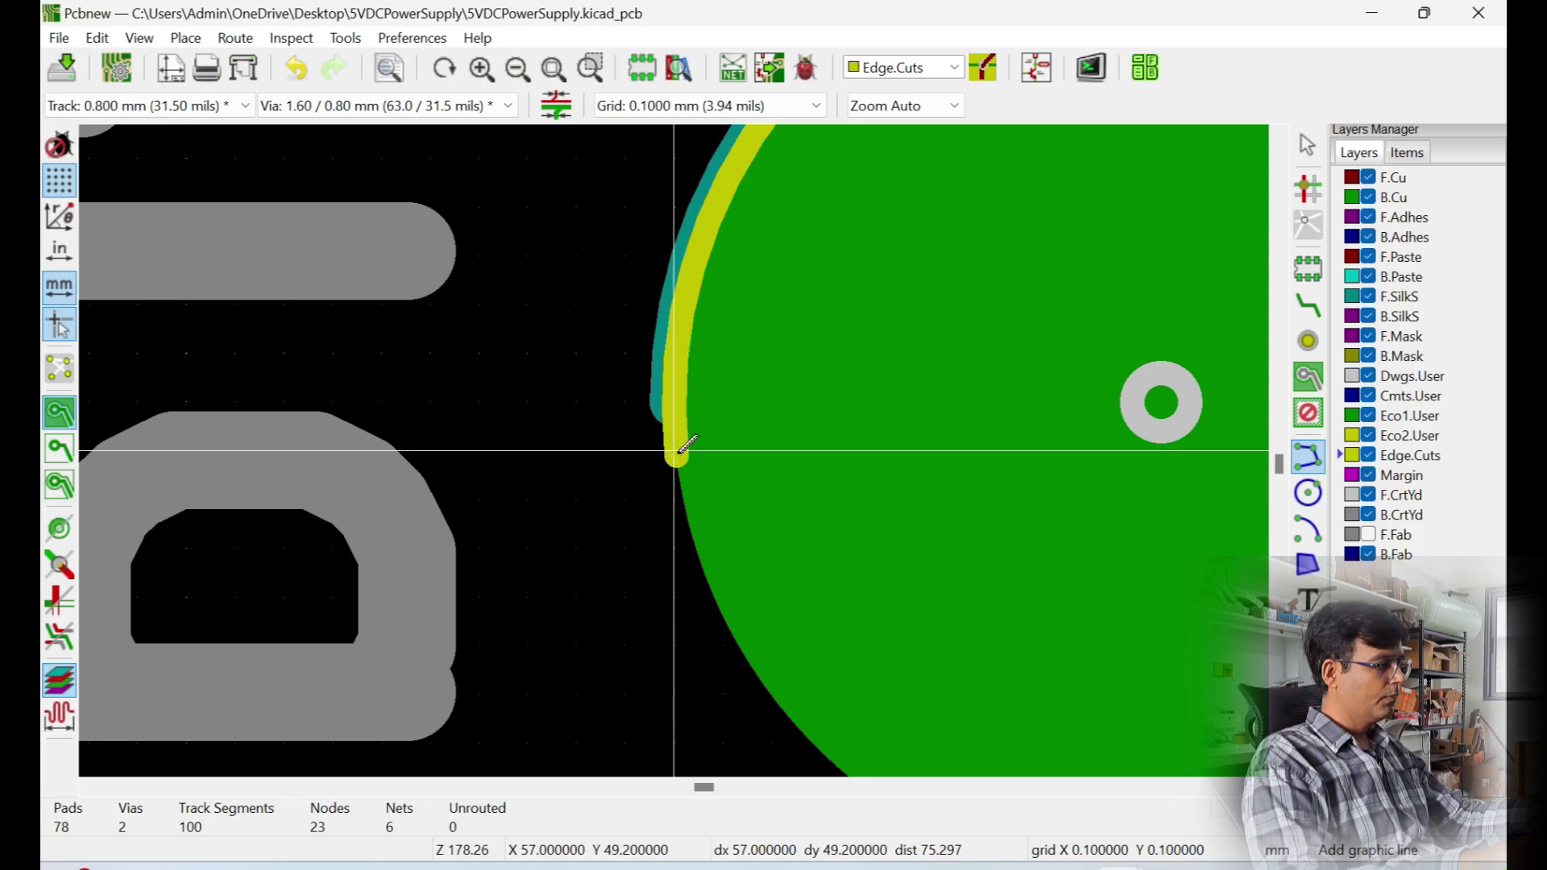
{"action": "left_click", "coordinate": [633, 233]}
{"action": "scroll", "coordinate": [633, 233], "scroll_direction": "down", "scroll_amount": 5}
{"action": "scroll", "coordinate": [632, 541], "scroll_direction": "up", "scroll_amount": 4}
{"action": "double_click", "coordinate": [675, 450]}
{"action": "scroll", "coordinate": [675, 451], "scroll_direction": "down", "scroll_amount": 4}
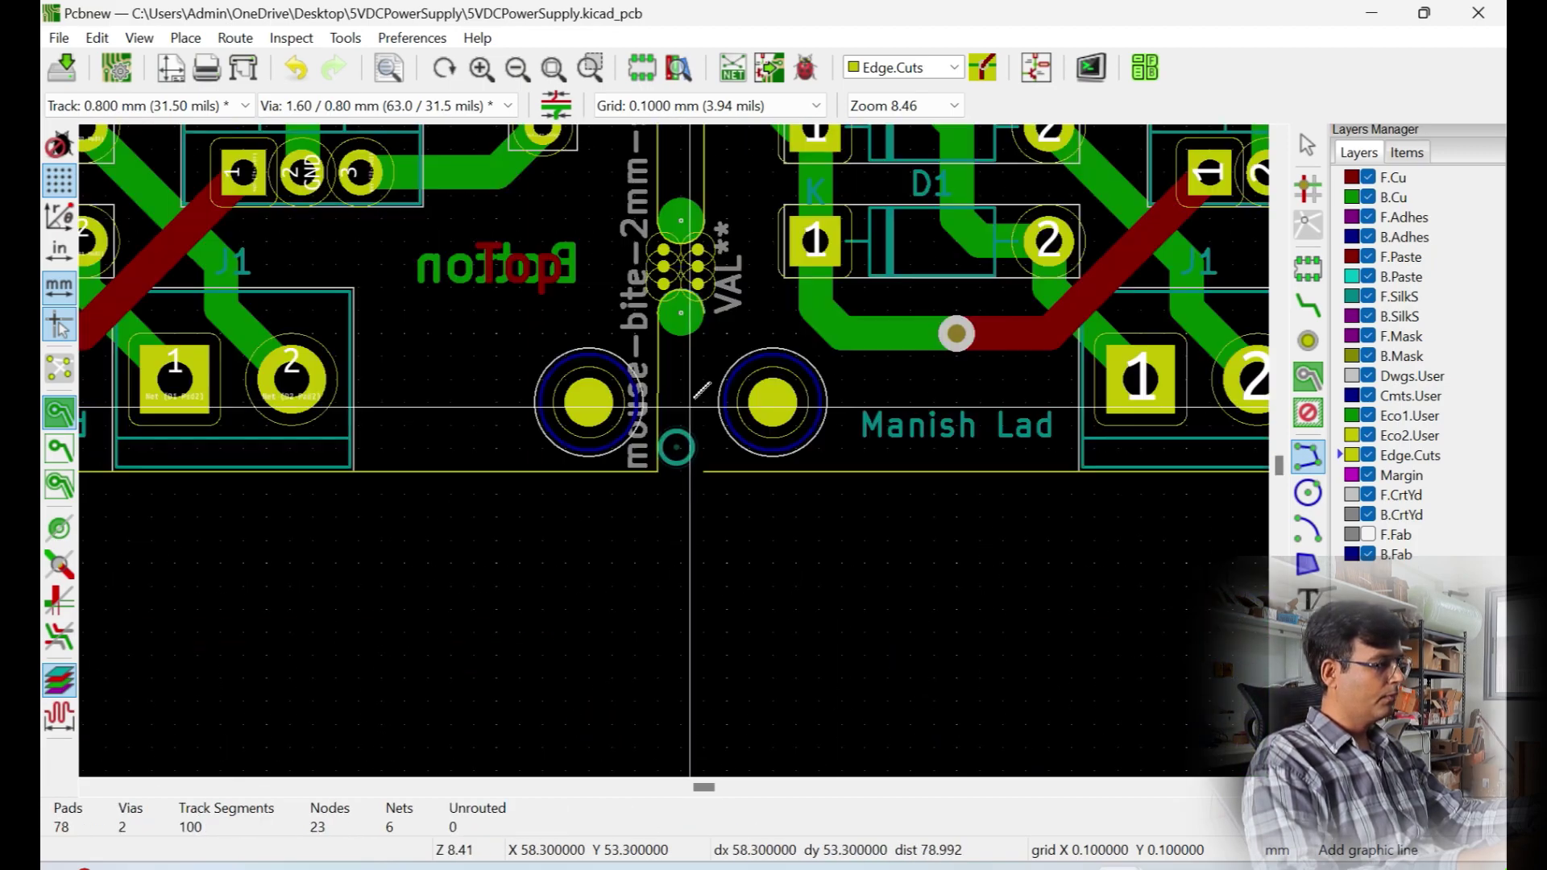
Draw an Edge.Cuts line at X 59 mm from Y 49.1 mm to the second board's bottom corner at Y 55.9 mm, ending the line drawing there
{"action": "scroll", "coordinate": [698, 323], "scroll_direction": "up", "scroll_amount": 5}
{"action": "left_click", "coordinate": [820, 256]}
{"action": "scroll", "coordinate": [774, 765], "scroll_direction": "down", "scroll_amount": 5}
{"action": "scroll", "coordinate": [646, 588], "scroll_direction": "up", "scroll_amount": 5}
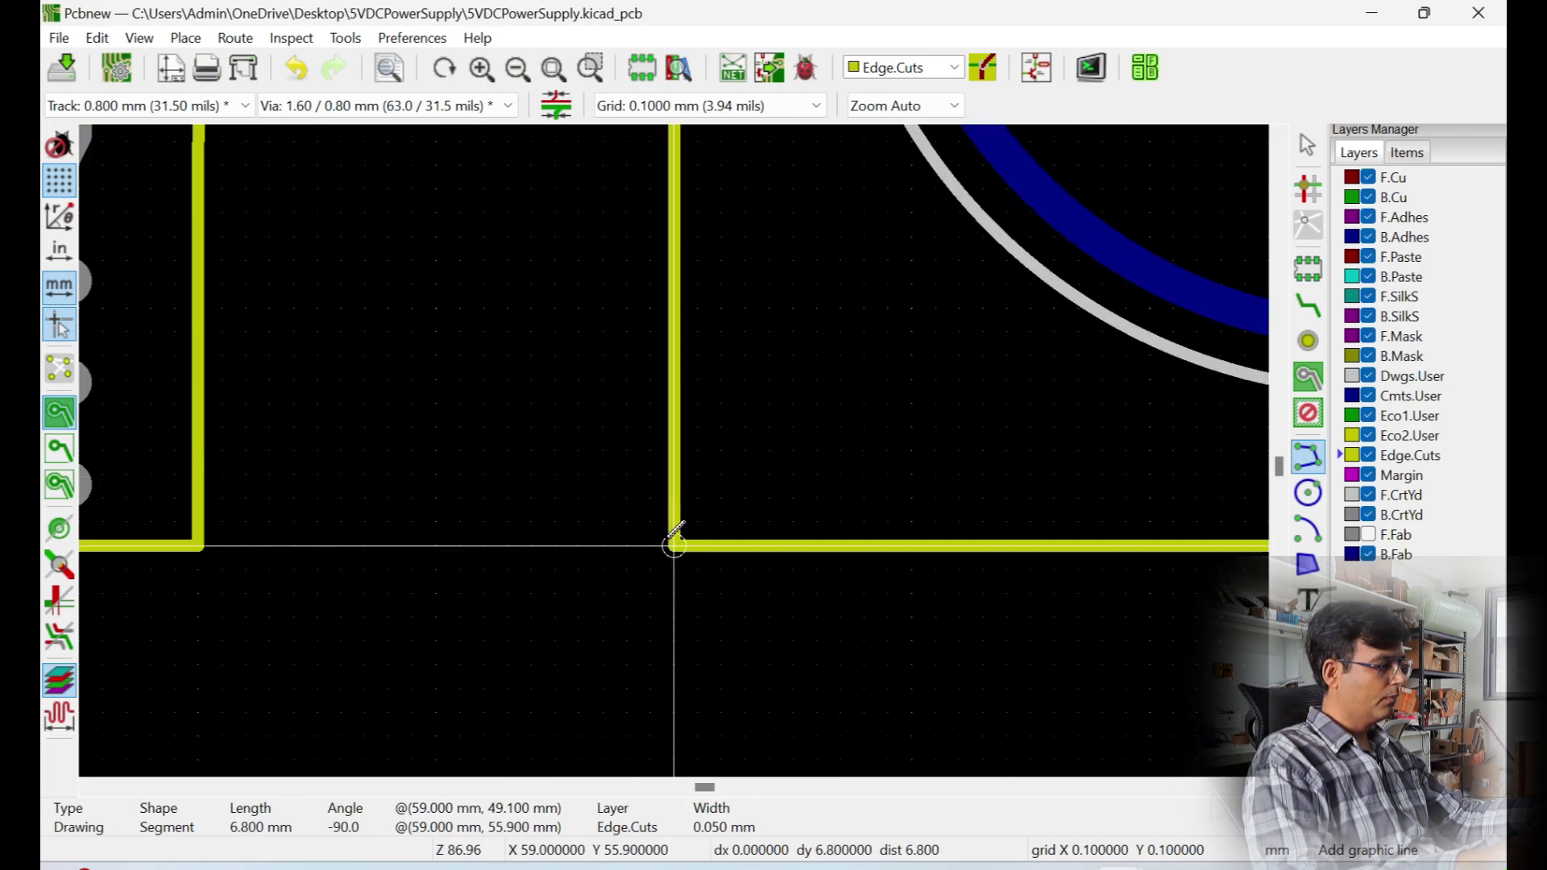
{"action": "double_click", "coordinate": [673, 543]}
{"action": "scroll", "coordinate": [726, 387], "scroll_direction": "down", "scroll_amount": 6}
{"action": "scroll", "coordinate": [758, 342], "scroll_direction": "down", "scroll_amount": 5}
{"action": "scroll", "coordinate": [715, 336], "scroll_direction": "up", "scroll_amount": 5}
{"action": "scroll", "coordinate": [715, 345], "scroll_direction": "down", "scroll_amount": 5}
{"action": "key", "text": "Escape"}
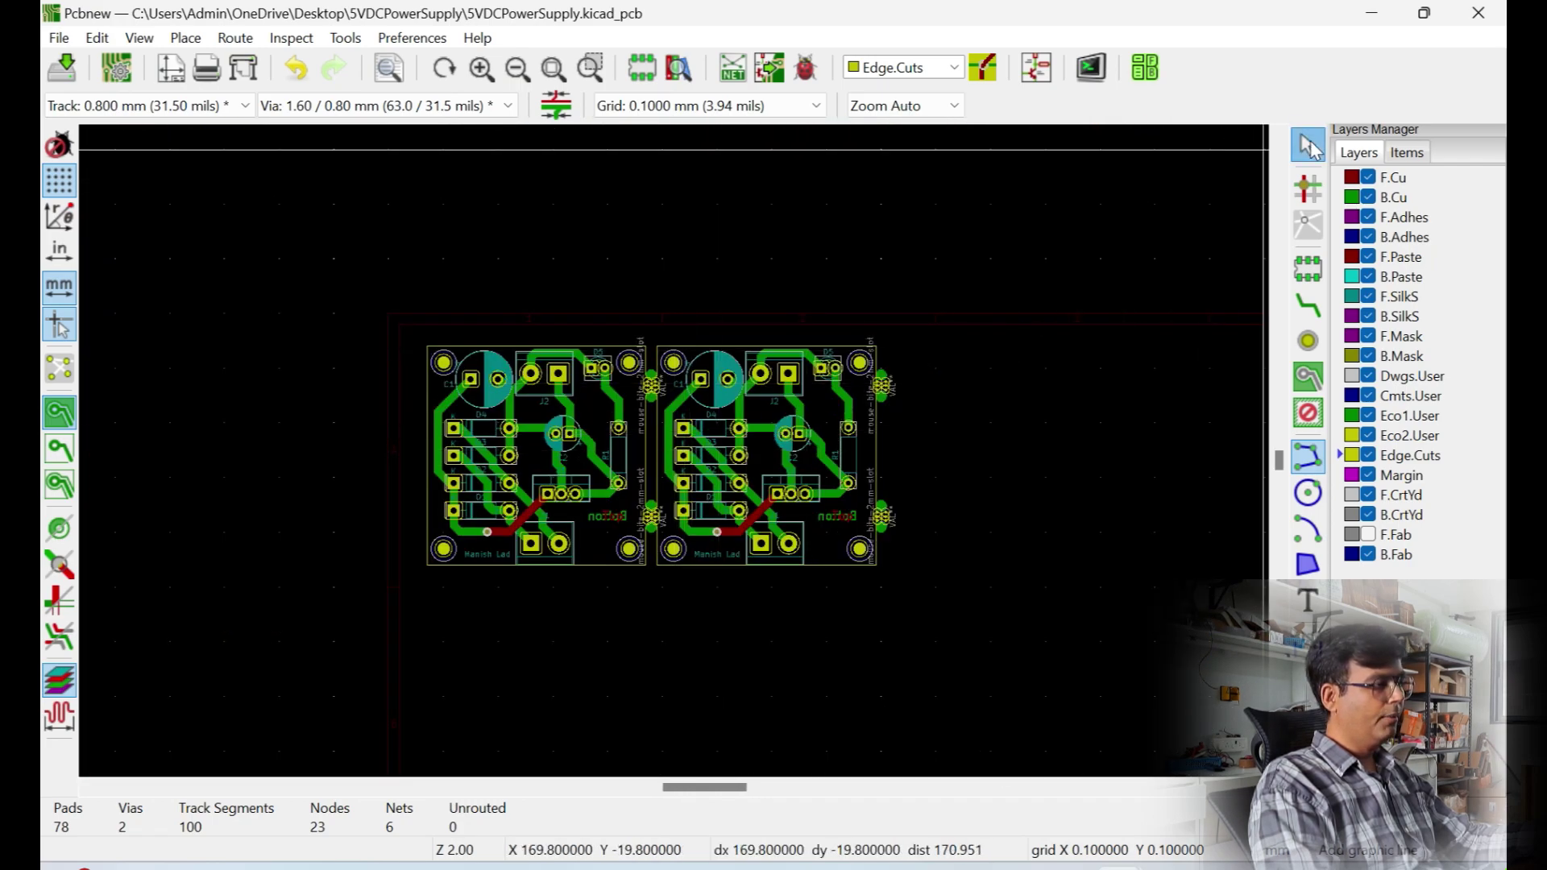
Remove the two surplus mouse bites beside the second board's right edge
{"action": "left_click", "coordinate": [884, 385]}
{"action": "left_click_drag", "start_coordinate": [884, 386], "coordinate": [1009, 388]}
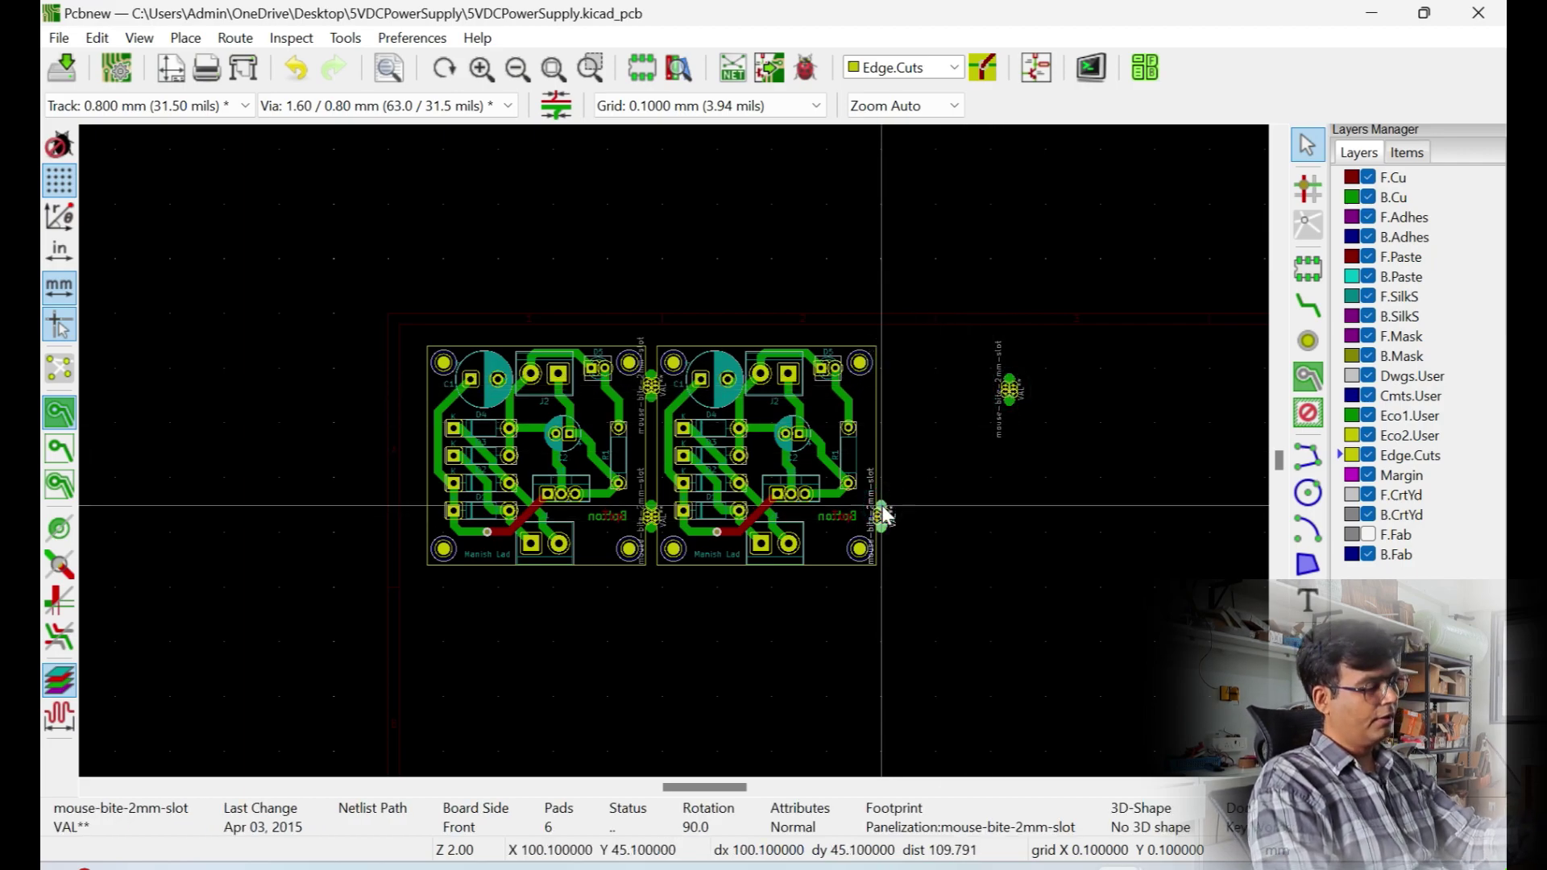
{"action": "left_click_drag", "start_coordinate": [884, 515], "coordinate": [967, 501]}
{"action": "left_click_drag", "start_coordinate": [970, 503], "coordinate": [1011, 391]}
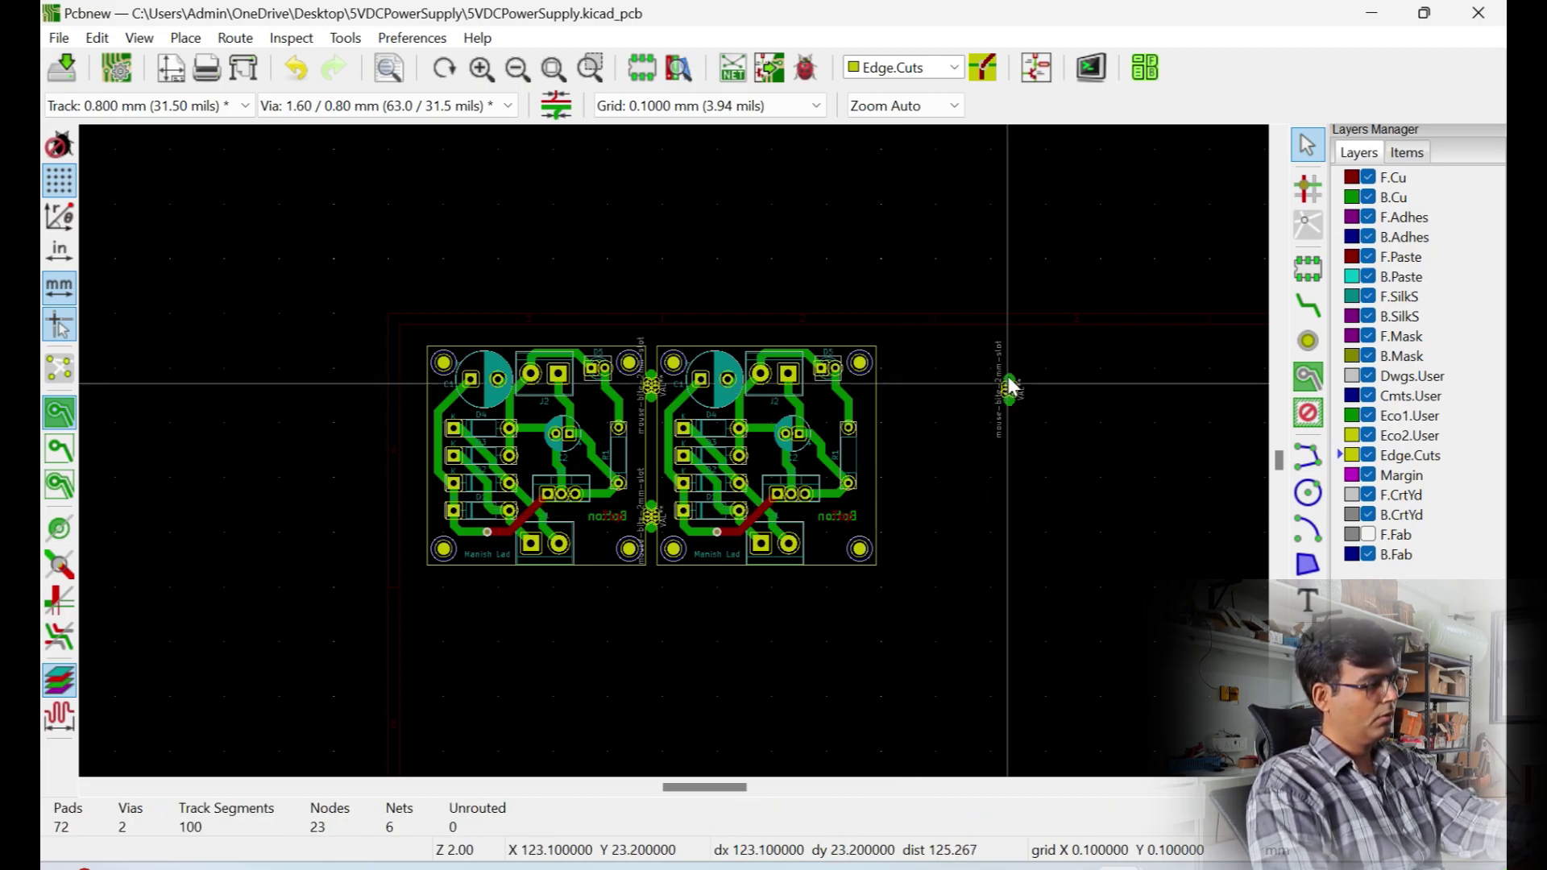
{"action": "left_click", "coordinate": [1011, 389]}
Examine the outline around both mouse bites joining the two boards, including in the 3D Viewer
{"action": "scroll", "coordinate": [1012, 389], "scroll_direction": "up", "scroll_amount": 5}
{"action": "scroll", "coordinate": [674, 452], "scroll_direction": "down", "scroll_amount": 6}
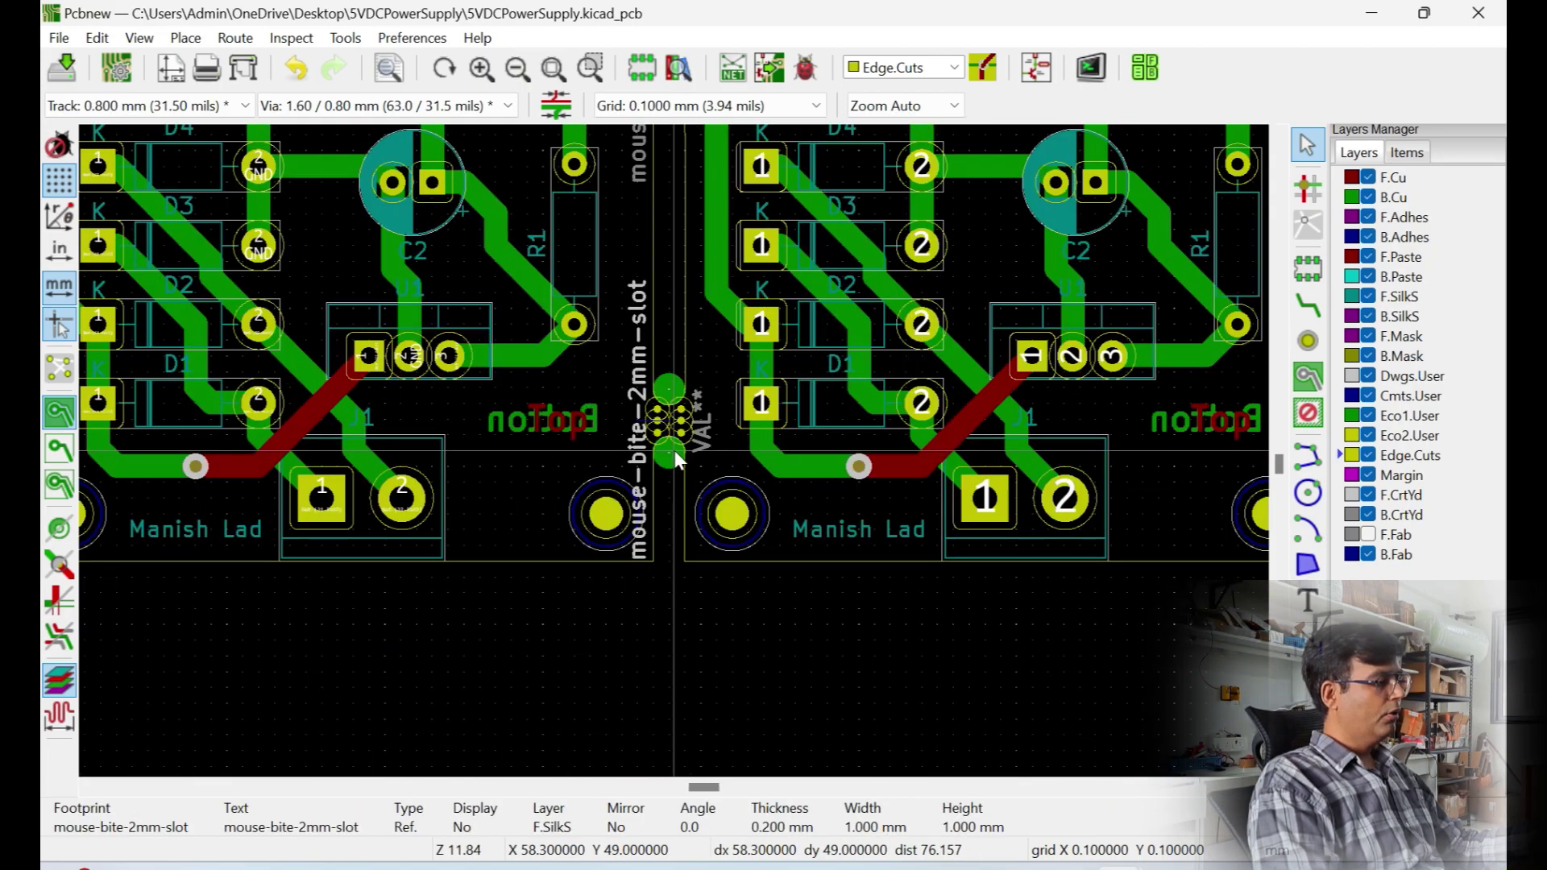
{"action": "scroll", "coordinate": [675, 456], "scroll_direction": "up", "scroll_amount": 4}
{"action": "scroll", "coordinate": [675, 457], "scroll_direction": "down", "scroll_amount": 4}
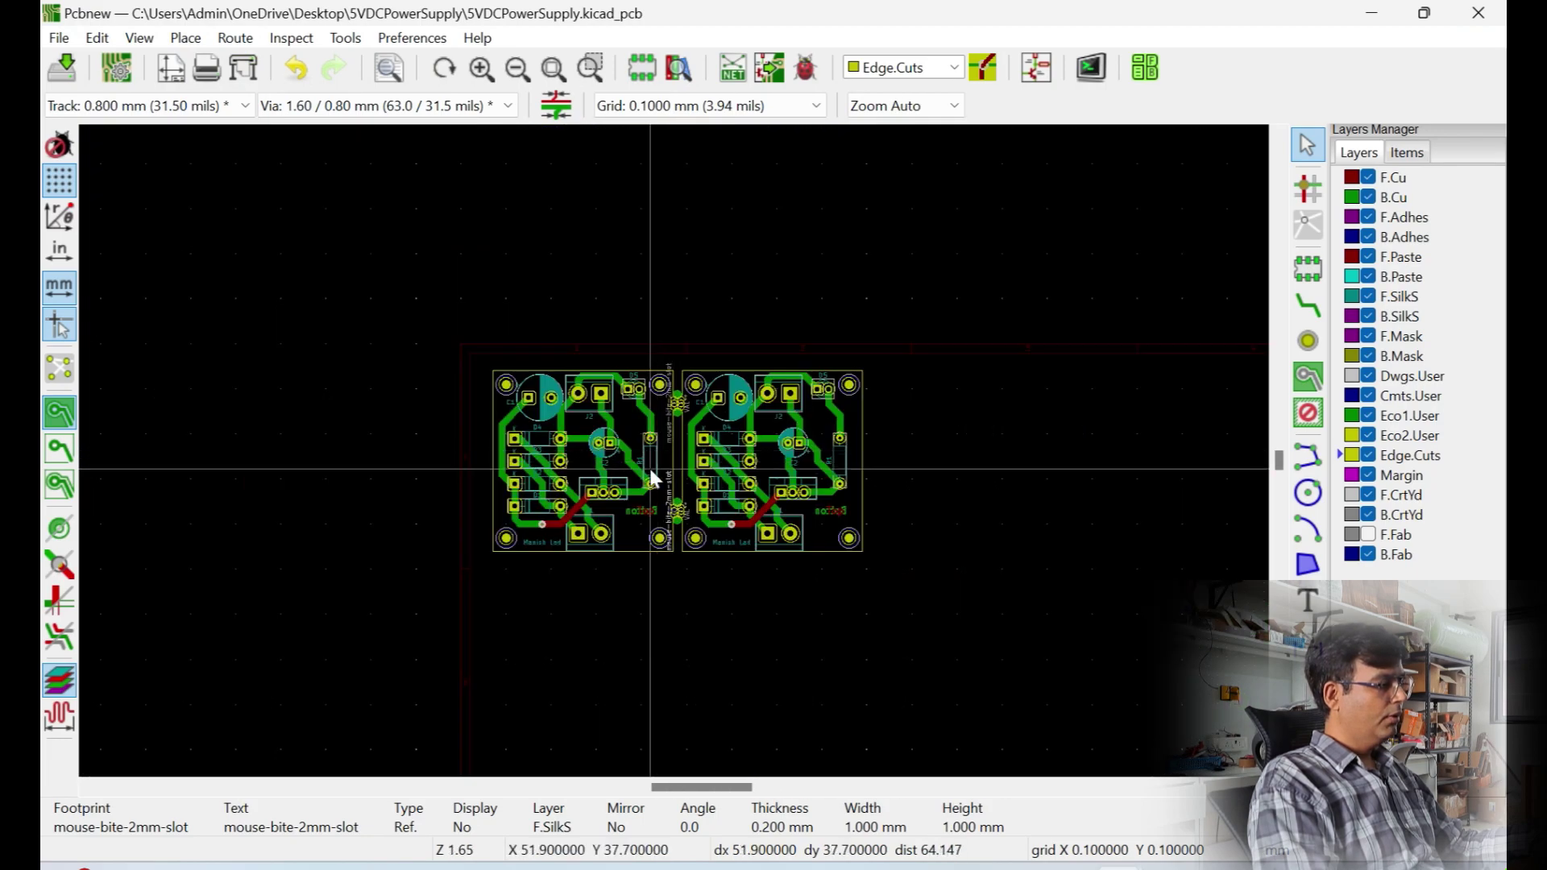
{"action": "scroll", "coordinate": [675, 456], "scroll_direction": "up", "scroll_amount": 5}
{"action": "scroll", "coordinate": [659, 463], "scroll_direction": "down", "scroll_amount": 3}
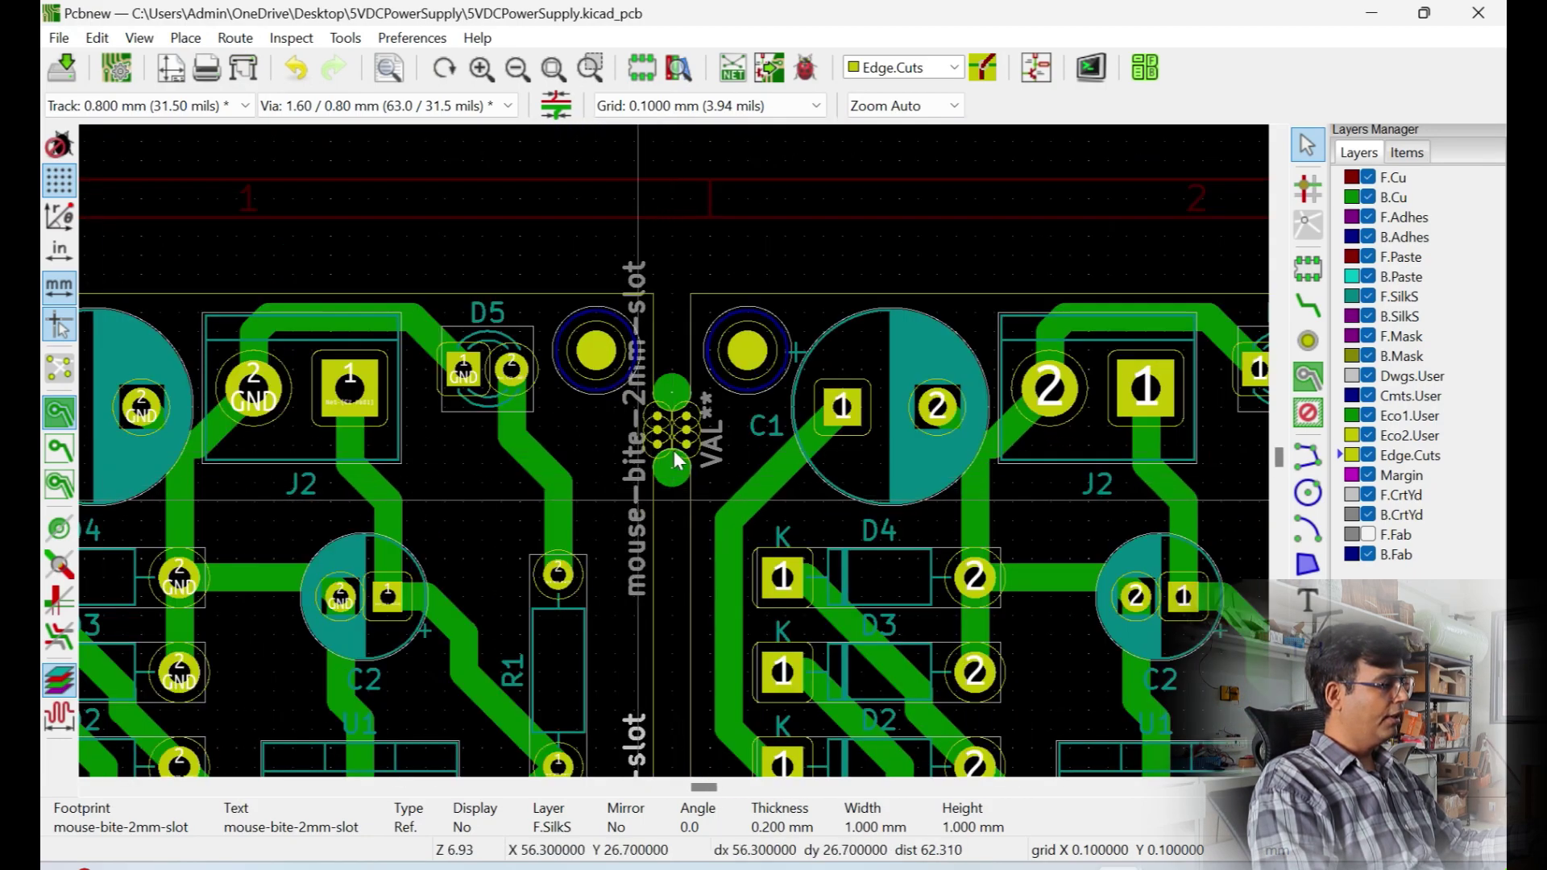
{"action": "scroll", "coordinate": [675, 461], "scroll_direction": "down", "scroll_amount": 2}
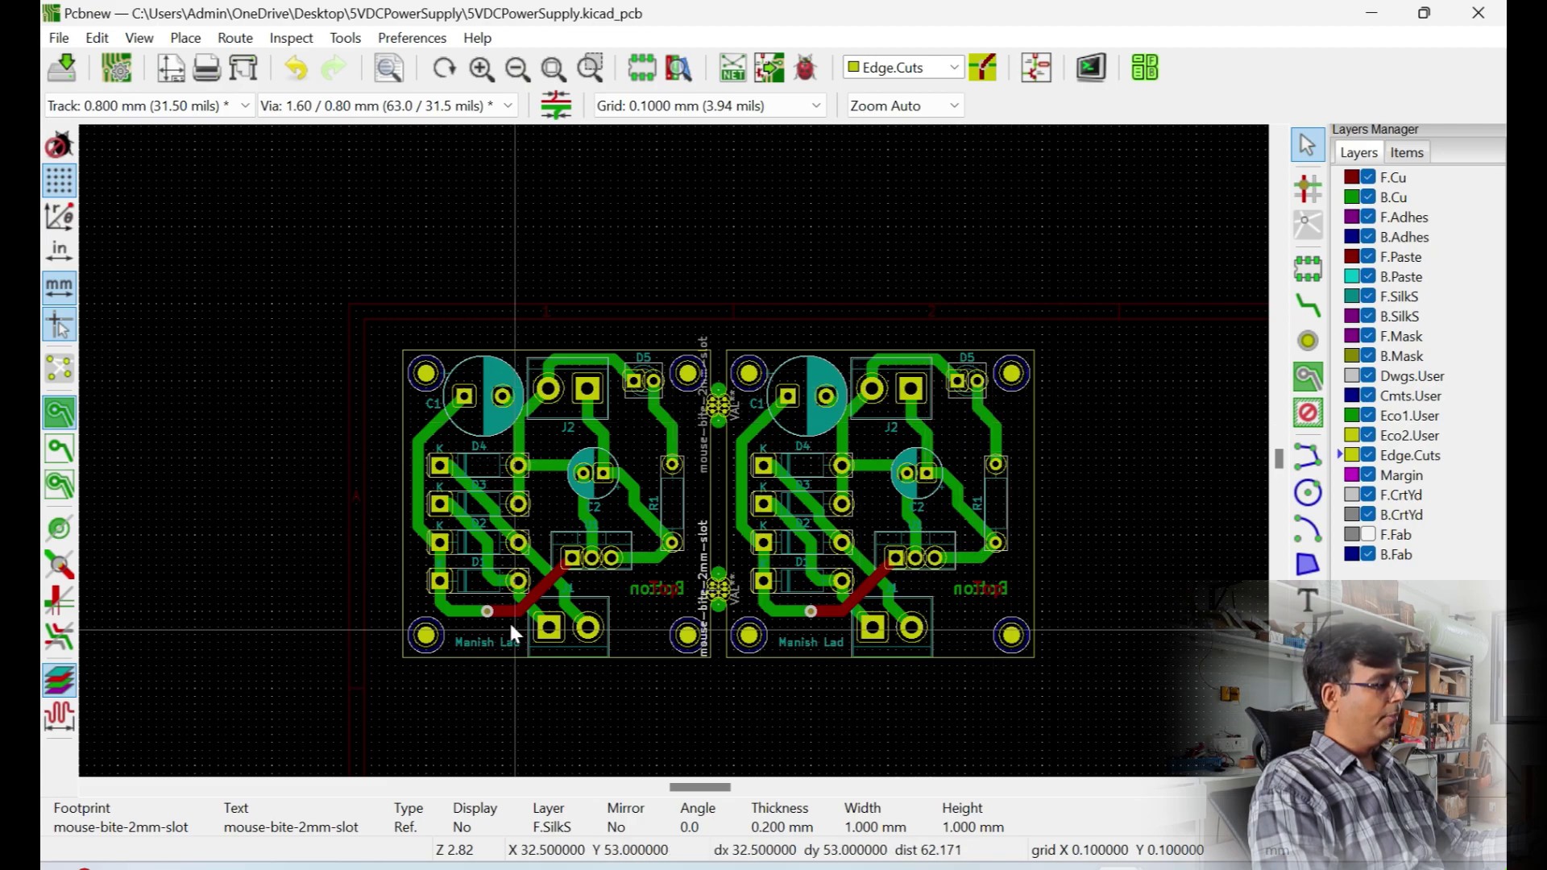
{"action": "left_click", "coordinate": [139, 41]}
{"action": "left_click", "coordinate": [203, 137]}
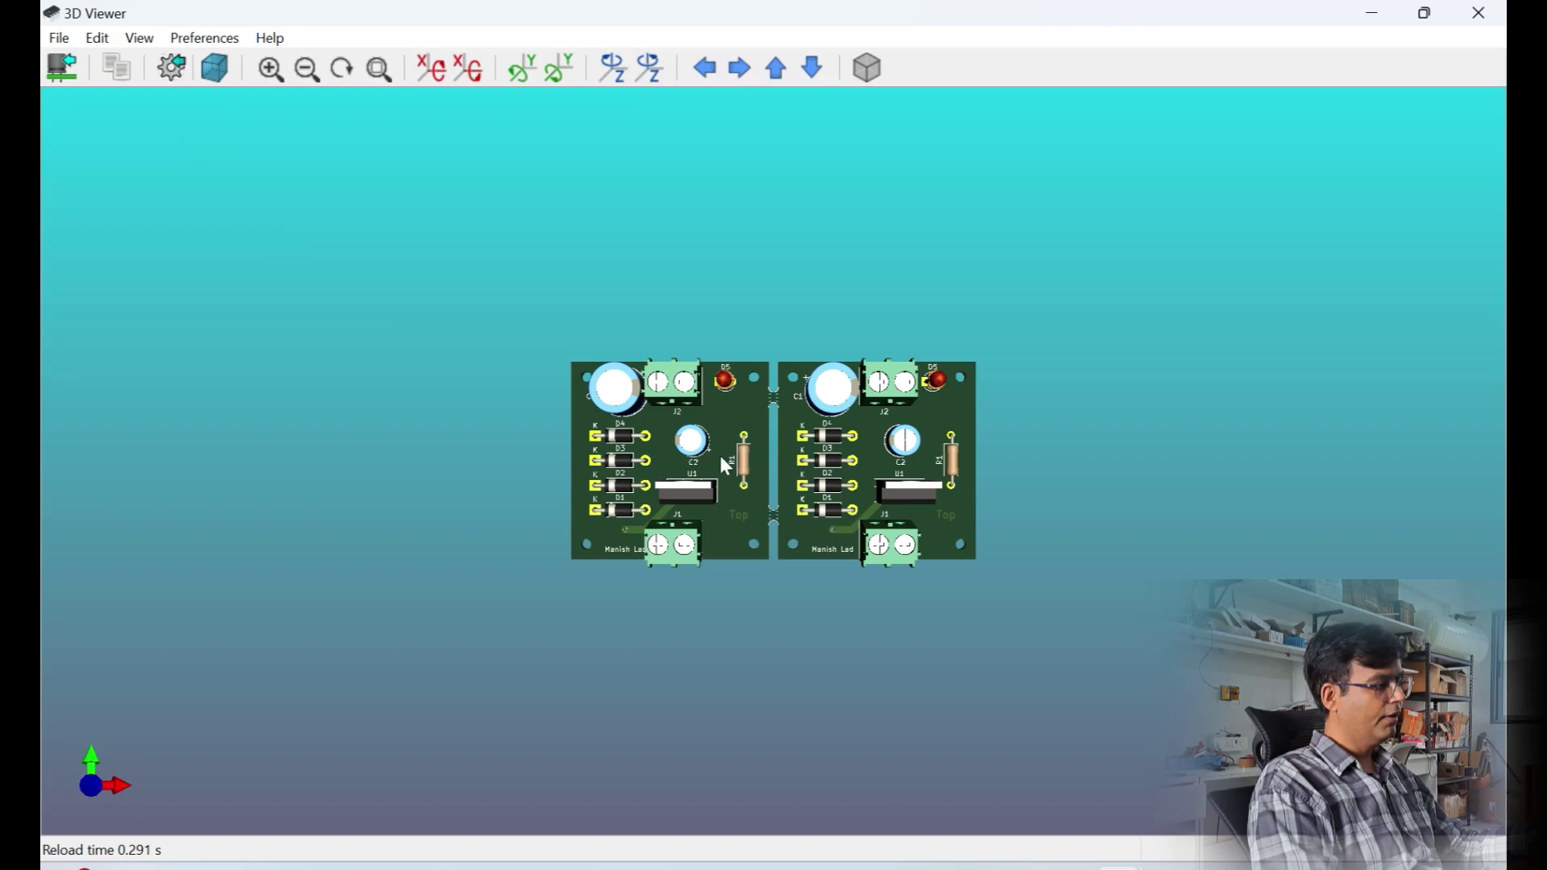
{"action": "scroll", "coordinate": [733, 435], "scroll_direction": "up", "scroll_amount": 5}
{"action": "left_click_drag", "start_coordinate": [723, 368], "coordinate": [619, 446]}
{"action": "left_click_drag", "start_coordinate": [887, 378], "coordinate": [792, 399]}
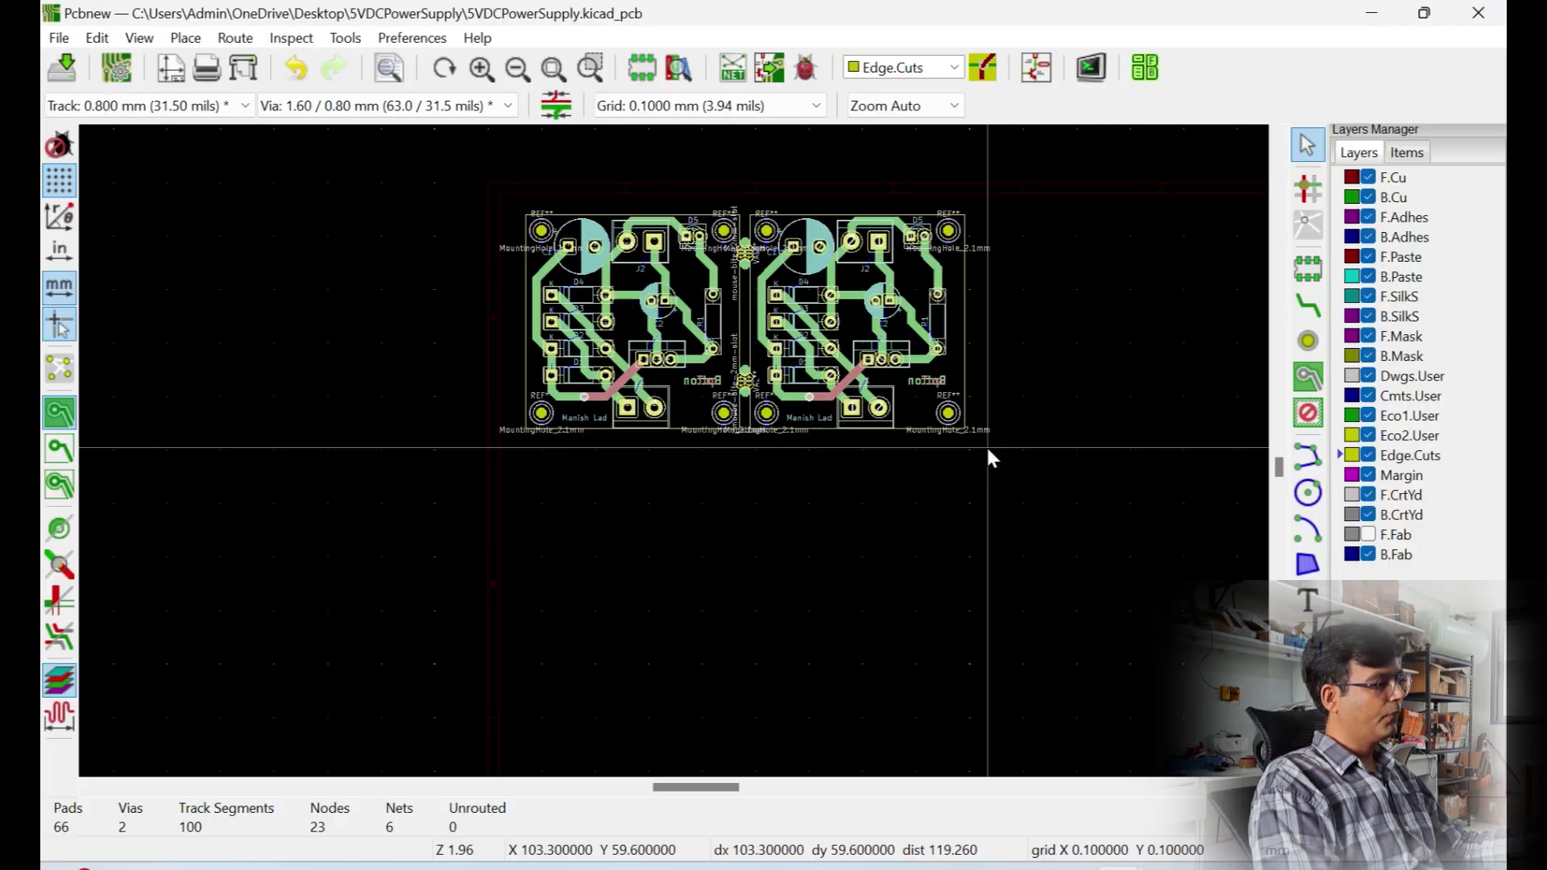
Copy the first board with its two mouse bites and place the copy just below it, aligned with its left edge
{"action": "left_click", "coordinate": [1040, 452]}
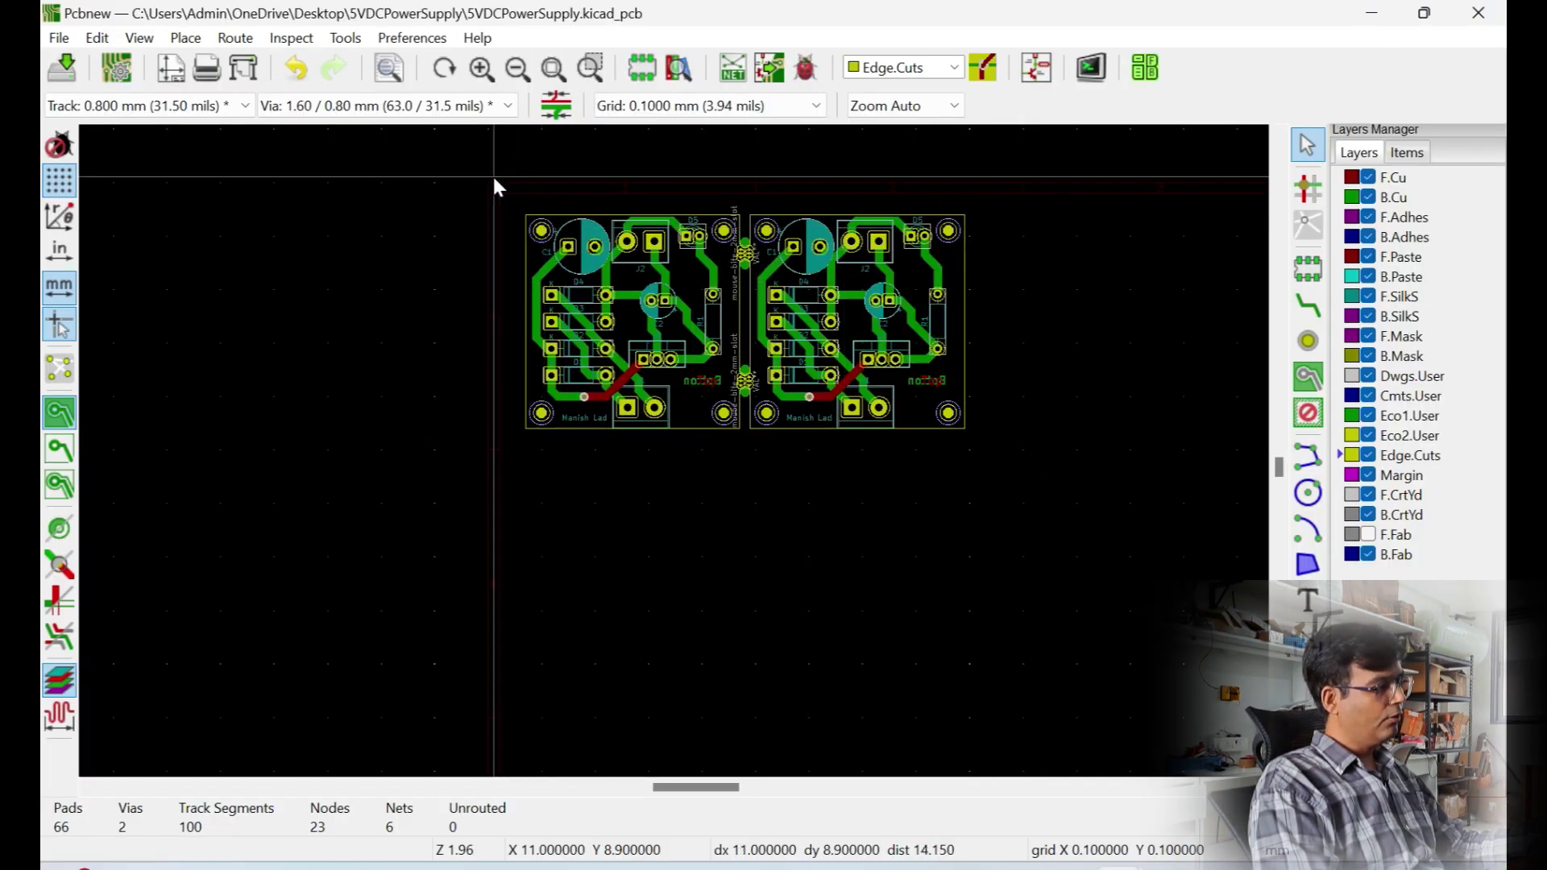
{"action": "left_click_drag", "start_coordinate": [494, 182], "coordinate": [1000, 490]}
{"action": "key", "text": "ctrl+c"}
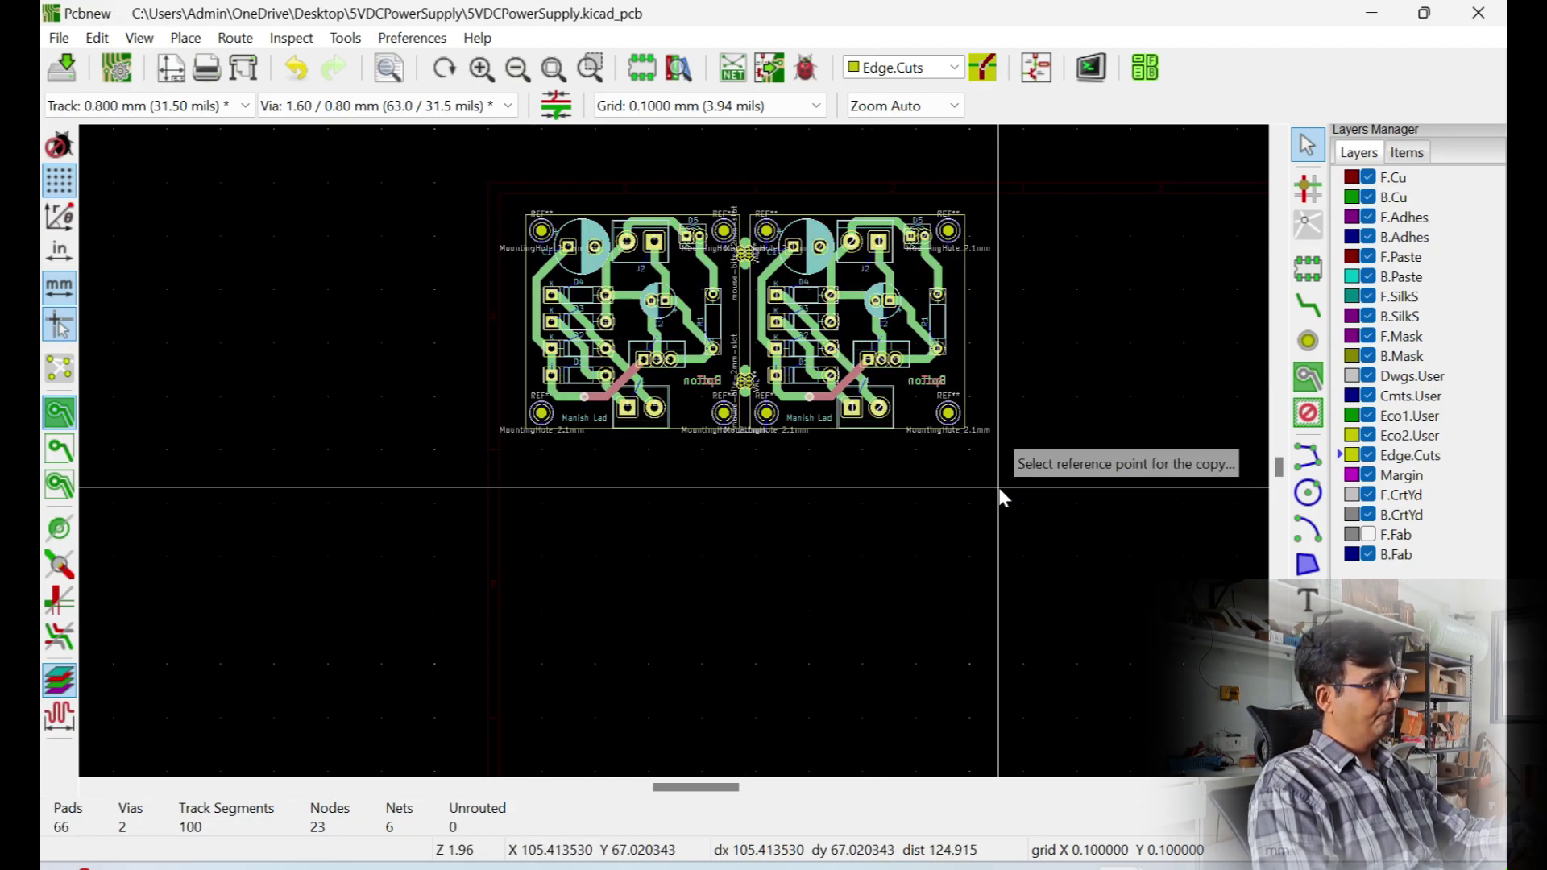
{"action": "left_click", "coordinate": [772, 537]}
{"action": "key", "text": "ctrl+v"}
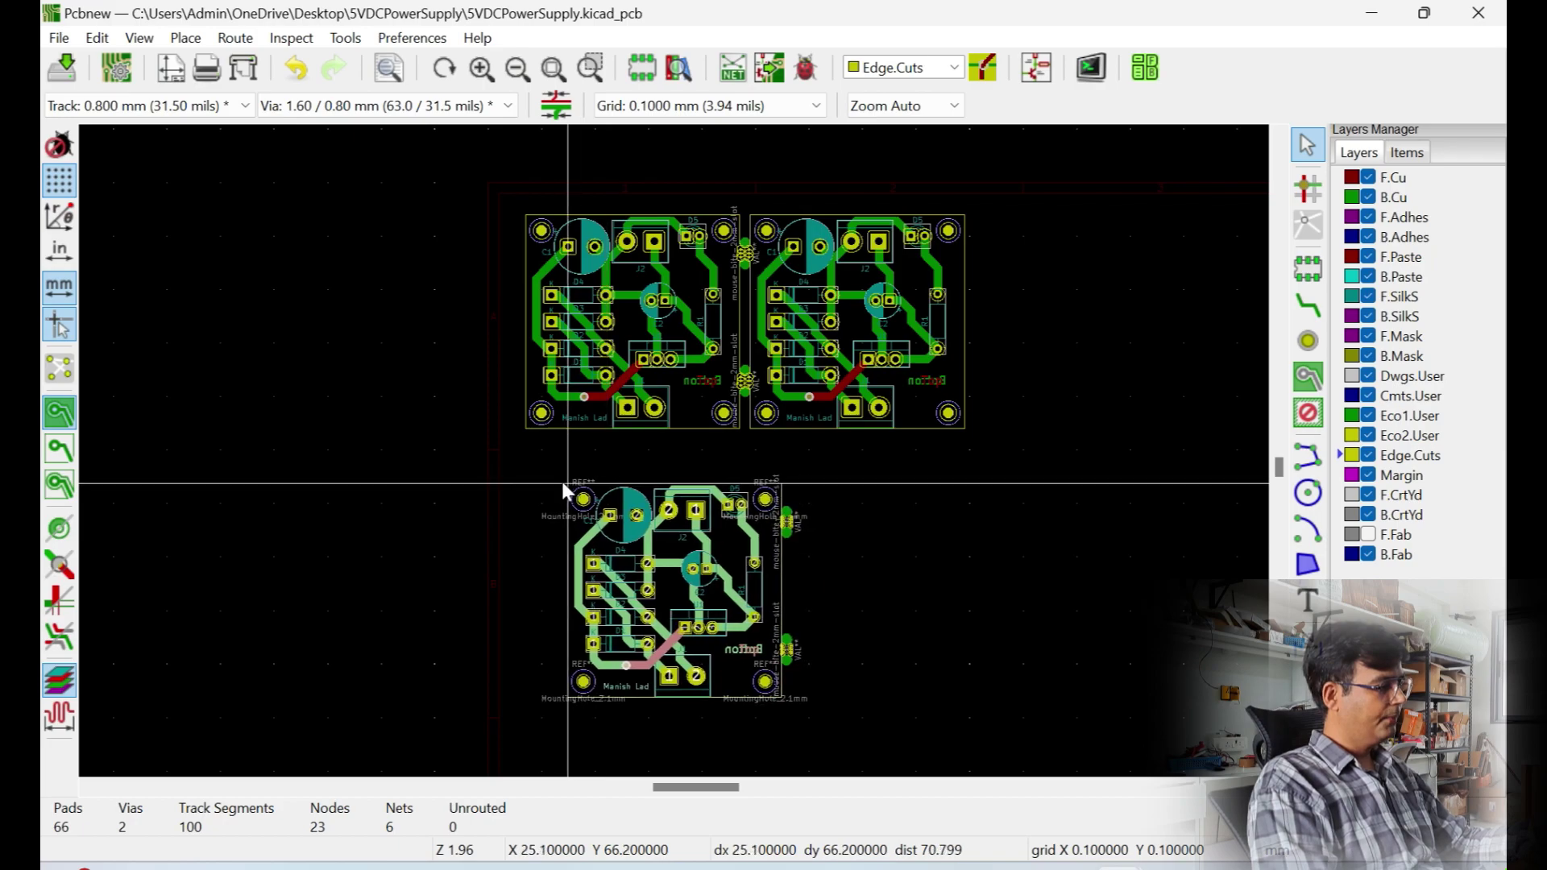
{"action": "scroll", "coordinate": [674, 452], "scroll_direction": "up", "scroll_amount": 3}
{"action": "scroll", "coordinate": [673, 448], "scroll_direction": "up", "scroll_amount": 2}
{"action": "scroll", "coordinate": [656, 419], "scroll_direction": "down", "scroll_amount": 3}
{"action": "scroll", "coordinate": [643, 379], "scroll_direction": "up", "scroll_amount": 4}
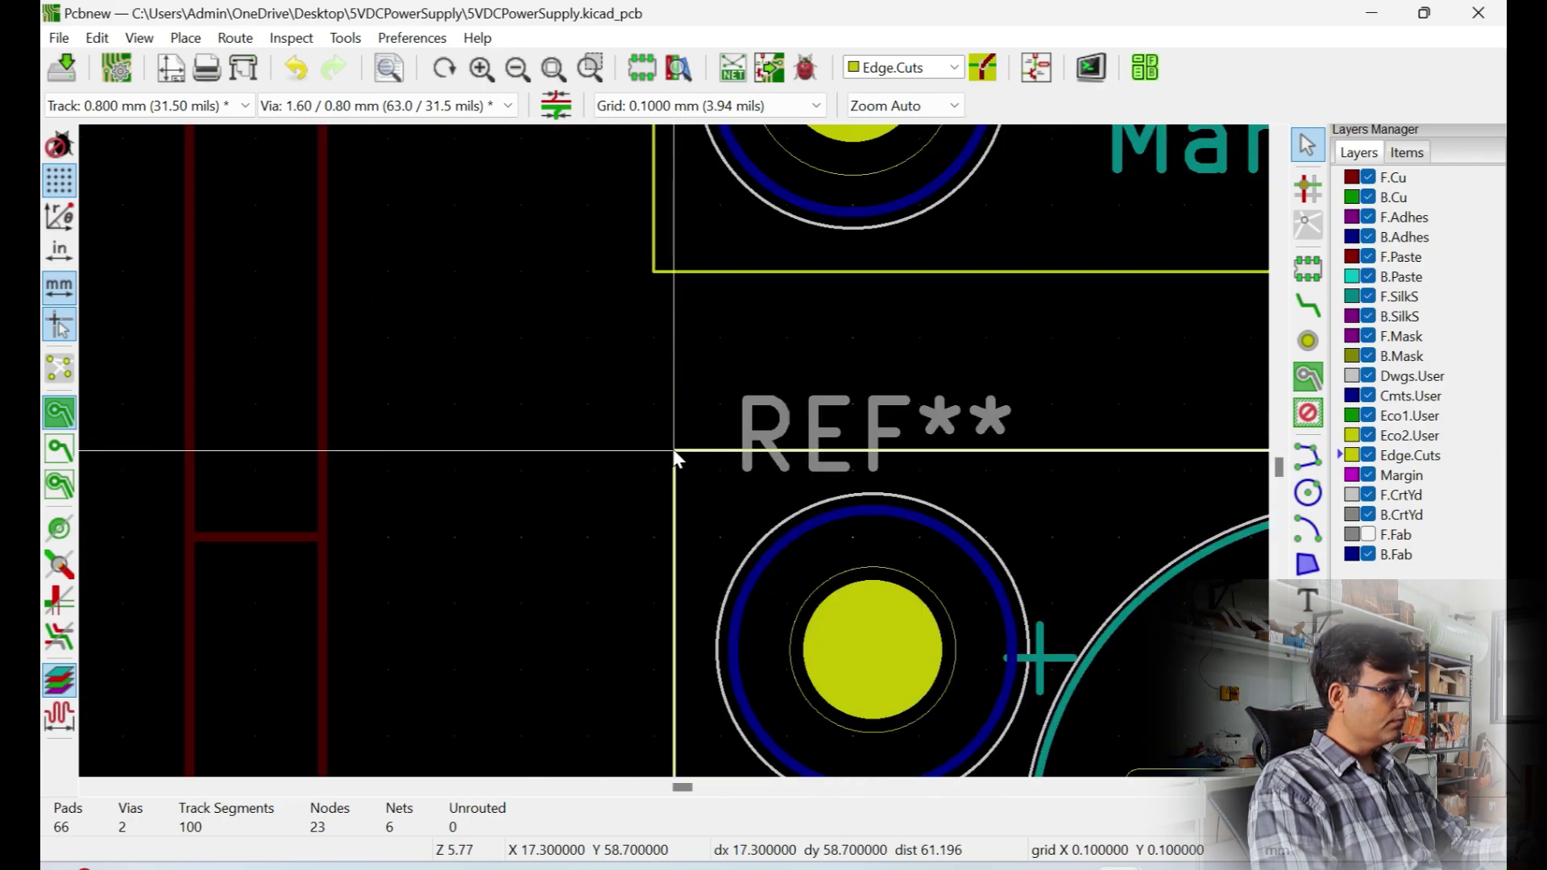
{"action": "left_click", "coordinate": [654, 358]}
Copy the lower mouse bite between the two upper boards, taking a reference point on its left side
{"action": "scroll", "coordinate": [728, 464], "scroll_direction": "down", "scroll_amount": 4}
{"action": "scroll", "coordinate": [733, 419], "scroll_direction": "up", "scroll_amount": 4}
{"action": "scroll", "coordinate": [675, 459], "scroll_direction": "up", "scroll_amount": 3}
{"action": "scroll", "coordinate": [802, 286], "scroll_direction": "down", "scroll_amount": 4}
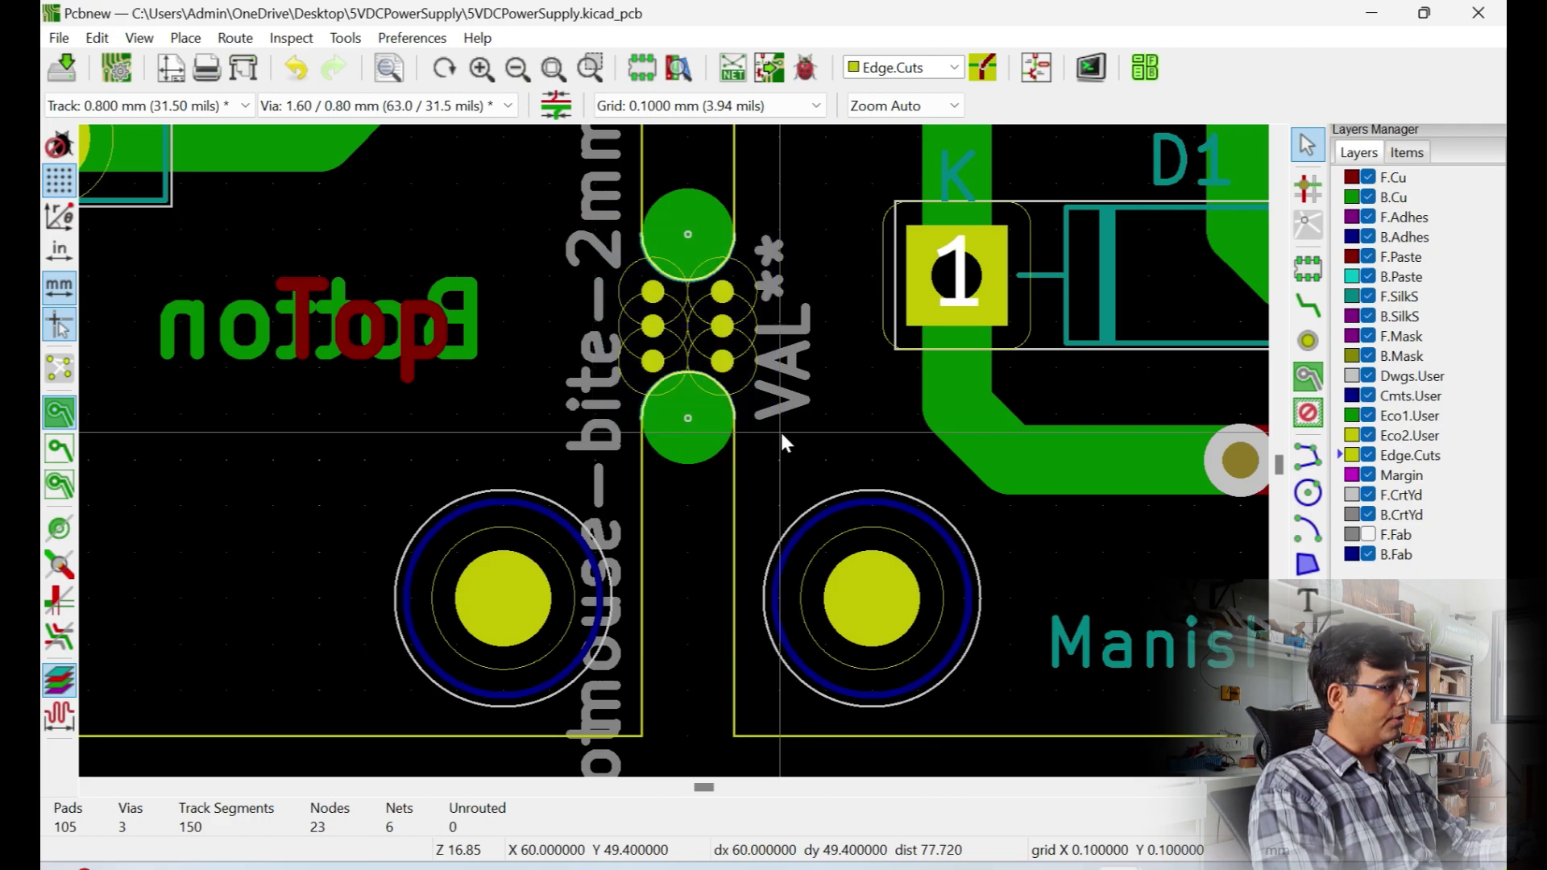
{"action": "left_click", "coordinate": [733, 343]}
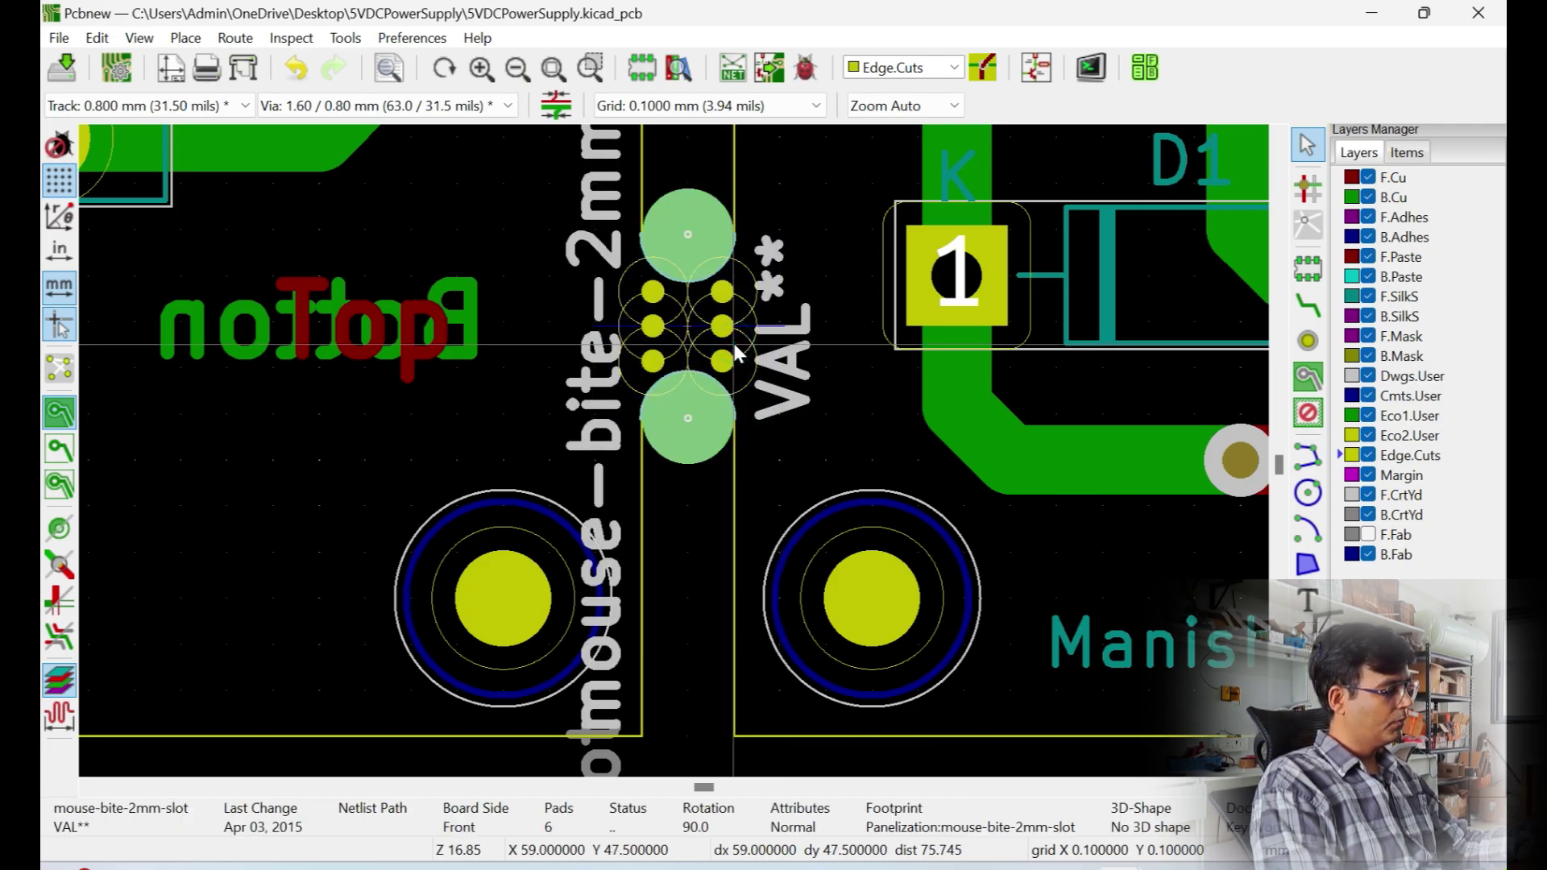
{"action": "key", "text": "ctrl+c"}
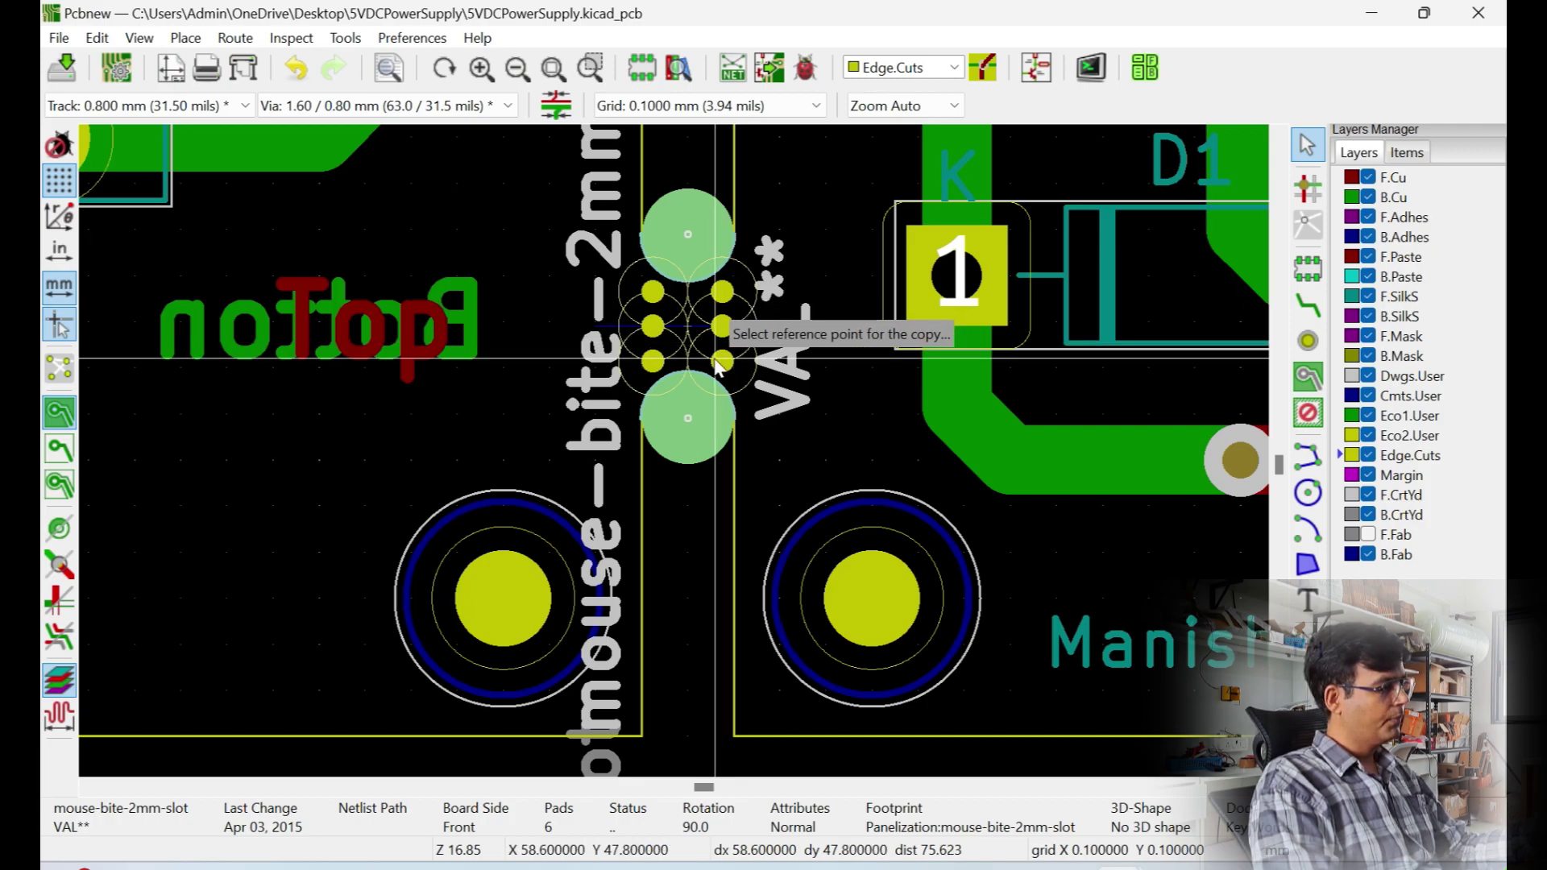
{"action": "left_click", "coordinate": [645, 291]}
Paste the mouse bite, rotate it to horizontal and place it in the gap between the first board and its lower copy, above C1
{"action": "scroll", "coordinate": [644, 291], "scroll_direction": "down", "scroll_amount": 5}
{"action": "scroll", "coordinate": [569, 570], "scroll_direction": "up", "scroll_amount": 5}
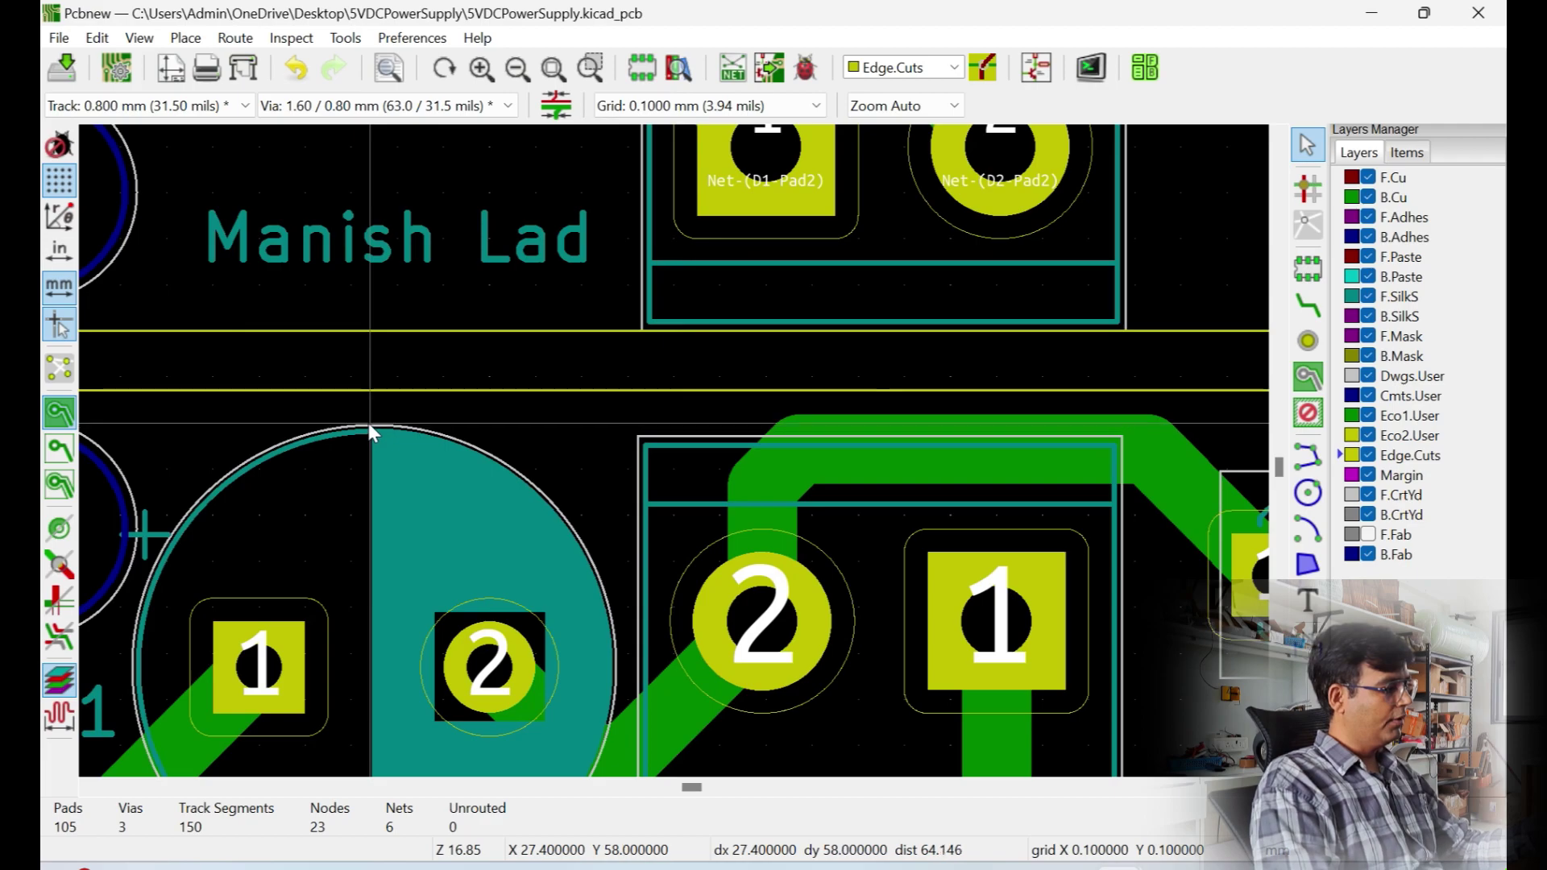
{"action": "key", "text": "ctrl+v"}
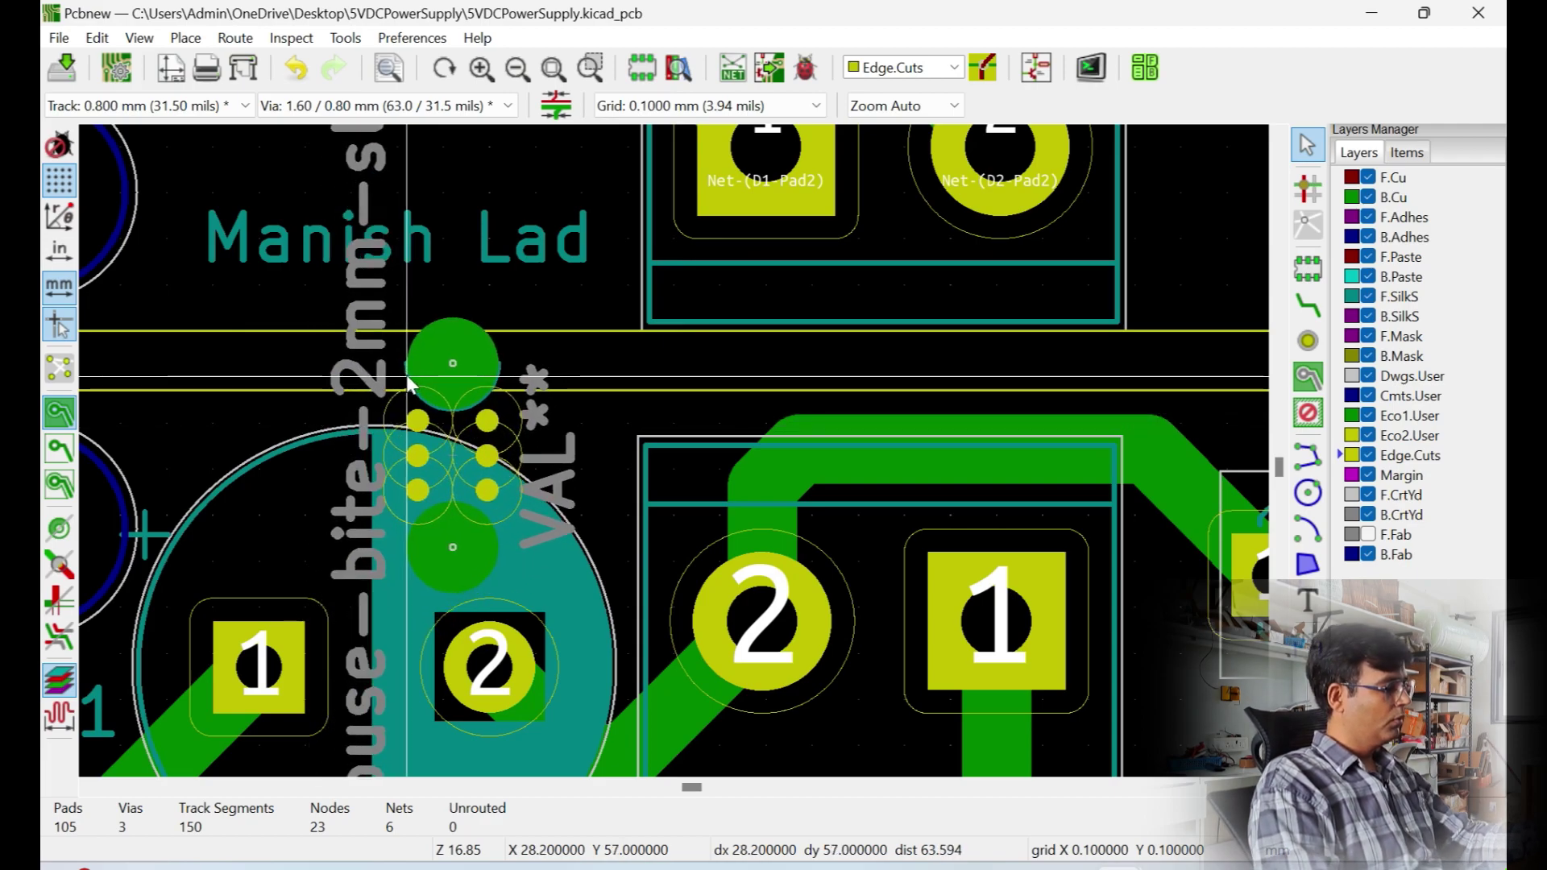
{"action": "key", "text": "r"}
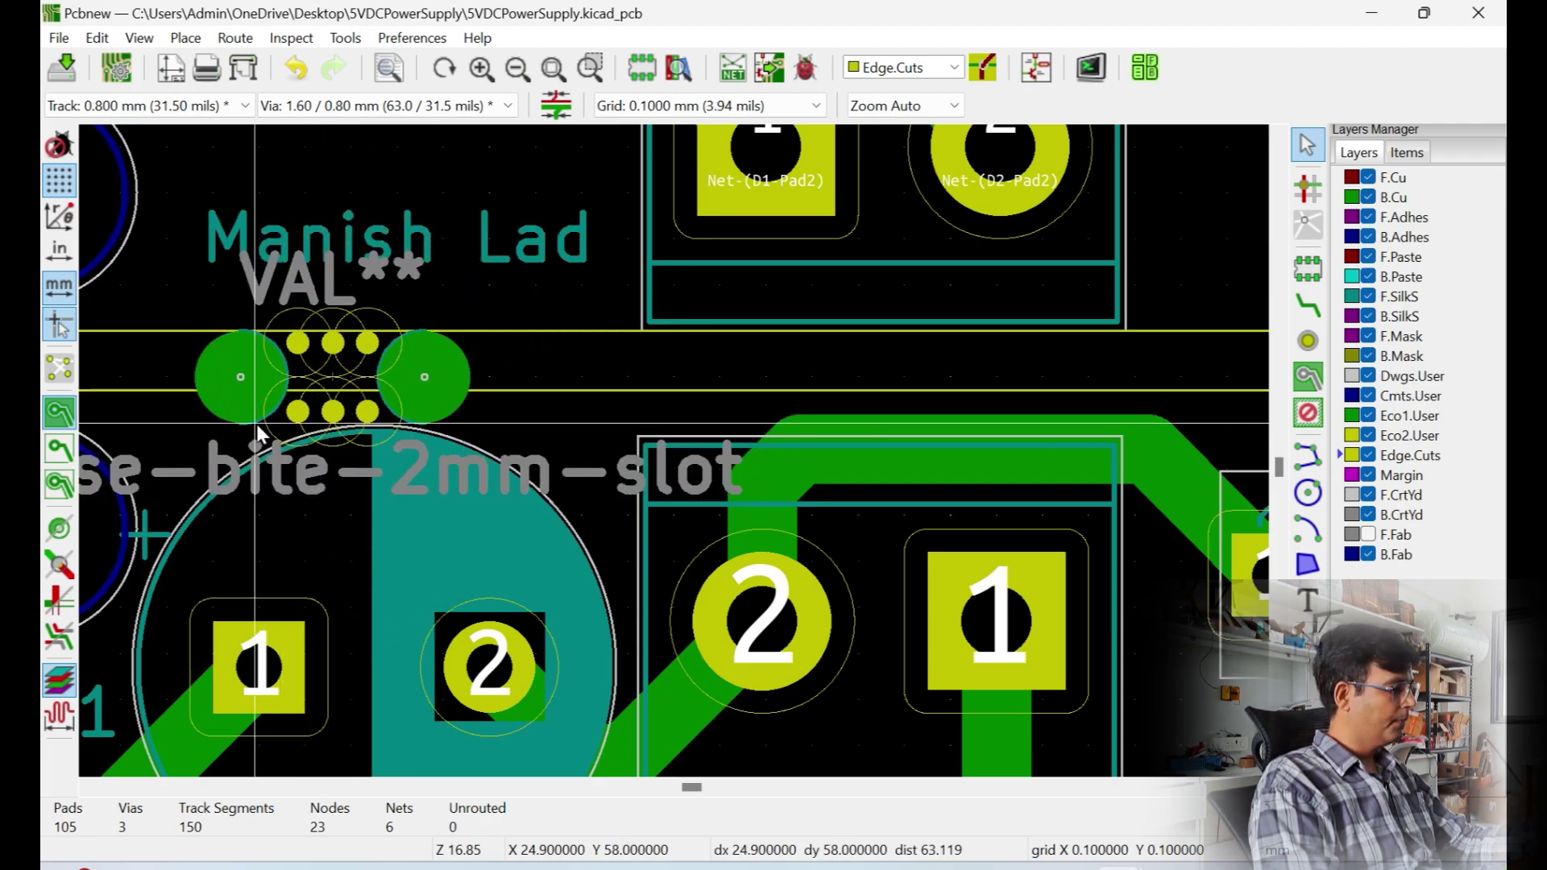
{"action": "left_click", "coordinate": [256, 424]}
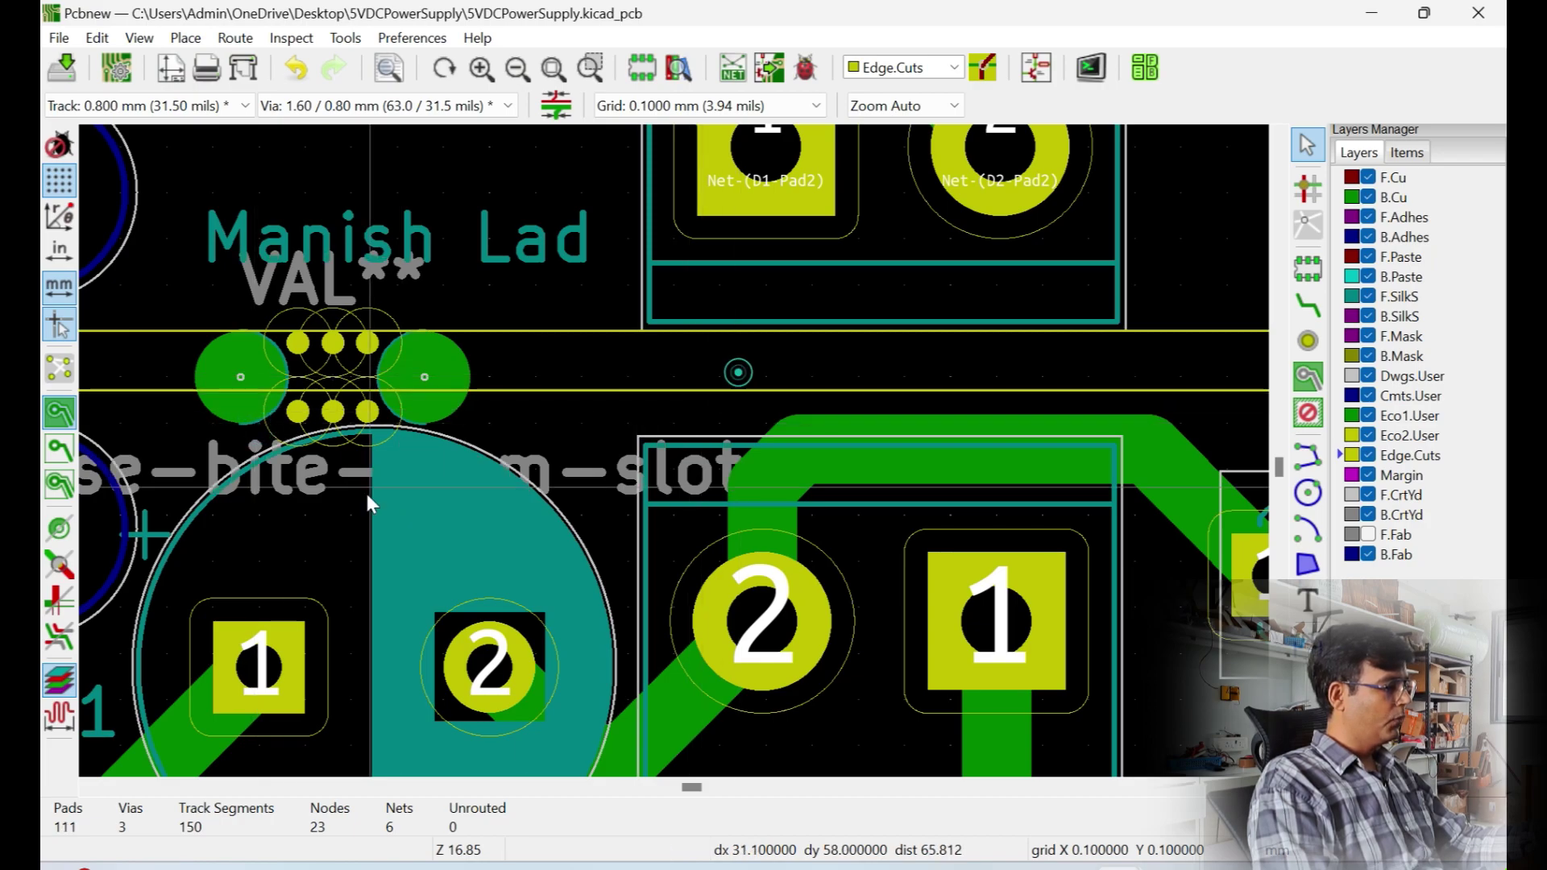
Move the whole lower board with its side mouse bites 0.7 mm down to align its top edge with the horizontal mouse bite
{"action": "scroll", "coordinate": [366, 495], "scroll_direction": "down", "scroll_amount": 5}
{"action": "scroll", "coordinate": [729, 484], "scroll_direction": "up", "scroll_amount": 3}
{"action": "left_click_drag", "start_coordinate": [495, 326], "coordinate": [996, 677]}
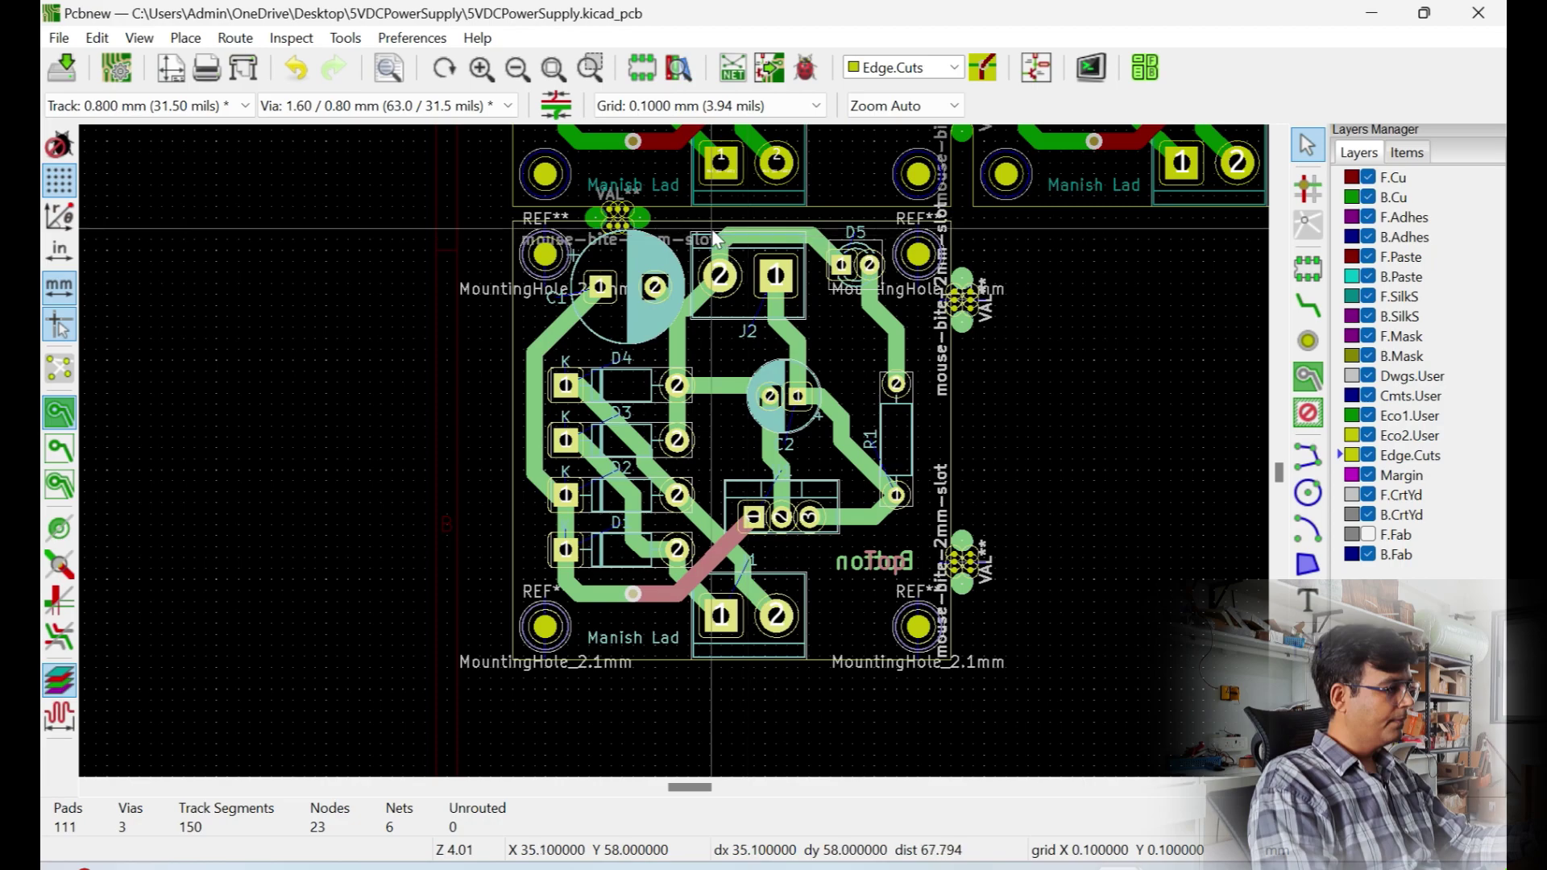
{"action": "scroll", "coordinate": [671, 449], "scroll_direction": "up", "scroll_amount": 3}
{"action": "scroll", "coordinate": [672, 450], "scroll_direction": "up", "scroll_amount": 2}
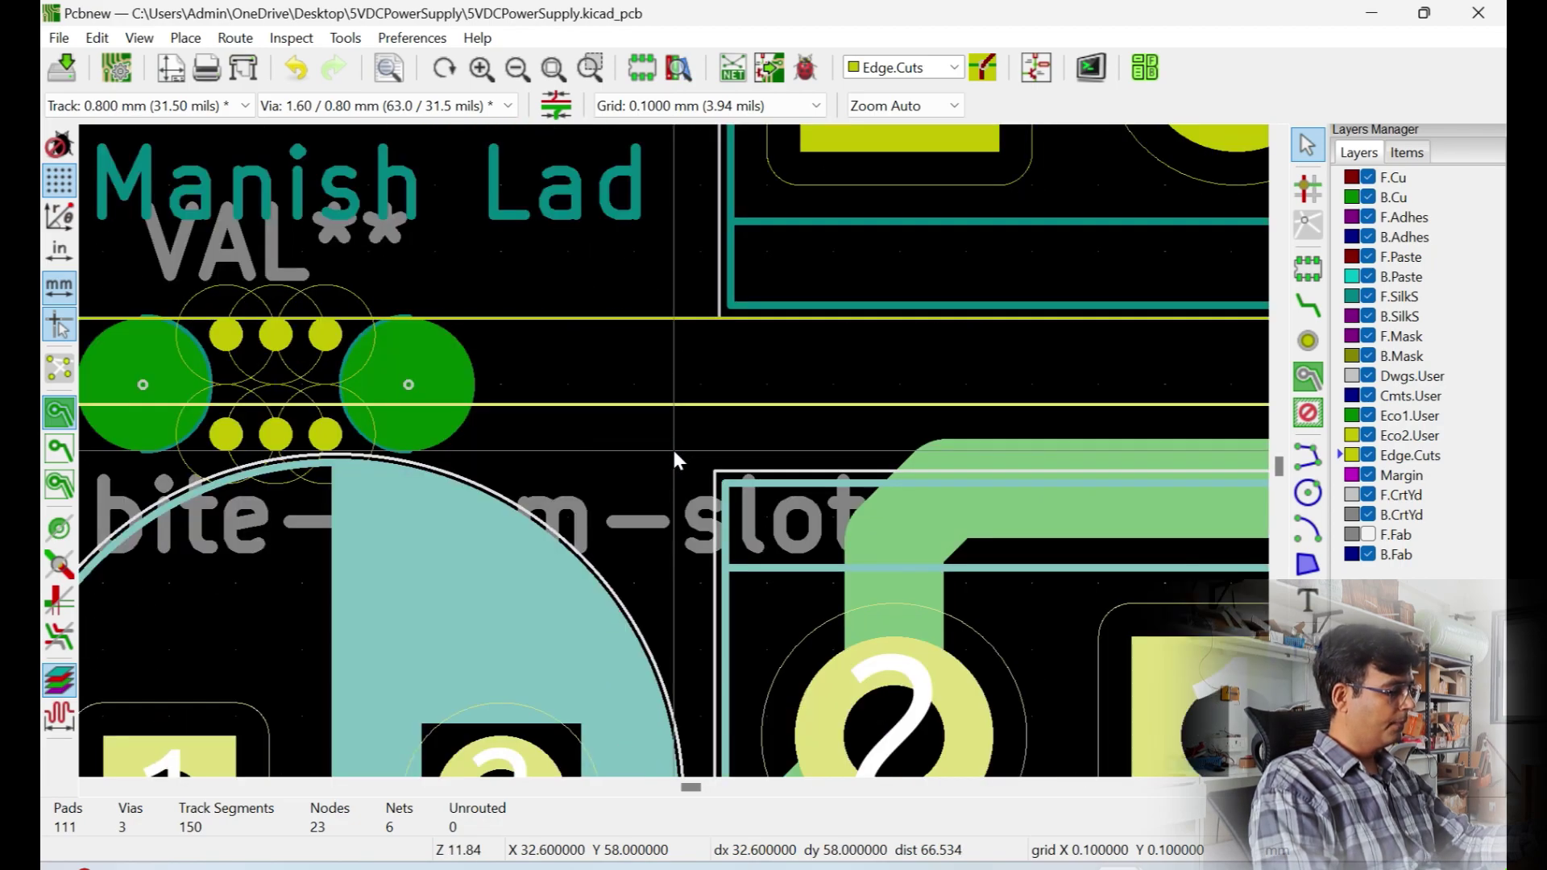
{"action": "key", "text": "m"}
{"action": "key", "text": "Down"}
{"action": "key", "text": "Down"}
{"action": "key", "text": "Down"}
{"action": "key", "text": "Down"}
{"action": "key", "text": "Down"}
{"action": "key", "text": "Down"}
{"action": "key", "text": "Down"}
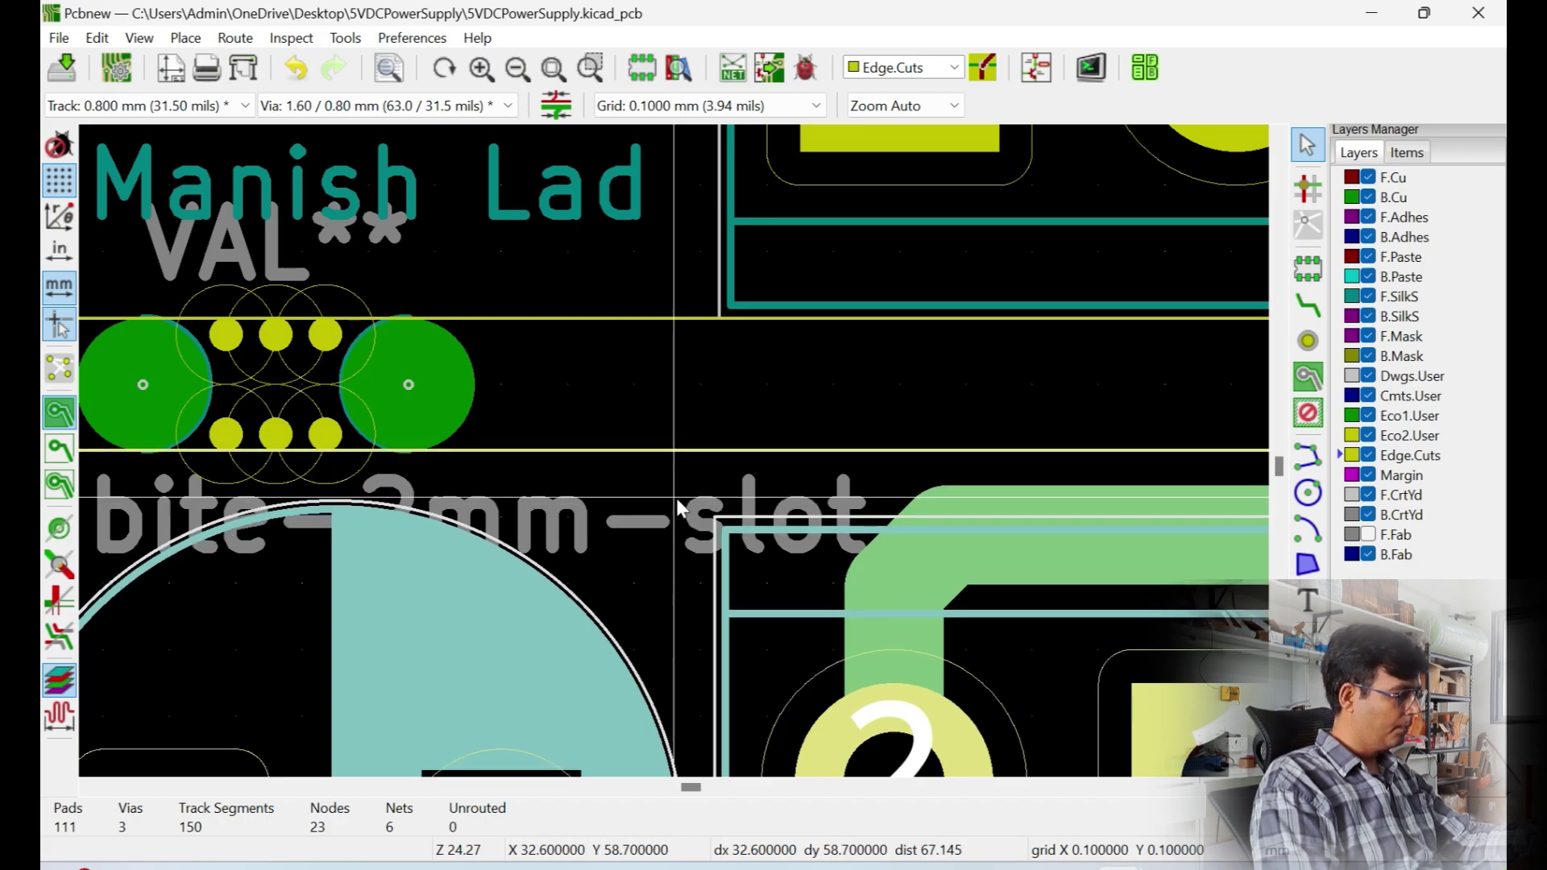
Duplicate the horizontal mouse bite and place the copy in the same gap above D5, level with the original
{"action": "scroll", "coordinate": [693, 362], "scroll_direction": "down", "scroll_amount": 5}
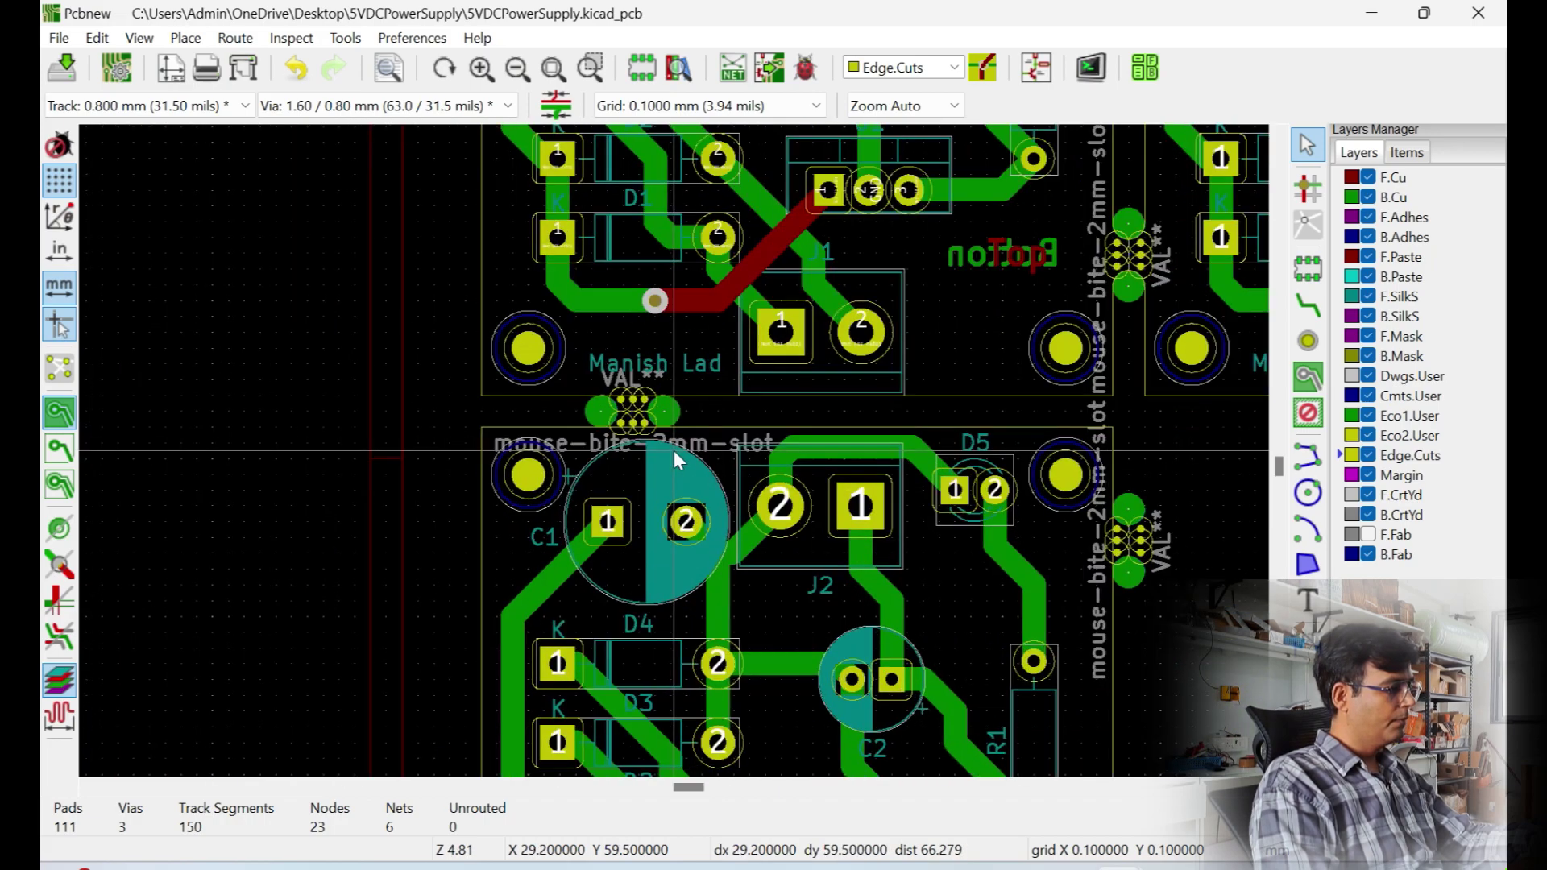
{"action": "left_click", "coordinate": [650, 418]}
{"action": "key", "text": "ctrl+d"}
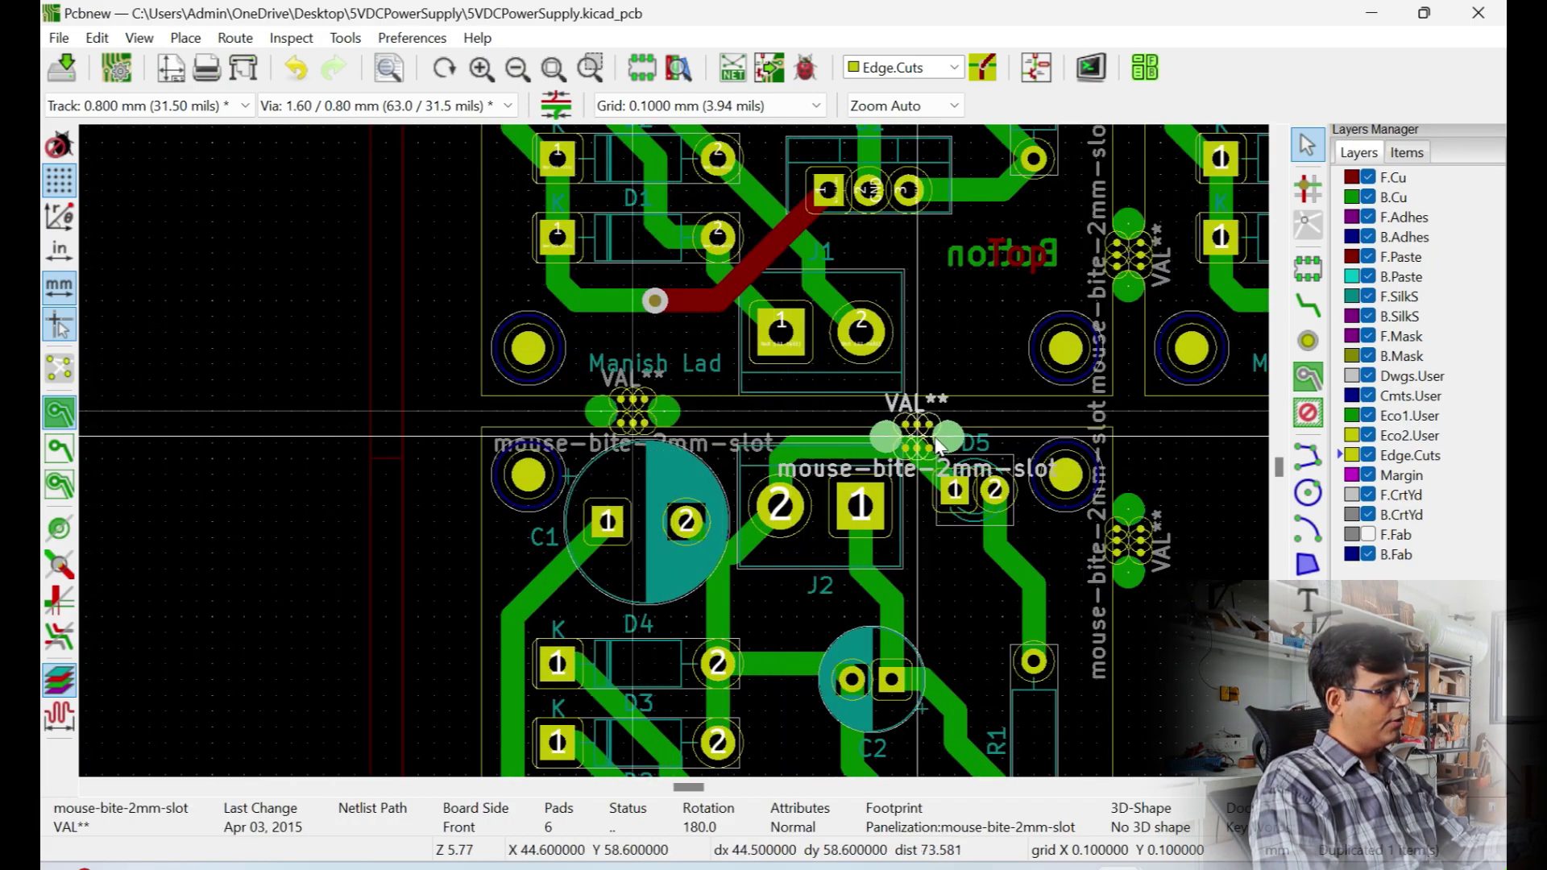
{"action": "scroll", "coordinate": [1019, 443], "scroll_direction": "up", "scroll_amount": 1}
{"action": "scroll", "coordinate": [564, 441], "scroll_direction": "up", "scroll_amount": 6}
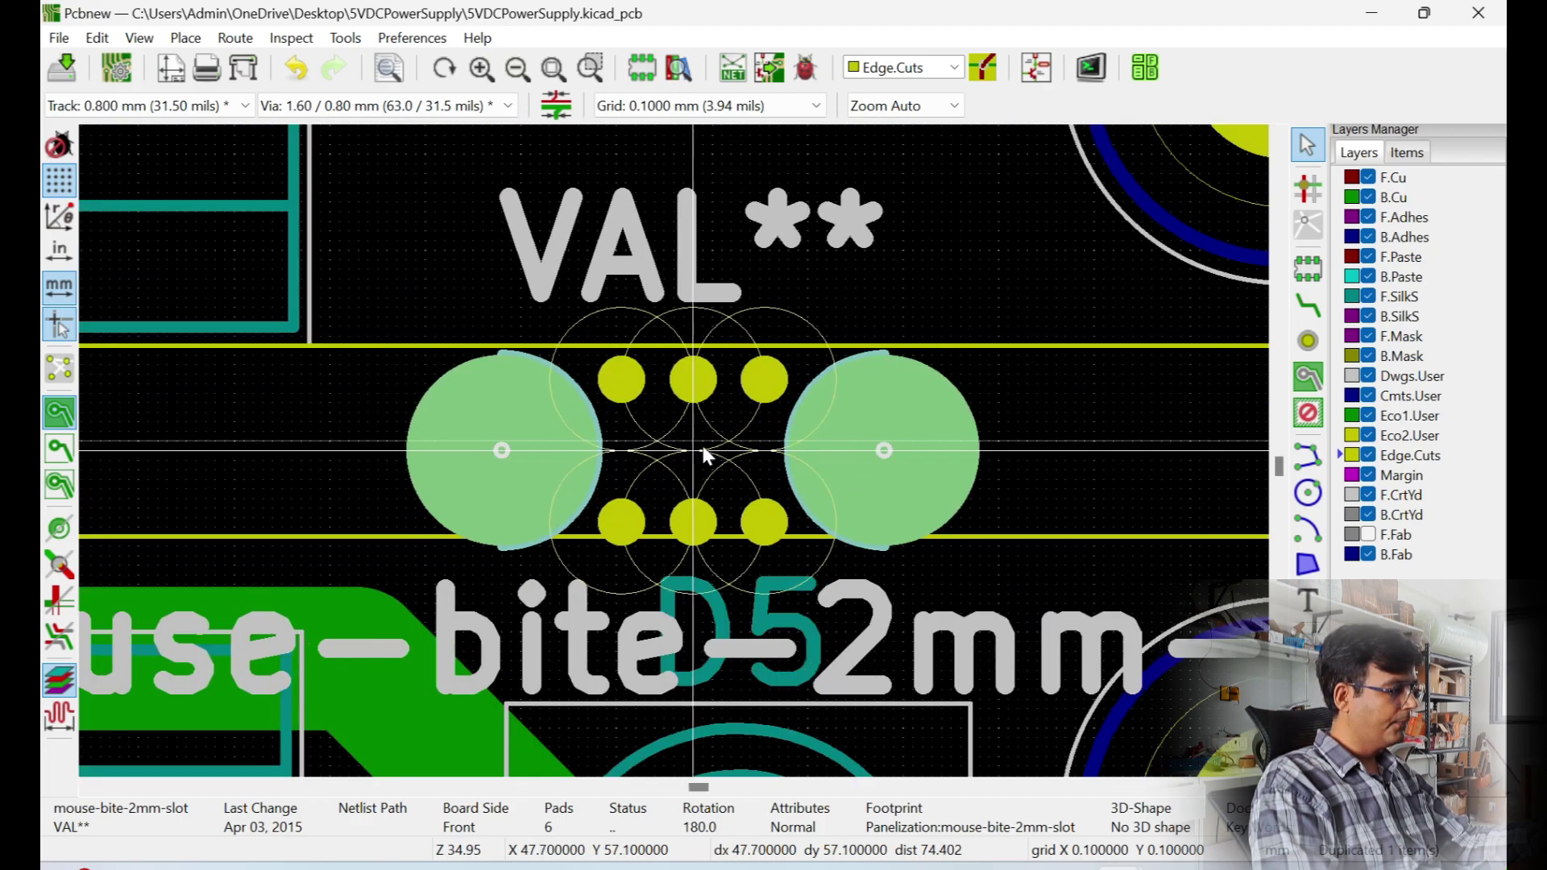
{"action": "left_click", "coordinate": [731, 440]}
{"action": "scroll", "coordinate": [957, 440], "scroll_direction": "down", "scroll_amount": 6}
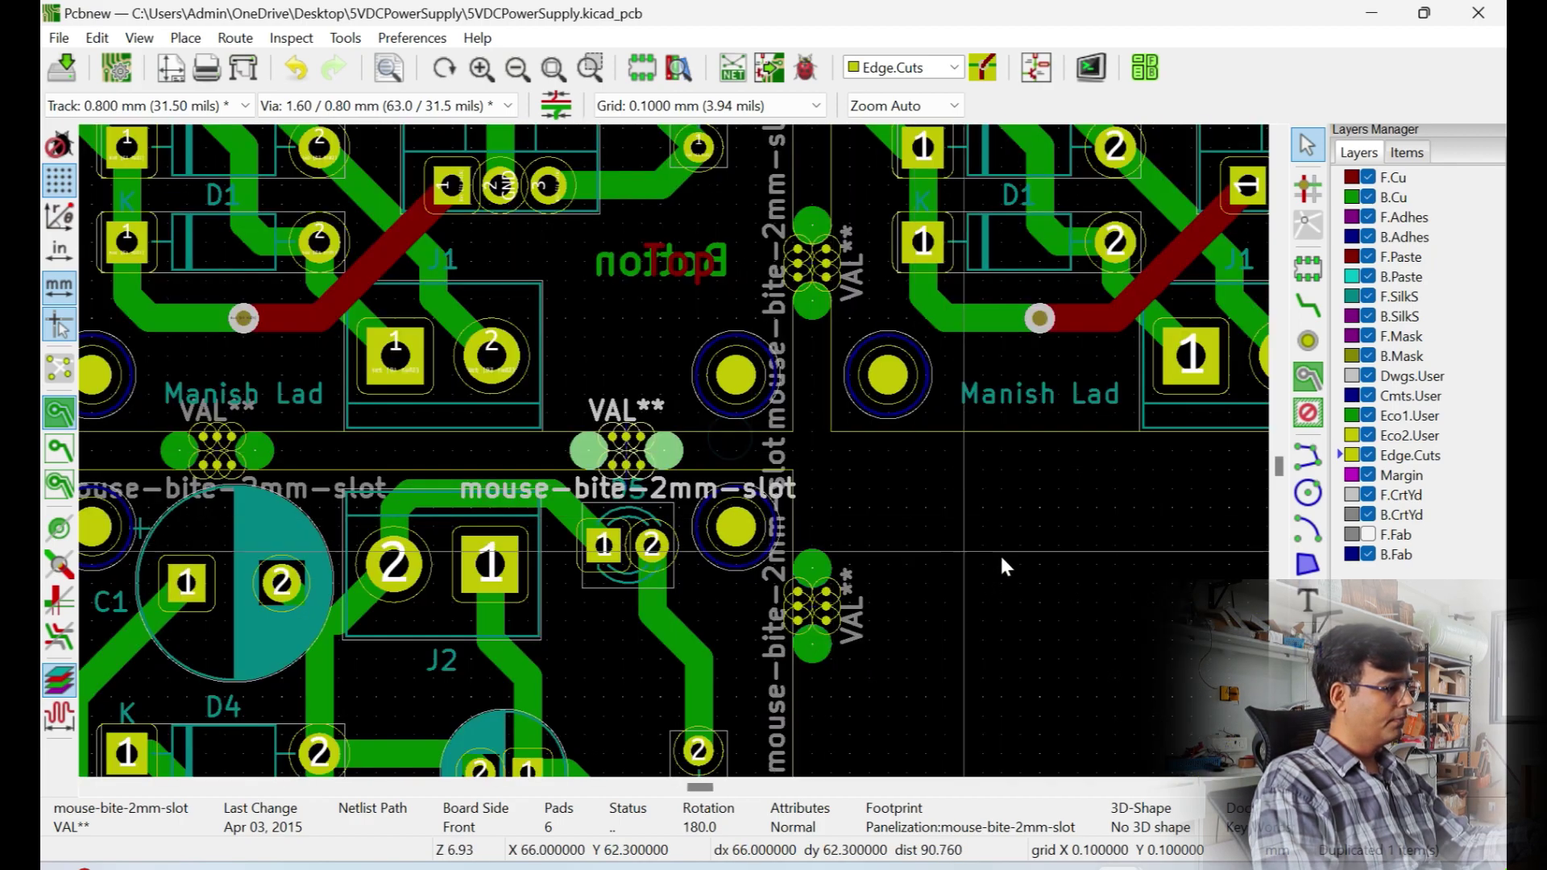
{"action": "left_click", "coordinate": [1008, 556]}
{"action": "scroll", "coordinate": [977, 586], "scroll_direction": "down", "scroll_amount": 1}
{"action": "scroll", "coordinate": [669, 476], "scroll_direction": "down", "scroll_amount": 3}
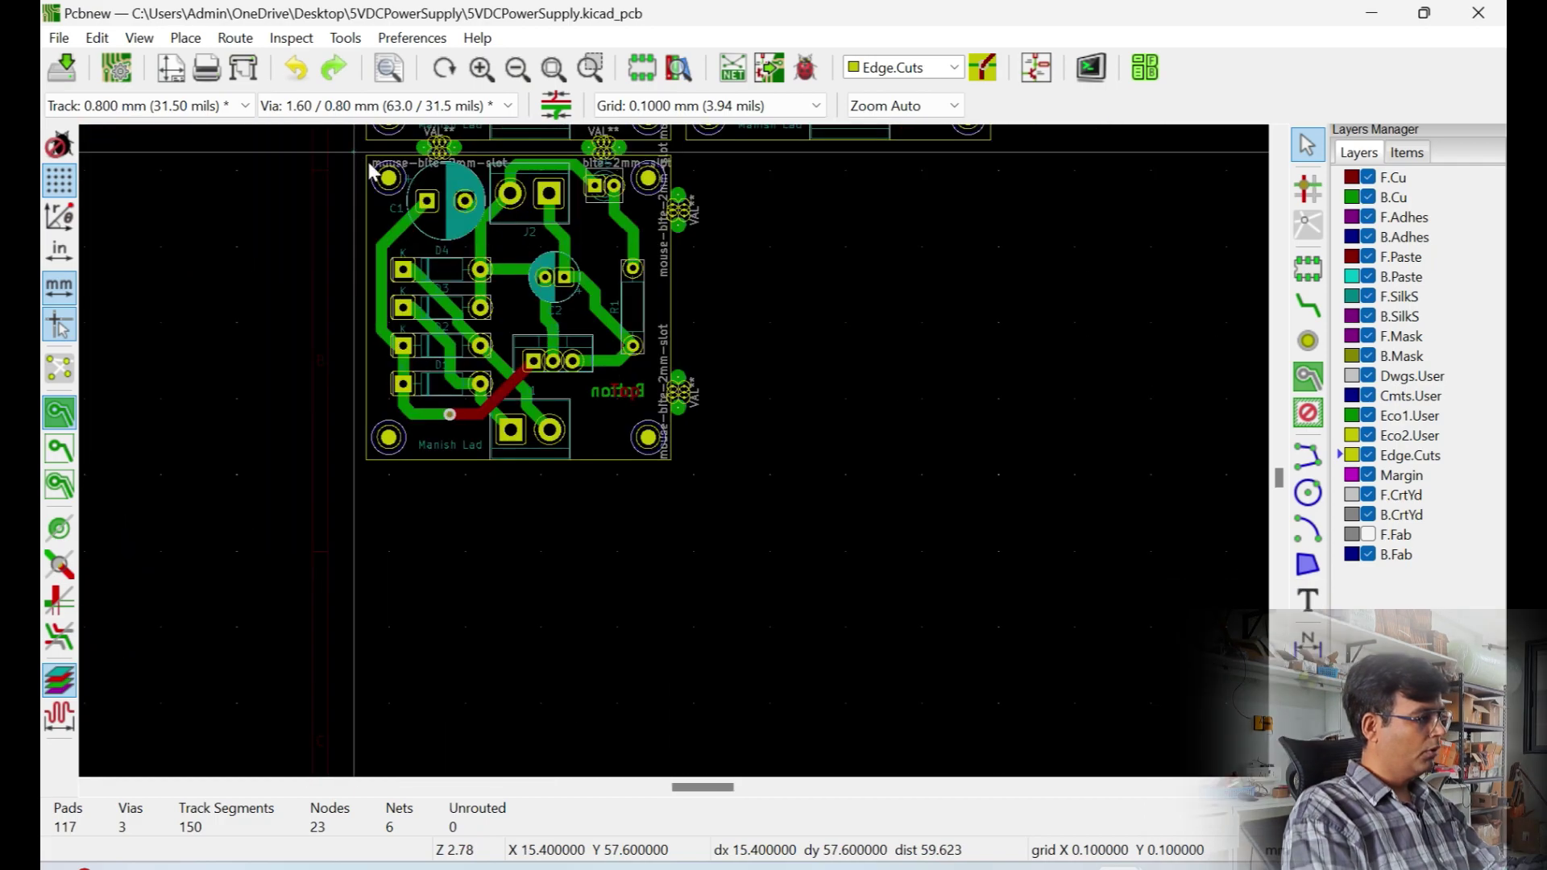
{"action": "left_click_drag", "start_coordinate": [354, 156], "coordinate": [713, 506]}
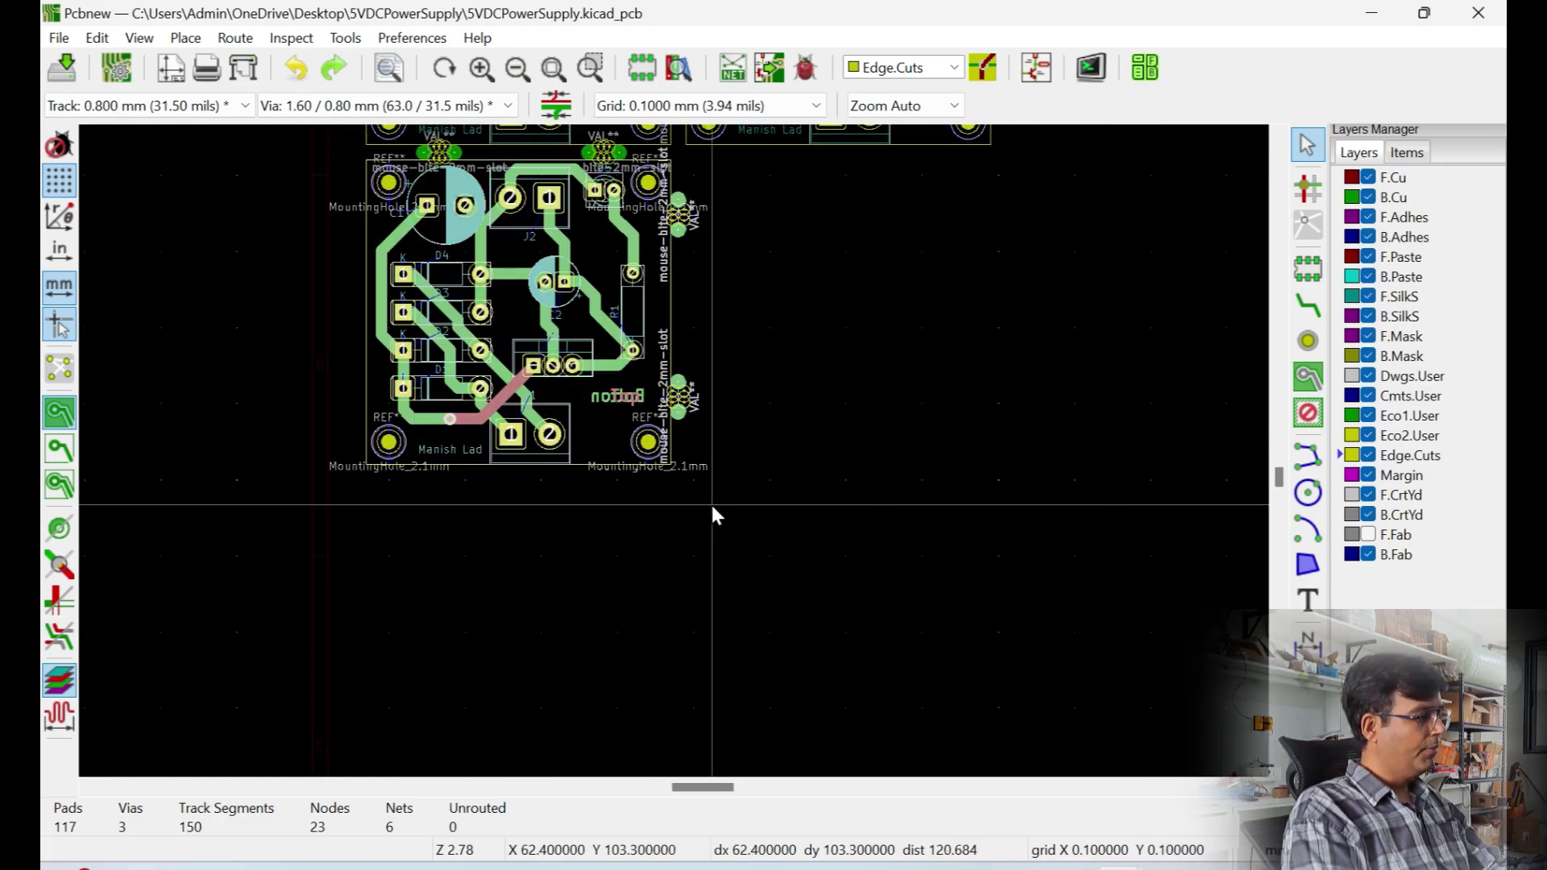
{"action": "scroll", "coordinate": [675, 452], "scroll_direction": "up", "scroll_amount": 15}
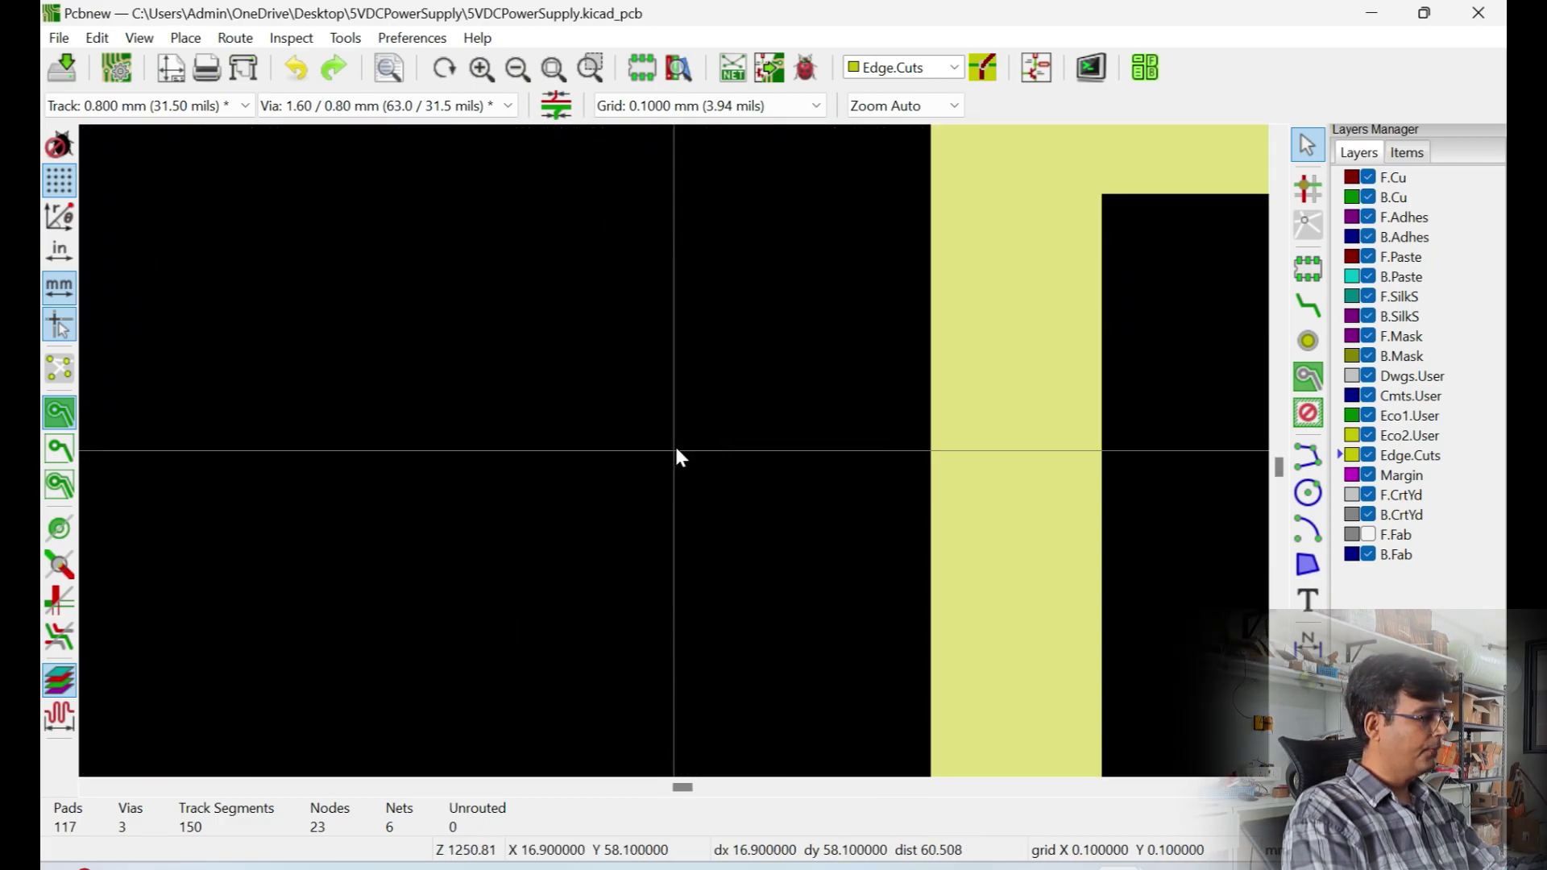
{"action": "left_click", "coordinate": [676, 454]}
{"action": "key", "text": "Escape"}
{"action": "scroll", "coordinate": [706, 374], "scroll_direction": "down", "scroll_amount": 8}
{"action": "scroll", "coordinate": [967, 768], "scroll_direction": "down", "scroll_amount": 6}
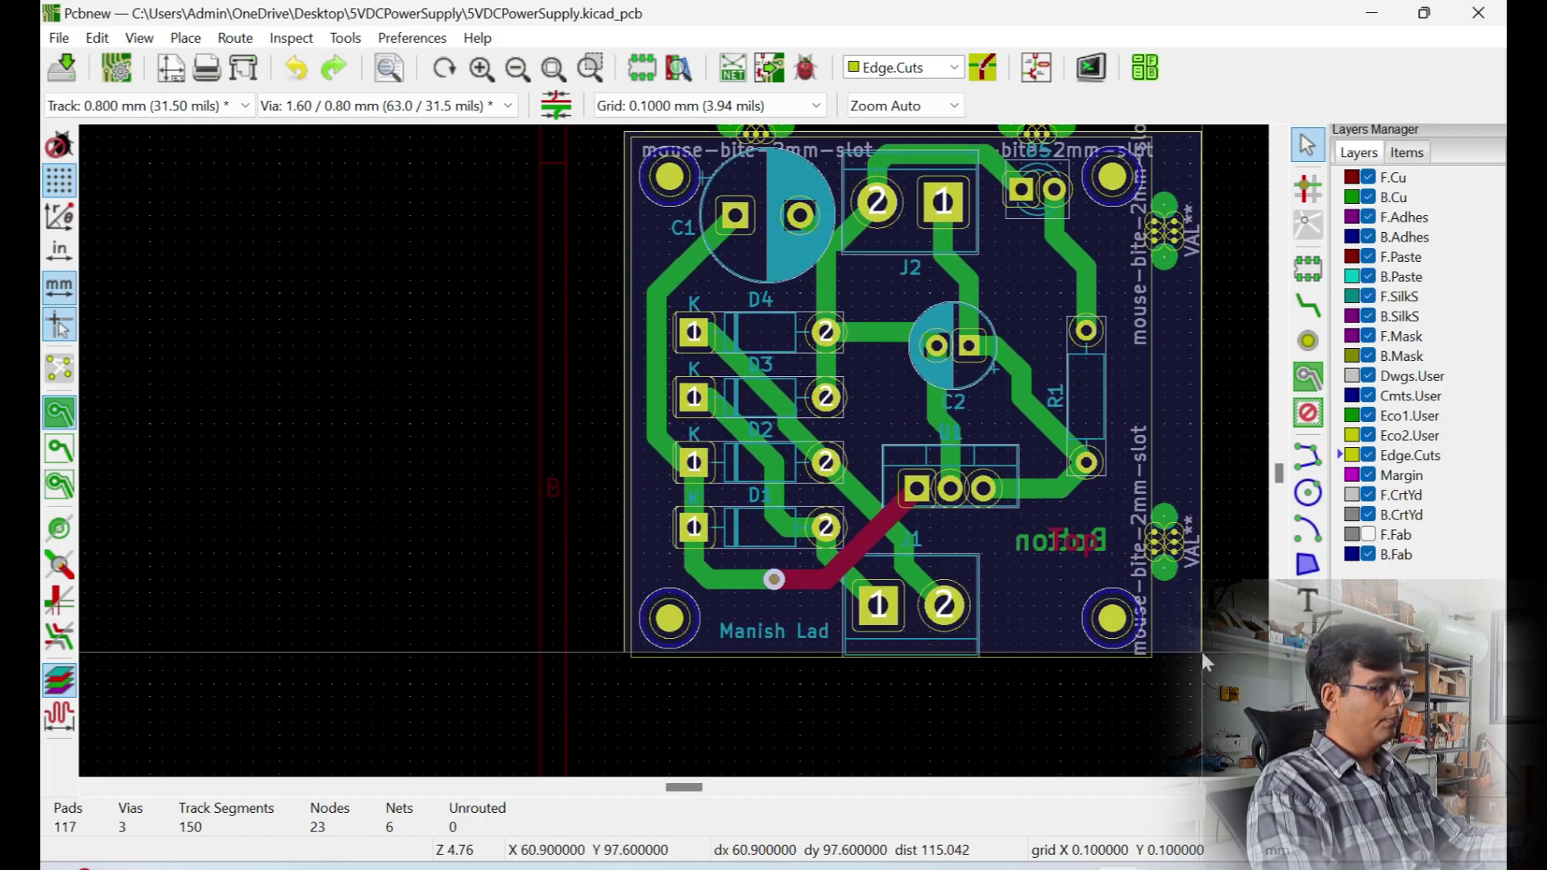
Copy the whole lower board with its side mouse bites, taking the upper-left corner of its outline as the reference point
{"action": "scroll", "coordinate": [708, 415], "scroll_direction": "down", "scroll_amount": 3}
{"action": "scroll", "coordinate": [525, 400], "scroll_direction": "up", "scroll_amount": 11}
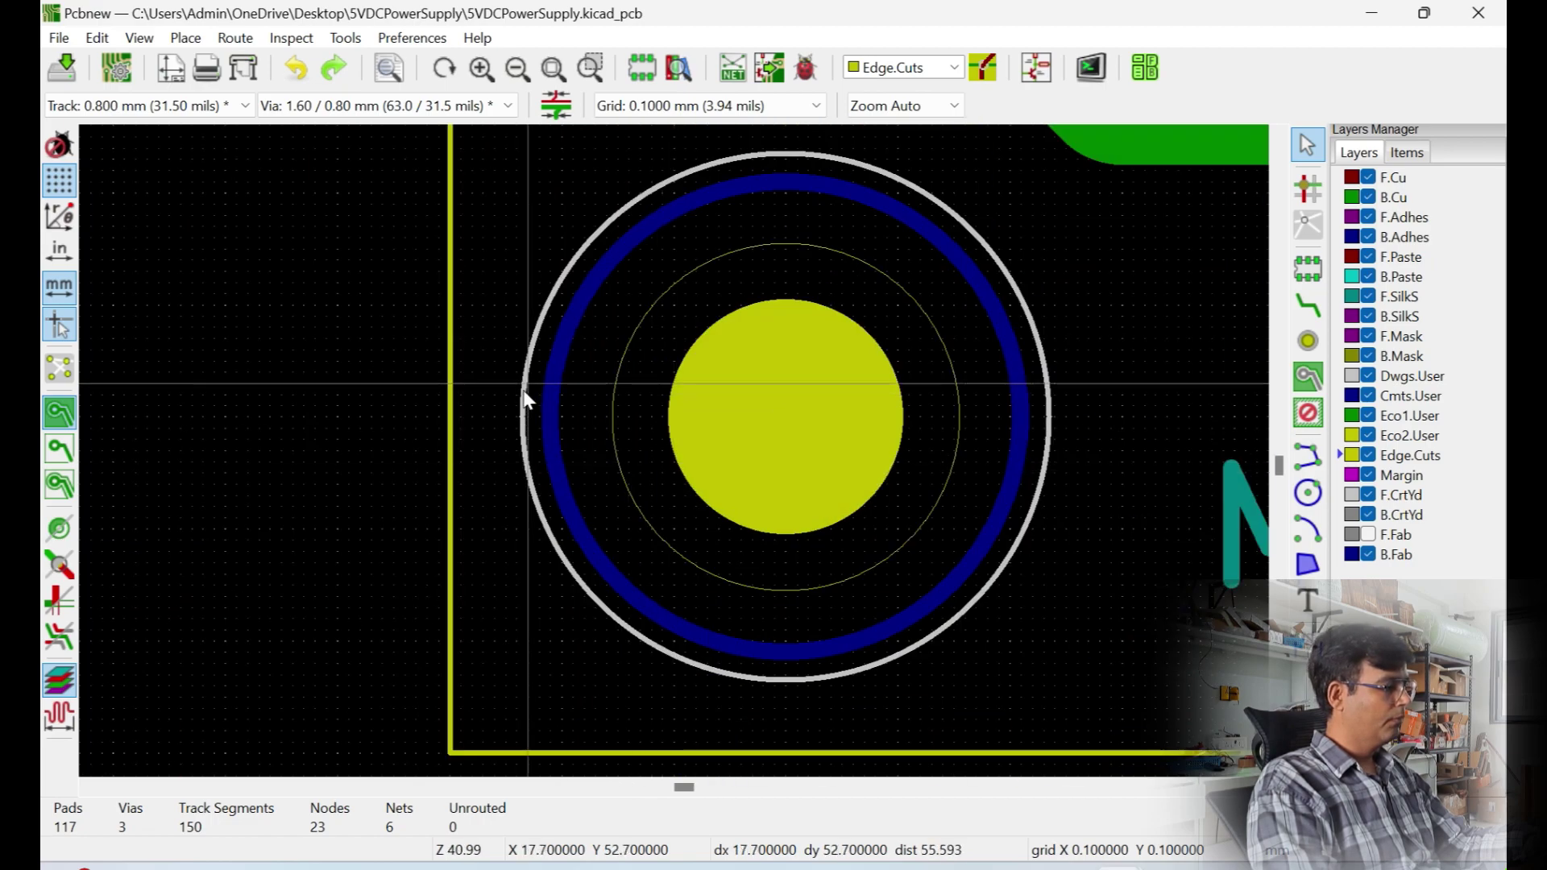
{"action": "scroll", "coordinate": [671, 395], "scroll_direction": "down", "scroll_amount": 9}
{"action": "key", "text": "ctrl+c"}
{"action": "scroll", "coordinate": [664, 526], "scroll_direction": "up", "scroll_amount": 9}
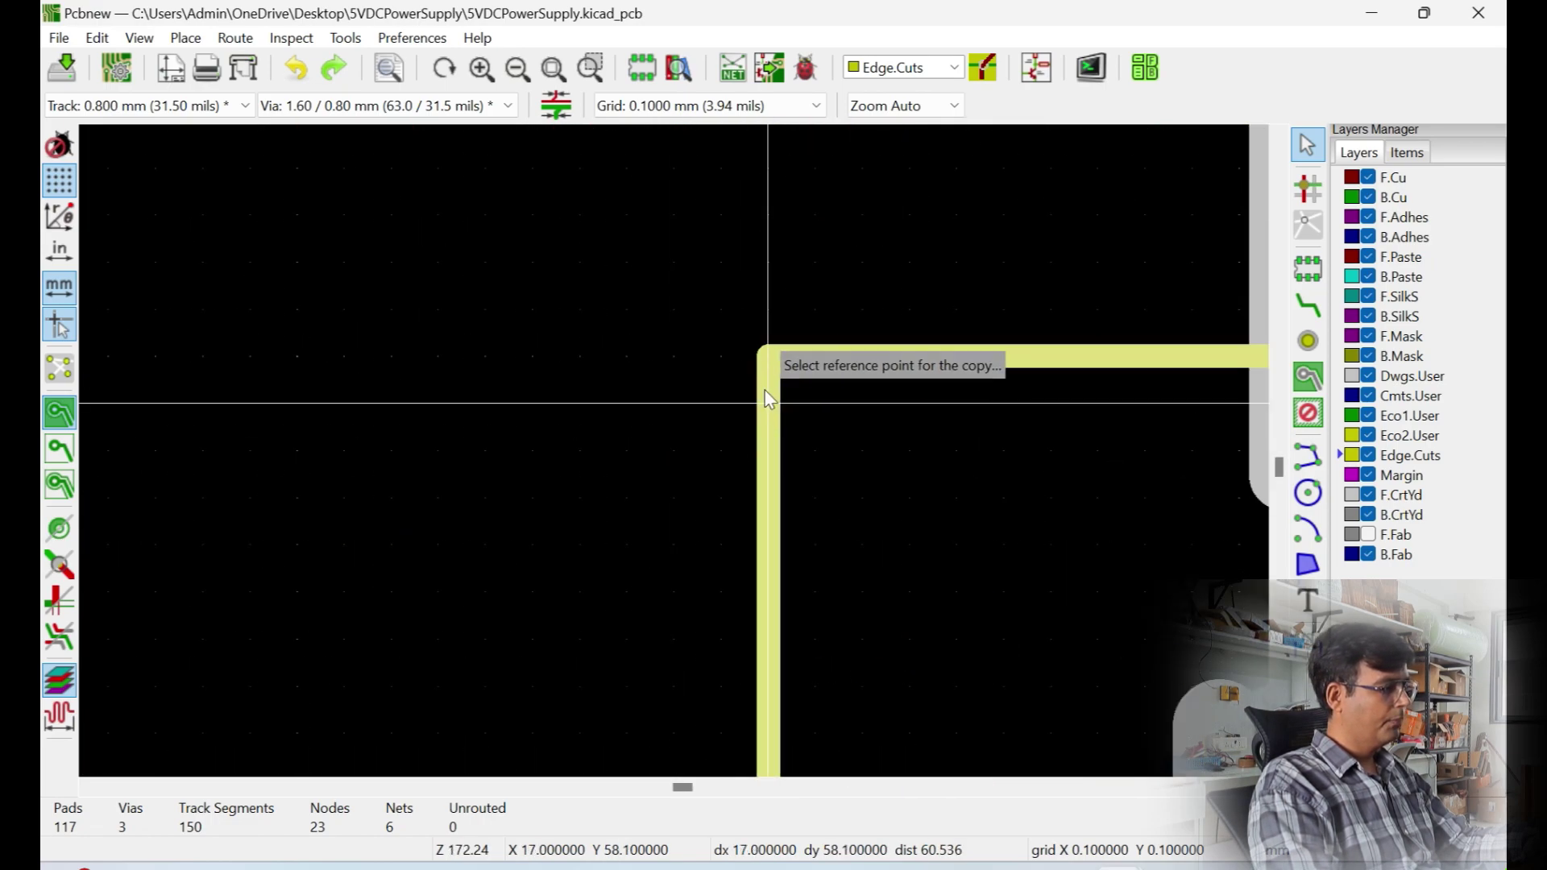
{"action": "left_click", "coordinate": [774, 363]}
Paste the board as a fourth copy beside the lower board, with its outline corner at X 59, Y 58 mm
{"action": "scroll", "coordinate": [774, 364], "scroll_direction": "down", "scroll_amount": 6}
{"action": "scroll", "coordinate": [655, 445], "scroll_direction": "down", "scroll_amount": 9}
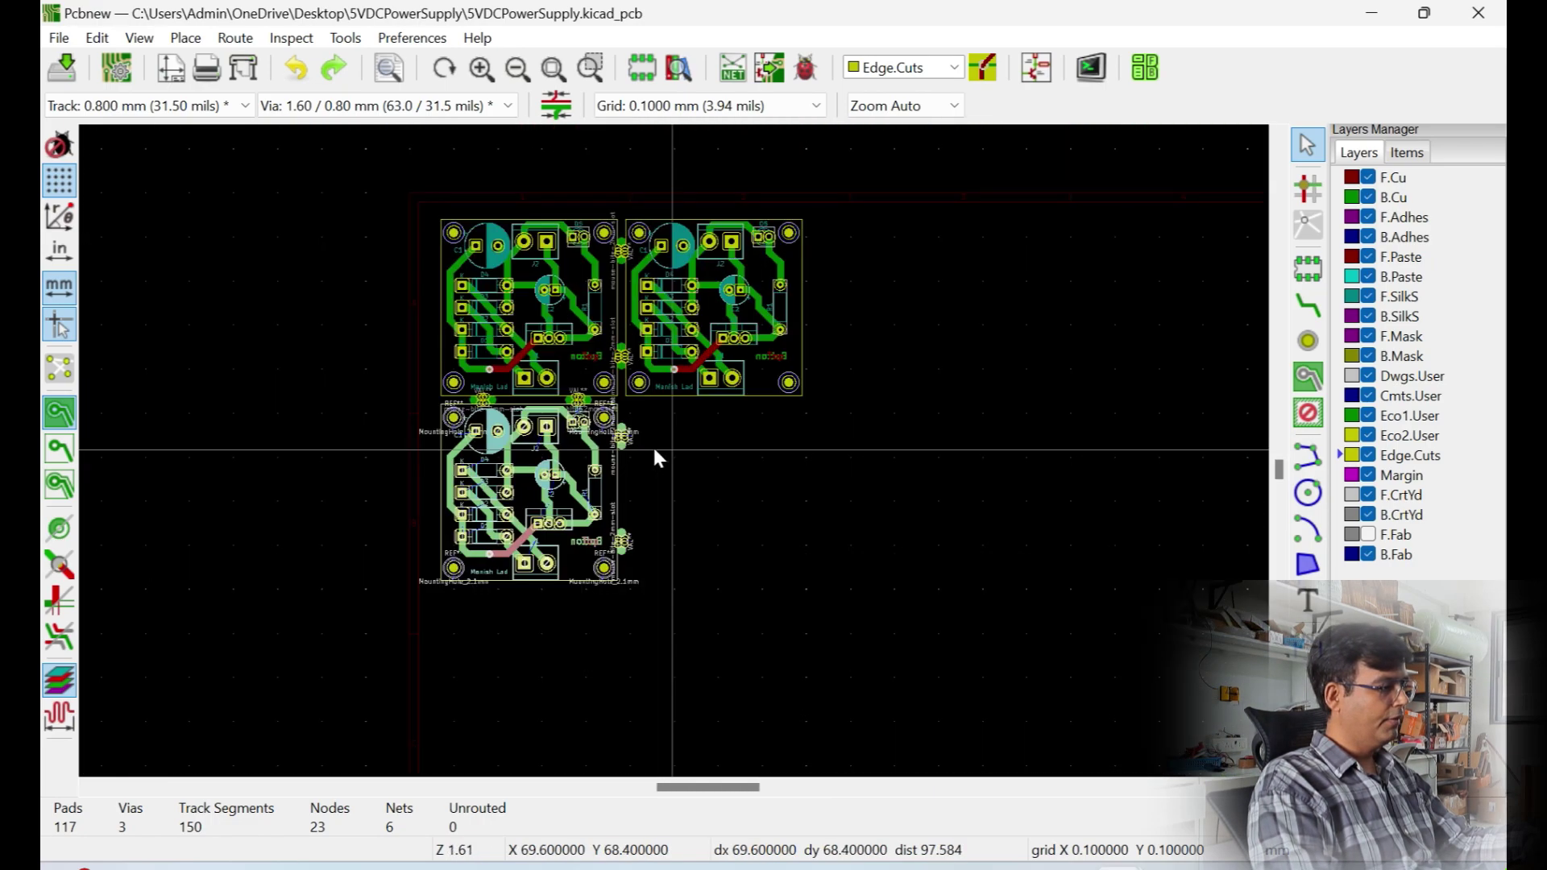
{"action": "key", "text": "ctrl+v"}
{"action": "scroll", "coordinate": [660, 440], "scroll_direction": "up", "scroll_amount": 12}
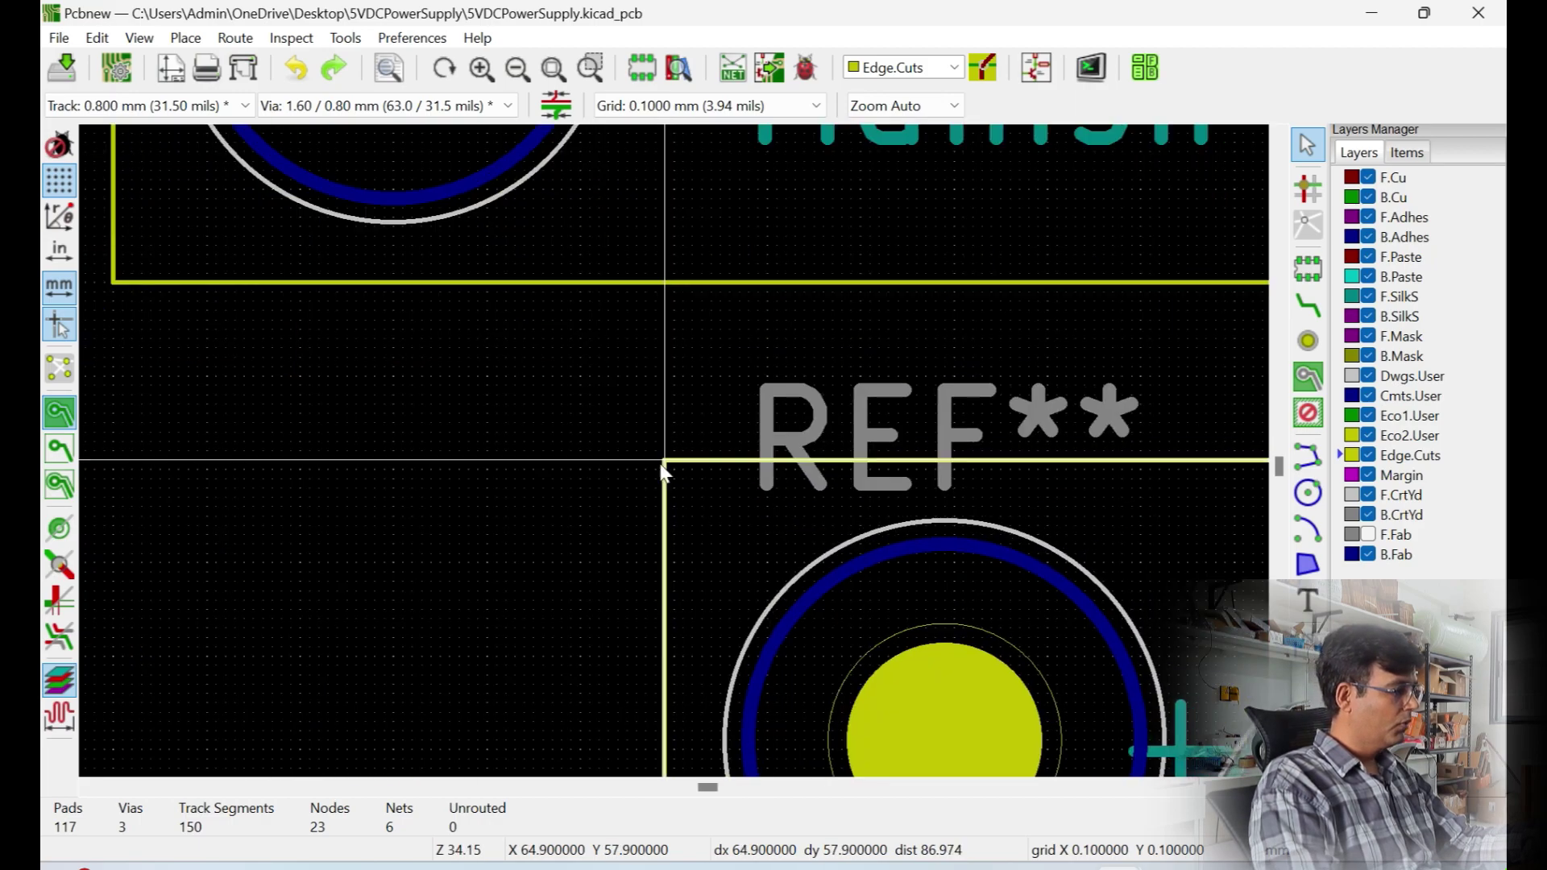
{"action": "scroll", "coordinate": [664, 453], "scroll_direction": "down", "scroll_amount": 3}
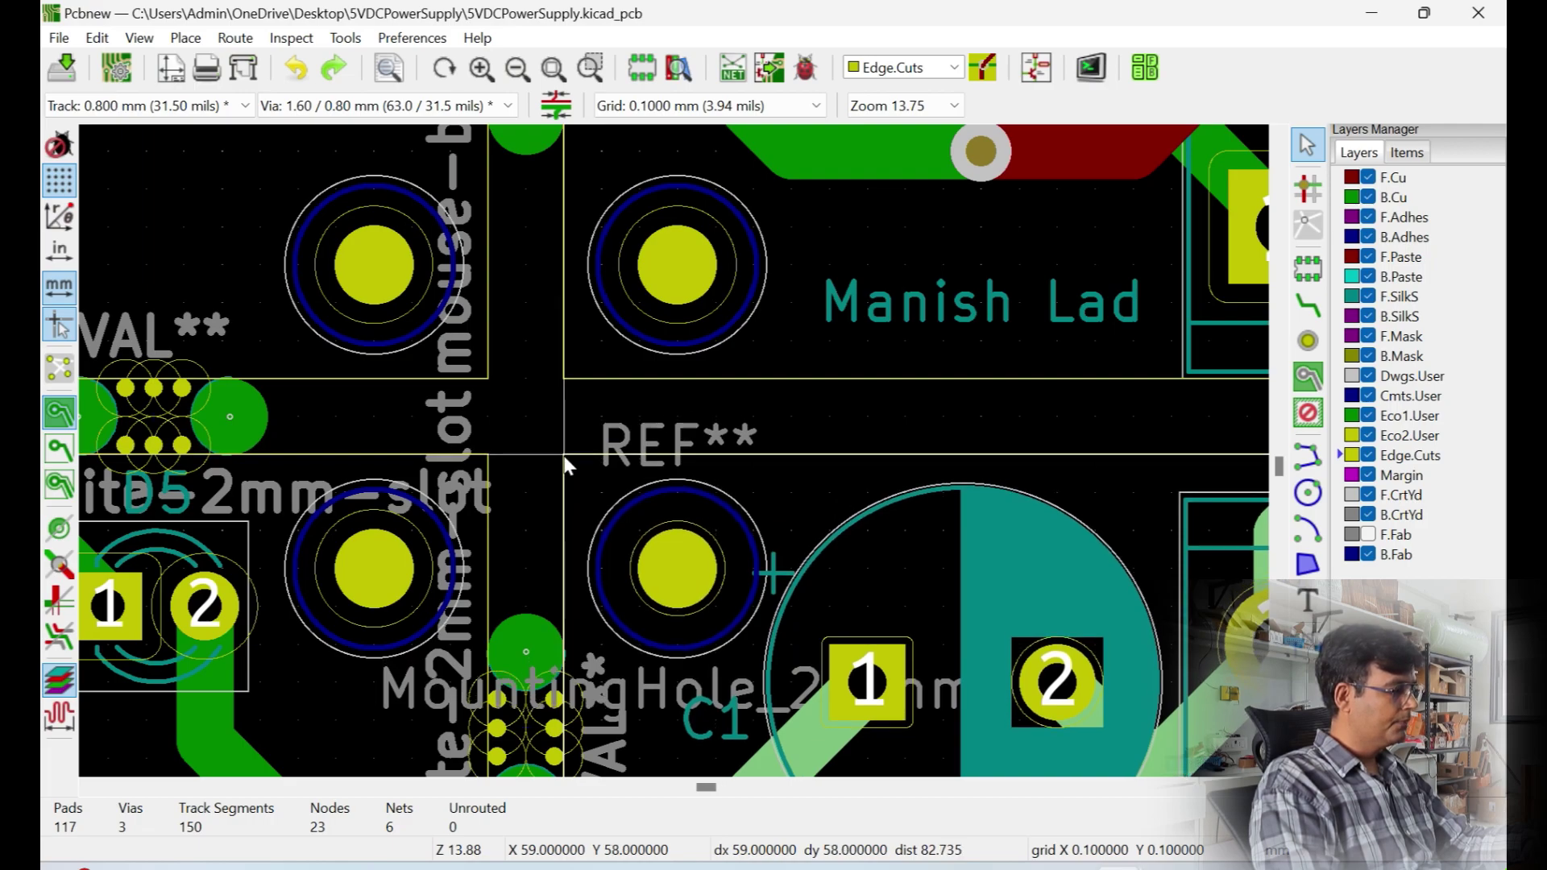
{"action": "left_click", "coordinate": [564, 458]}
Delete the two mouse bites on the outer side of the fourth board
{"action": "key", "text": "Home"}
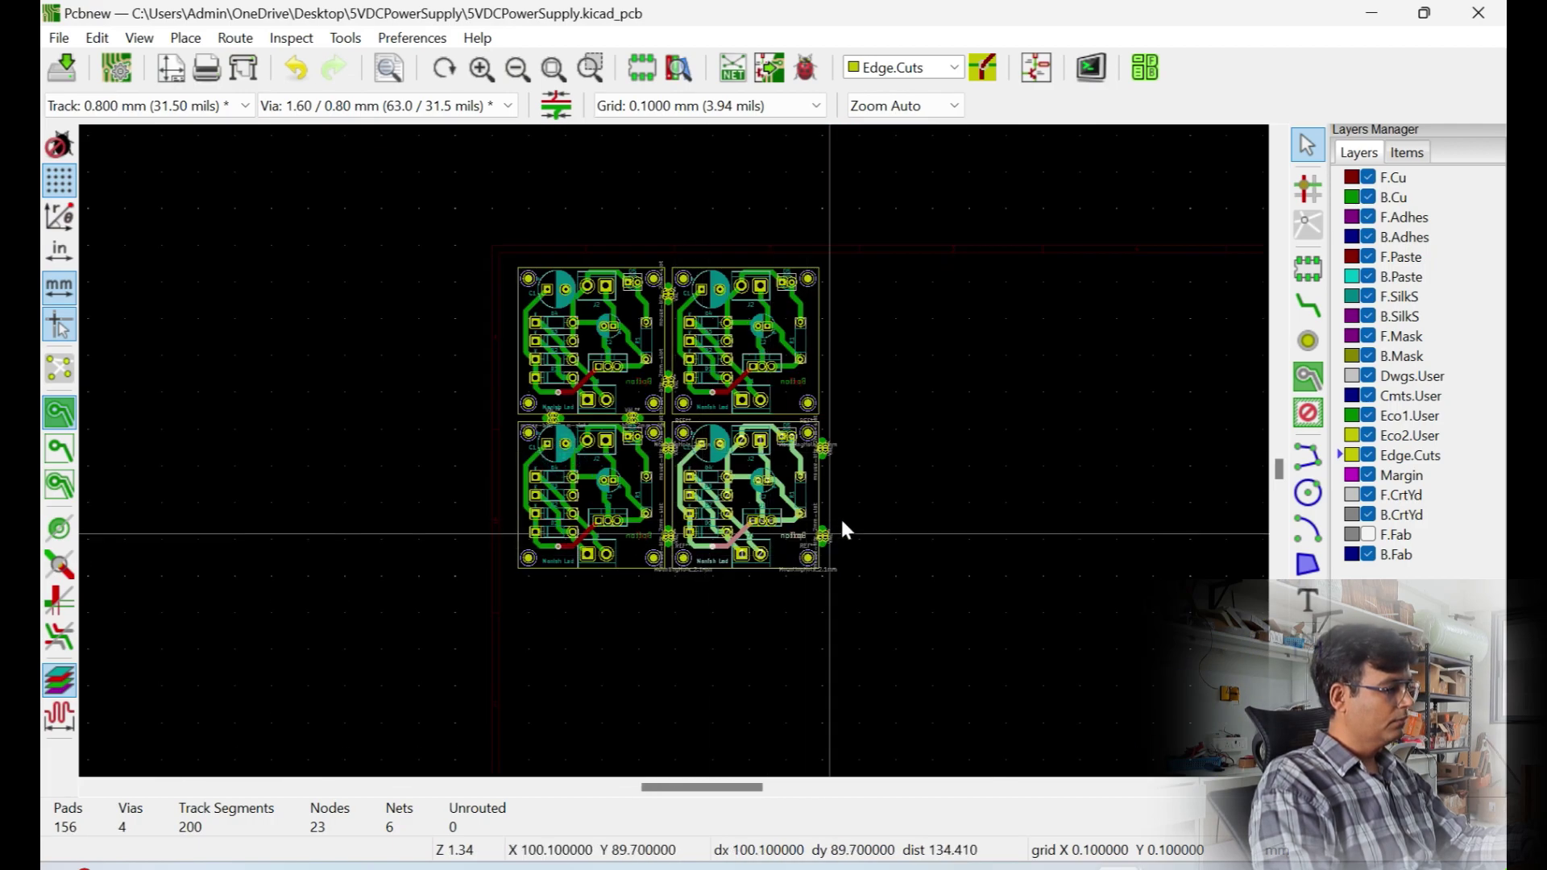
{"action": "scroll", "coordinate": [822, 529], "scroll_direction": "up", "scroll_amount": 6}
{"action": "scroll", "coordinate": [518, 432], "scroll_direction": "down", "scroll_amount": 4}
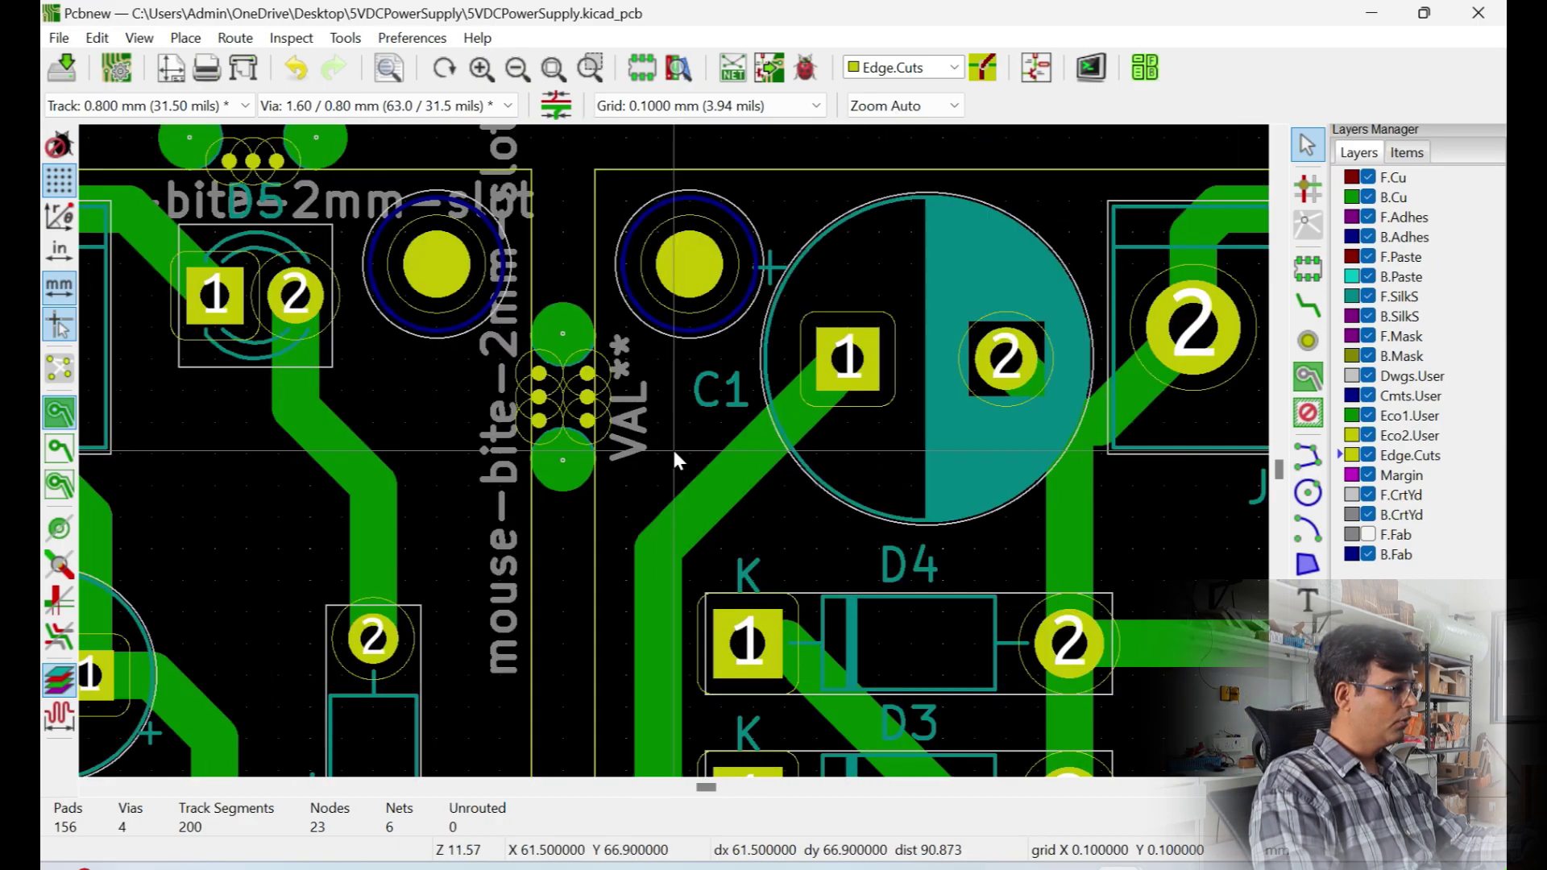
{"action": "scroll", "coordinate": [909, 407], "scroll_direction": "up", "scroll_amount": 8}
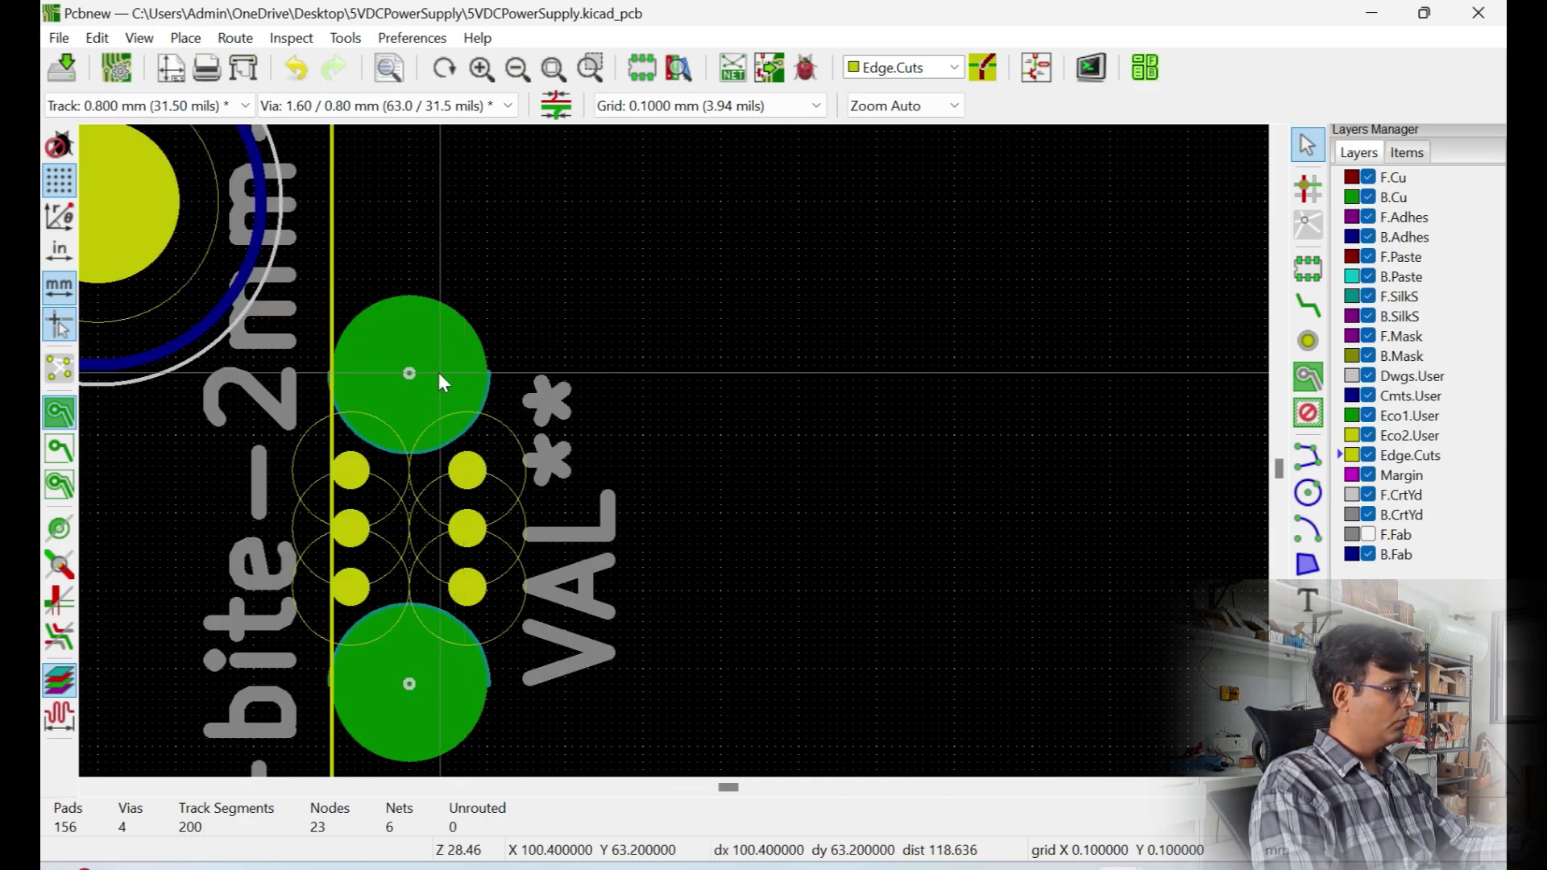
{"action": "left_click", "coordinate": [442, 379]}
{"action": "key", "text": "Escape"}
{"action": "key", "text": "Home"}
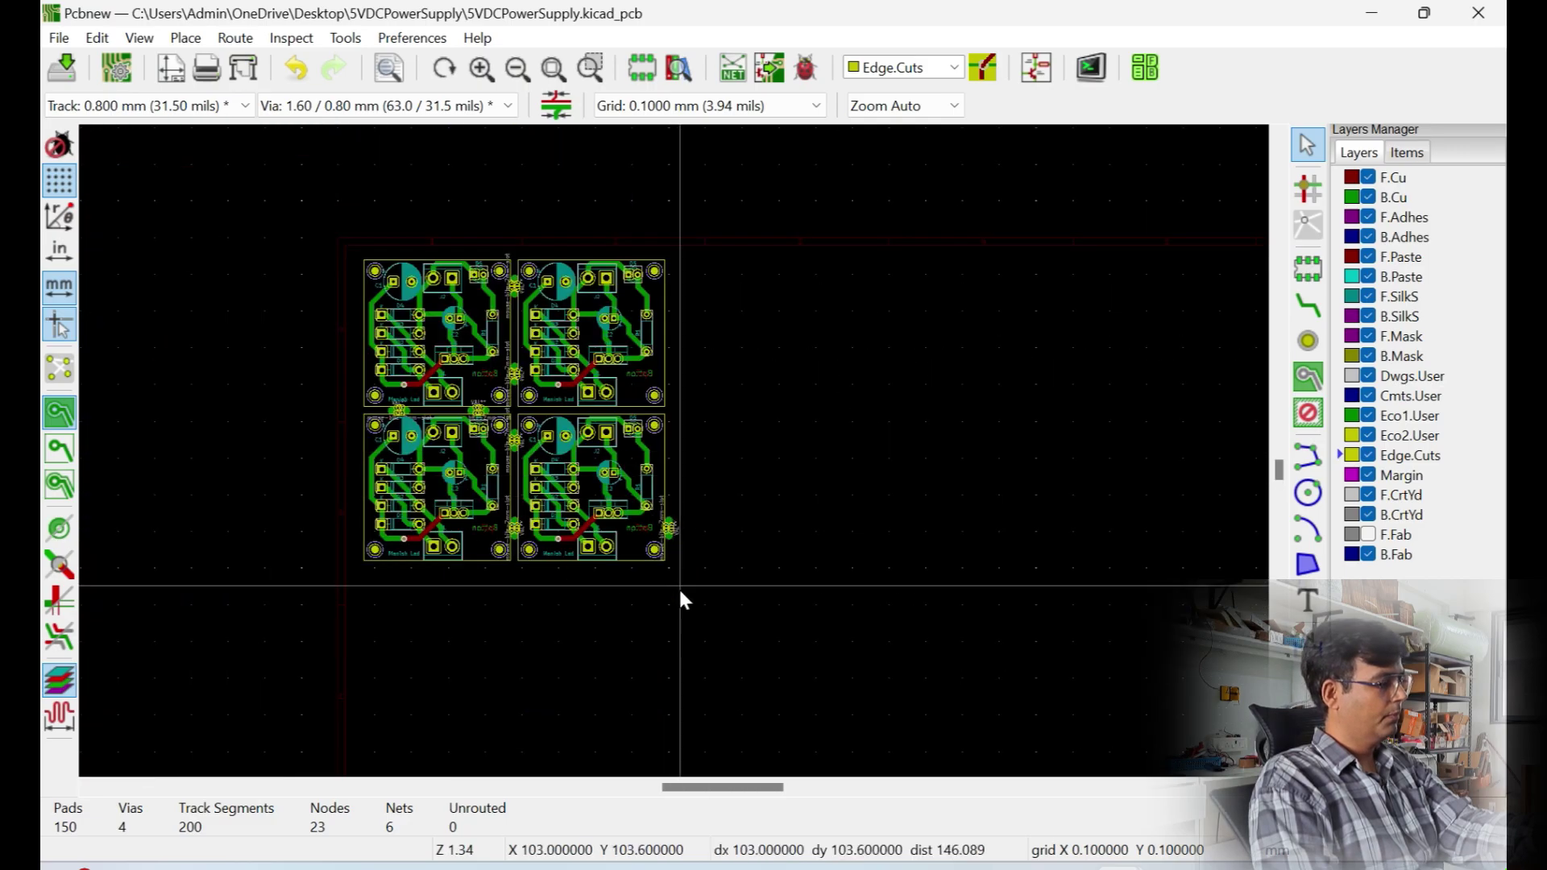
{"action": "scroll", "coordinate": [672, 448], "scroll_direction": "up", "scroll_amount": 6}
{"action": "left_click", "coordinate": [657, 567]}
{"action": "key", "text": "Escape"}
{"action": "key", "text": "Home"}
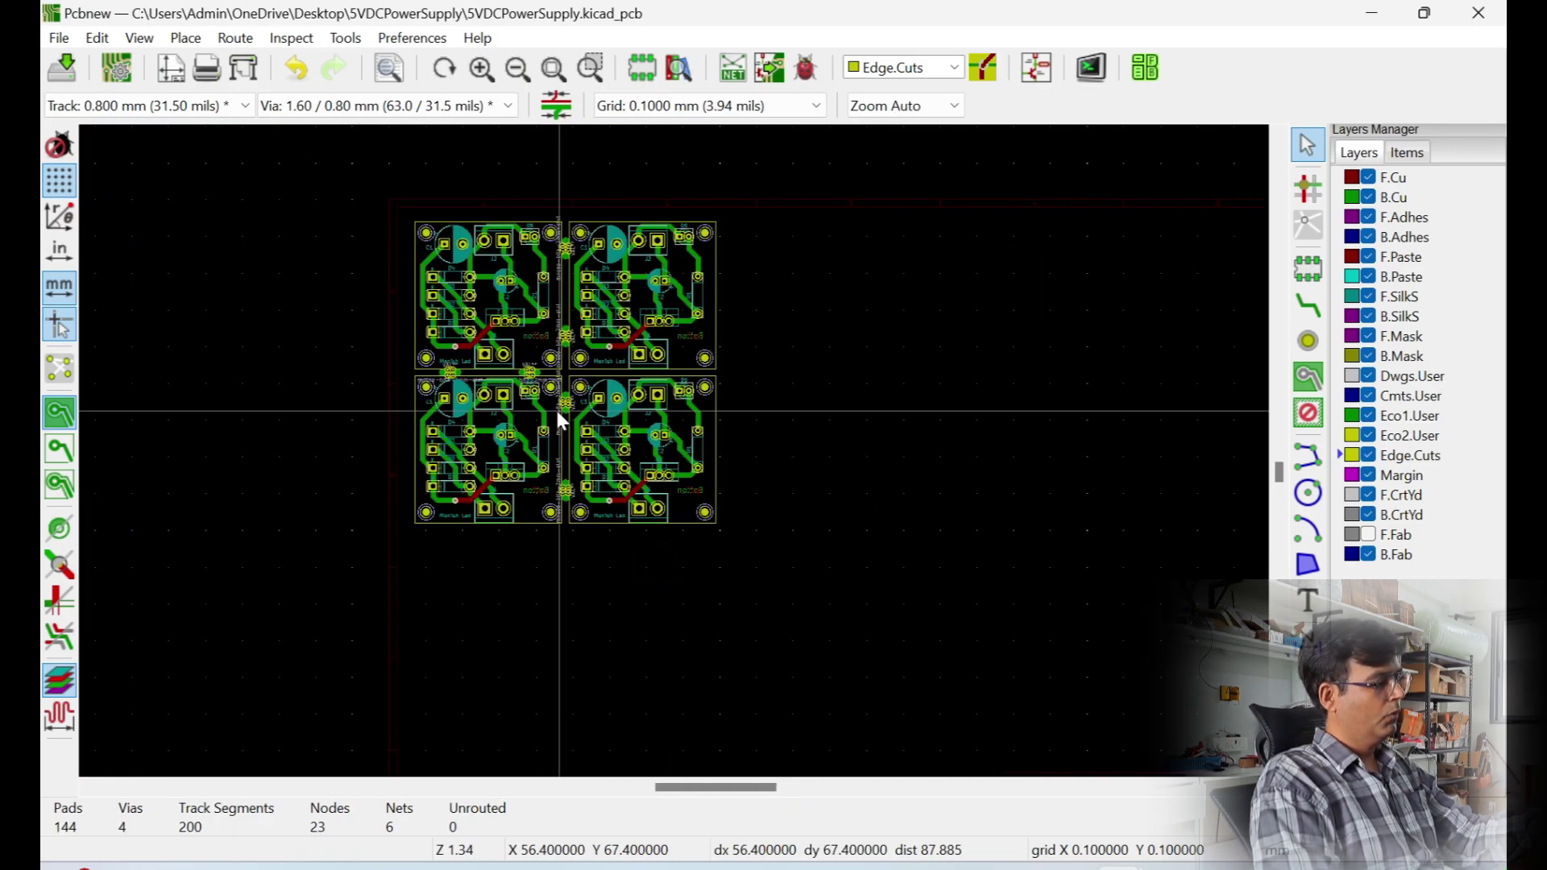
Draw semicircular Edge.Cuts arcs around the inner halves of both pads of the mouse bite above D5 on the lower-left board
{"action": "scroll", "coordinate": [562, 411], "scroll_direction": "up", "scroll_amount": 8}
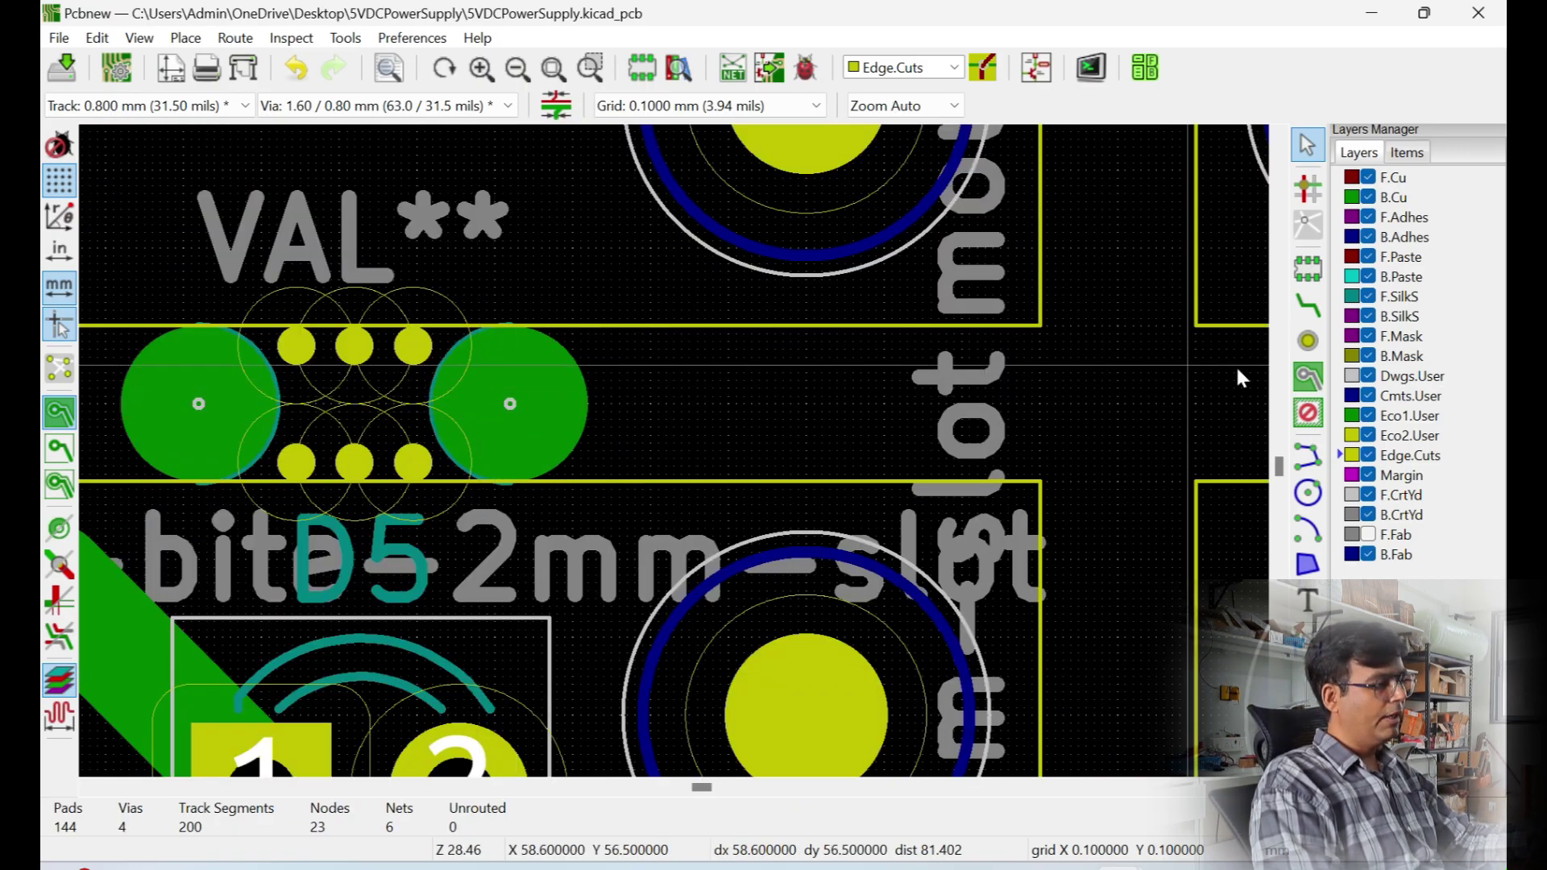
{"action": "left_click", "coordinate": [1306, 532]}
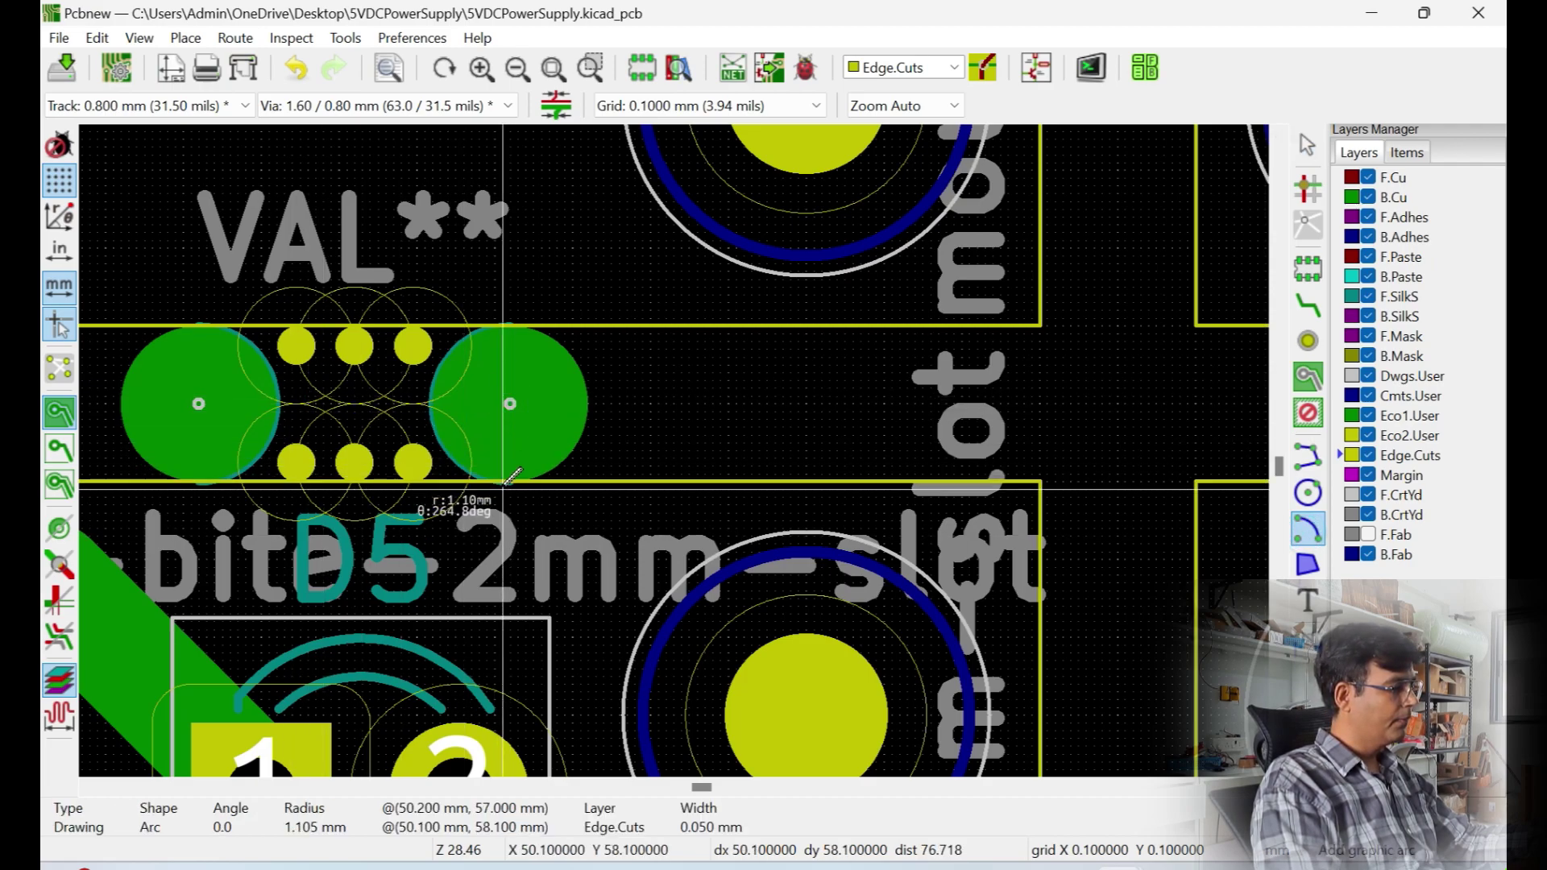
{"action": "right_click", "coordinate": [480, 403]}
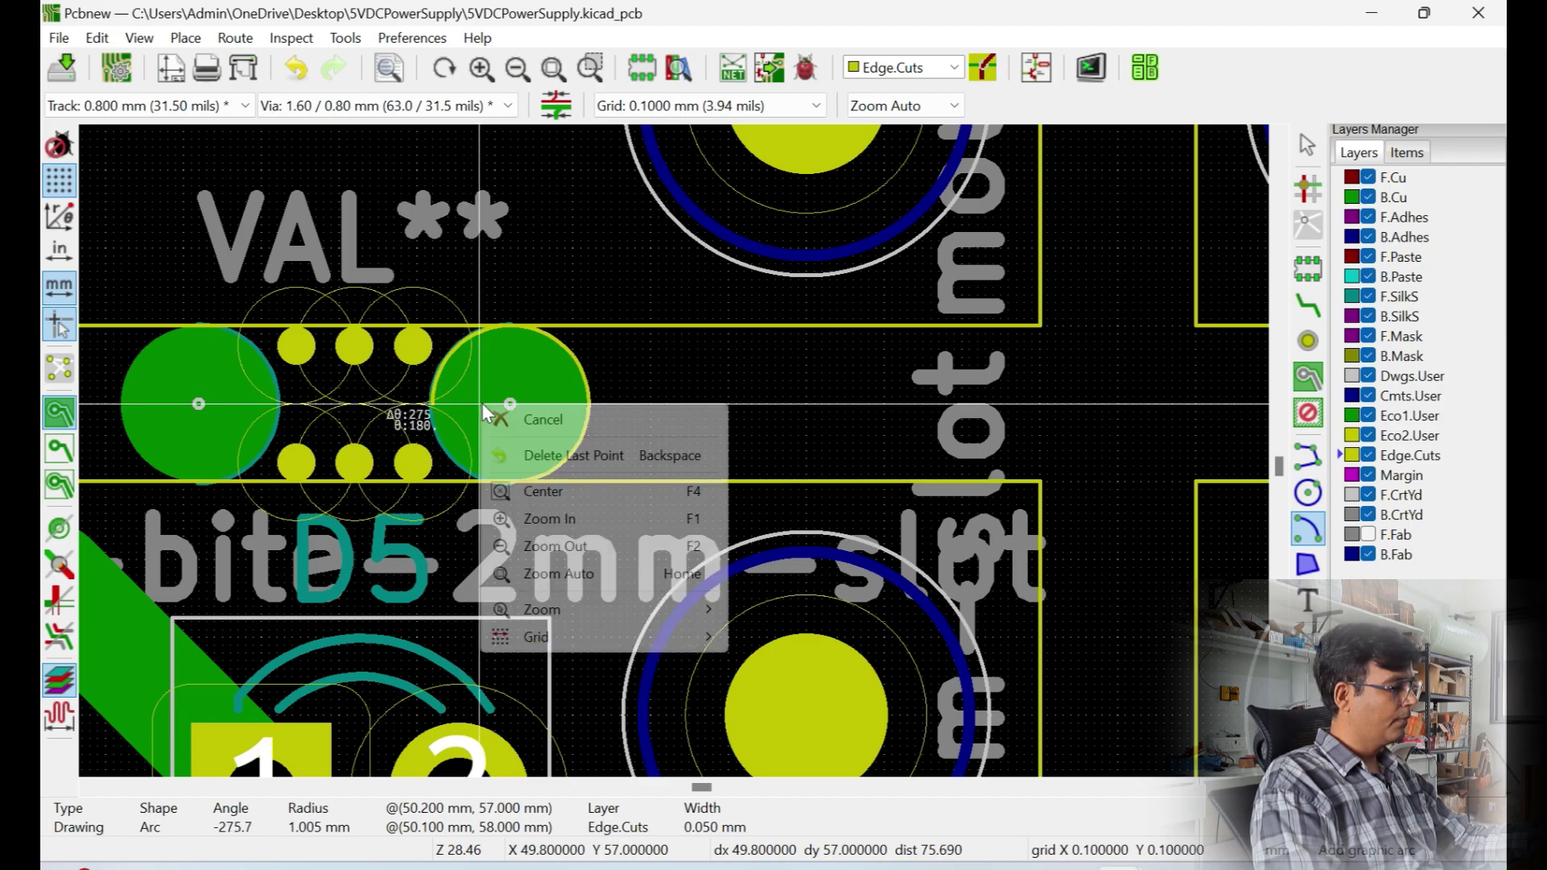
{"action": "left_click", "coordinate": [561, 421]}
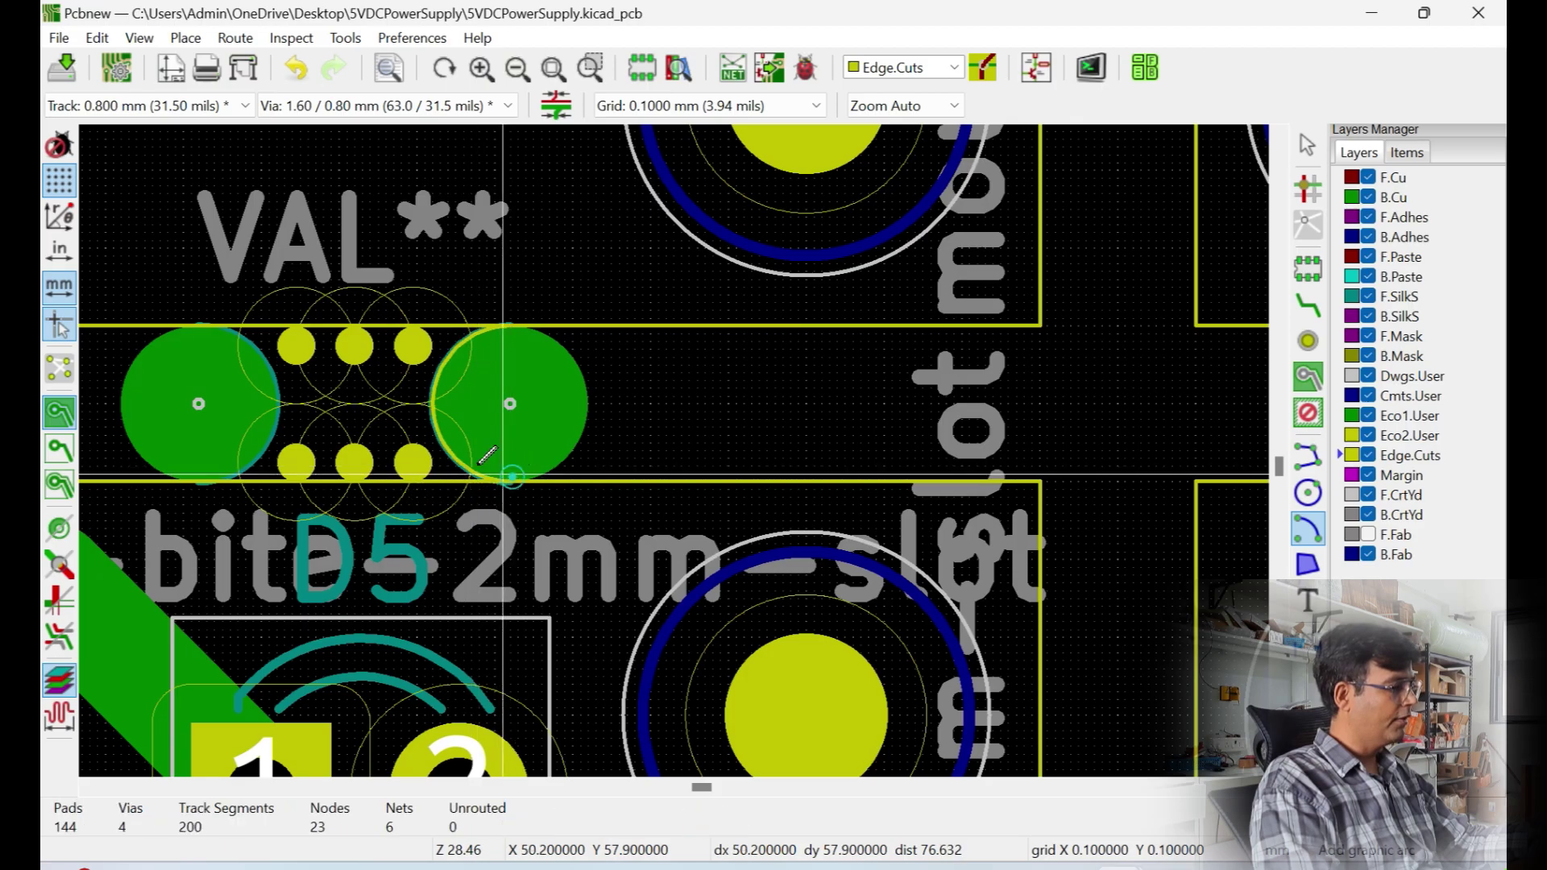
{"action": "scroll", "coordinate": [510, 475], "scroll_direction": "down", "scroll_amount": 4}
{"action": "scroll", "coordinate": [674, 451], "scroll_direction": "up", "scroll_amount": 6}
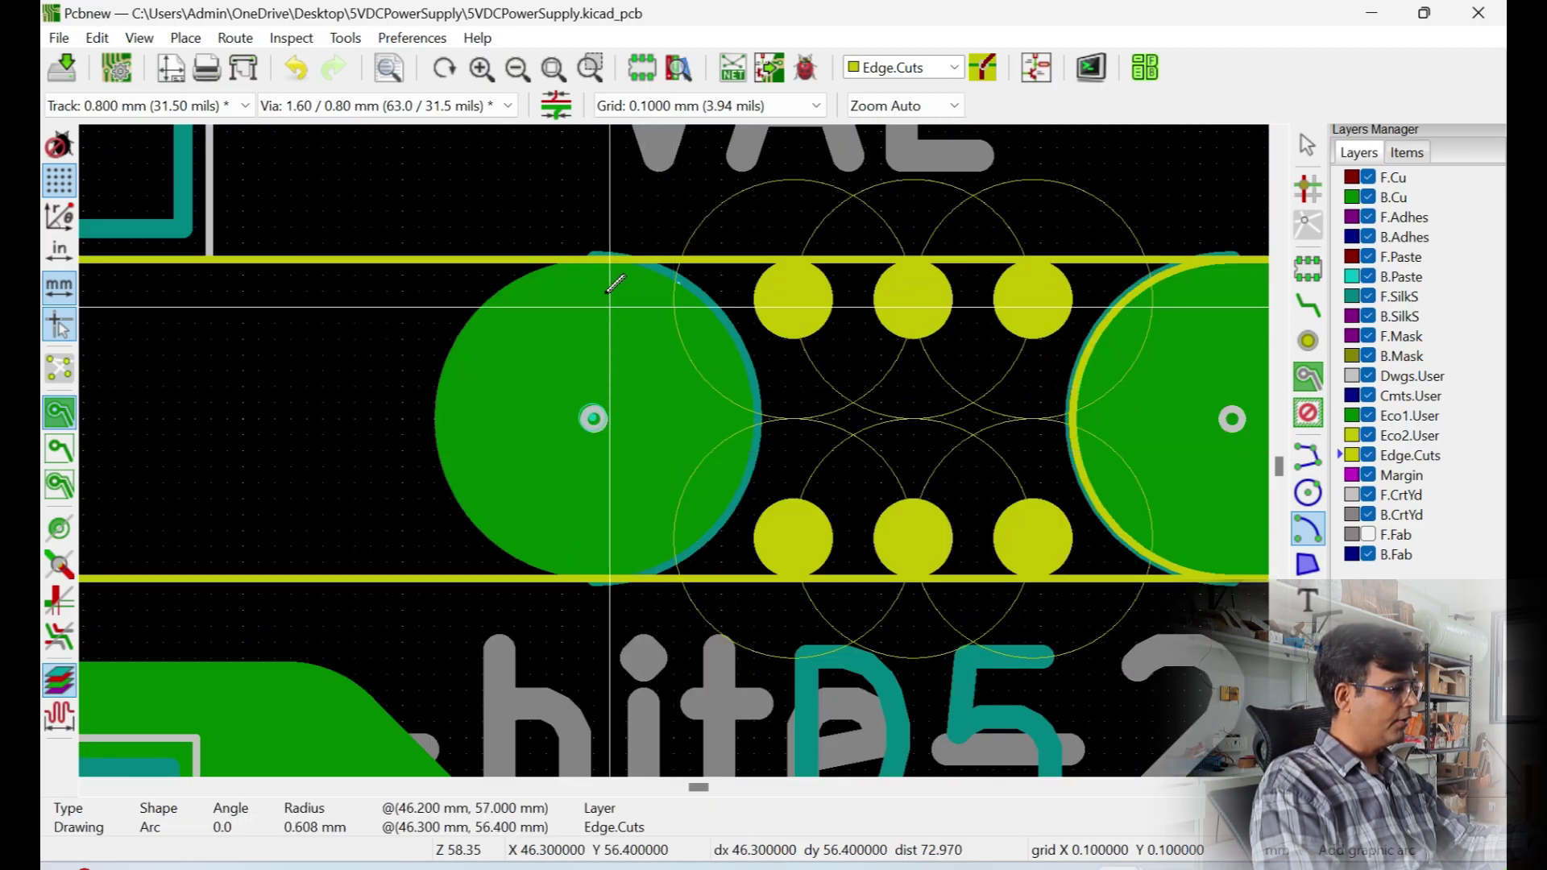
Draw a semicircular Edge.Cuts arc around the left pad of the horizontal mouse bite above C1 on the lower-left board
{"action": "scroll", "coordinate": [496, 445], "scroll_direction": "down", "scroll_amount": 3}
{"action": "scroll", "coordinate": [495, 447], "scroll_direction": "down", "scroll_amount": 3}
{"action": "scroll", "coordinate": [338, 448], "scroll_direction": "up", "scroll_amount": 6}
{"action": "left_click", "coordinate": [484, 532]}
{"action": "left_click", "coordinate": [484, 259]}
{"action": "key", "text": "Escape"}
{"action": "left_click", "coordinate": [483, 532]}
{"action": "scroll", "coordinate": [494, 677], "scroll_direction": "down", "scroll_amount": 3}
{"action": "left_click", "coordinate": [676, 496]}
Draw Edge.Cuts arcs on the pads of the upper mouse bite between the two lower boards
{"action": "scroll", "coordinate": [757, 468], "scroll_direction": "down", "scroll_amount": 2}
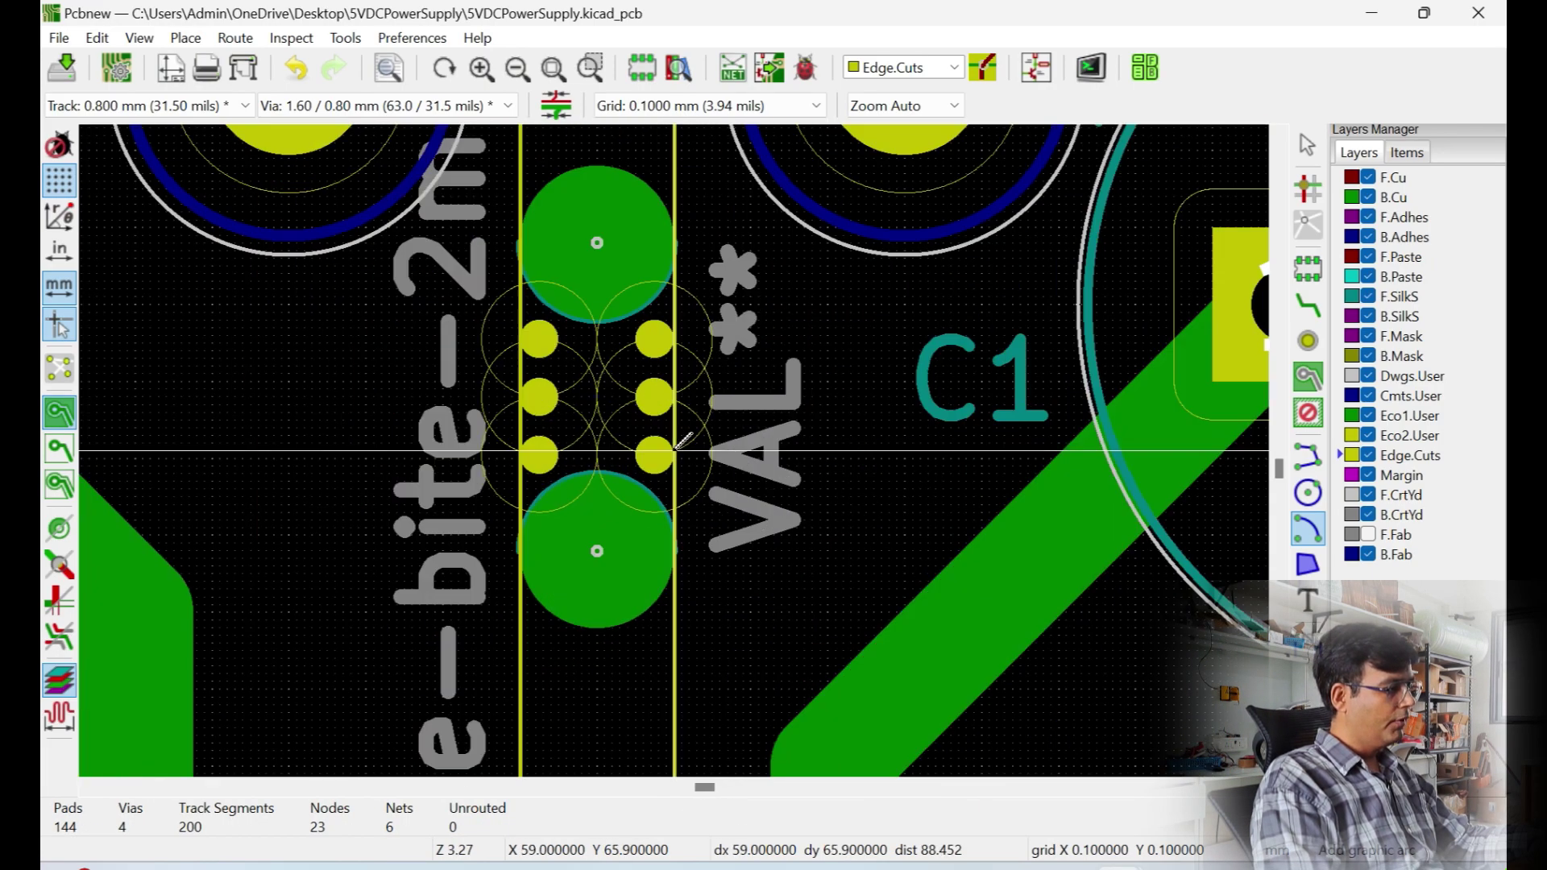
{"action": "scroll", "coordinate": [684, 447], "scroll_direction": "up", "scroll_amount": 3}
{"action": "scroll", "coordinate": [712, 449], "scroll_direction": "up", "scroll_amount": 2}
{"action": "left_click", "coordinate": [713, 450]}
{"action": "left_click", "coordinate": [1106, 450]}
{"action": "scroll", "coordinate": [1057, 574], "scroll_direction": "down", "scroll_amount": 2}
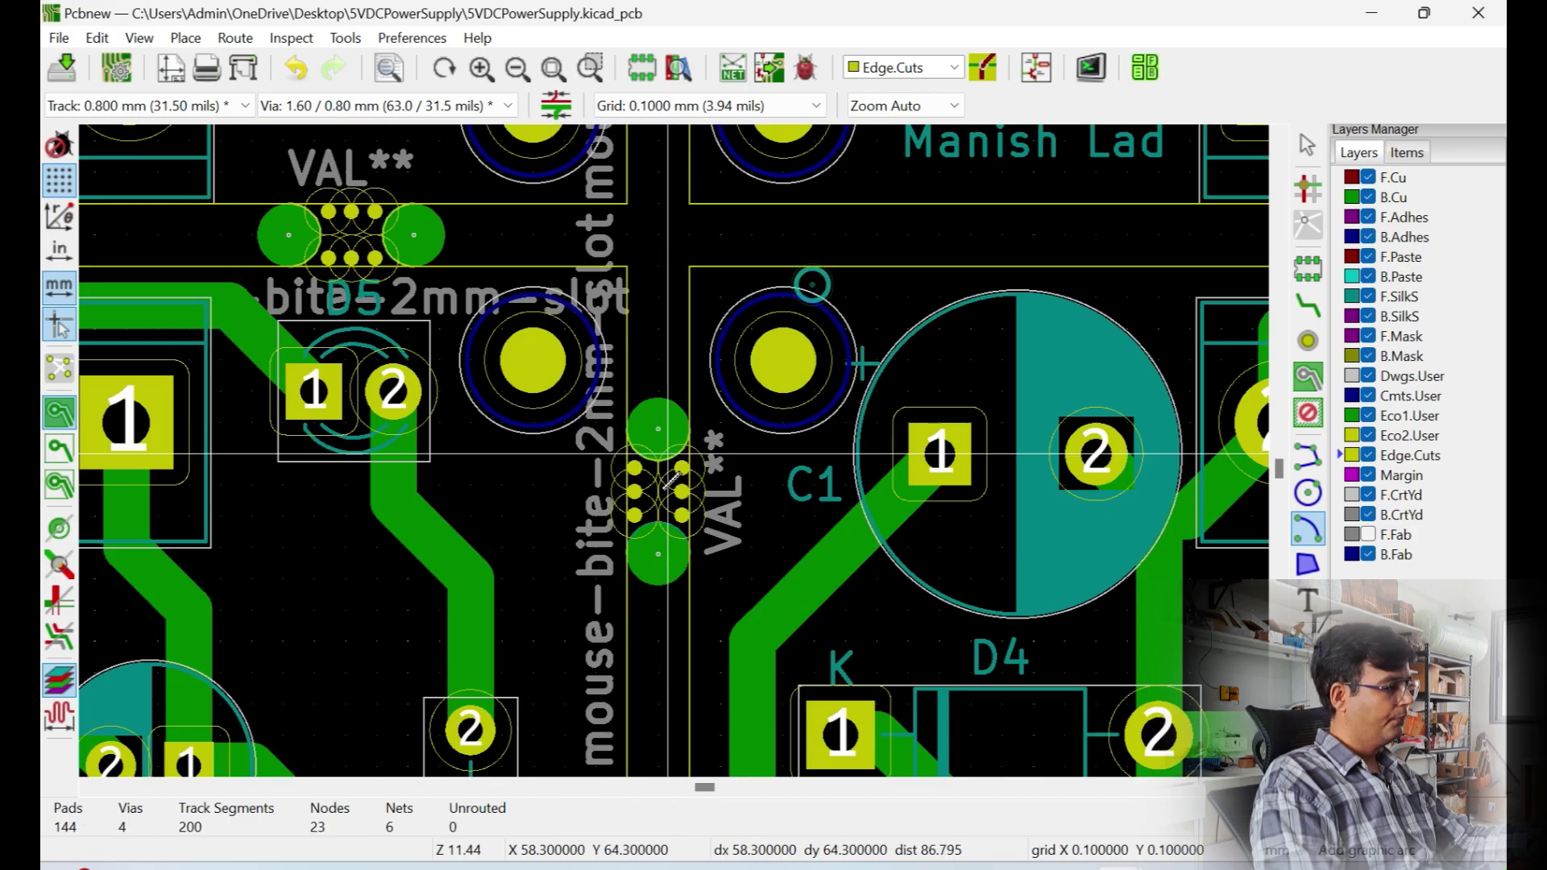
{"action": "scroll", "coordinate": [675, 450], "scroll_direction": "up", "scroll_amount": 4}
{"action": "left_click", "coordinate": [674, 413]}
Draw 1 mm radius Edge.Cuts arcs on both pads of the lower mouse bite between the lower boards, centred at Y 87.1 and 91.1 mm
{"action": "scroll", "coordinate": [675, 450], "scroll_direction": "down", "scroll_amount": 3}
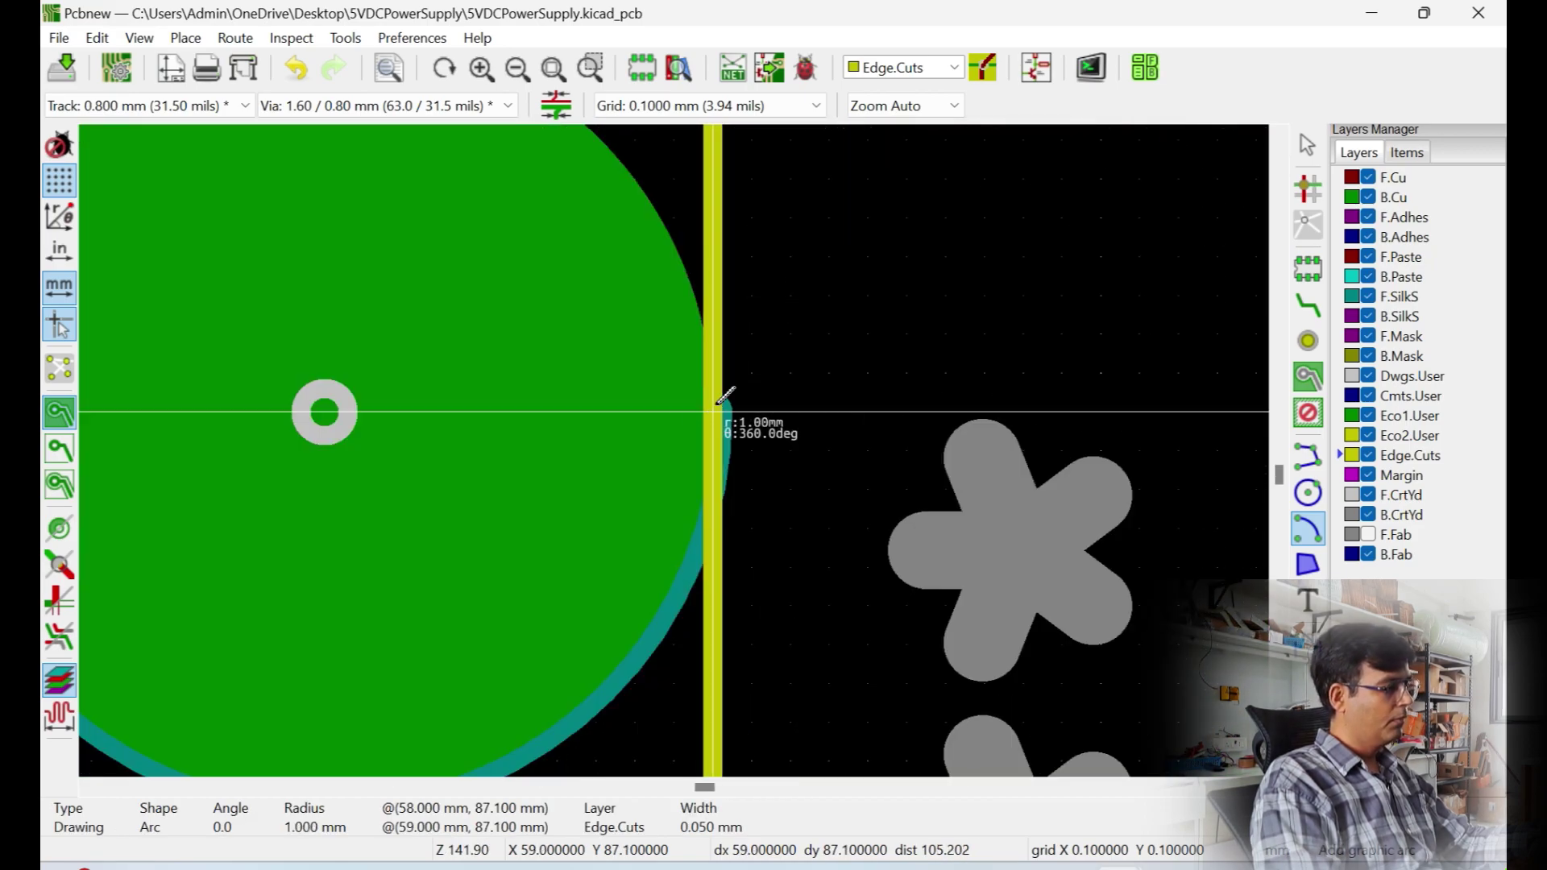
{"action": "left_click", "coordinate": [715, 411]}
{"action": "scroll", "coordinate": [636, 568], "scroll_direction": "down", "scroll_amount": 3}
{"action": "right_click", "coordinate": [611, 356]}
{"action": "left_click", "coordinate": [681, 403]}
{"action": "left_click", "coordinate": [390, 388]}
{"action": "left_click", "coordinate": [706, 390]}
{"action": "scroll", "coordinate": [901, 287], "scroll_direction": "up", "scroll_amount": 4}
{"action": "left_click", "coordinate": [901, 287]}
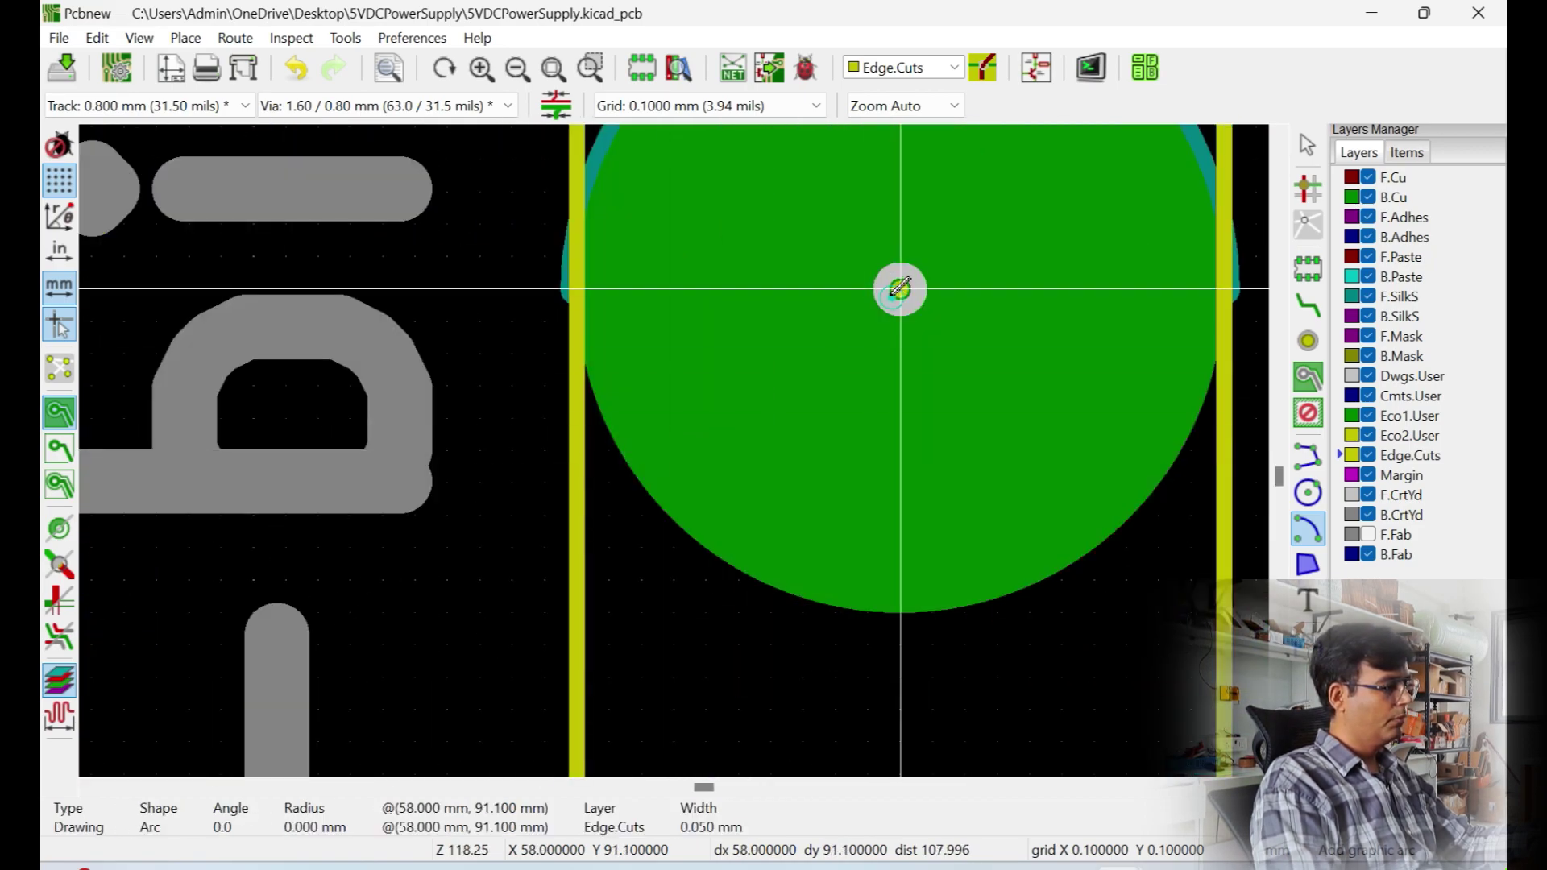
{"action": "scroll", "coordinate": [901, 287], "scroll_direction": "down", "scroll_amount": 4}
{"action": "left_click", "coordinate": [735, 452]}
{"action": "left_click", "coordinate": [615, 452]}
Draw the remaining semicircular Edge.Cuts arc on the mouse bites between the two lower boards
{"action": "scroll", "coordinate": [615, 452], "scroll_direction": "down", "scroll_amount": 4}
{"action": "scroll", "coordinate": [661, 478], "scroll_direction": "up", "scroll_amount": 5}
{"action": "left_click", "coordinate": [661, 477]}
{"action": "right_click", "coordinate": [656, 381]}
{"action": "left_click", "coordinate": [671, 394]}
{"action": "left_click", "coordinate": [661, 477]}
{"action": "left_click", "coordinate": [792, 477]}
{"action": "left_click", "coordinate": [529, 475]}
{"action": "scroll", "coordinate": [534, 447], "scroll_direction": "down", "scroll_amount": 5}
Copy the upper mouse bite between the lower boards with its arcs, taking the upper pad's centre as reference point
{"action": "left_click", "coordinate": [1307, 145]}
{"action": "scroll", "coordinate": [532, 367], "scroll_direction": "up", "scroll_amount": 5}
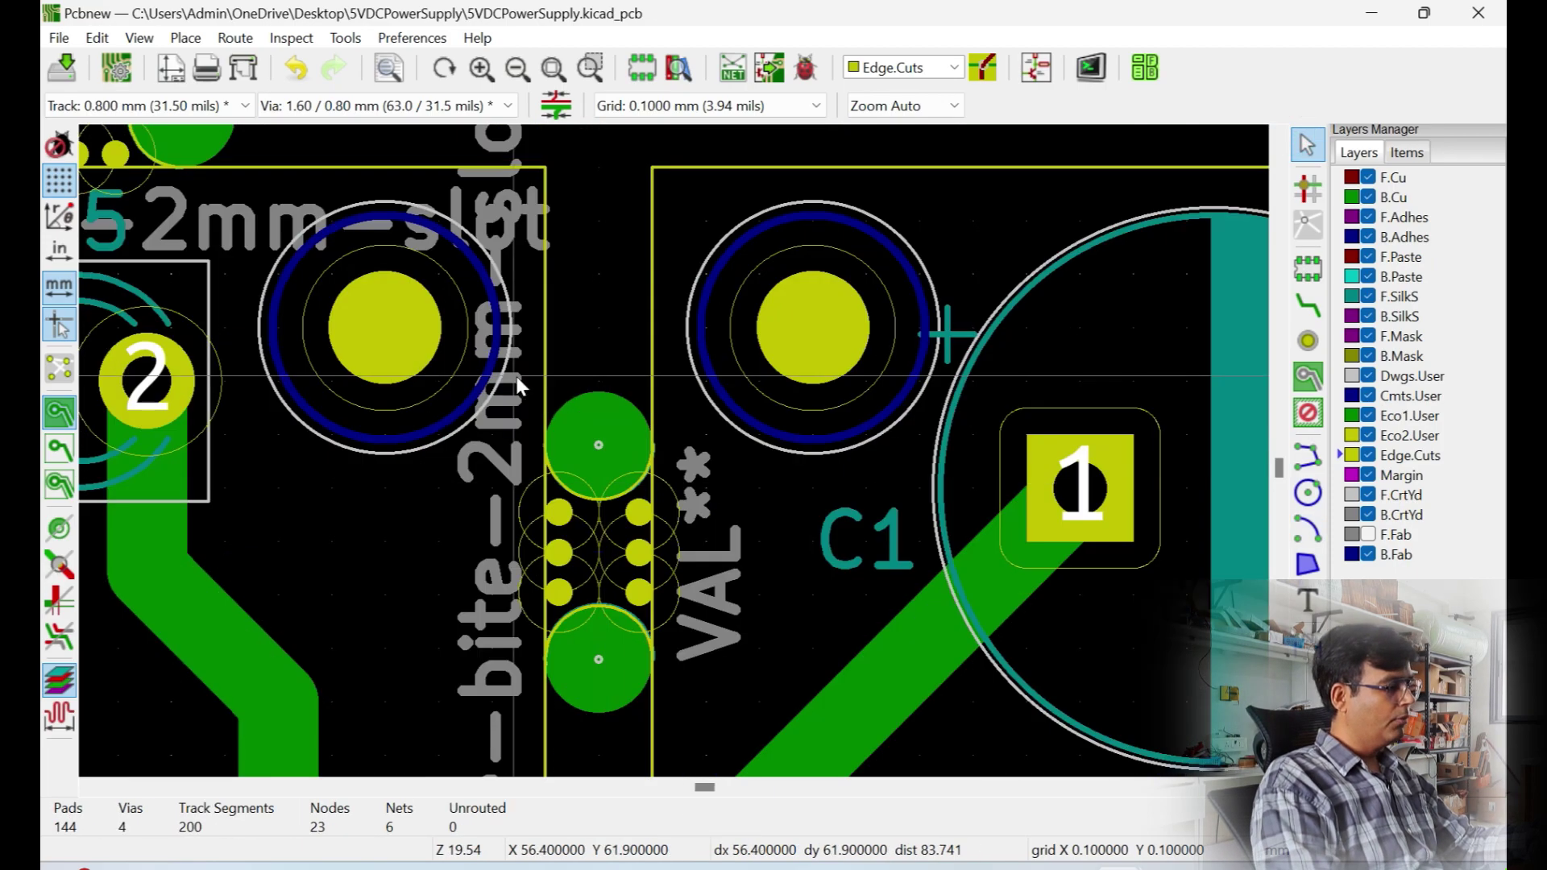
{"action": "left_click_drag", "start_coordinate": [509, 376], "coordinate": [683, 702]}
{"action": "key", "text": "ctrl+c"}
{"action": "left_click", "coordinate": [611, 368]}
Paste the mouse bite, rotate it to horizontal and place it above C1 between the two right-hand boards at X 66.5, Y 57 mm
{"action": "scroll", "coordinate": [611, 368], "scroll_direction": "down", "scroll_amount": 5}
{"action": "key", "text": "ctrl+v"}
{"action": "scroll", "coordinate": [725, 270], "scroll_direction": "up", "scroll_amount": 5}
{"action": "key", "text": "r"}
{"action": "left_click", "coordinate": [553, 480]}
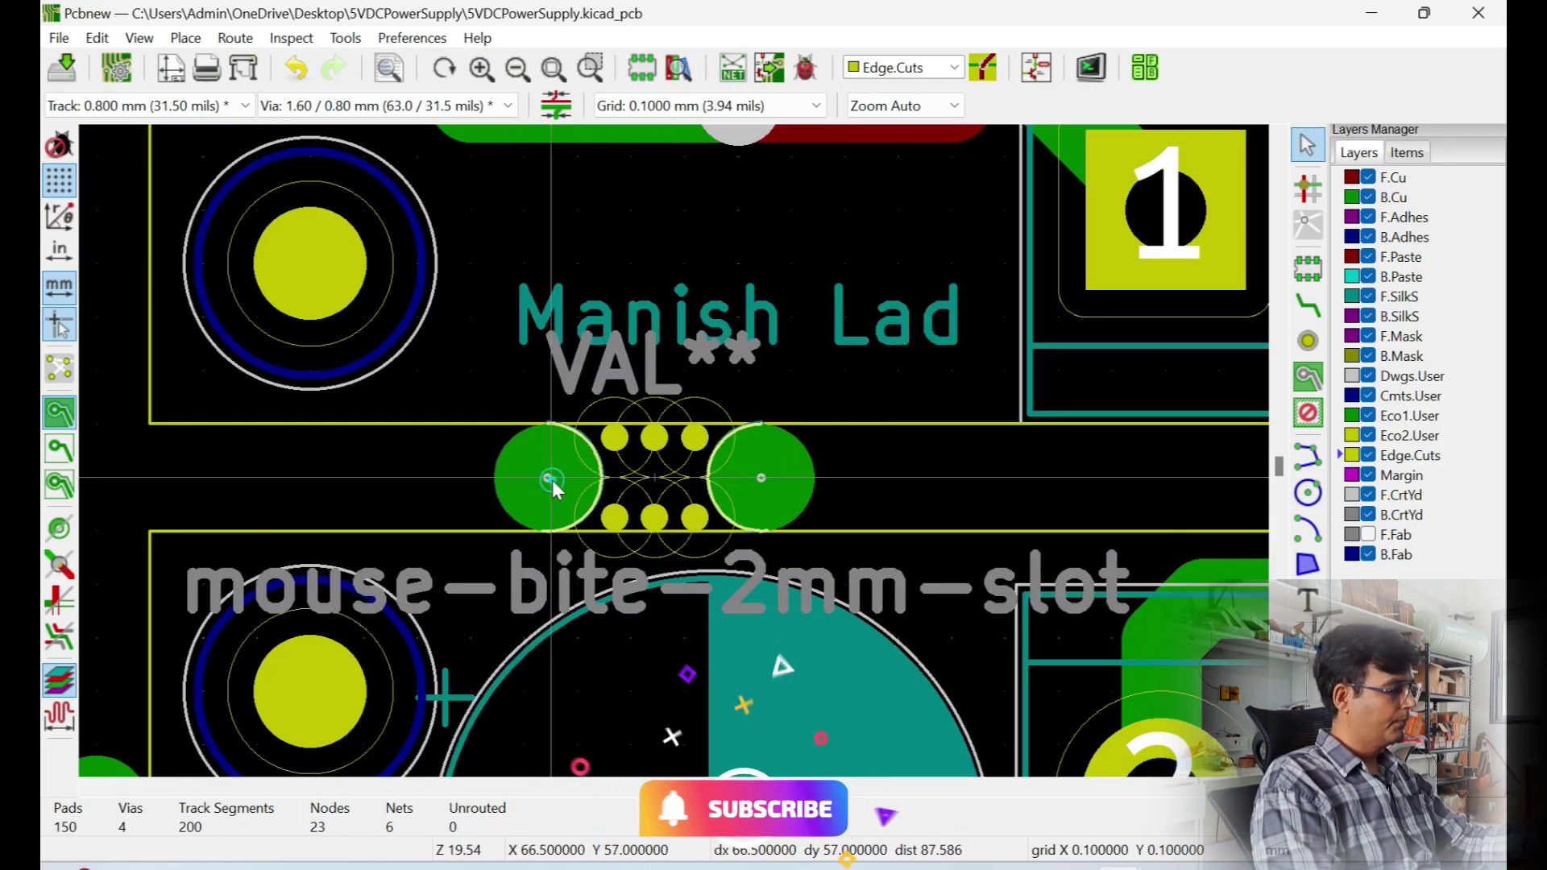
Paste another mouse bite, rotate it to horizontal and place it above D5 in the gap between the two right-hand boards
{"action": "scroll", "coordinate": [468, 405], "scroll_direction": "down", "scroll_amount": 4}
{"action": "key", "text": "ctrl+v"}
{"action": "scroll", "coordinate": [1056, 431], "scroll_direction": "up", "scroll_amount": 7}
{"action": "key", "text": "r"}
{"action": "left_click", "coordinate": [631, 464]}
{"action": "scroll", "coordinate": [632, 464], "scroll_direction": "down", "scroll_amount": 5}
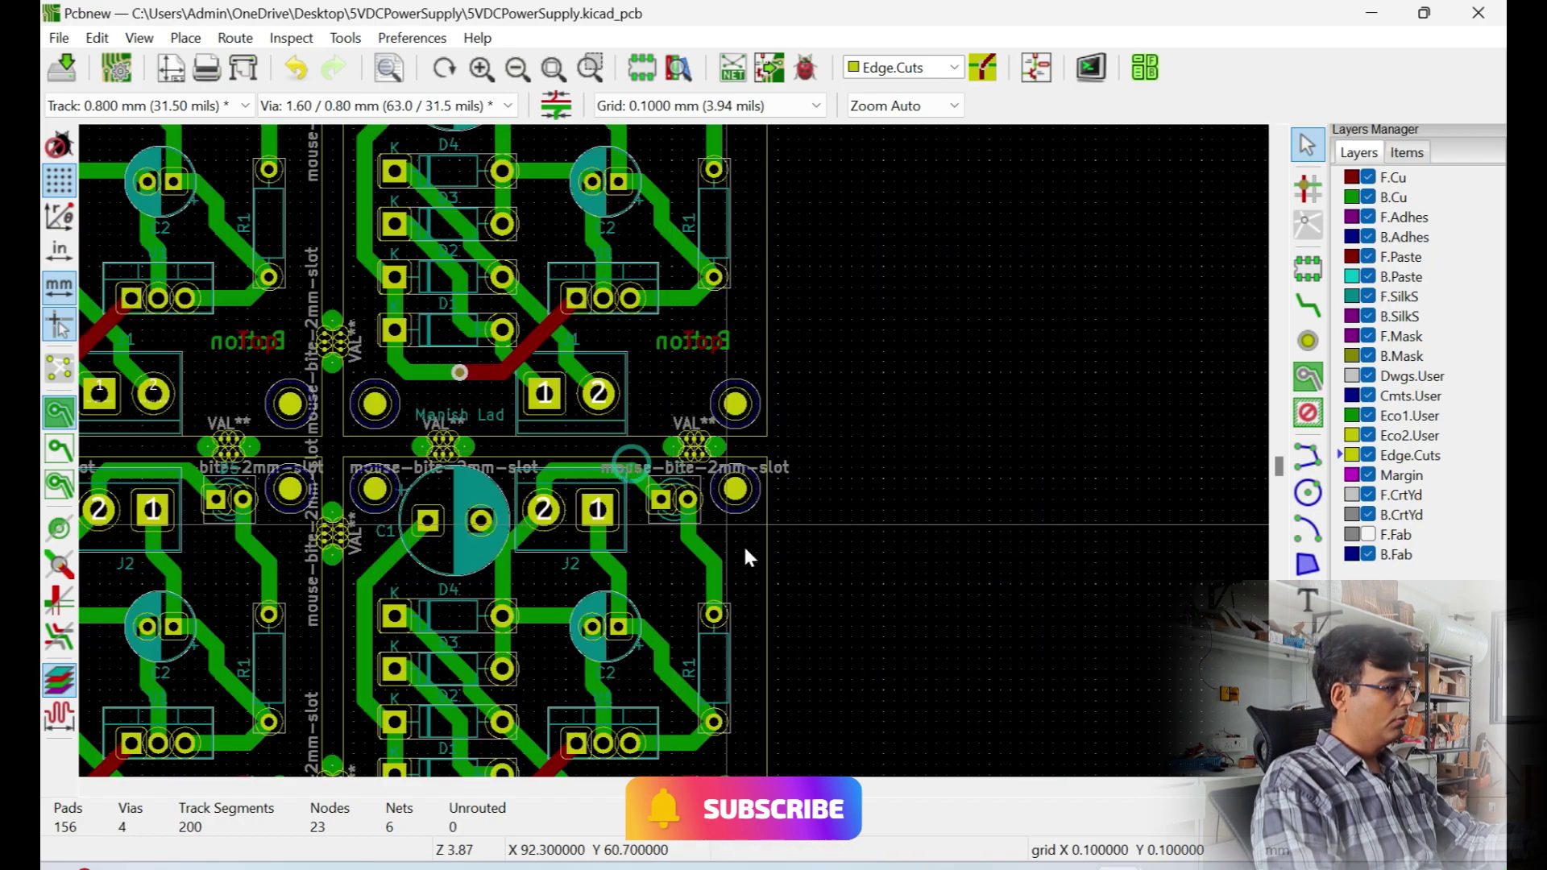
{"action": "scroll", "coordinate": [639, 457], "scroll_direction": "down", "scroll_amount": 3}
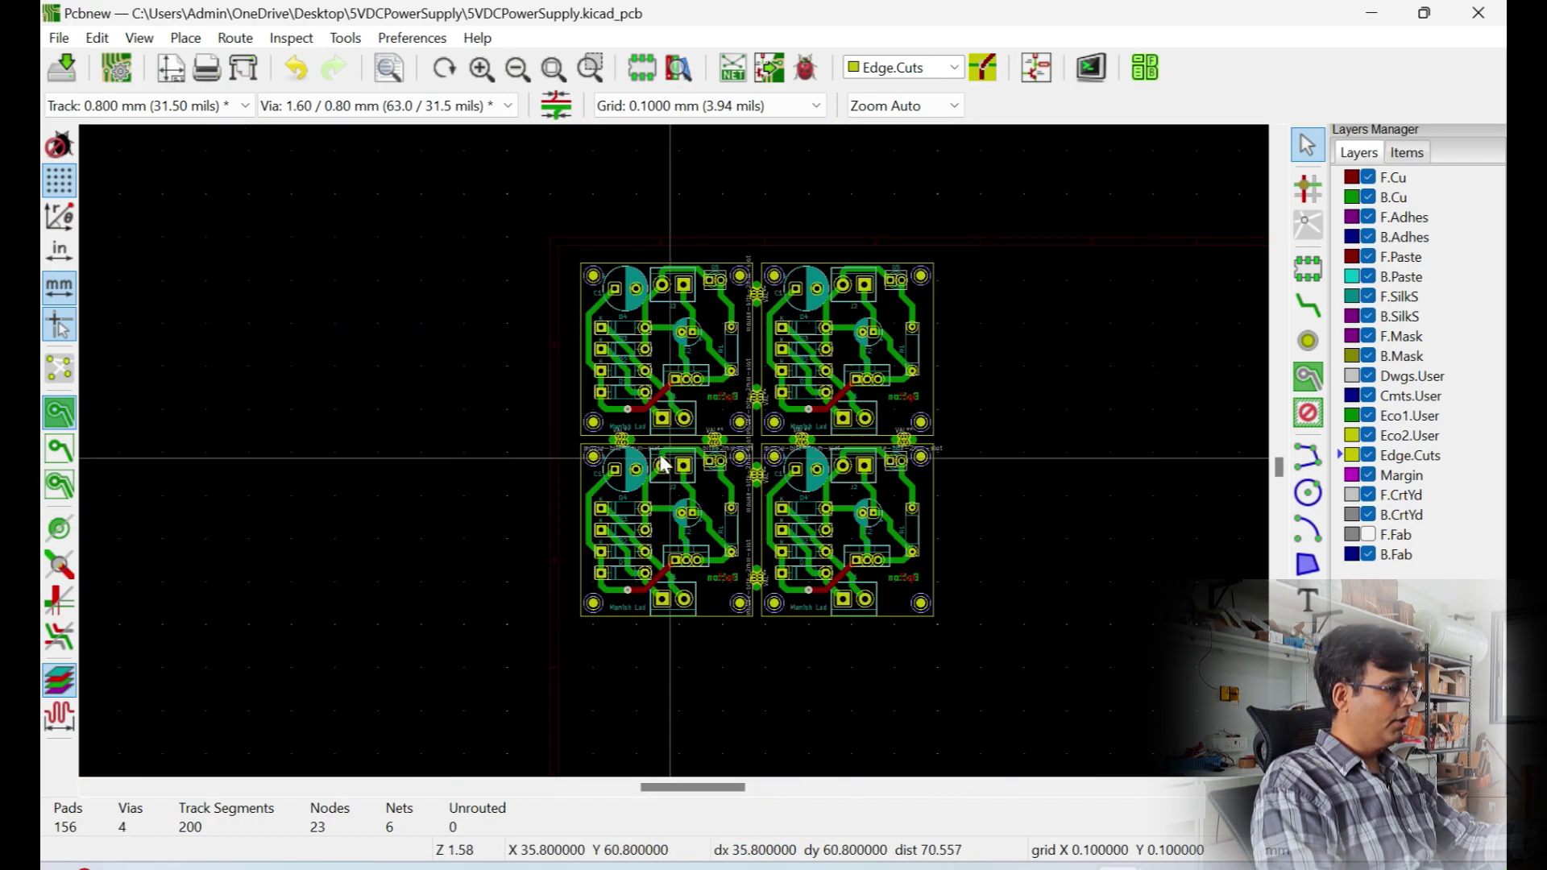
Delete the horizontal Edge.Cuts lines on both sides of the gap between the upper and lower boards
{"action": "scroll", "coordinate": [673, 437], "scroll_direction": "up", "scroll_amount": 8}
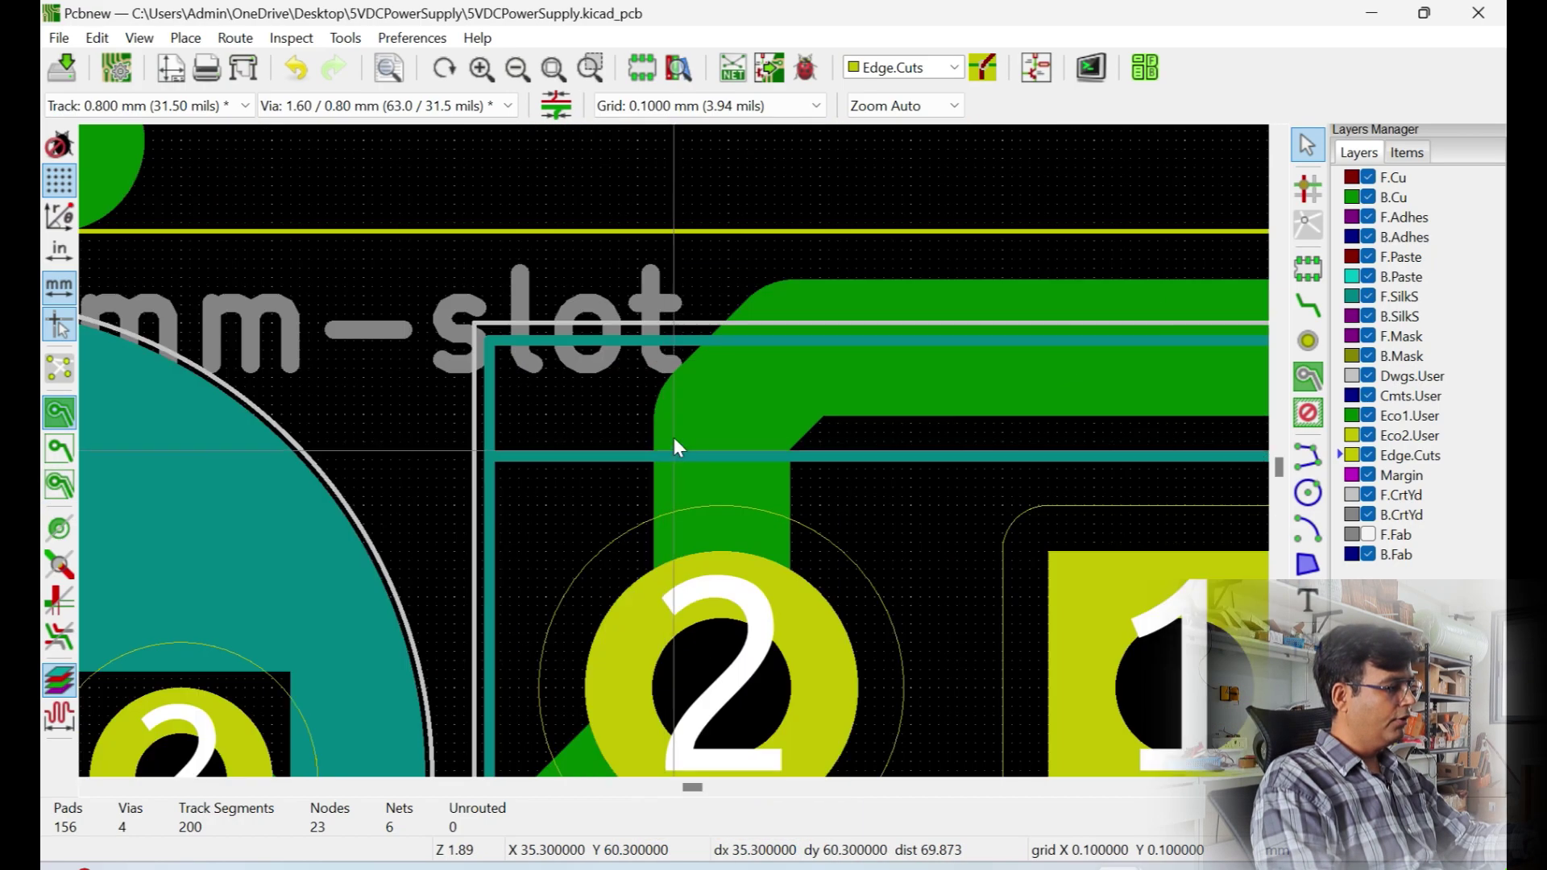
{"action": "left_click", "coordinate": [673, 232]}
{"action": "scroll", "coordinate": [674, 235], "scroll_direction": "down", "scroll_amount": 3}
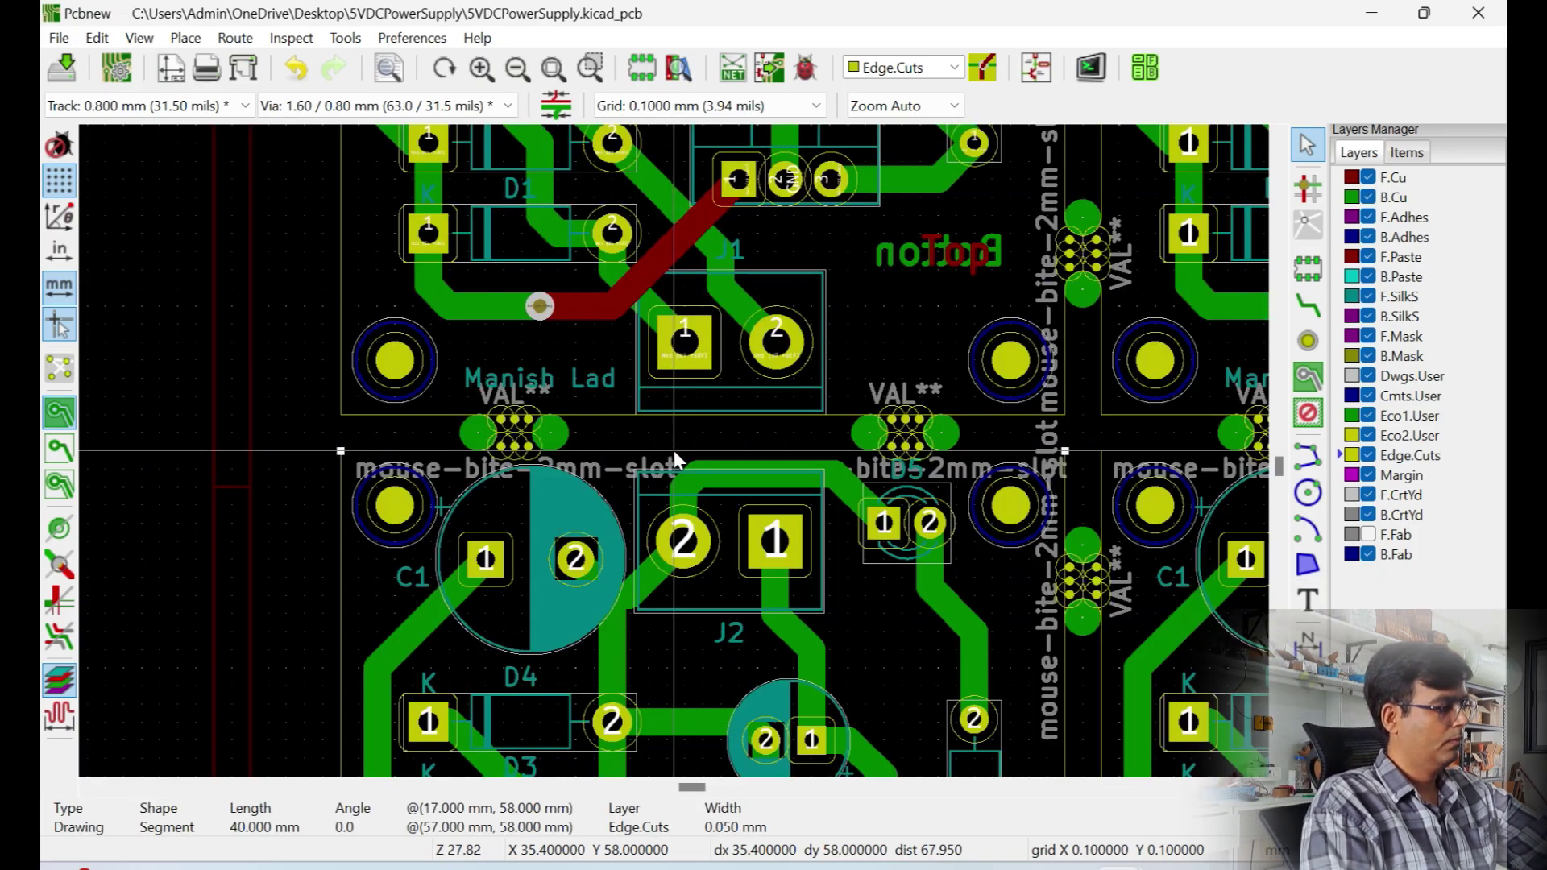
{"action": "key", "text": "Escape"}
{"action": "scroll", "coordinate": [673, 450], "scroll_direction": "up", "scroll_amount": 5}
{"action": "scroll", "coordinate": [677, 443], "scroll_direction": "down", "scroll_amount": 2}
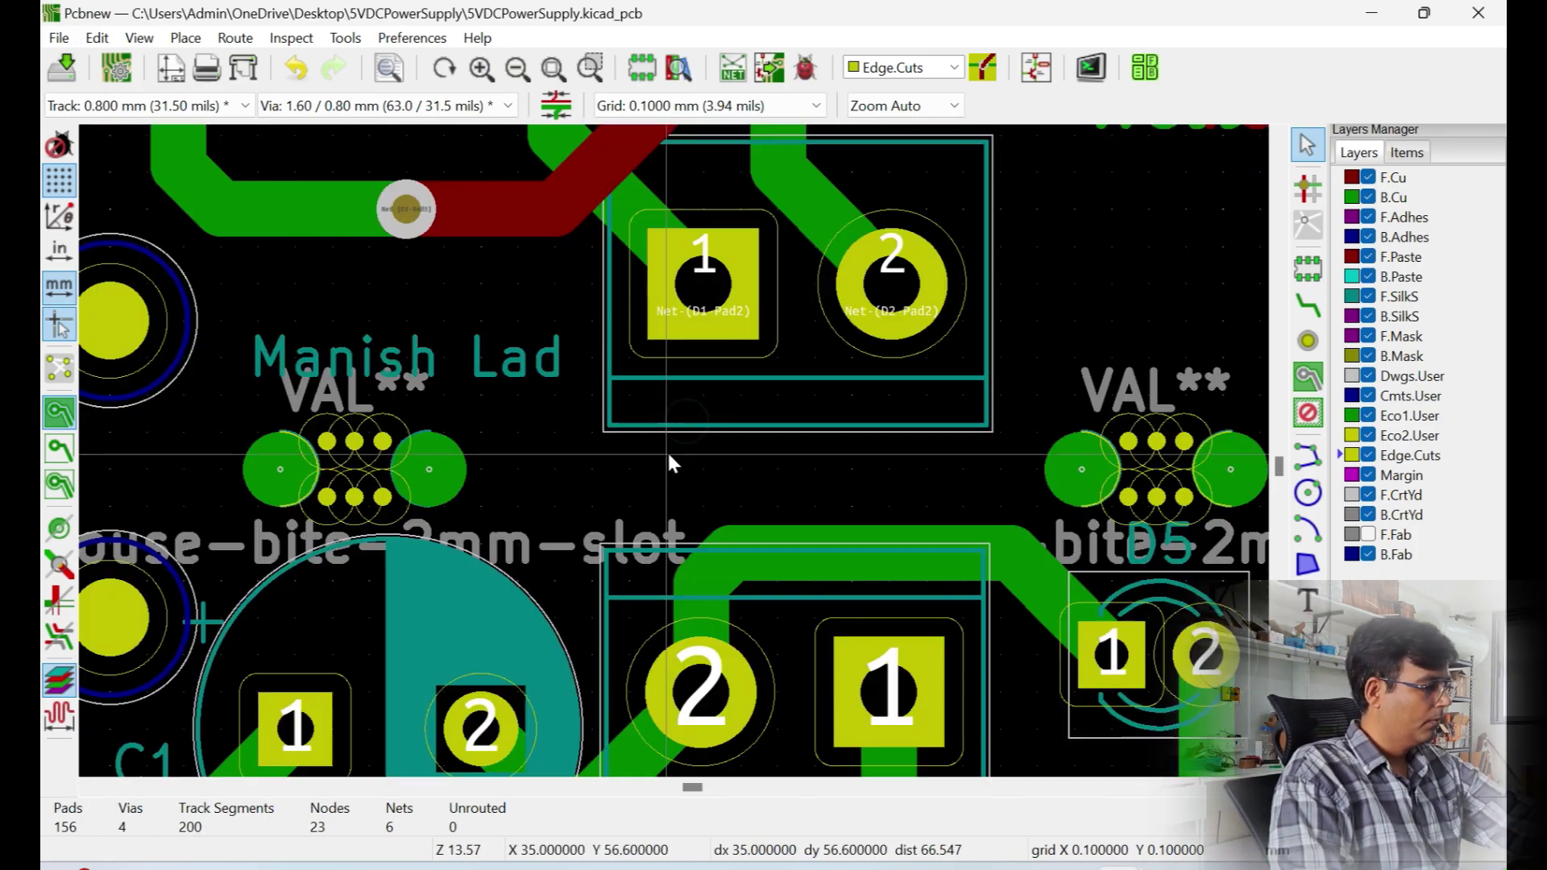
{"action": "scroll", "coordinate": [673, 460], "scroll_direction": "down", "scroll_amount": 1}
{"action": "scroll", "coordinate": [673, 459], "scroll_direction": "up", "scroll_amount": 5}
{"action": "scroll", "coordinate": [709, 508], "scroll_direction": "down", "scroll_amount": 4}
{"action": "scroll", "coordinate": [685, 522], "scroll_direction": "up", "scroll_amount": 5}
{"action": "scroll", "coordinate": [686, 528], "scroll_direction": "down", "scroll_amount": 5}
{"action": "scroll", "coordinate": [670, 450], "scroll_direction": "up", "scroll_amount": 4}
Delete the facing vertical Edge.Cuts lines between the two lower boards
{"action": "left_click", "coordinate": [731, 419]}
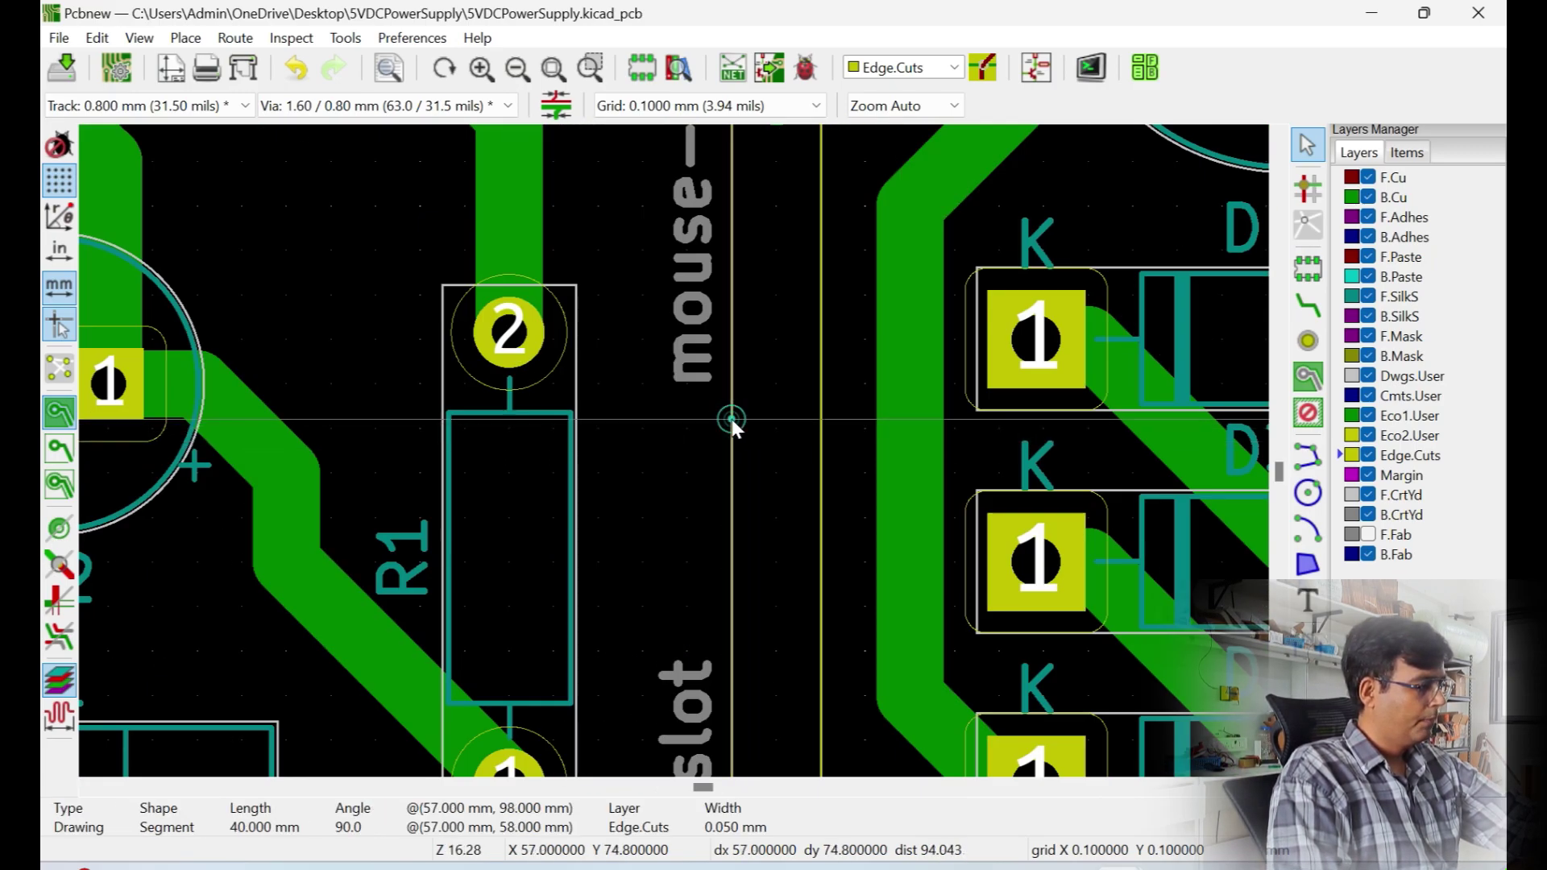
{"action": "key", "text": "Escape"}
{"action": "scroll", "coordinate": [677, 448], "scroll_direction": "up", "scroll_amount": 3}
{"action": "scroll", "coordinate": [663, 459], "scroll_direction": "down", "scroll_amount": 7}
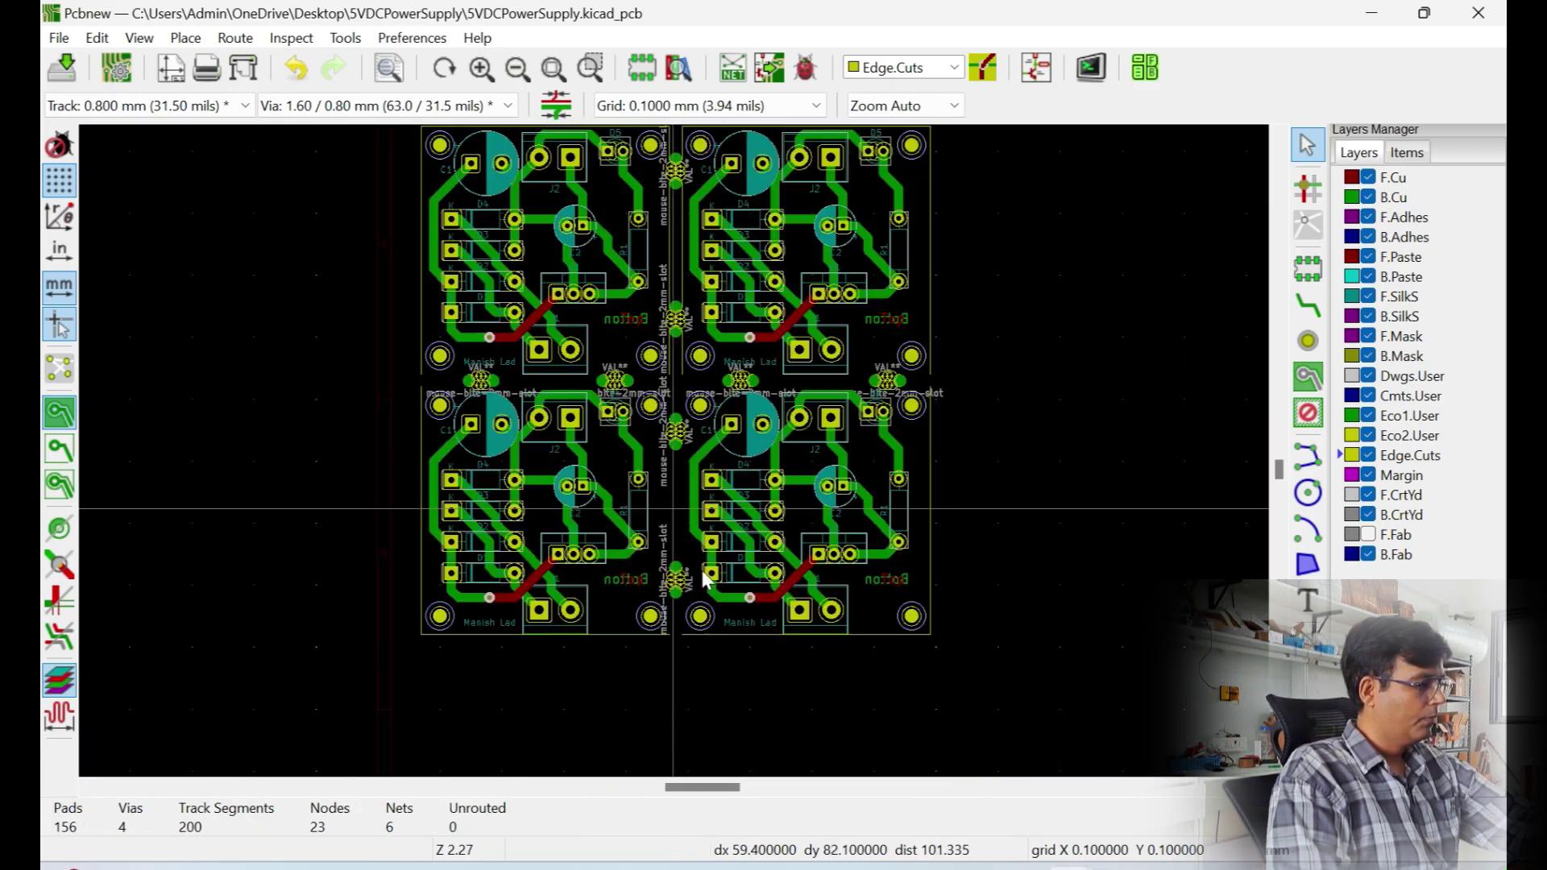
Draw Edge.Cuts lines joining the left-hand boards' outer corners to both ends of the first horizontal mouse bite's arc
{"action": "scroll", "coordinate": [675, 460], "scroll_direction": "up", "scroll_amount": 1}
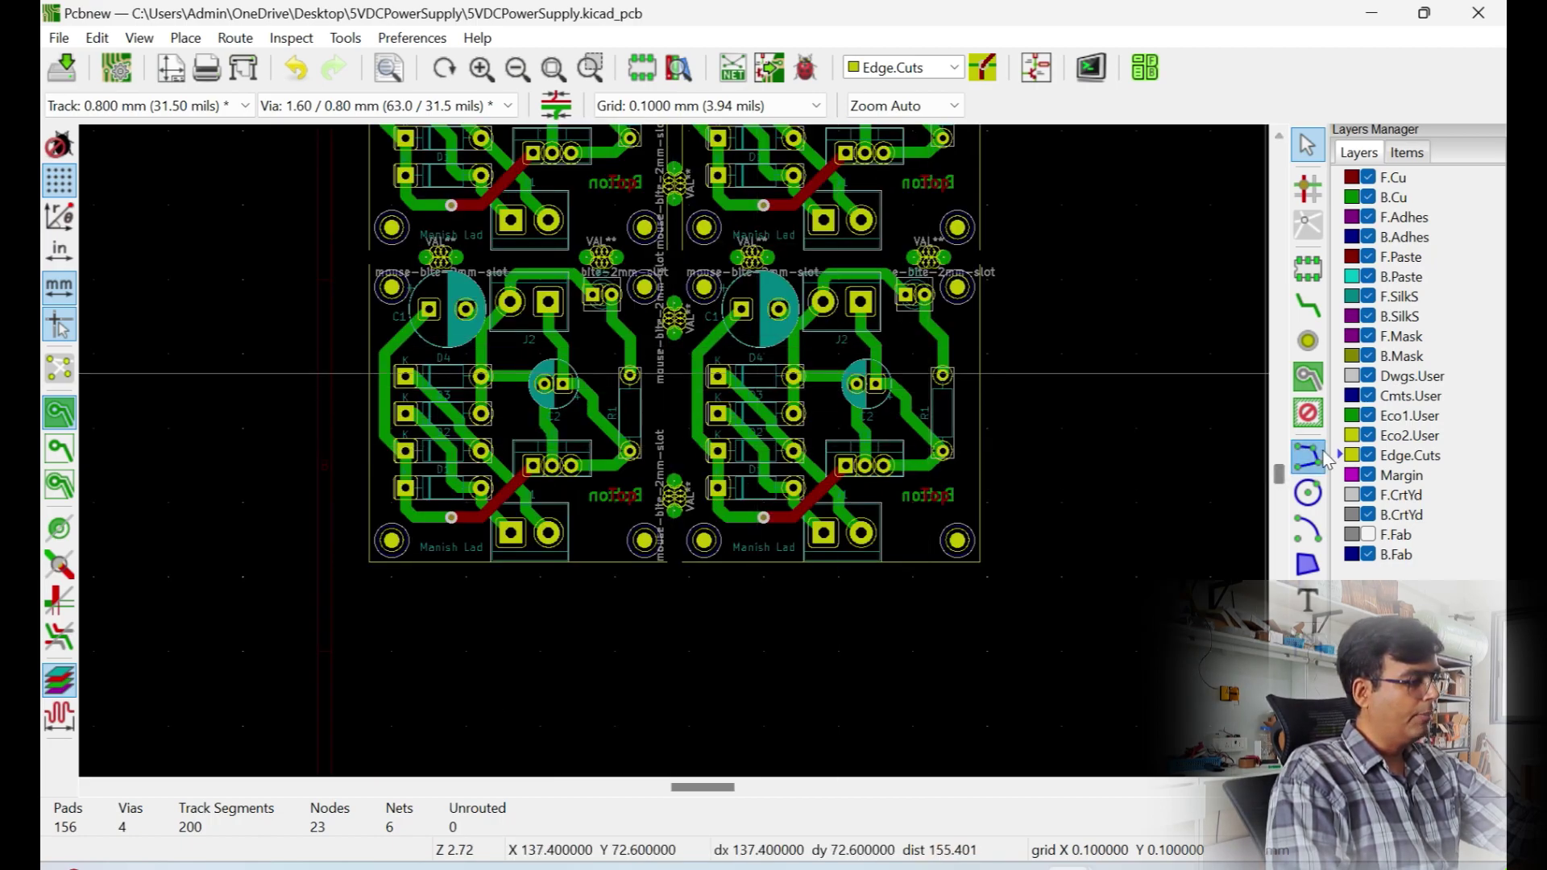
{"action": "scroll", "coordinate": [679, 444], "scroll_direction": "up", "scroll_amount": 12}
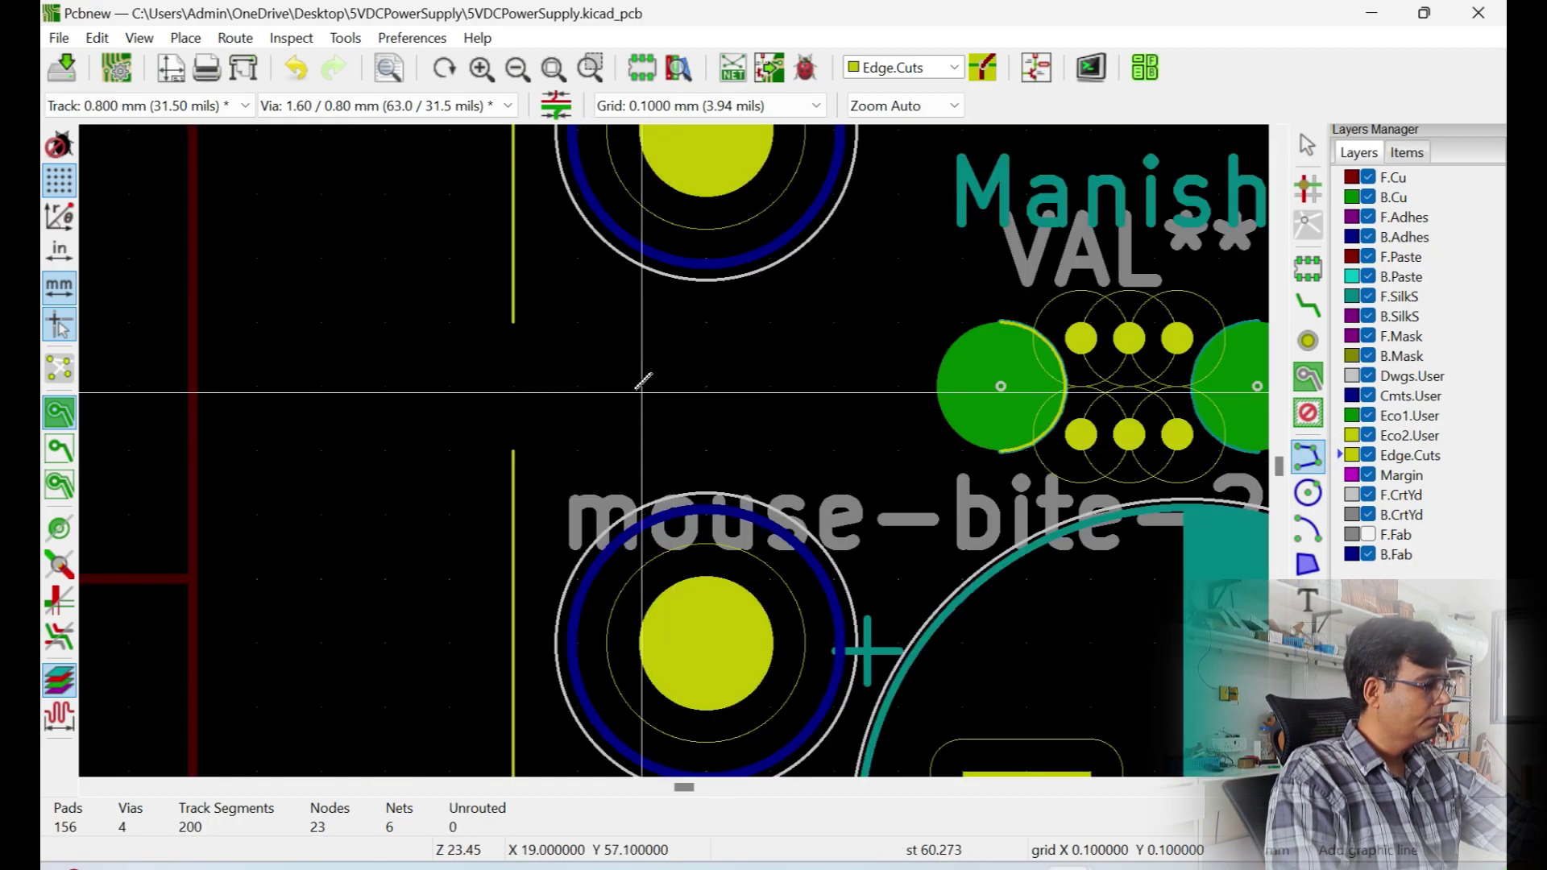
{"action": "scroll", "coordinate": [514, 322], "scroll_direction": "up", "scroll_amount": 12}
{"action": "left_click", "coordinate": [608, 514]}
{"action": "scroll", "coordinate": [607, 514], "scroll_direction": "down", "scroll_amount": 10}
{"action": "double_click", "coordinate": [839, 283]}
{"action": "scroll", "coordinate": [839, 283], "scroll_direction": "down", "scroll_amount": 10}
{"action": "left_click", "coordinate": [470, 394]}
{"action": "double_click", "coordinate": [626, 440]}
Duplicate a semicircular Edge.Cuts arc for the right pad of the mouse bite above C1 on the lower-left board
{"action": "scroll", "coordinate": [626, 440], "scroll_direction": "down", "scroll_amount": 14}
{"action": "scroll", "coordinate": [794, 417], "scroll_direction": "up", "scroll_amount": 10}
{"action": "scroll", "coordinate": [631, 304], "scroll_direction": "down", "scroll_amount": 4}
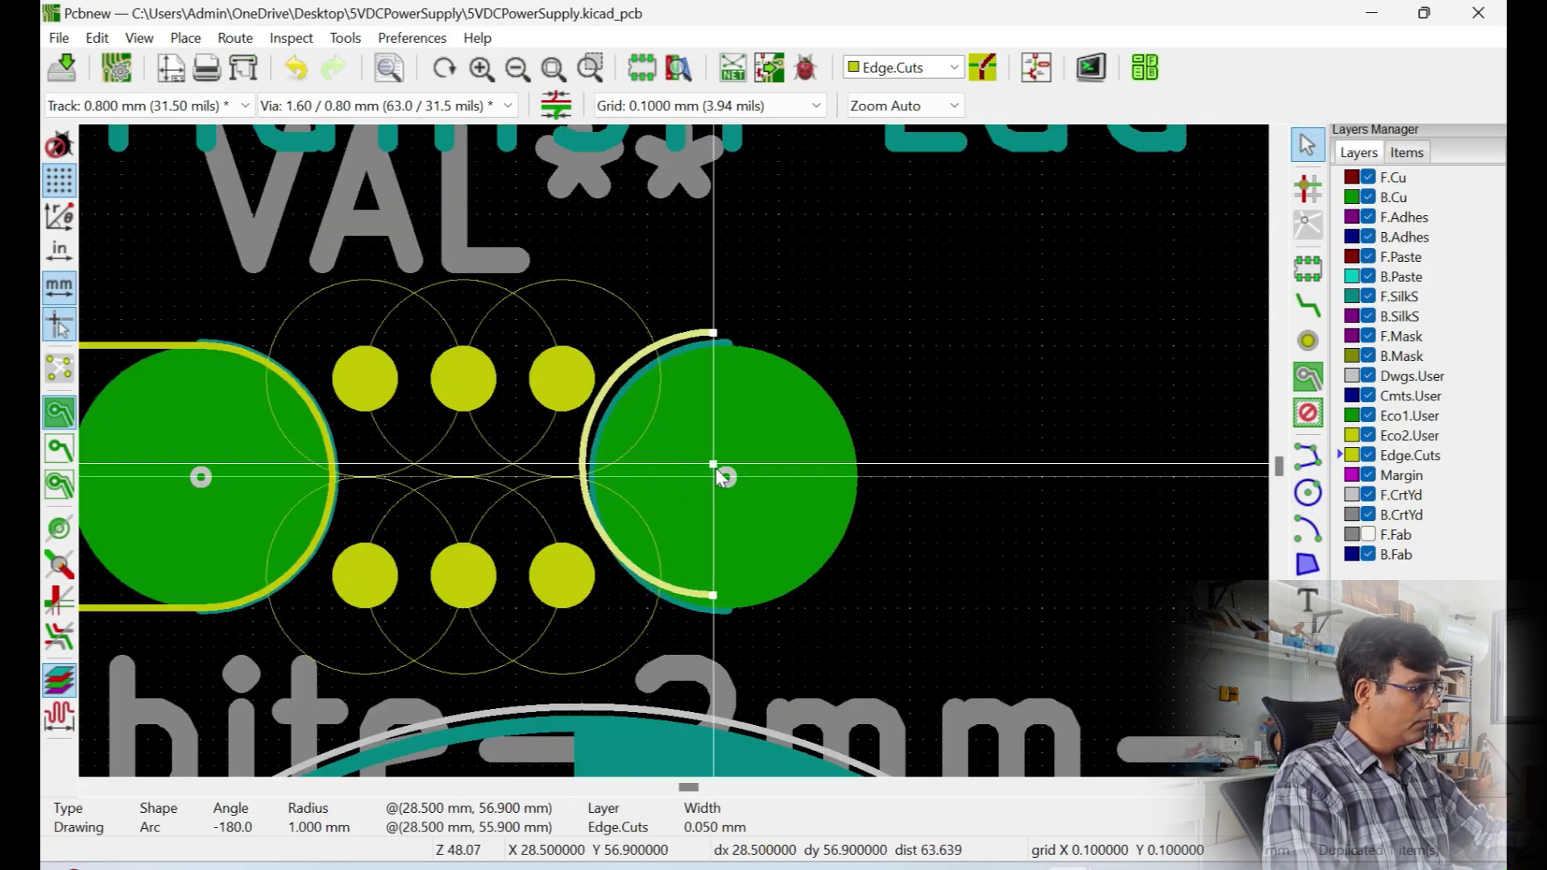
Draw the upper and lower Edge.Cuts lines joining the facing arcs of the two horizontal mouse bites between the left-hand boards
{"action": "left_click", "coordinate": [727, 345]}
{"action": "scroll", "coordinate": [727, 345], "scroll_direction": "down", "scroll_amount": 8}
{"action": "double_click", "coordinate": [829, 360]}
{"action": "scroll", "coordinate": [675, 451], "scroll_direction": "up", "scroll_amount": 8}
{"action": "left_click", "coordinate": [572, 475]}
{"action": "scroll", "coordinate": [572, 475], "scroll_direction": "down", "scroll_amount": 8}
{"action": "double_click", "coordinate": [708, 440]}
Draw the upper-left board's bottom edge from the arc of the mouse bite above D5 to the board's lower-right corner
{"action": "scroll", "coordinate": [967, 346], "scroll_direction": "up", "scroll_amount": 4}
{"action": "left_click", "coordinate": [542, 439]}
{"action": "double_click", "coordinate": [622, 431]}
{"action": "scroll", "coordinate": [515, 556], "scroll_direction": "down", "scroll_amount": 1}
{"action": "left_click", "coordinate": [142, 530]}
{"action": "scroll", "coordinate": [623, 599], "scroll_direction": "down", "scroll_amount": 1}
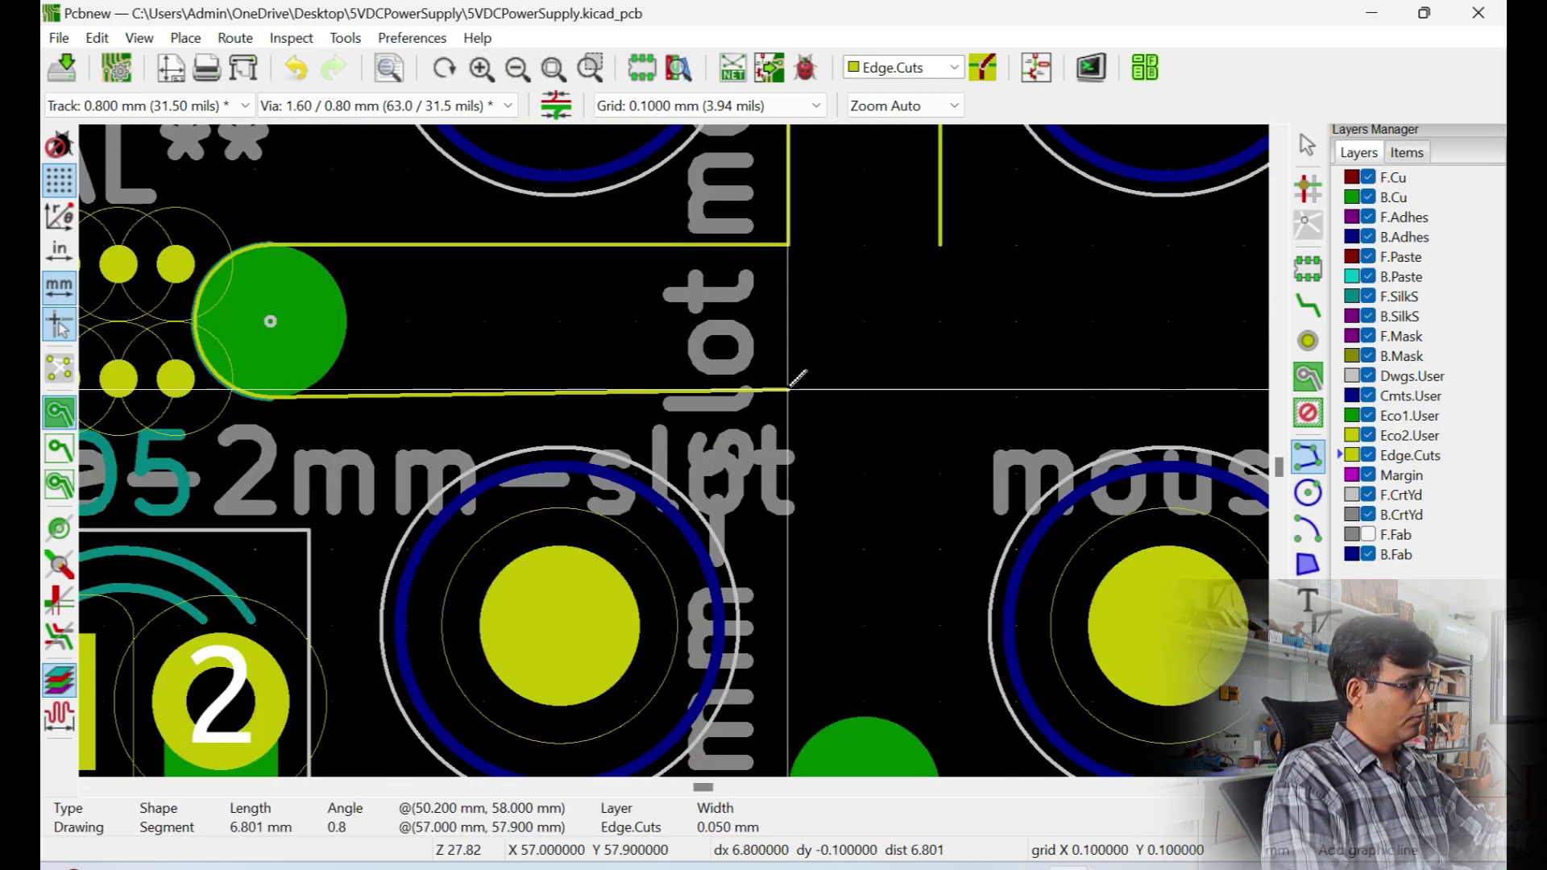
{"action": "double_click", "coordinate": [790, 392]}
Draw the lower-left board's upper-right corner from the side mouse bite's arc up to X 57, Y 58 mm and across to the D5 mouse bite's arc
{"action": "scroll", "coordinate": [798, 629], "scroll_direction": "up", "scroll_amount": 4}
{"action": "left_click", "coordinate": [612, 388]}
{"action": "scroll", "coordinate": [612, 372], "scroll_direction": "down", "scroll_amount": 8}
{"action": "scroll", "coordinate": [690, 435], "scroll_direction": "up", "scroll_amount": 5}
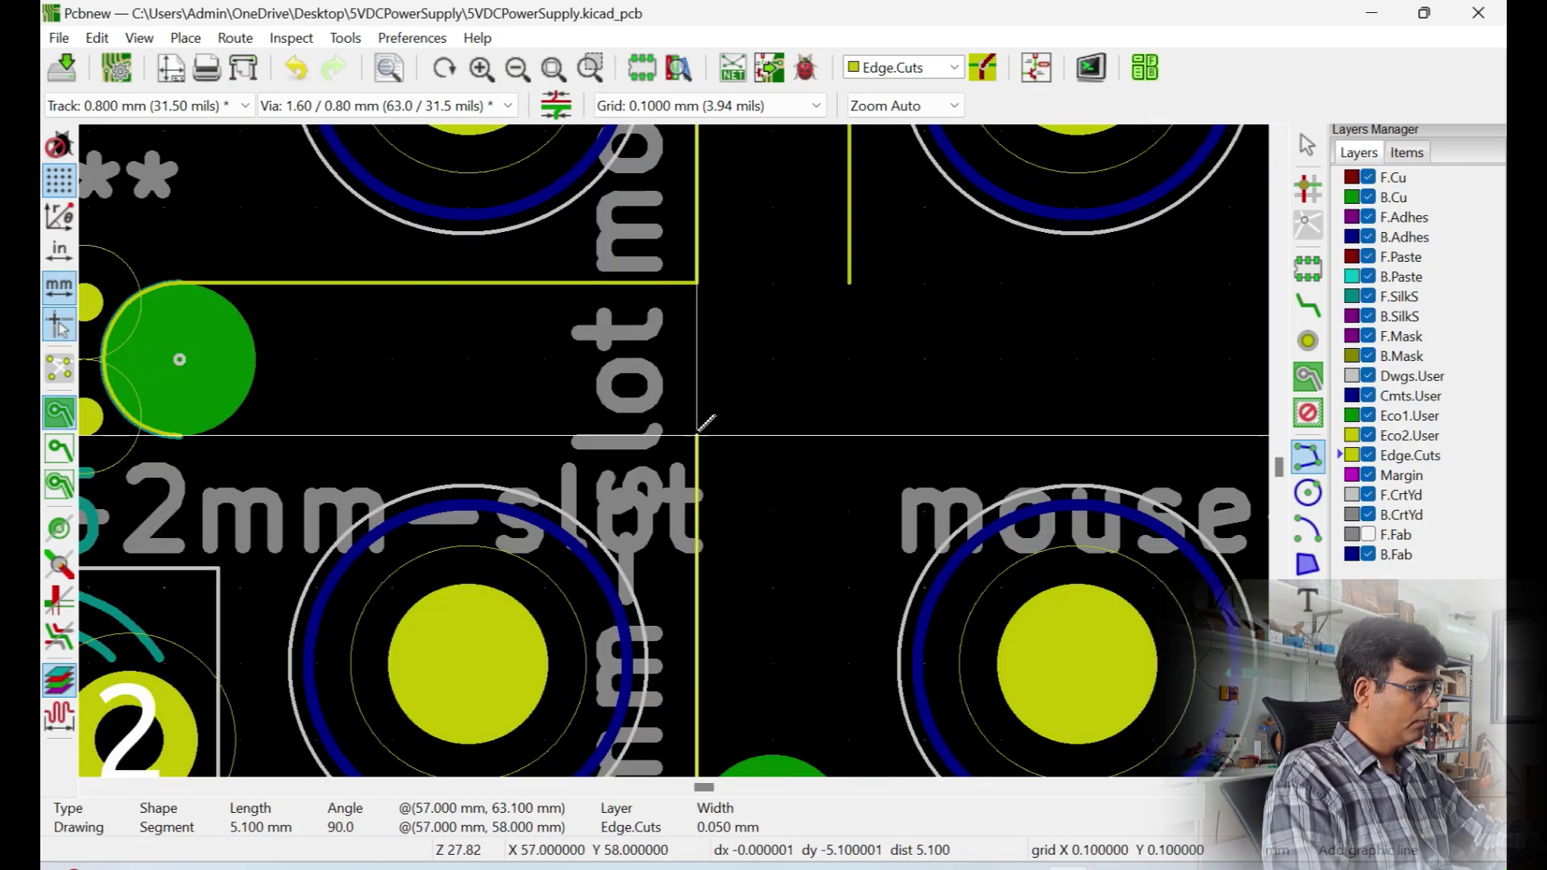
{"action": "double_click", "coordinate": [179, 436]}
Draw Edge.Cuts lines from the right-hand boards' inner corners to their first horizontal mouse bite, continuing down to the side mouse bite's arc
{"action": "scroll", "coordinate": [846, 382], "scroll_direction": "down", "scroll_amount": 4}
{"action": "left_click", "coordinate": [676, 399]}
{"action": "scroll", "coordinate": [939, 418], "scroll_direction": "up", "scroll_amount": 8}
{"action": "double_click", "coordinate": [702, 357]}
{"action": "left_click", "coordinate": [690, 730]}
{"action": "scroll", "coordinate": [370, 765], "scroll_direction": "down", "scroll_amount": 5}
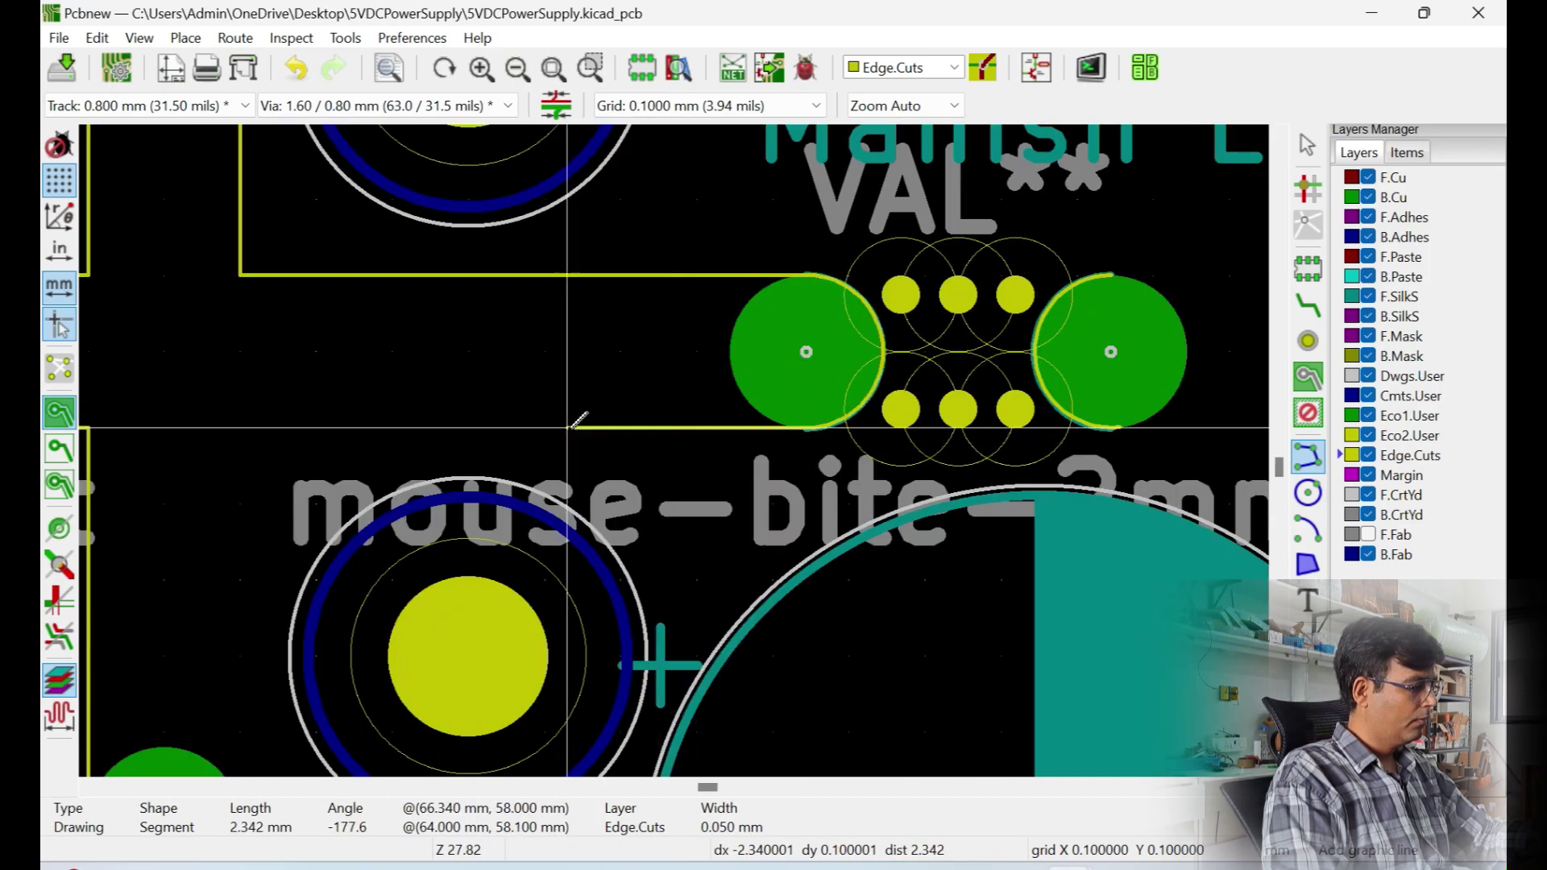
{"action": "scroll", "coordinate": [306, 472], "scroll_direction": "down", "scroll_amount": 3}
{"action": "double_click", "coordinate": [639, 657]}
Draw the two vertical Edge.Cuts lines joining the facing arcs of the lower boards' side mouse bites, the left-hand one from X 57, Y 87.1 mm
{"action": "scroll", "coordinate": [673, 450], "scroll_direction": "down", "scroll_amount": 5}
{"action": "scroll", "coordinate": [693, 587], "scroll_direction": "up", "scroll_amount": 7}
{"action": "left_click", "coordinate": [667, 621]}
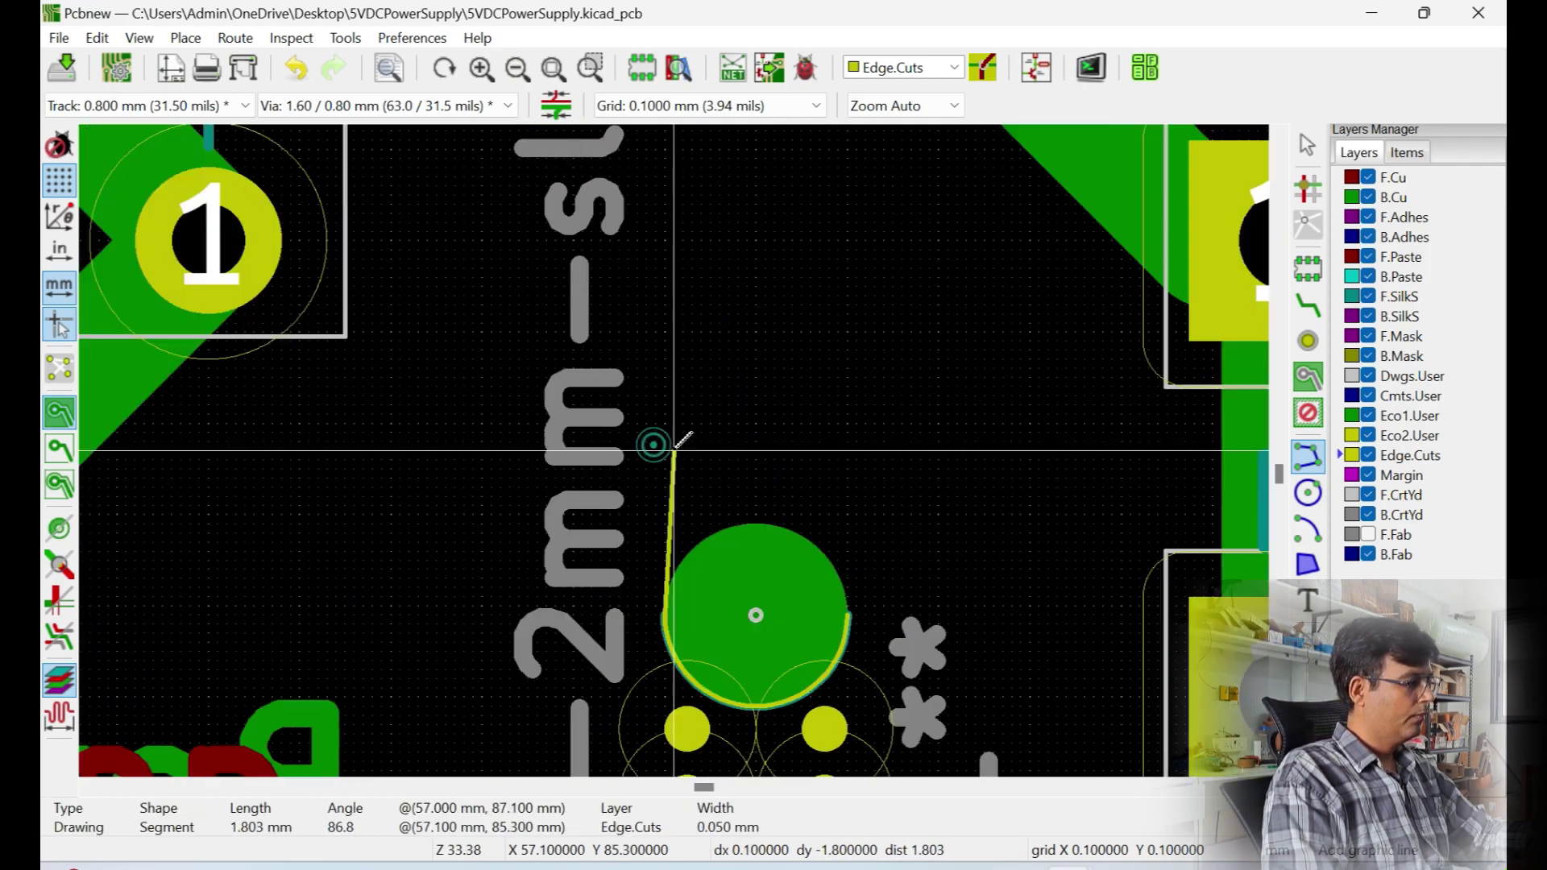
{"action": "scroll", "coordinate": [674, 447], "scroll_direction": "up", "scroll_amount": 4}
{"action": "double_click", "coordinate": [656, 232]}
{"action": "left_click", "coordinate": [1029, 229]}
{"action": "scroll", "coordinate": [1024, 323], "scroll_direction": "down", "scroll_amount": 5}
{"action": "scroll", "coordinate": [676, 685], "scroll_direction": "up", "scroll_amount": 7}
{"action": "double_click", "coordinate": [631, 463]}
Draw the lower boards' facing Edge.Cuts edges from the lowest side mouse bite's arcs down to their bottom inner corners
{"action": "scroll", "coordinate": [636, 483], "scroll_direction": "down", "scroll_amount": 6}
{"action": "left_click", "coordinate": [664, 380]}
{"action": "scroll", "coordinate": [697, 717], "scroll_direction": "up", "scroll_amount": 2}
{"action": "double_click", "coordinate": [608, 425]}
{"action": "scroll", "coordinate": [697, 257], "scroll_direction": "down", "scroll_amount": 1}
{"action": "left_click", "coordinate": [726, 155]}
{"action": "double_click", "coordinate": [732, 593]}
Draw the upper and lower Edge.Cuts lines joining the facing arcs of the two horizontal mouse bites between the right-hand boards
{"action": "scroll", "coordinate": [731, 593], "scroll_direction": "down", "scroll_amount": 5}
{"action": "scroll", "coordinate": [794, 201], "scroll_direction": "up", "scroll_amount": 5}
{"action": "left_click", "coordinate": [615, 438]}
{"action": "scroll", "coordinate": [905, 451], "scroll_direction": "up", "scroll_amount": 5}
{"action": "double_click", "coordinate": [760, 439]}
{"action": "left_click", "coordinate": [754, 698]}
{"action": "scroll", "coordinate": [674, 451], "scroll_direction": "up", "scroll_amount": 7}
{"action": "double_click", "coordinate": [583, 422]}
Draw the right-hand boards' facing edges from the arc of the mouse bite above D5 to their outer corners, the upper one from X 94.14, Y 56 mm
{"action": "scroll", "coordinate": [674, 451], "scroll_direction": "down", "scroll_amount": 5}
{"action": "scroll", "coordinate": [968, 436], "scroll_direction": "up", "scroll_amount": 5}
{"action": "left_click", "coordinate": [677, 439]}
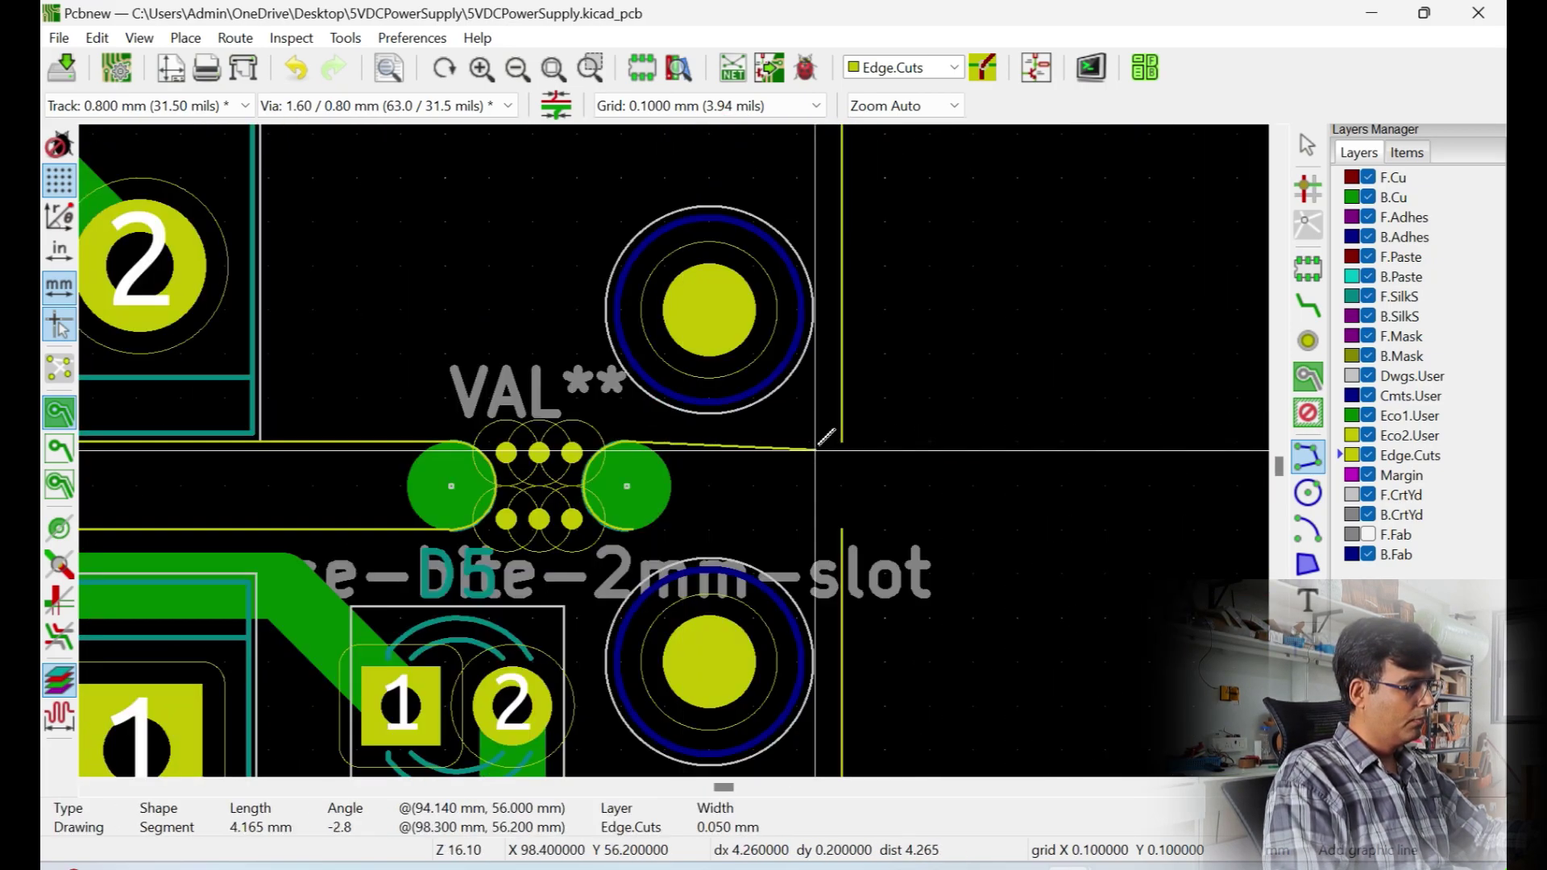
{"action": "scroll", "coordinate": [811, 442], "scroll_direction": "up", "scroll_amount": 5}
{"action": "double_click", "coordinate": [697, 439]}
{"action": "left_click", "coordinate": [711, 449]}
{"action": "scroll", "coordinate": [674, 451], "scroll_direction": "up", "scroll_amount": 5}
{"action": "double_click", "coordinate": [1072, 357]}
{"action": "scroll", "coordinate": [1072, 357], "scroll_direction": "down", "scroll_amount": 5}
Save the board file and open the panel in the 3D Viewer
{"action": "key", "text": "ctrl+s"}
{"action": "left_click", "coordinate": [138, 38]}
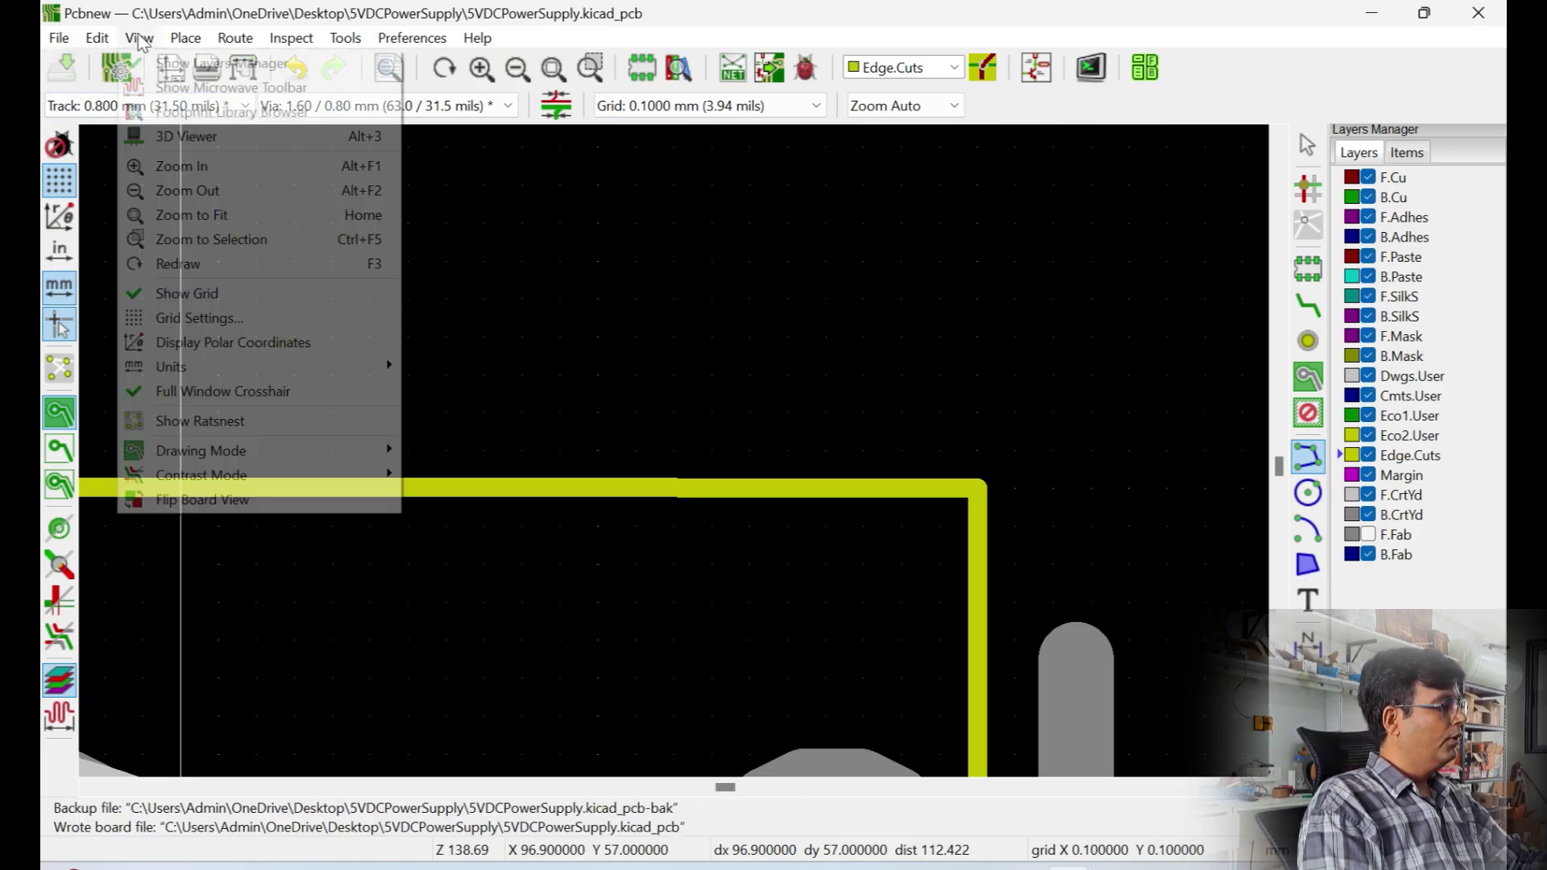
{"action": "left_click", "coordinate": [186, 145]}
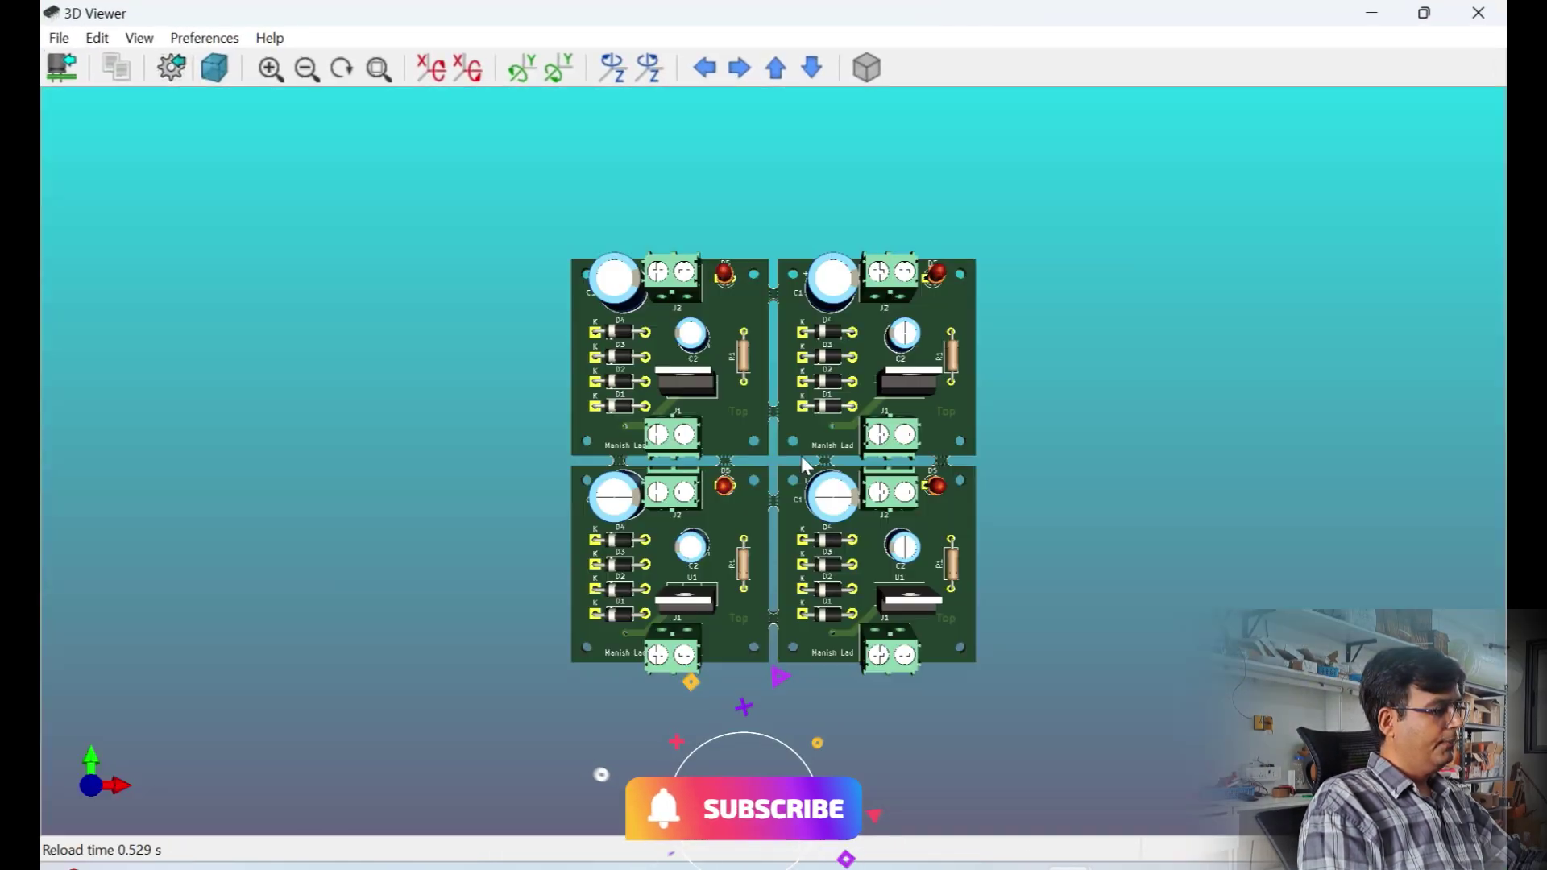
Examine the panel's slots and mouse bites in 3D from the top and from the underside
{"action": "scroll", "coordinate": [796, 464], "scroll_direction": "up", "scroll_amount": 4}
{"action": "scroll", "coordinate": [747, 491], "scroll_direction": "down", "scroll_amount": 3}
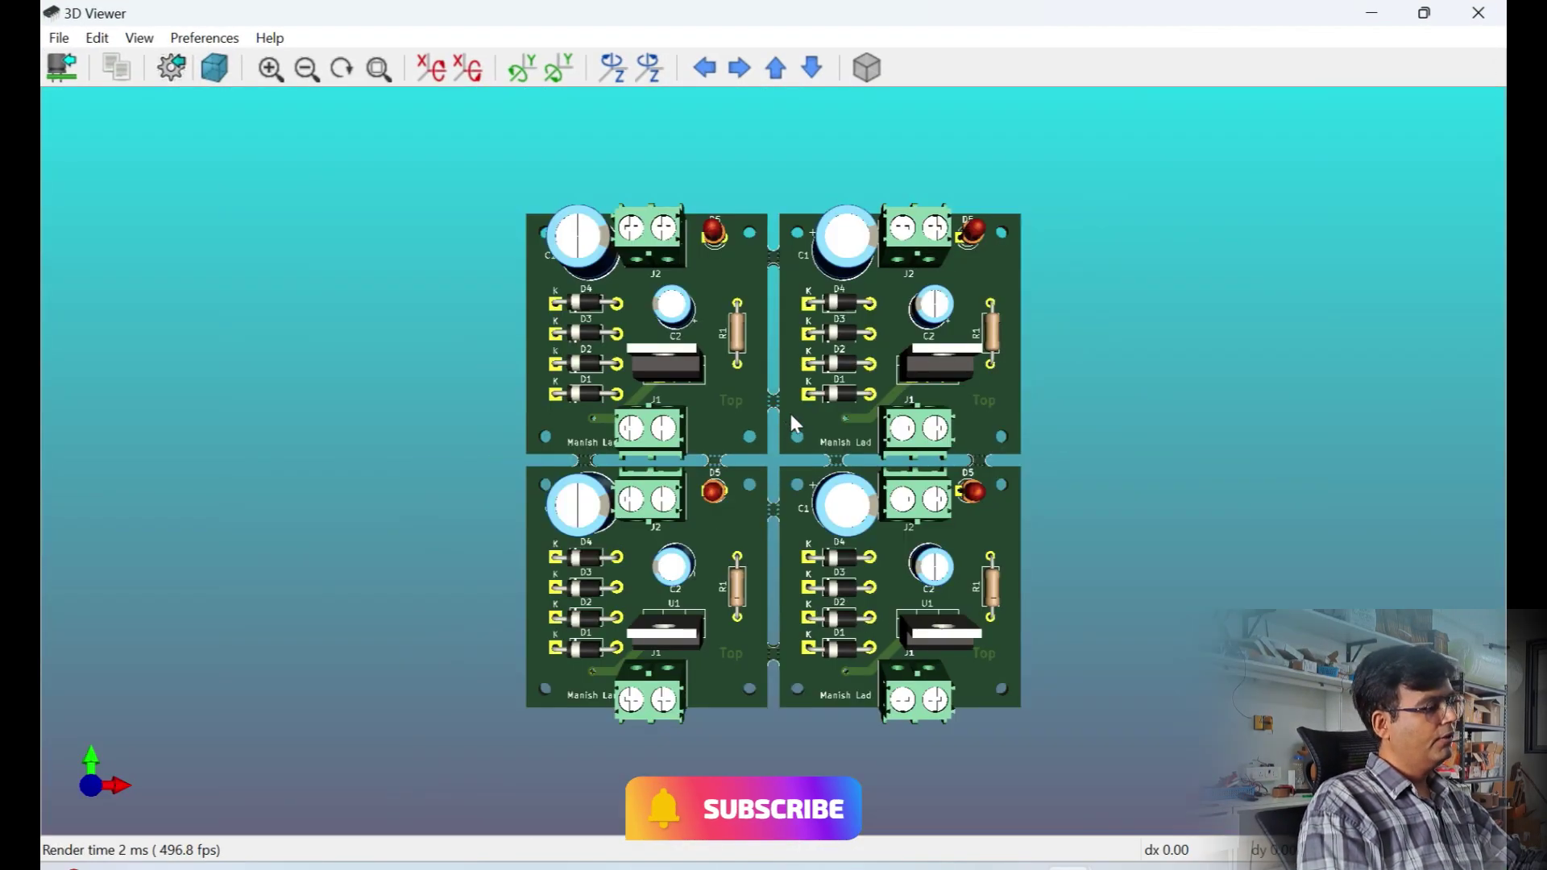
{"action": "scroll", "coordinate": [789, 428], "scroll_direction": "up", "scroll_amount": 2}
{"action": "left_click_drag", "start_coordinate": [690, 374], "coordinate": [884, 423]}
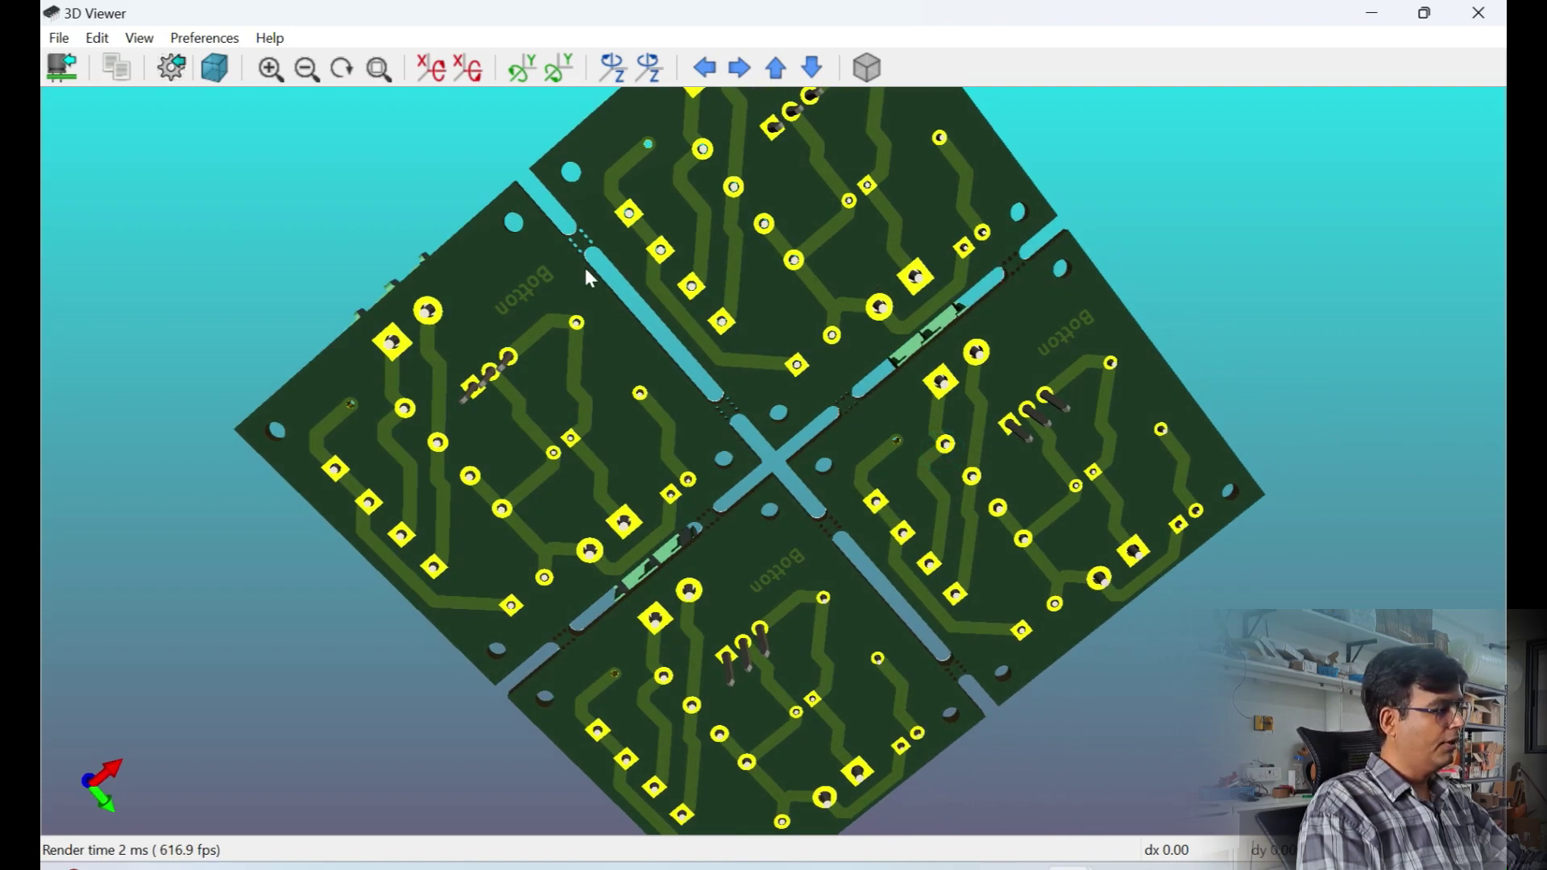
{"action": "left_click_drag", "start_coordinate": [747, 254], "coordinate": [771, 383]}
{"action": "scroll", "coordinate": [771, 383], "scroll_direction": "down", "scroll_amount": 2}
{"action": "left_click_drag", "start_coordinate": [891, 256], "coordinate": [987, 298]}
{"action": "left_click_drag", "start_coordinate": [946, 304], "coordinate": [941, 278]}
{"action": "left_click_drag", "start_coordinate": [866, 353], "coordinate": [832, 343]}
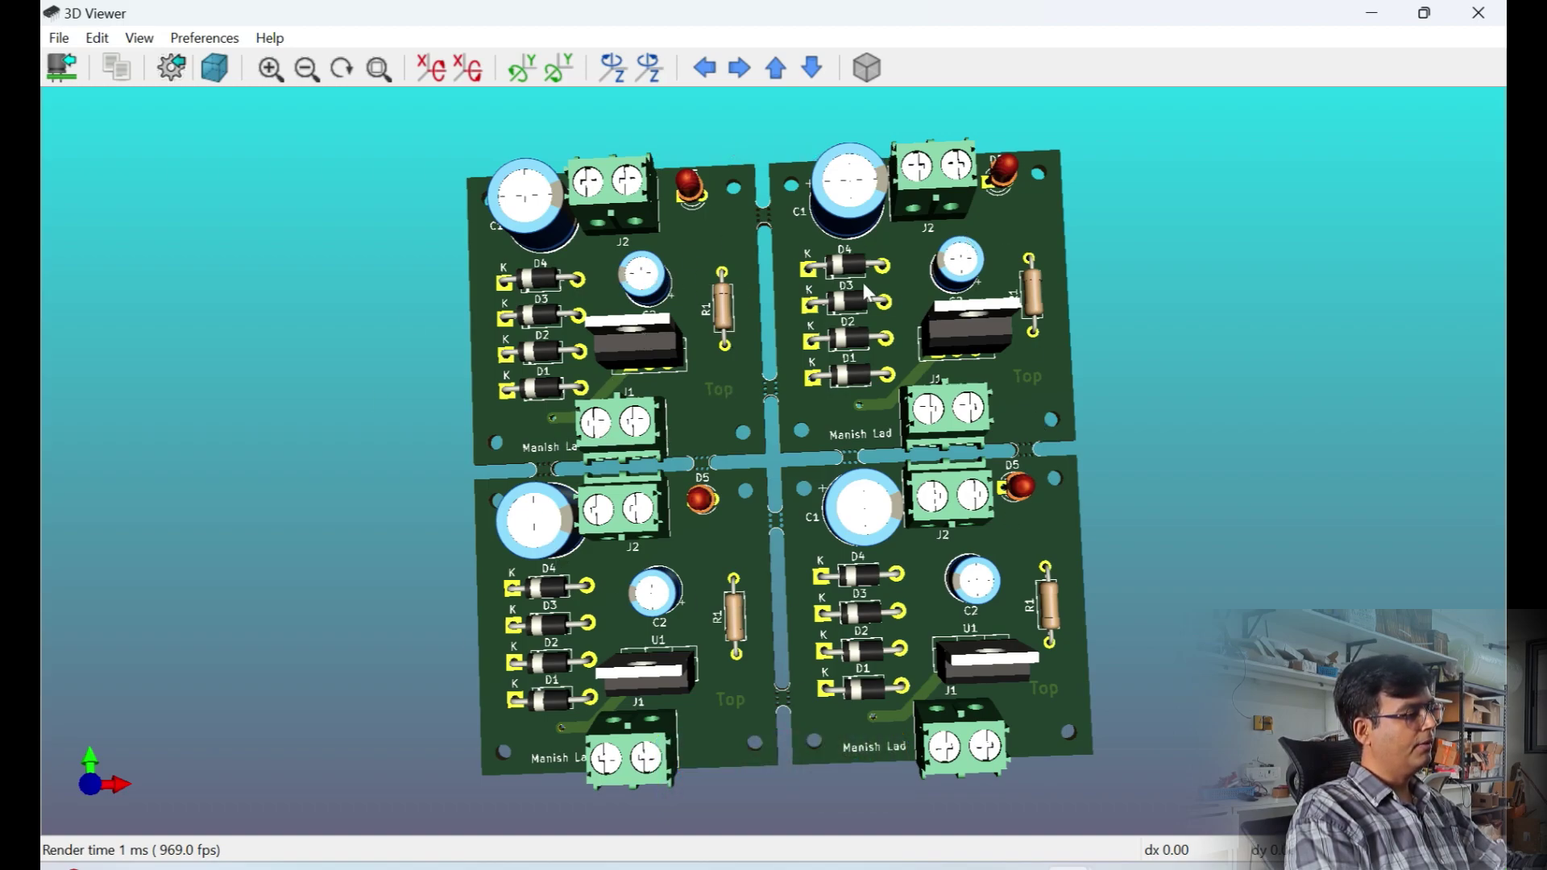
Inspect the finished 2x2 panel in 3D from several rotated angles, including a low side view of the slots between boards
{"action": "left_click_drag", "start_coordinate": [887, 296], "coordinate": [928, 330]}
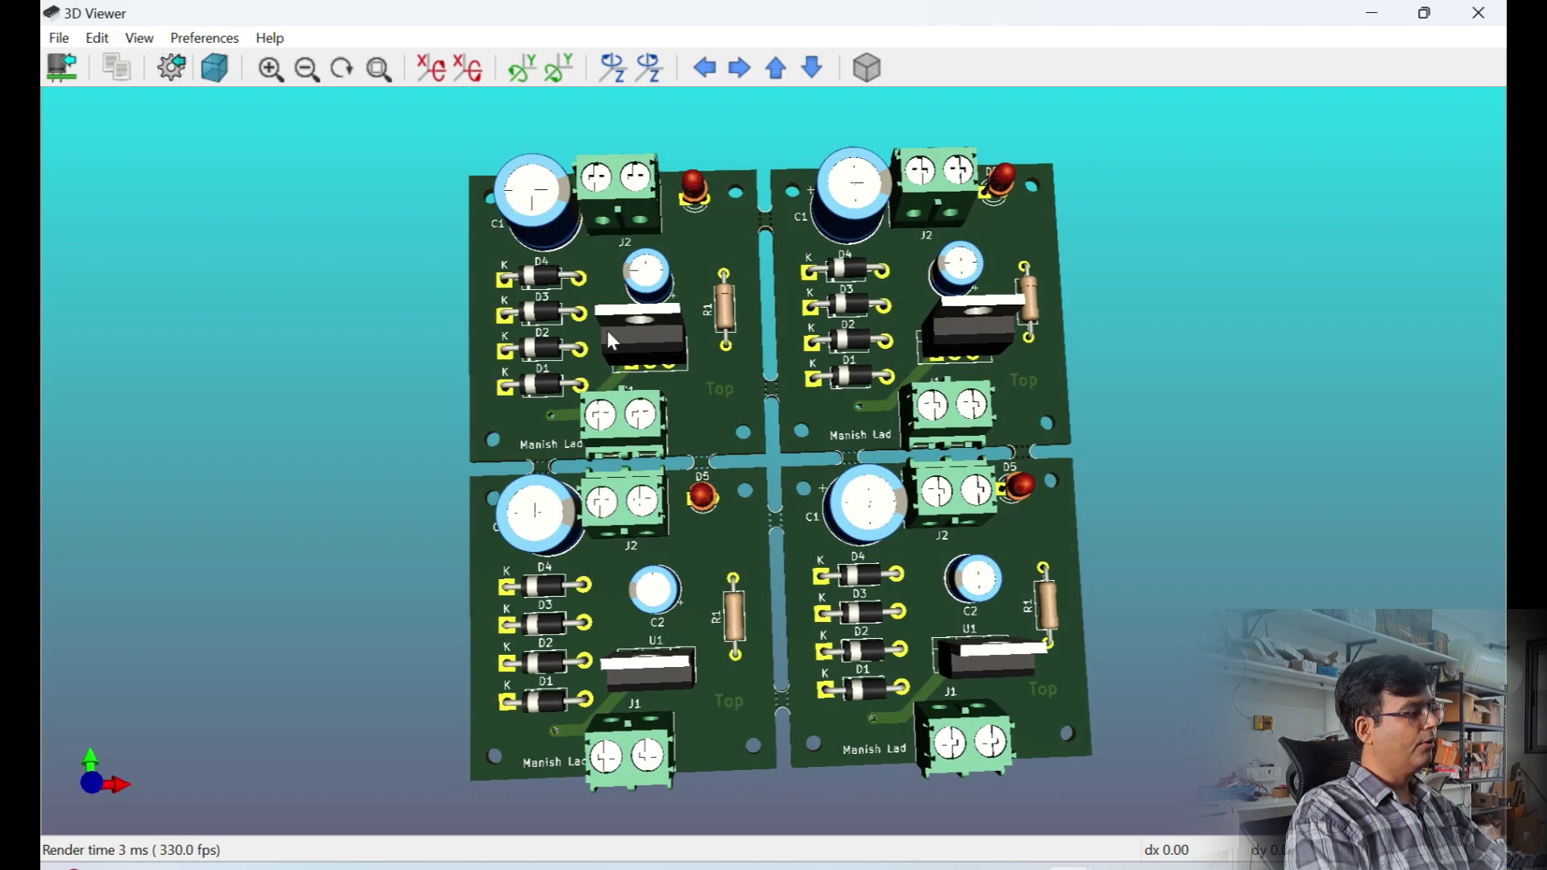
{"action": "left_click_drag", "start_coordinate": [593, 342], "coordinate": [615, 364]}
{"action": "mouse_move", "coordinate": [1029, 245]}
{"action": "left_mouse_down"}
{"action": "mouse_move", "coordinate": [1066, 296]}
{"action": "mouse_move", "coordinate": [1062, 347]}
{"action": "mouse_move", "coordinate": [920, 168]}
{"action": "mouse_move", "coordinate": [802, 536]}
{"action": "mouse_move", "coordinate": [722, 378]}
{"action": "mouse_move", "coordinate": [660, 608]}
{"action": "mouse_move", "coordinate": [813, 695]}
{"action": "mouse_move", "coordinate": [1007, 659]}
{"action": "mouse_move", "coordinate": [895, 221]}
{"action": "mouse_move", "coordinate": [596, 303]}
{"action": "mouse_move", "coordinate": [671, 427]}
{"action": "mouse_move", "coordinate": [982, 312]}
{"action": "mouse_move", "coordinate": [859, 516]}
{"action": "mouse_move", "coordinate": [762, 579]}
{"action": "mouse_move", "coordinate": [820, 374]}
{"action": "mouse_move", "coordinate": [766, 392]}
{"action": "mouse_move", "coordinate": [730, 461]}
{"action": "mouse_move", "coordinate": [782, 497]}
{"action": "mouse_move", "coordinate": [808, 441]}
{"action": "mouse_move", "coordinate": [748, 225]}
{"action": "mouse_move", "coordinate": [628, 314]}
{"action": "left_mouse_up"}
{"action": "left_click_drag", "start_coordinate": [838, 432], "coordinate": [942, 500]}
{"action": "left_click_drag", "start_coordinate": [684, 364], "coordinate": [650, 320]}
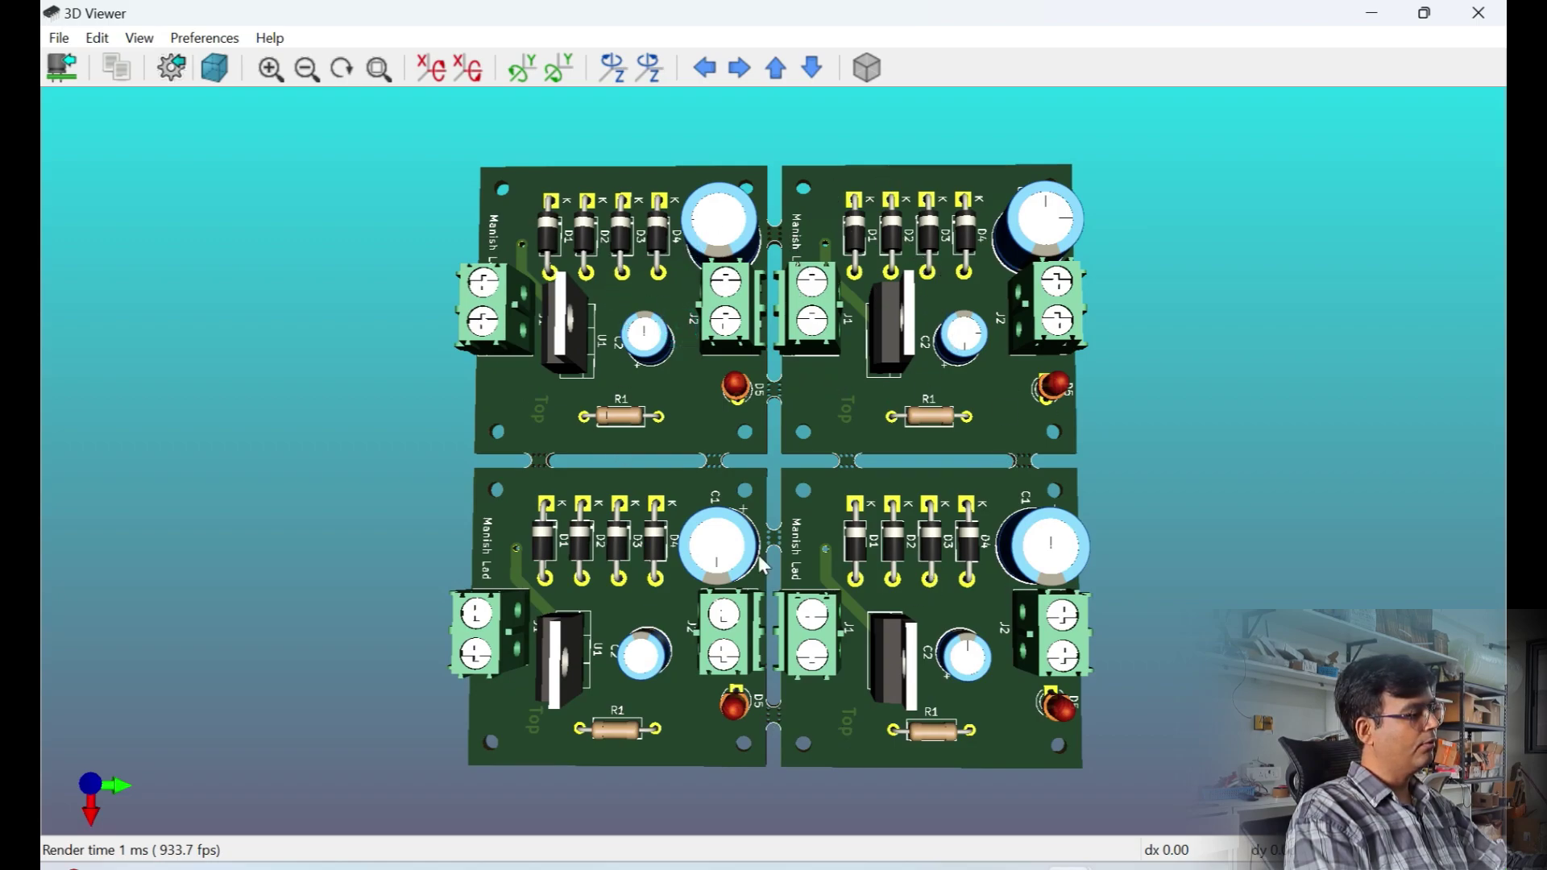
{"action": "left_click_drag", "start_coordinate": [684, 331], "coordinate": [819, 399]}
{"action": "left_click_drag", "start_coordinate": [948, 413], "coordinate": [946, 282]}
{"action": "left_click_drag", "start_coordinate": [801, 279], "coordinate": [882, 471]}
{"action": "left_click_drag", "start_coordinate": [864, 255], "coordinate": [848, 474]}
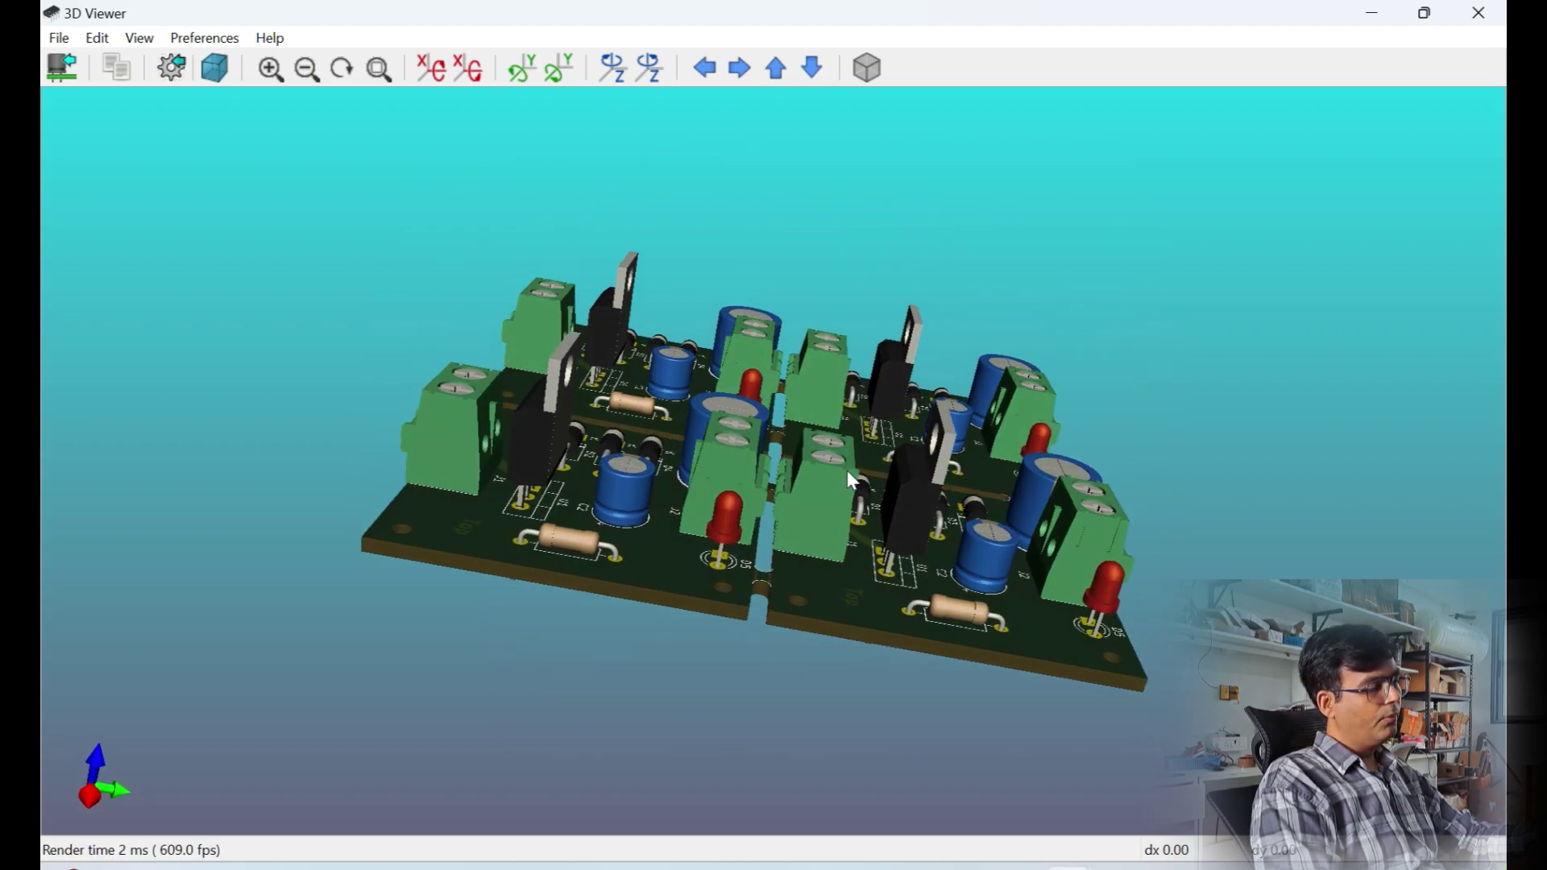
{"action": "left_click_drag", "start_coordinate": [844, 319], "coordinate": [953, 475]}
{"action": "left_click_drag", "start_coordinate": [923, 312], "coordinate": [762, 374]}
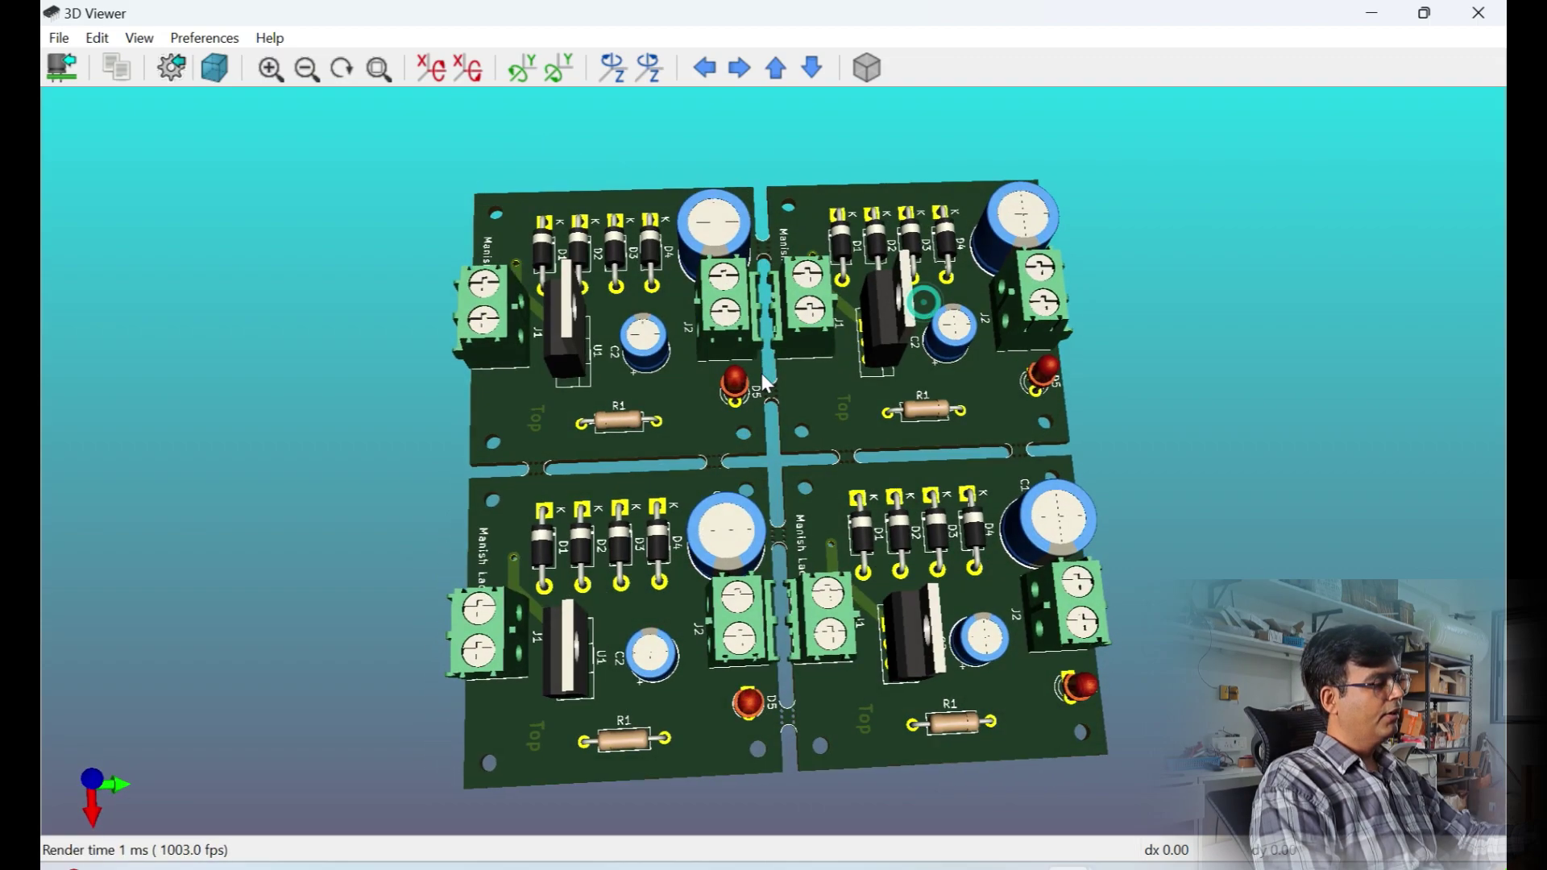